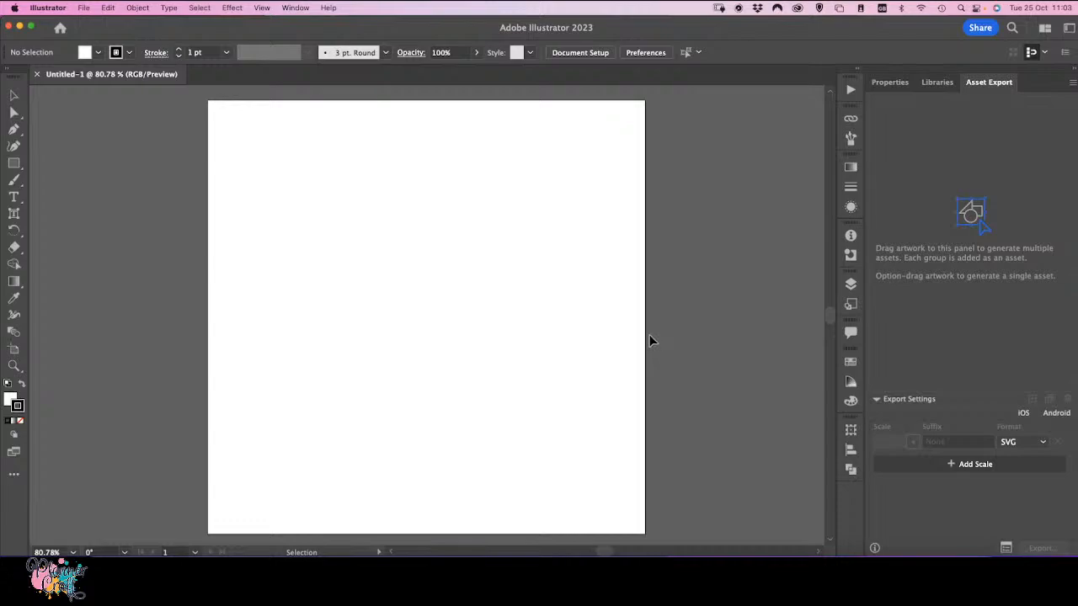
Step: Draw a circle about 3.74 in wide with the Ellipse tool and move it near the artboard's upper left corner
left_click(18, 166)
left_click(55, 180)
left_click_drag(252, 151, 392, 291)
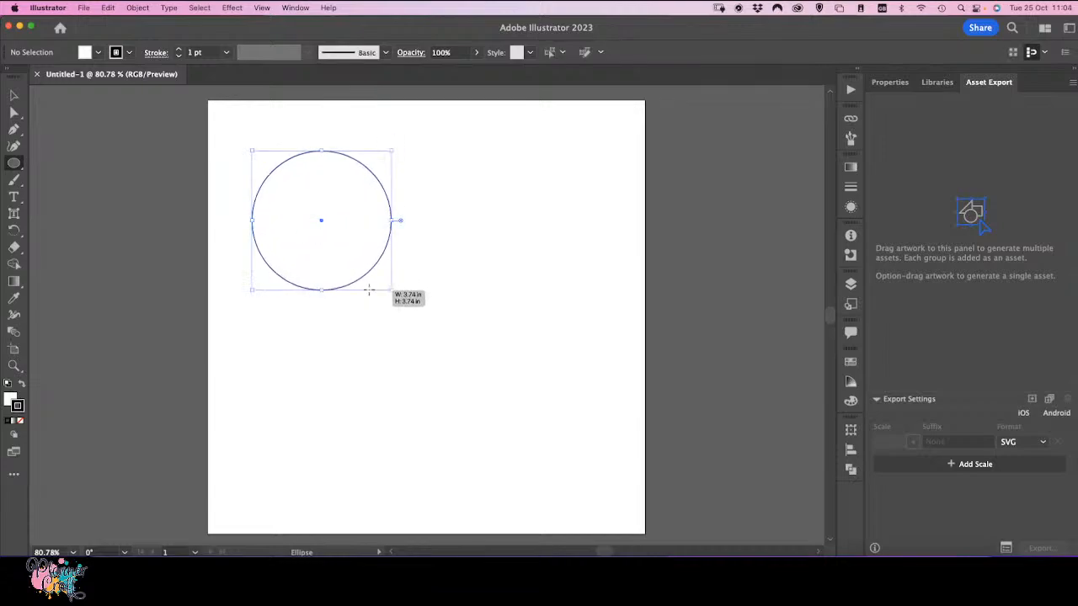
left_click(471, 283)
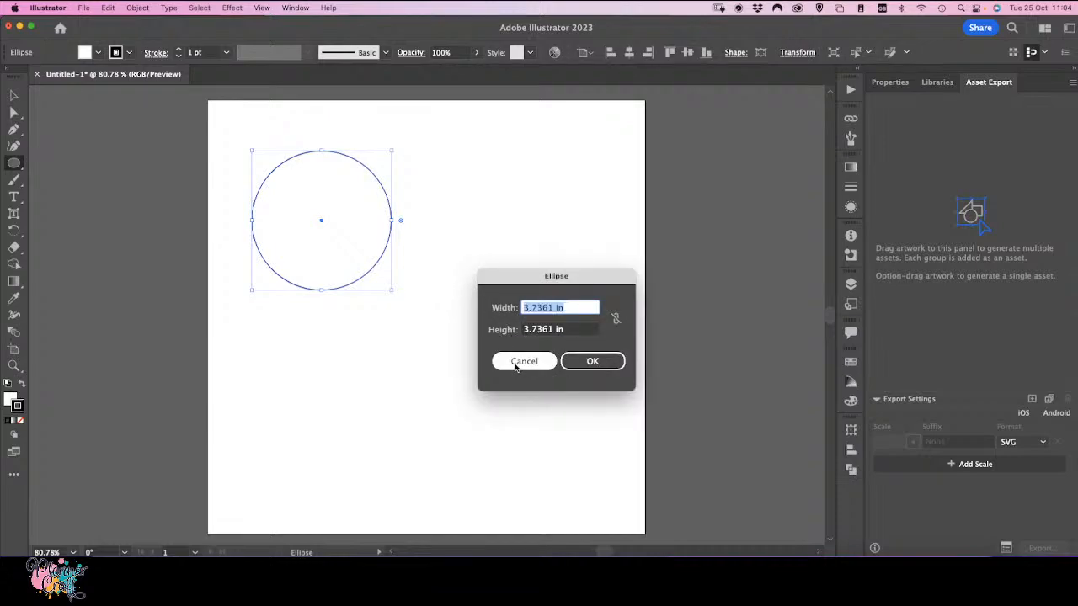
left_click(523, 362)
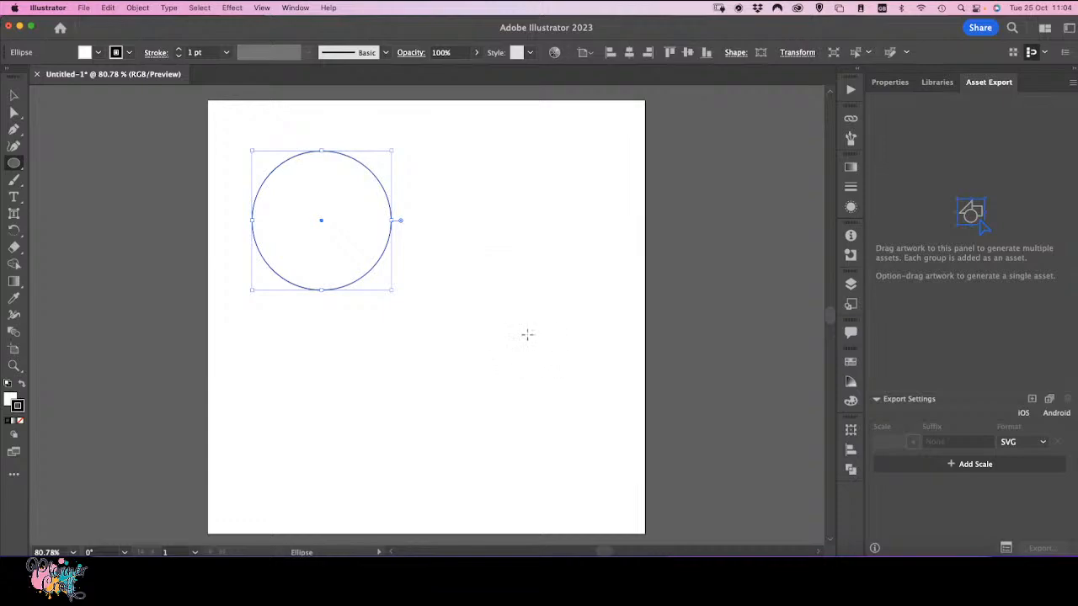
left_click(13, 96)
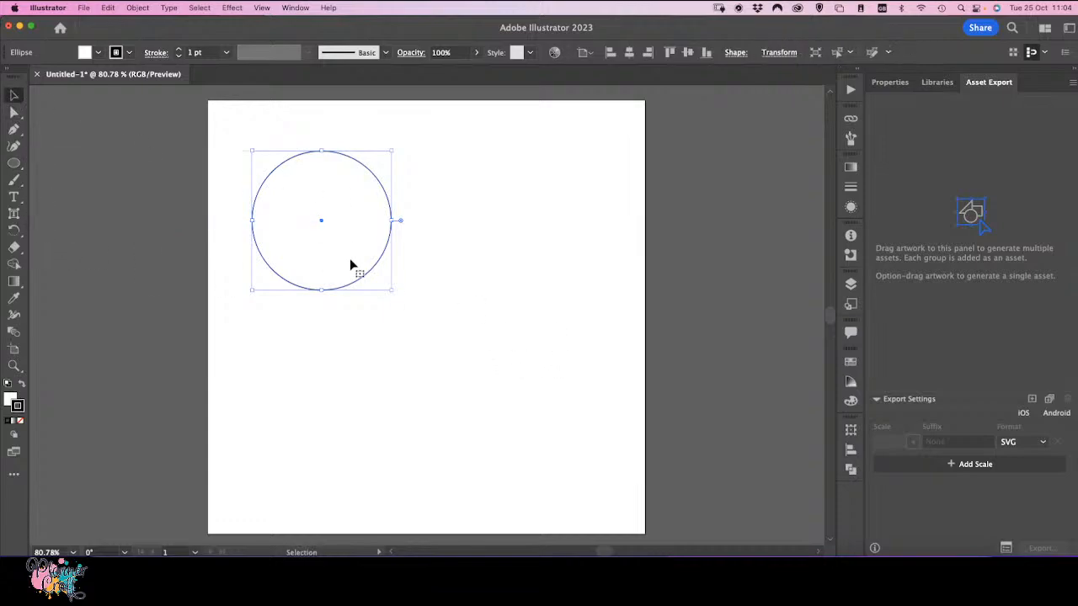
left_click_drag(372, 271, 340, 236)
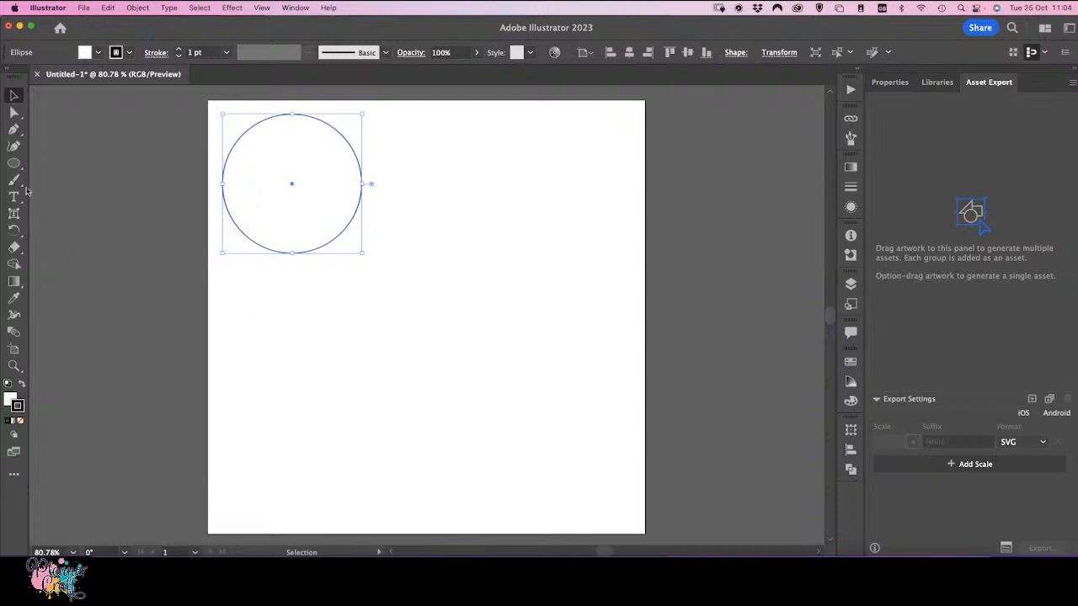
Step: Draw a narrow rectangle about 0.42 in wide and 0.99 in tall at the bottom of the circle
left_click_drag(14, 164, 45, 164)
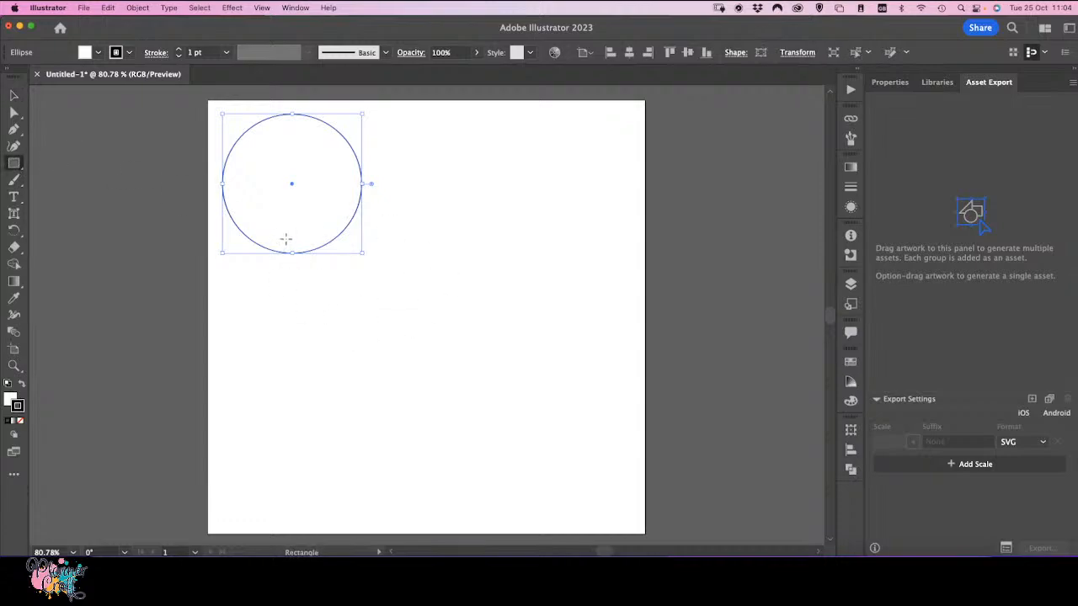
left_click_drag(287, 239, 303, 276)
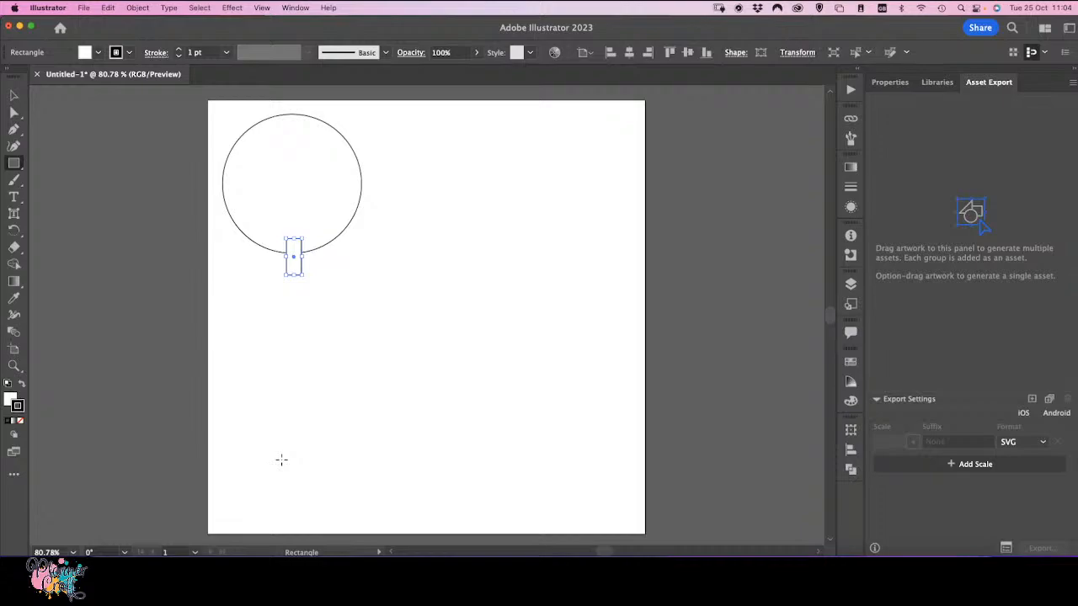
left_click(797, 53)
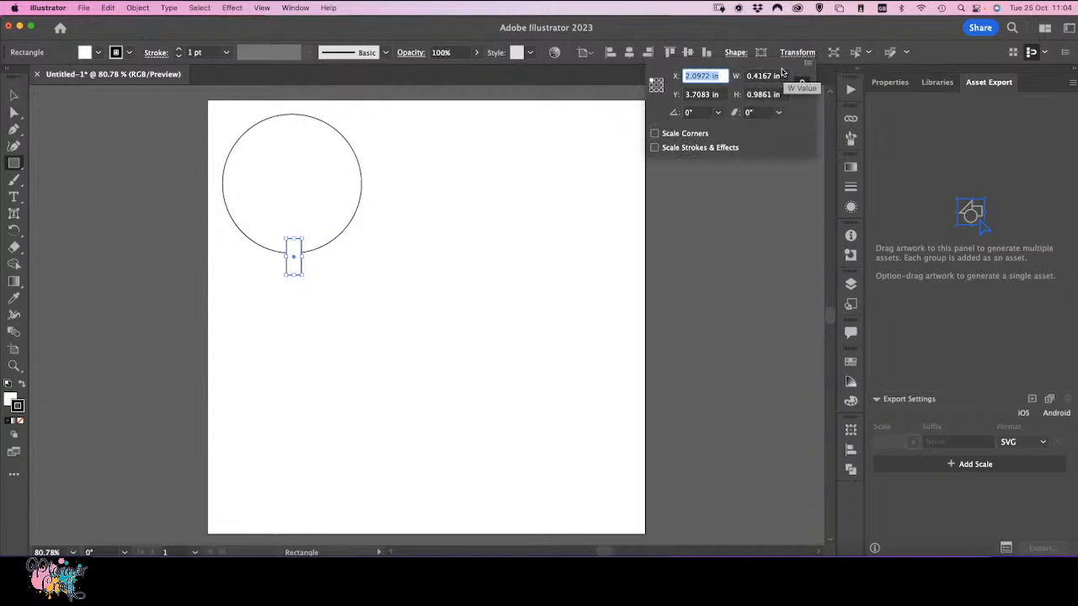
left_click(464, 147)
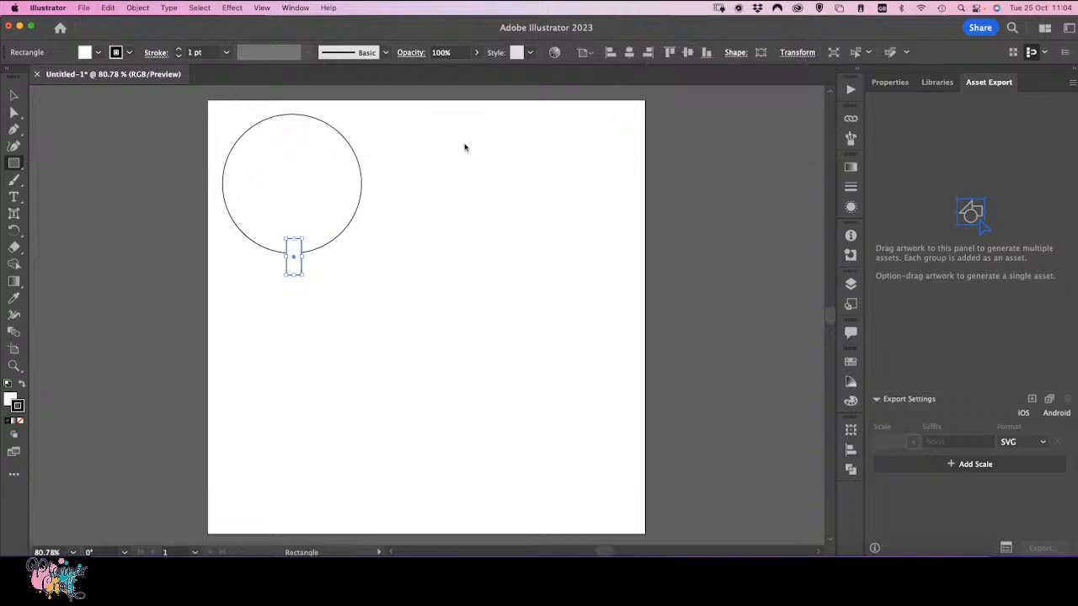
Step: Show the rulers and switch the ruler units to millimetres
key("super+r")
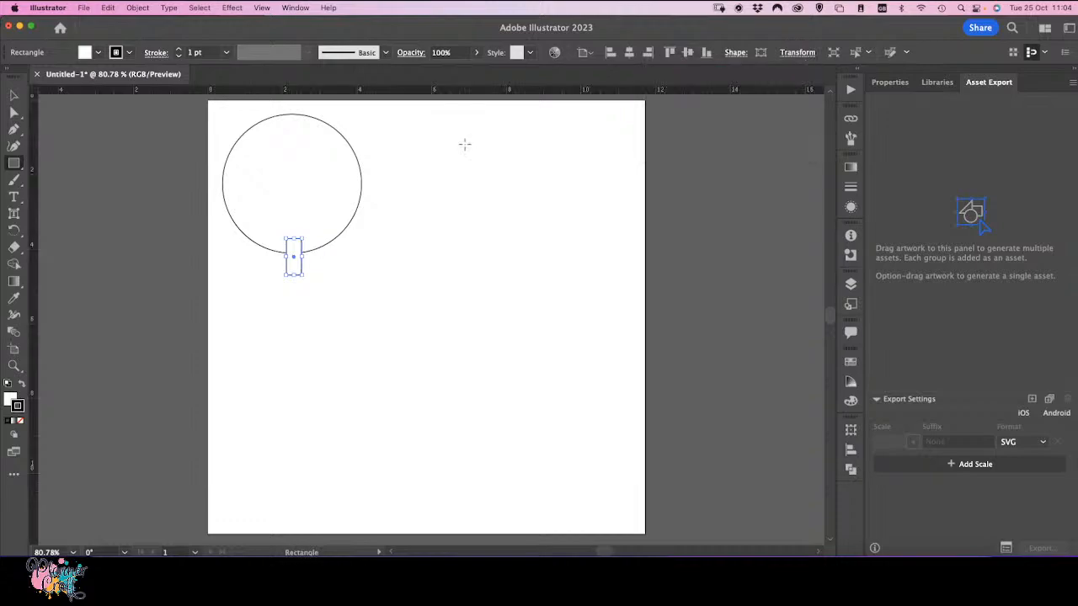
right_click(36, 94)
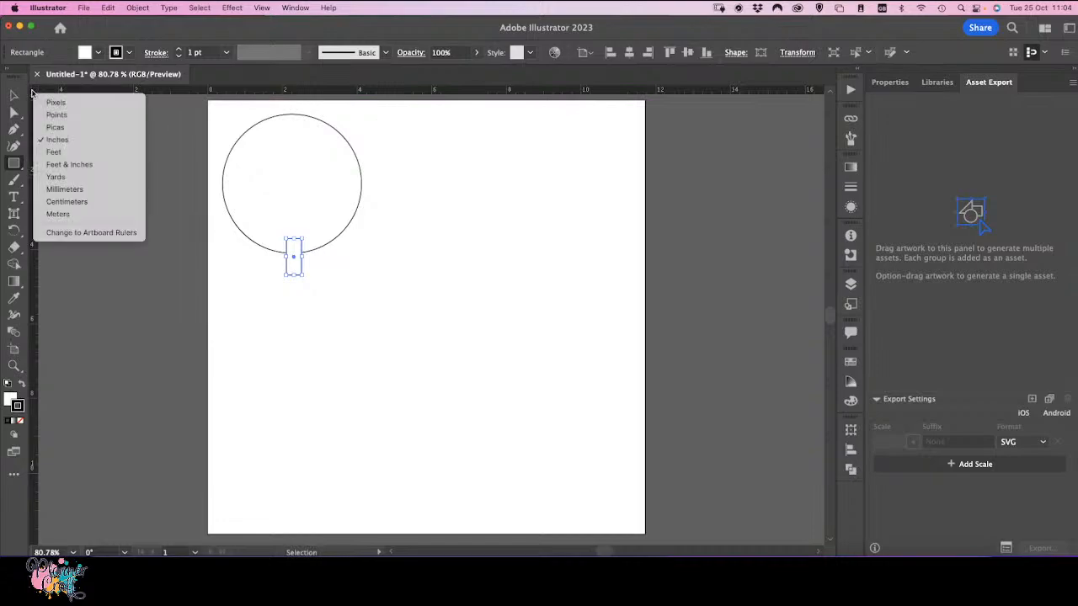
left_click(88, 188)
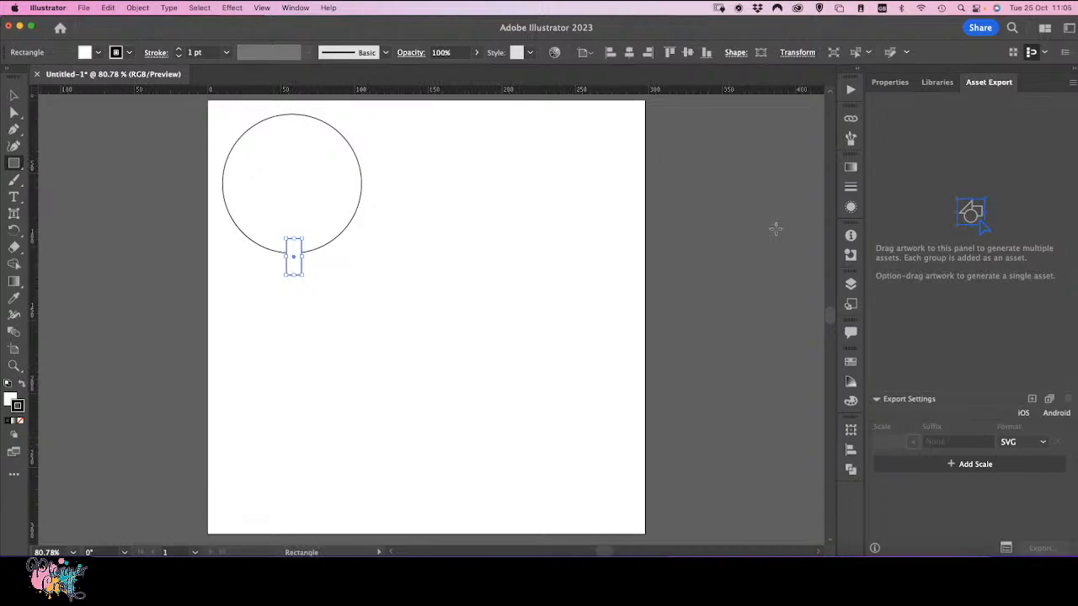
Step: Move the rectangle slightly down so its top meets the circle's bottom edge
left_click(805, 55)
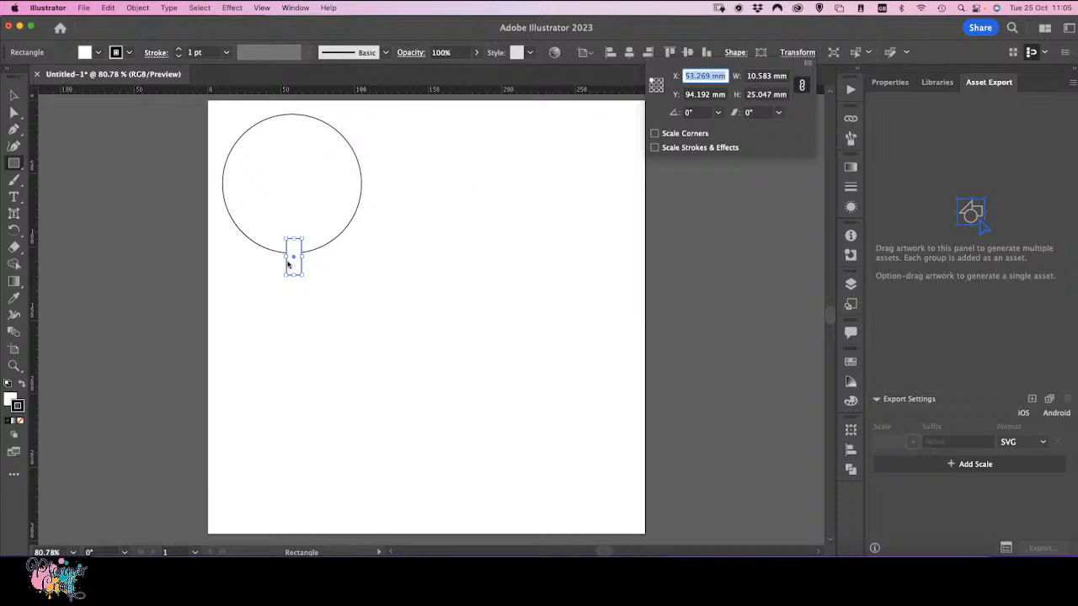
left_click(13, 95)
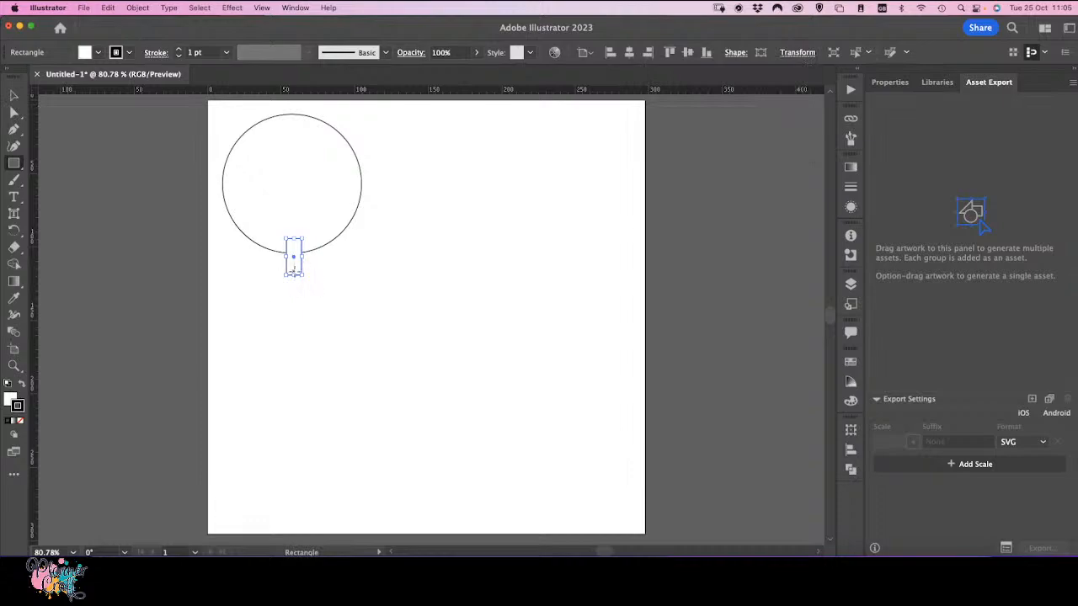
left_click(12, 97)
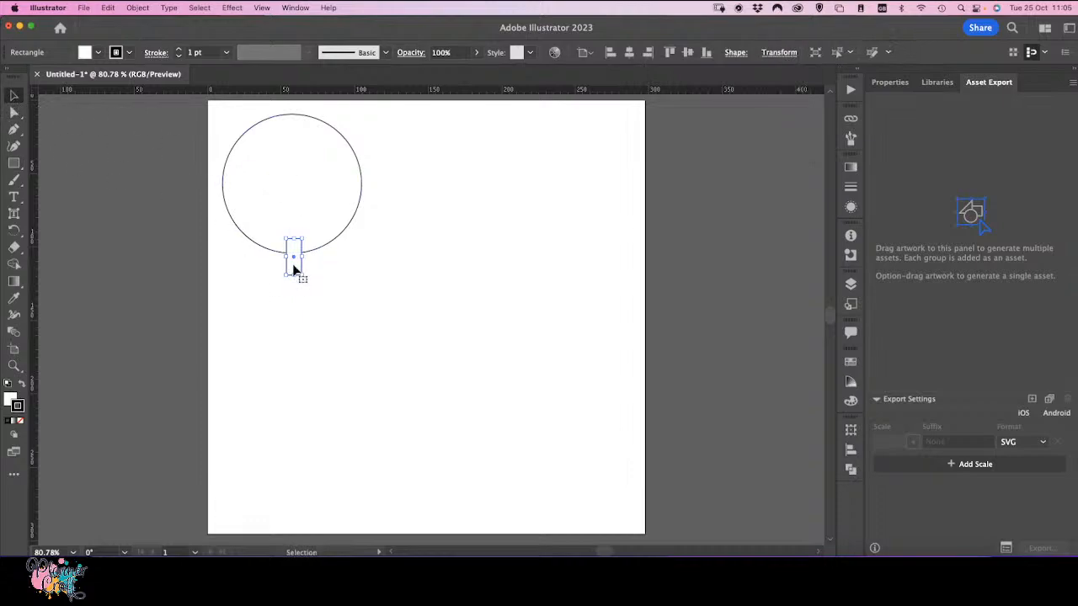
left_click_drag(294, 271, 292, 280)
Step: Round the rectangle's two bottom corners fully using the corner widgets
left_click(17, 114)
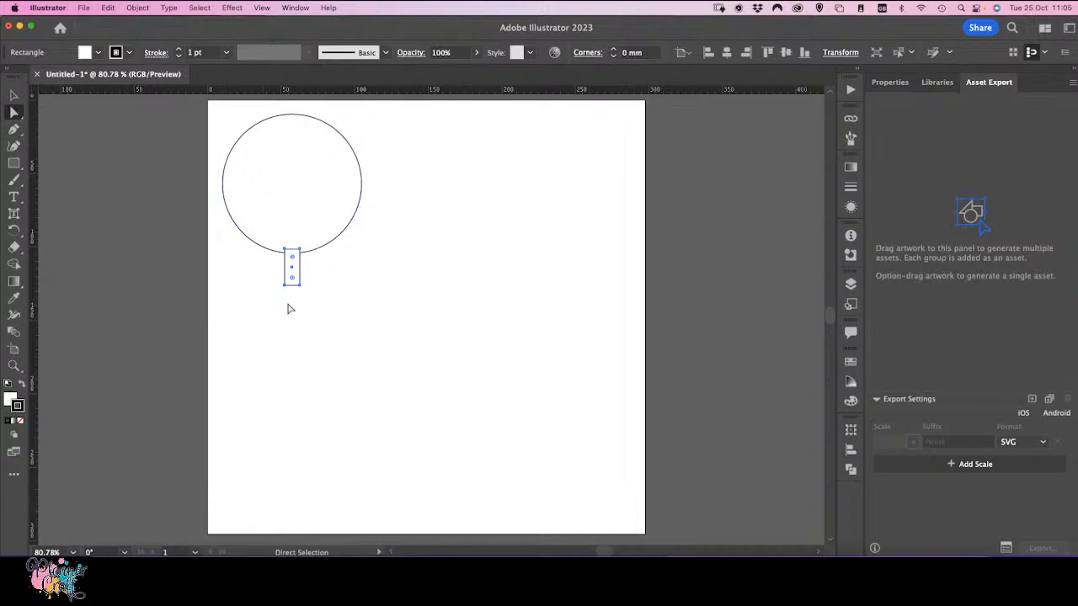
left_click_drag(324, 305, 271, 273)
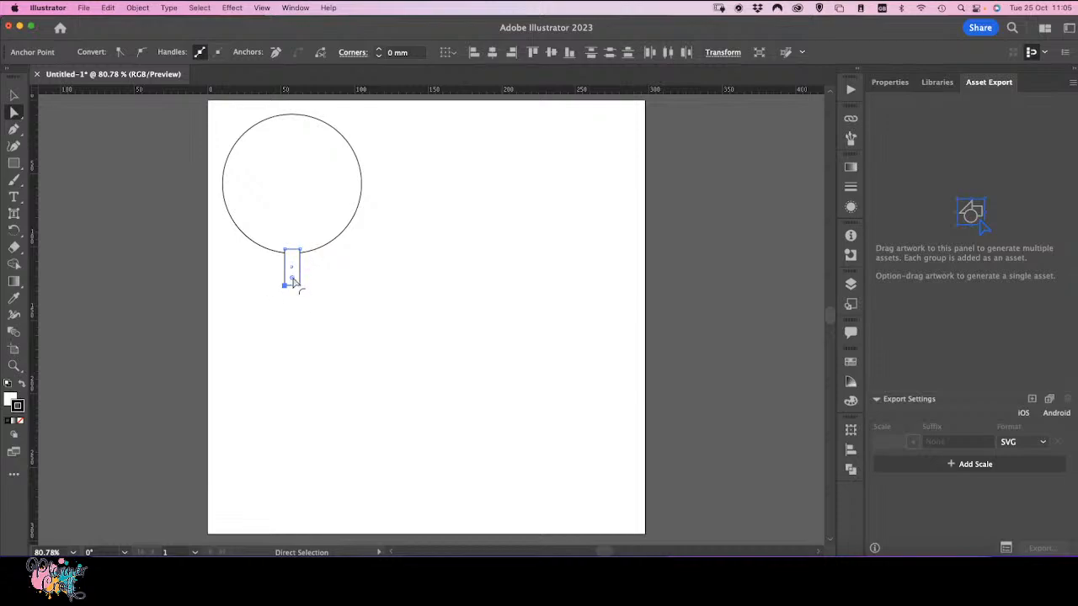
left_click_drag(292, 281, 291, 272)
left_click(13, 96)
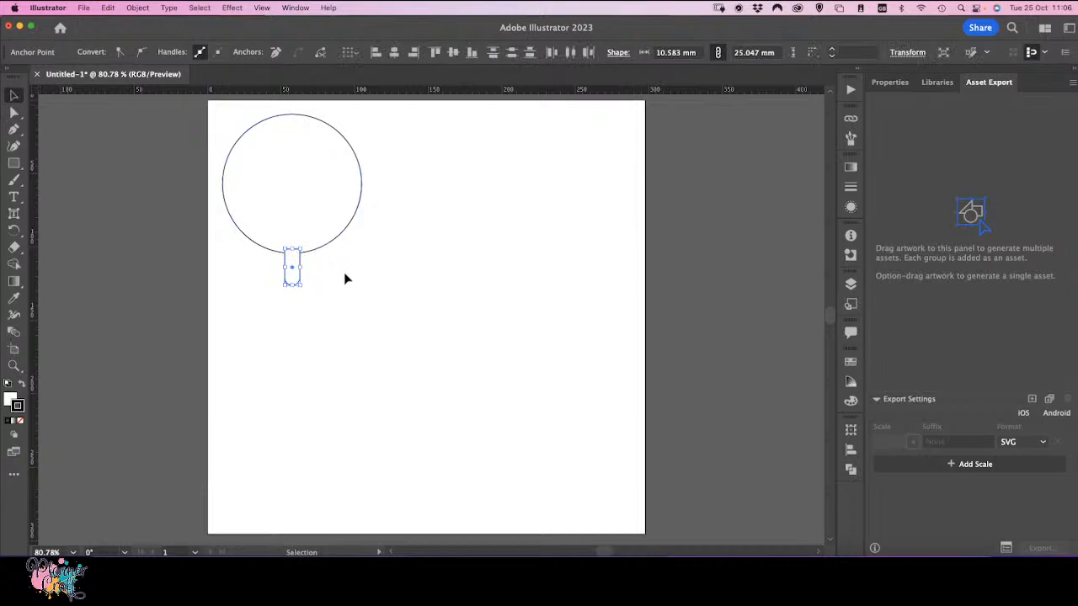
Step: Duplicate the circle to the right of the original
left_click_drag(344, 277, 272, 216)
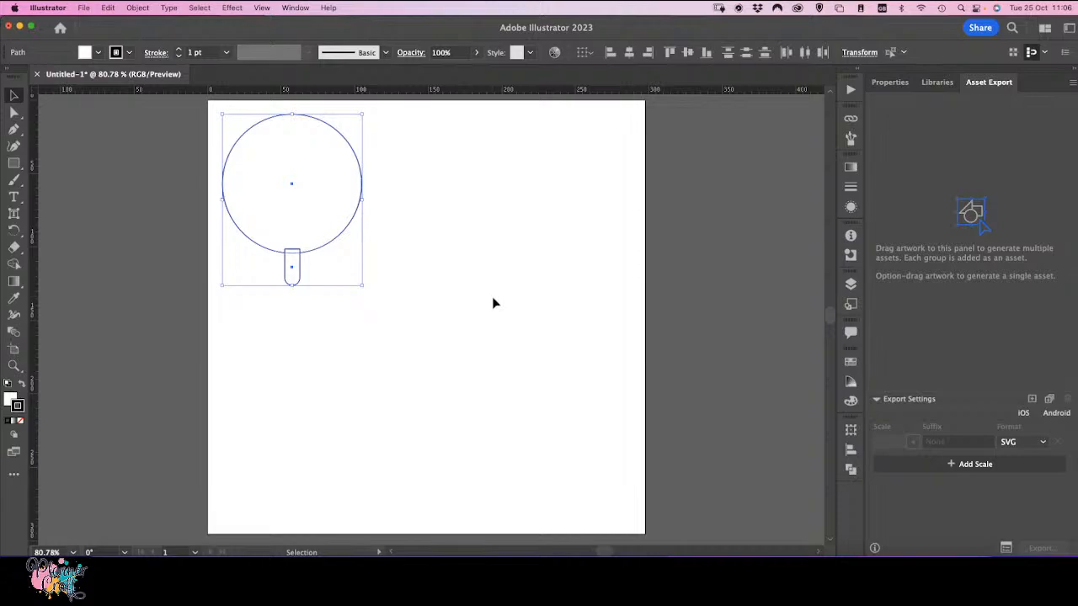
left_click(492, 297)
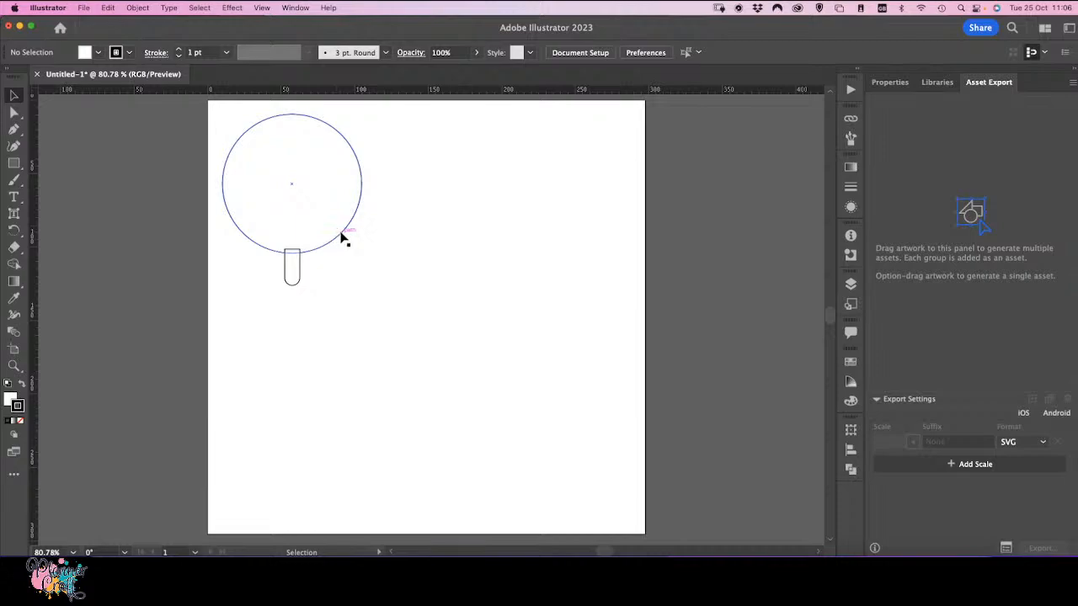
left_click_drag(342, 238, 576, 264)
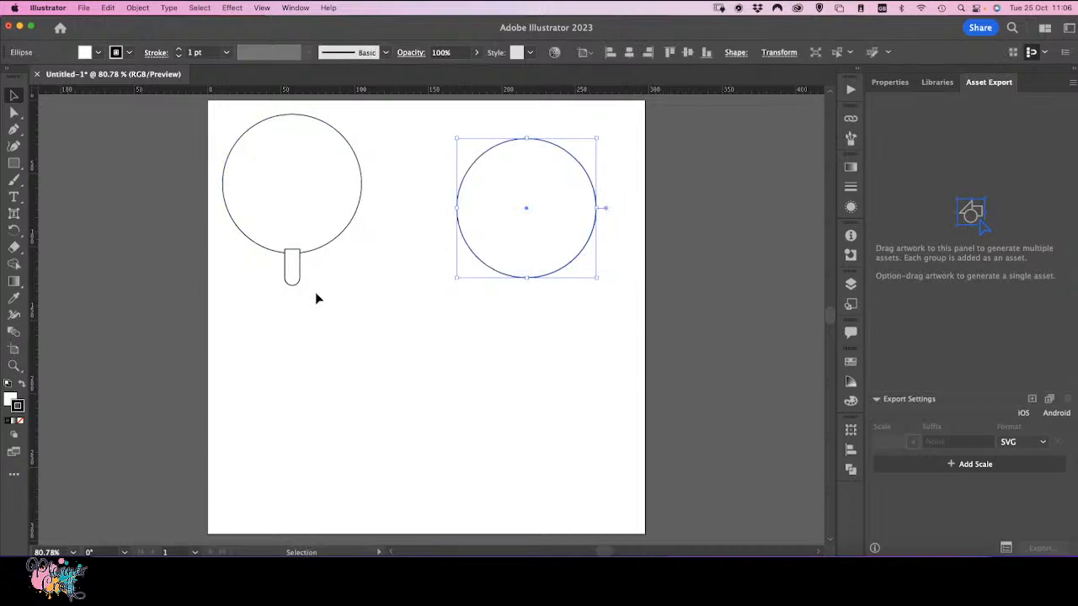
Step: Unite the left circle and the rectangle into one lollipop shape with Pathfinder
left_click_drag(320, 286, 255, 235)
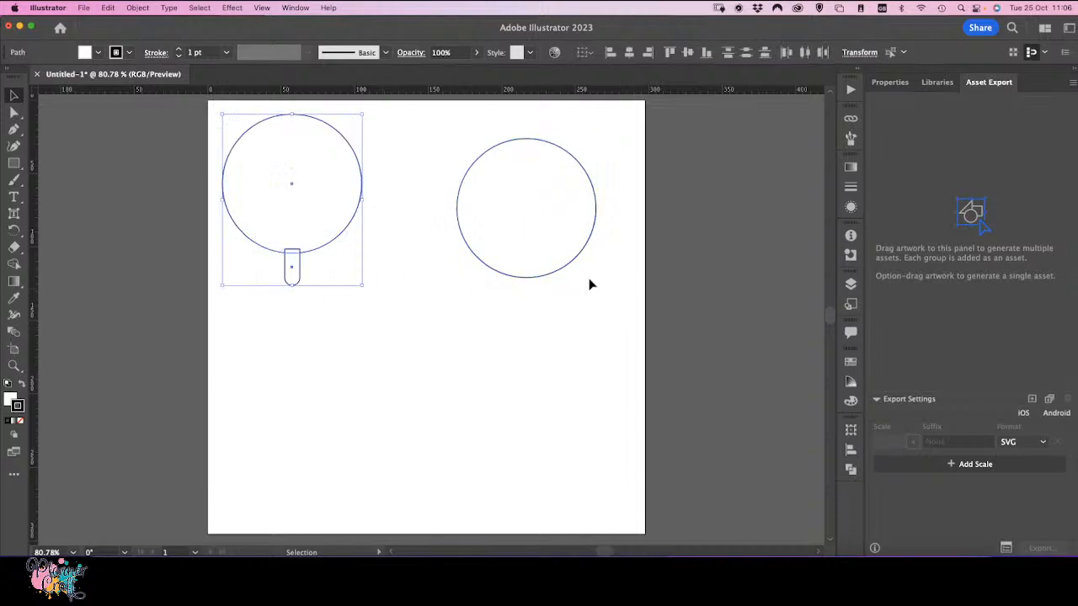
left_click(850, 469)
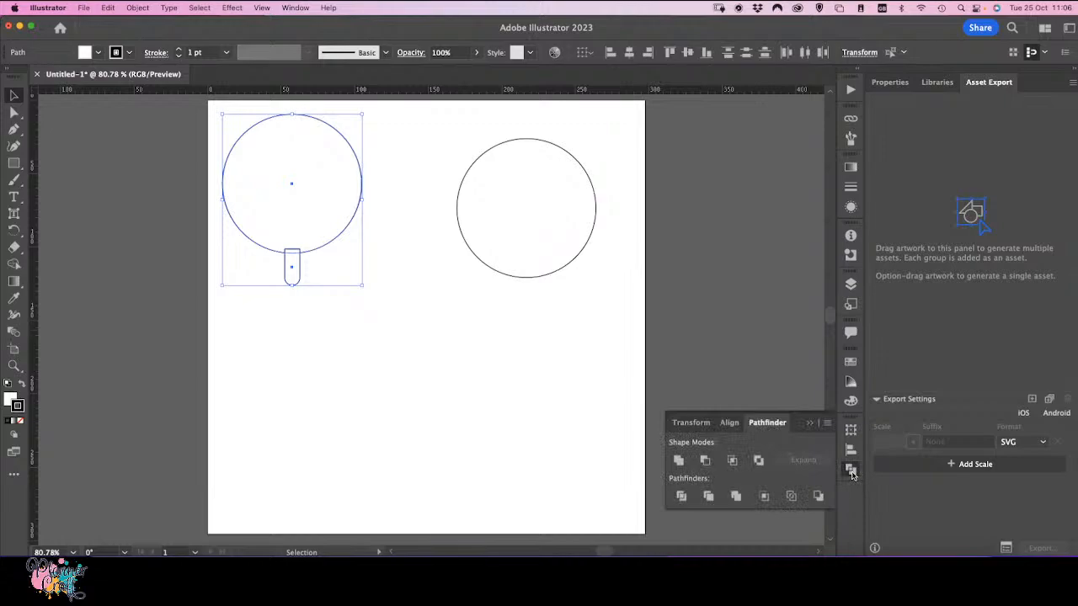
left_click(678, 461)
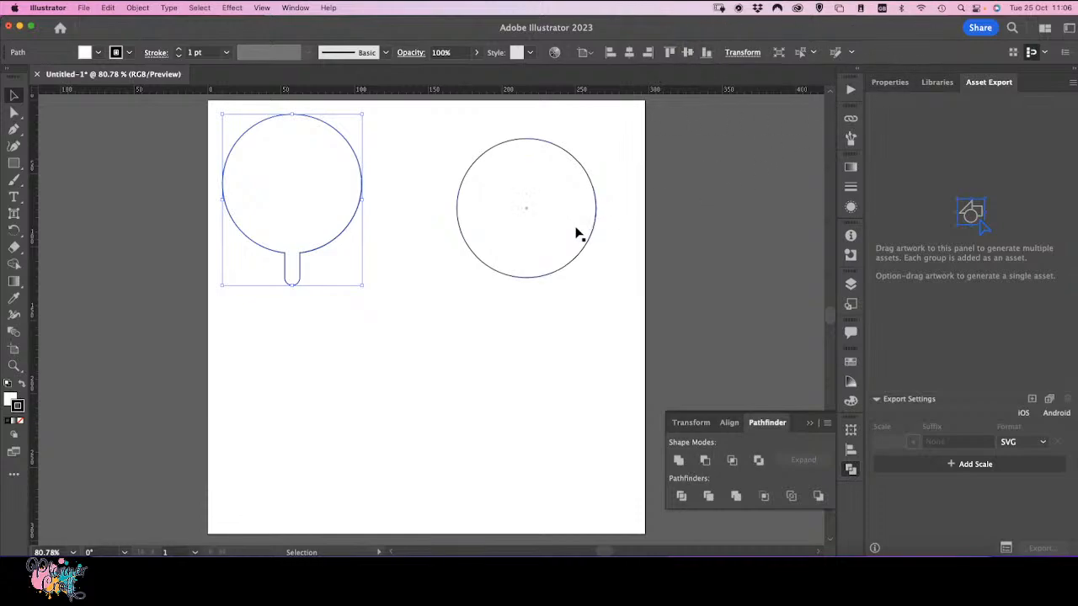
Step: Bring the copied circle to the top of the layer stack and move it lower on the artboard
left_click(427, 223)
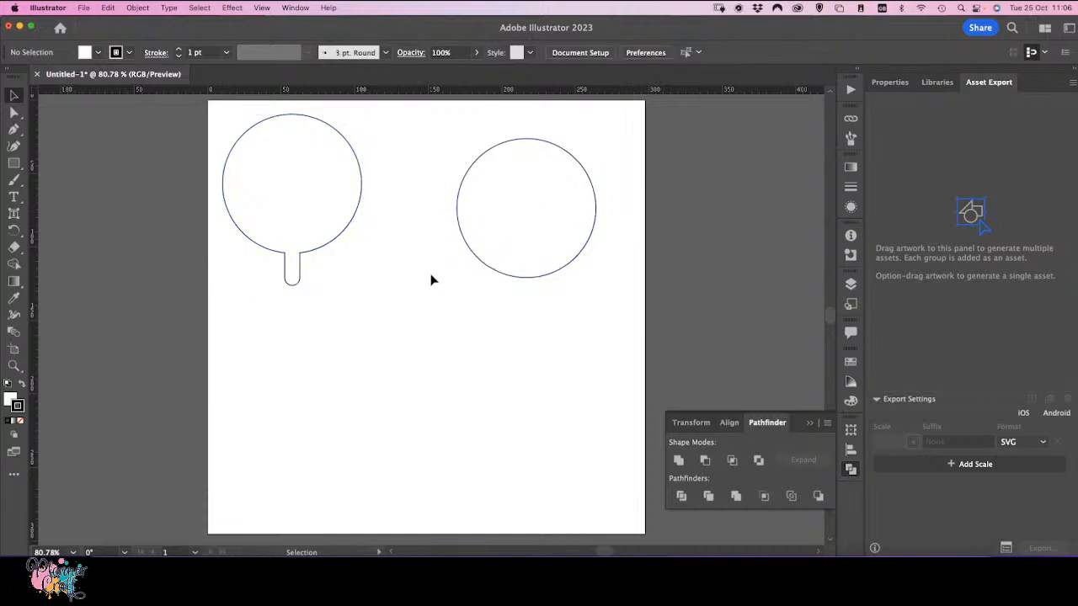
left_click_drag(486, 268, 430, 270)
left_click(851, 285)
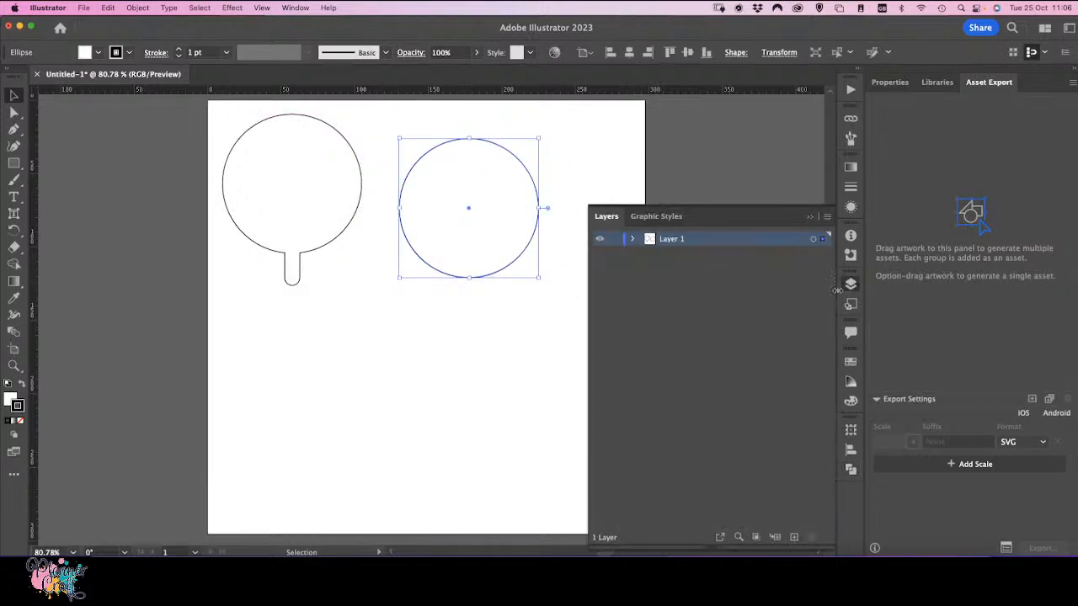
left_click(634, 239)
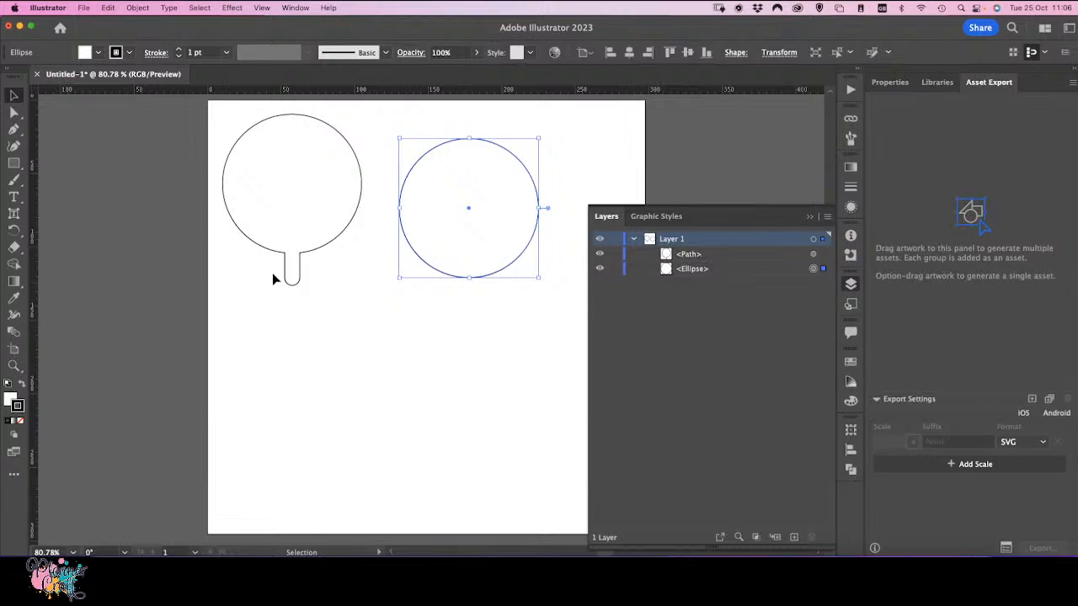
left_click(698, 269)
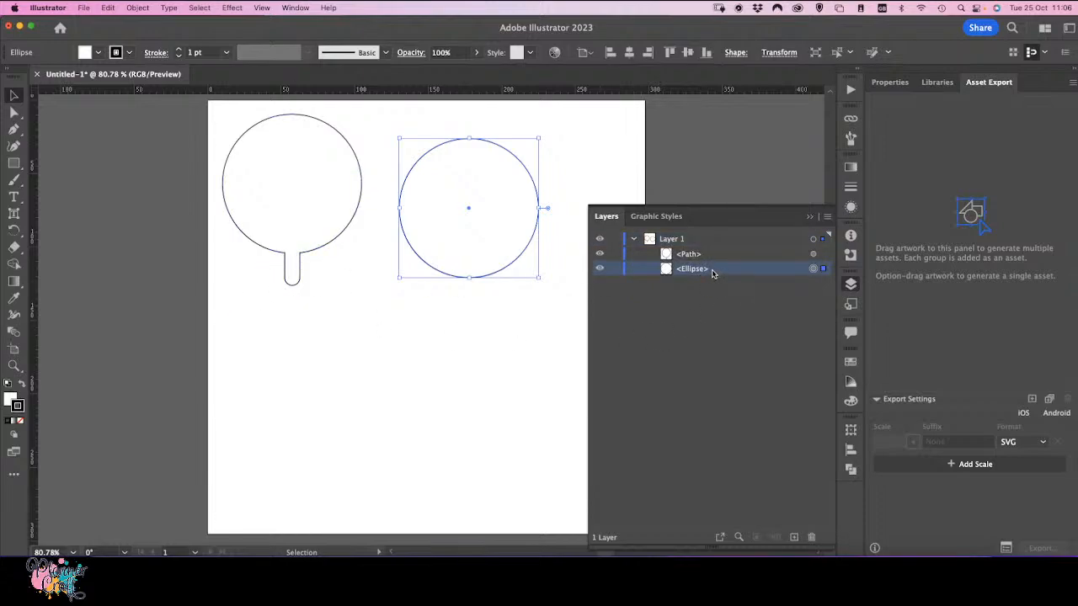
left_click_drag(712, 271, 707, 248)
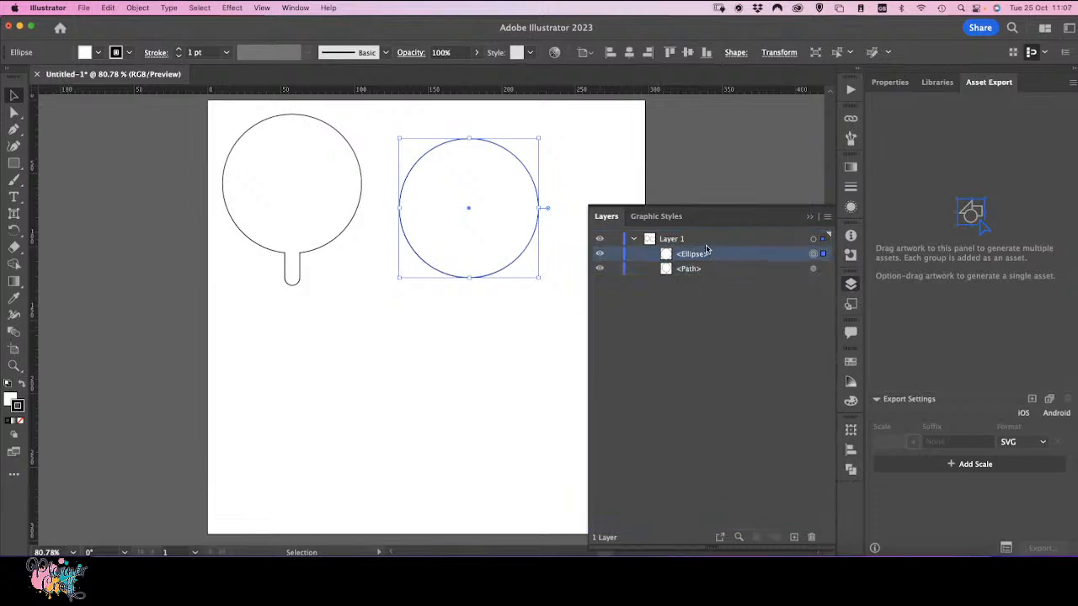
left_click_drag(513, 269, 498, 393)
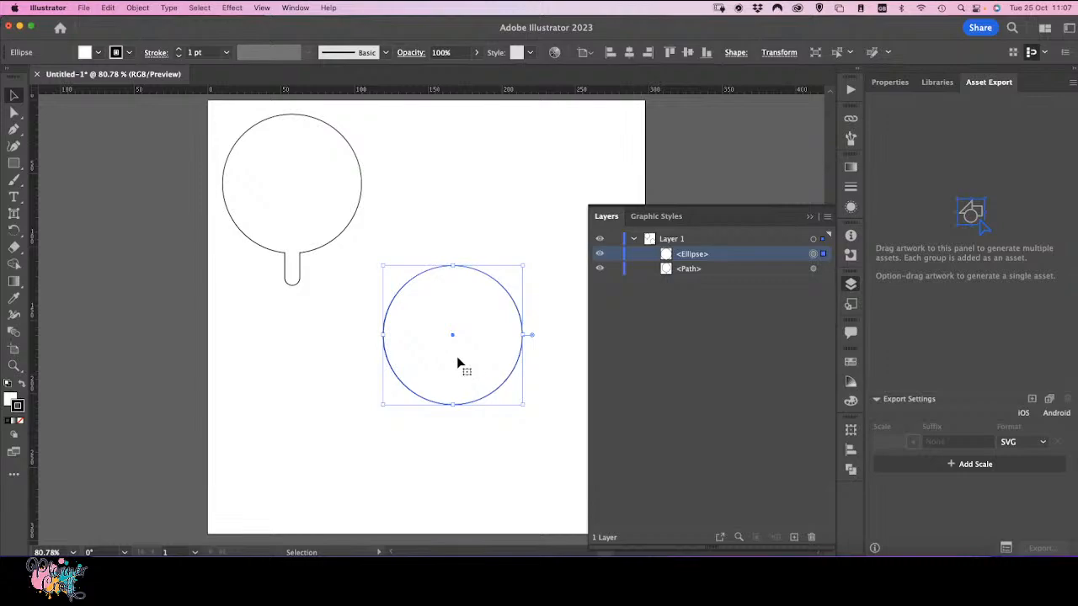
Step: Draw a smaller circle inside the copied circle with the Ellipse tool
left_click(13, 165)
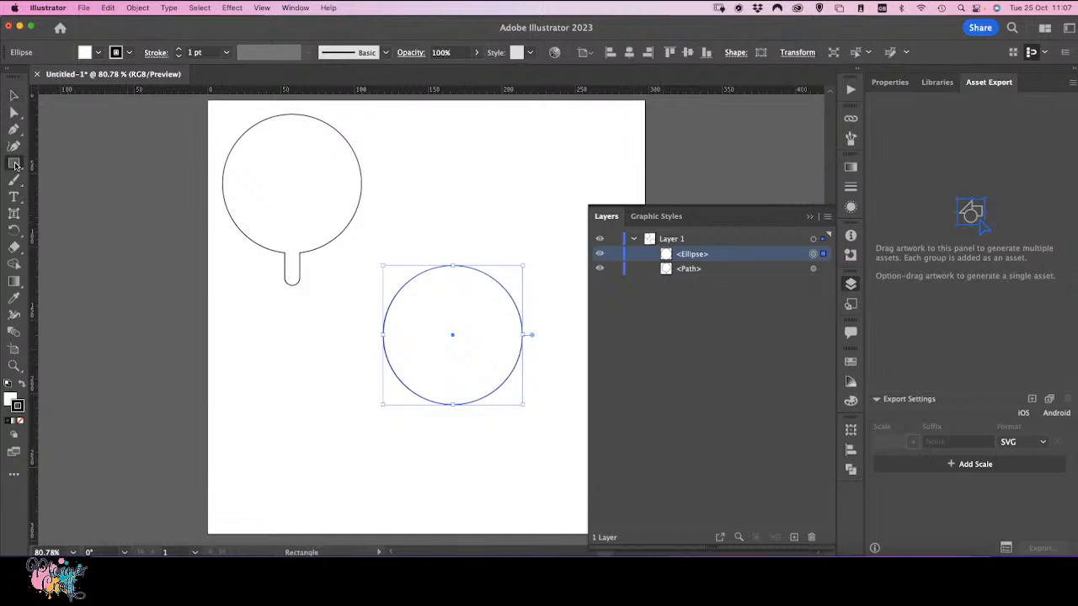
left_click(59, 181)
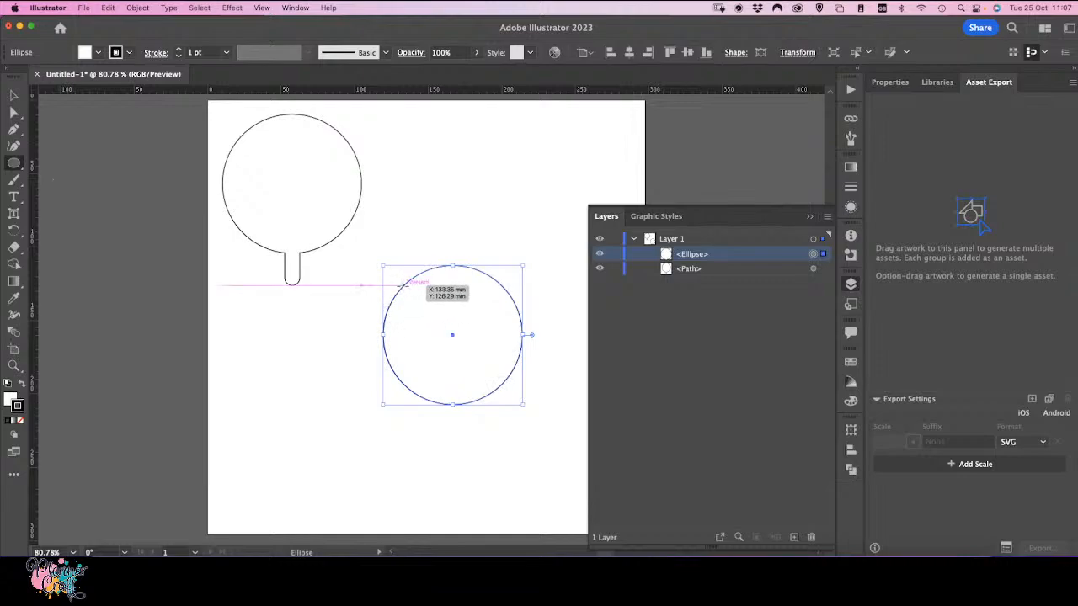
left_click_drag(402, 284, 494, 393)
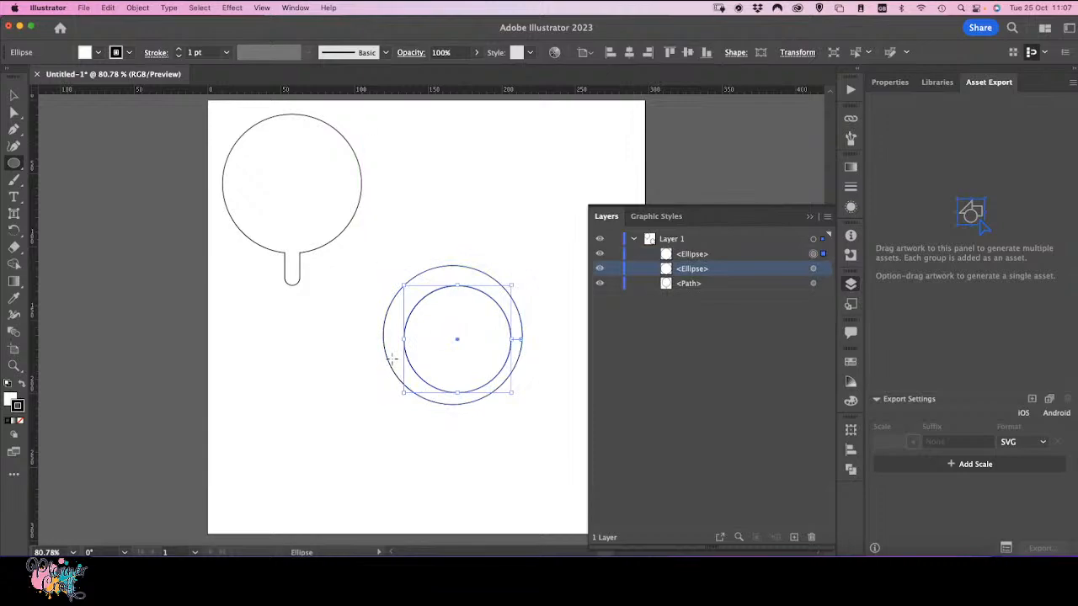
Step: Centre the small circle inside the copied circle and subtract it with Pathfinder Minus Front to make a ring
key("v")
left_click_drag(464, 354, 461, 349)
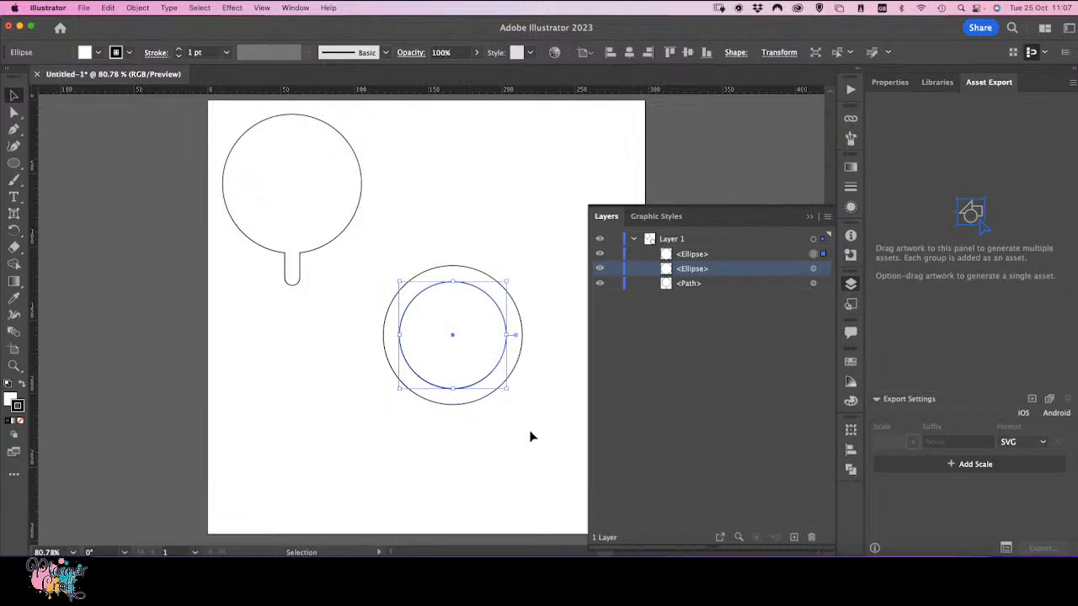
left_click(441, 357, "shift")
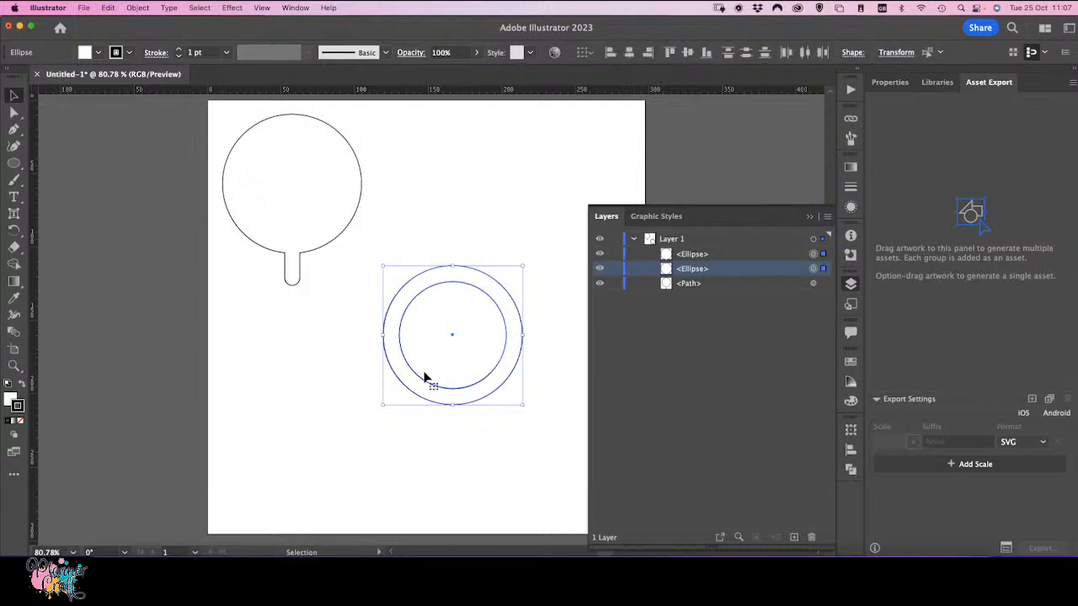
left_click(851, 471)
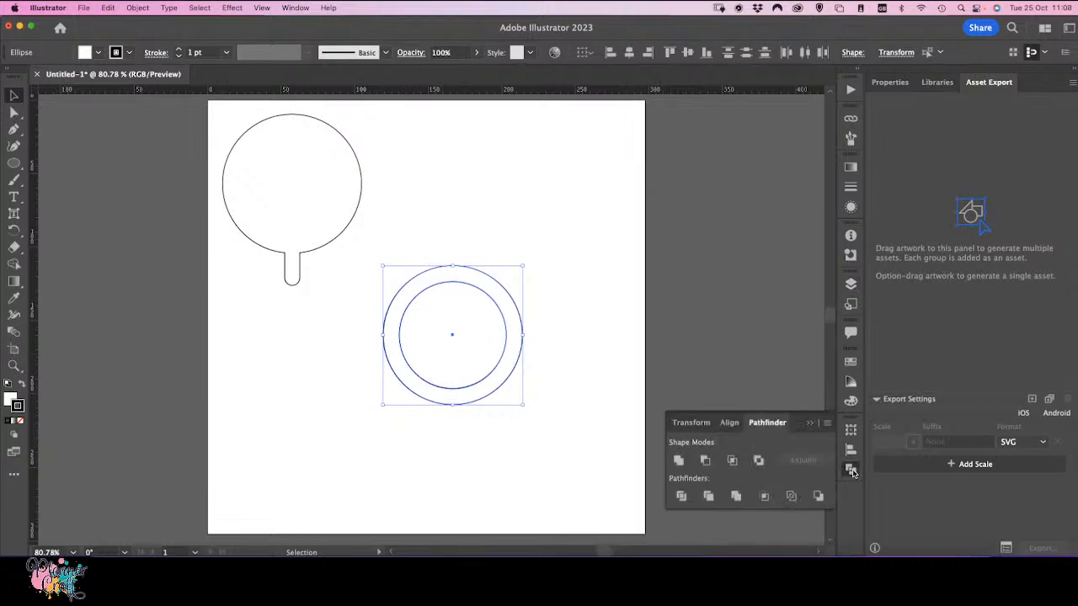
left_click(706, 462)
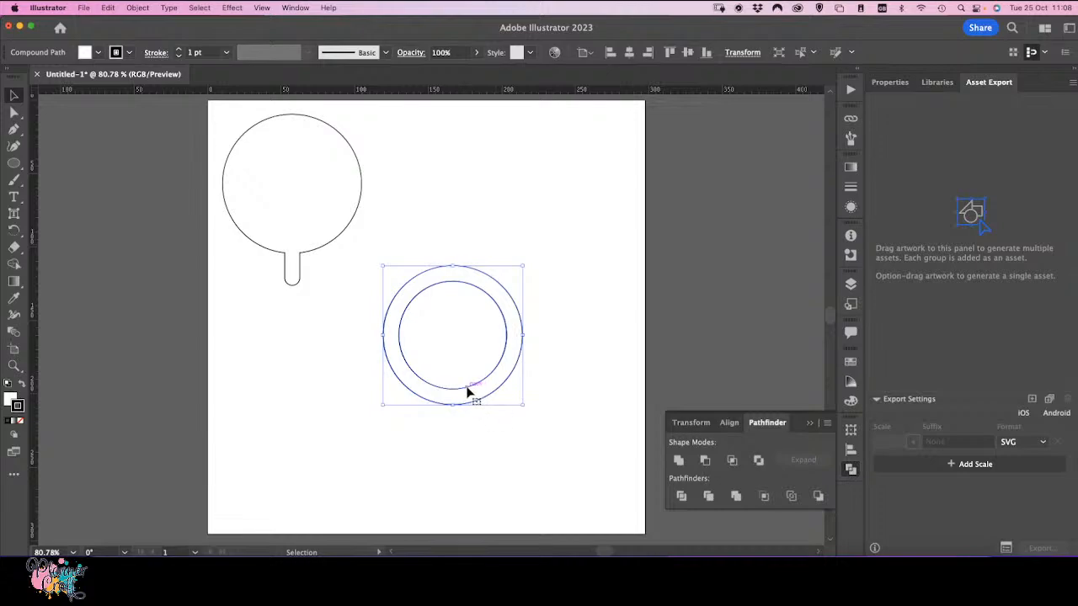
Step: Try the ring over the lollipop head, then place it back to the right of the lollipop
left_click_drag(469, 392, 306, 240)
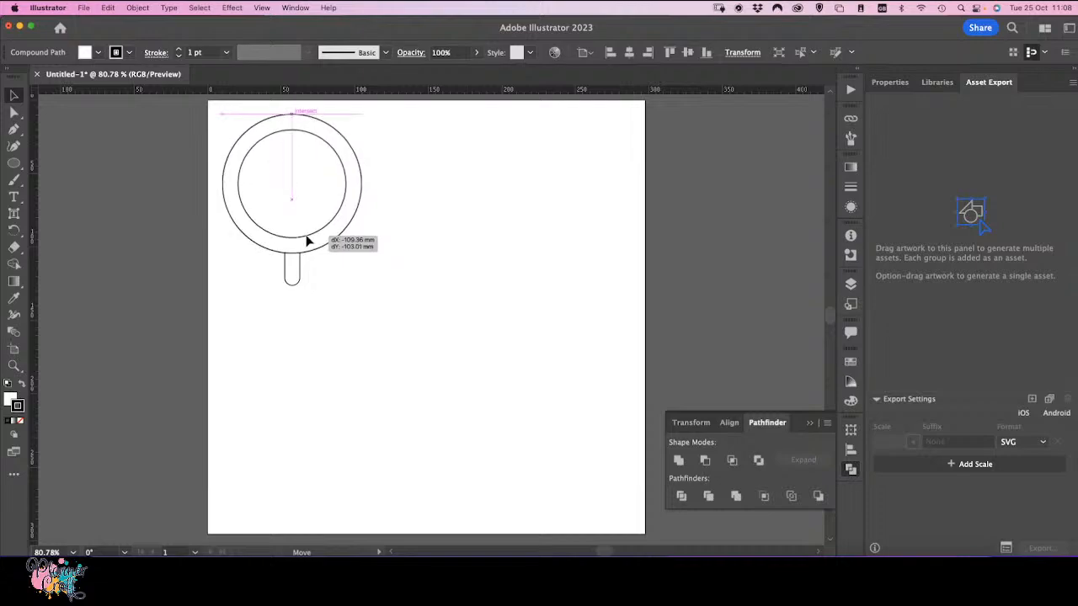
left_click_drag(308, 242, 488, 345)
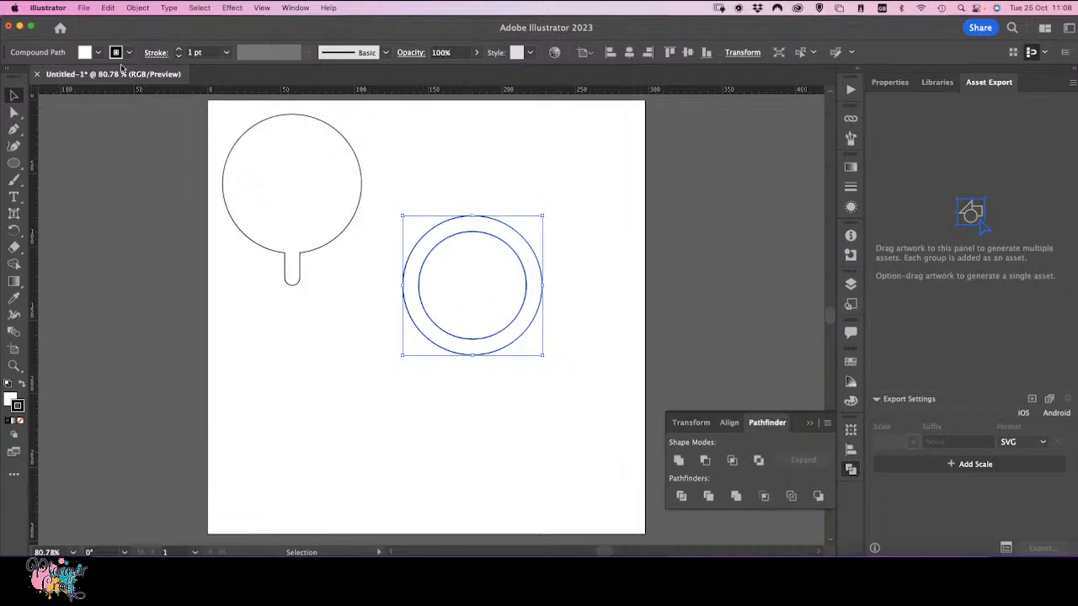
Step: Offset the ring path by 3.528 mm with Offset Path
left_click(137, 9)
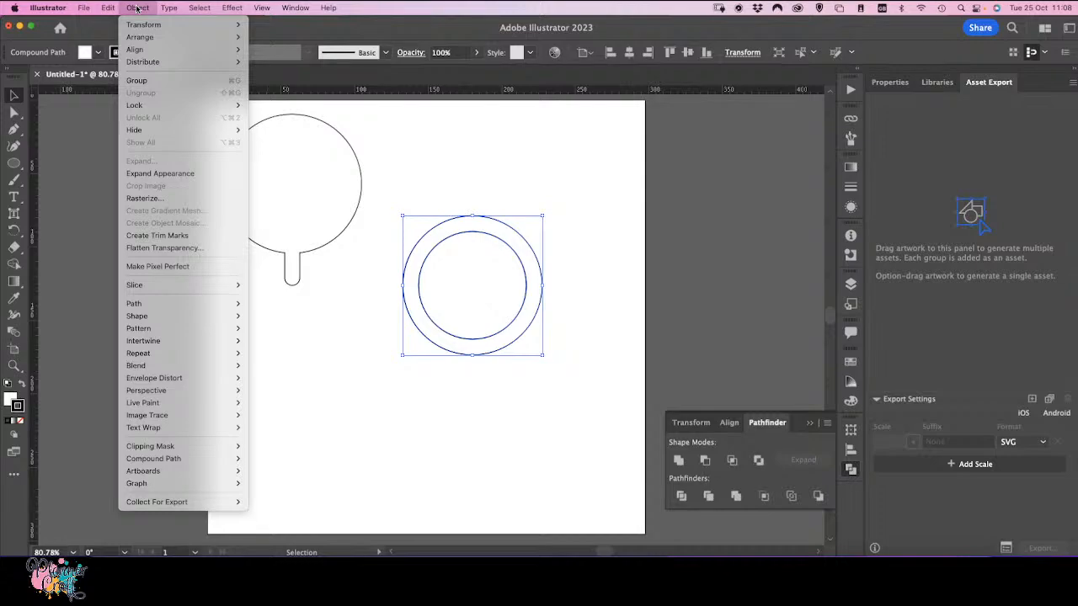
mouse_move(186, 307)
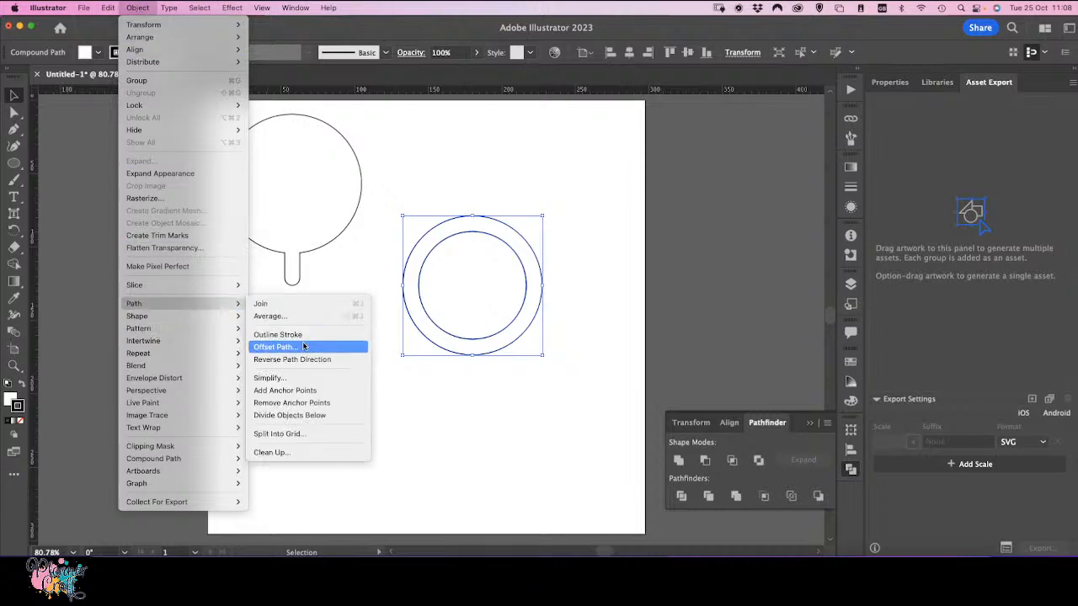
left_click(276, 347)
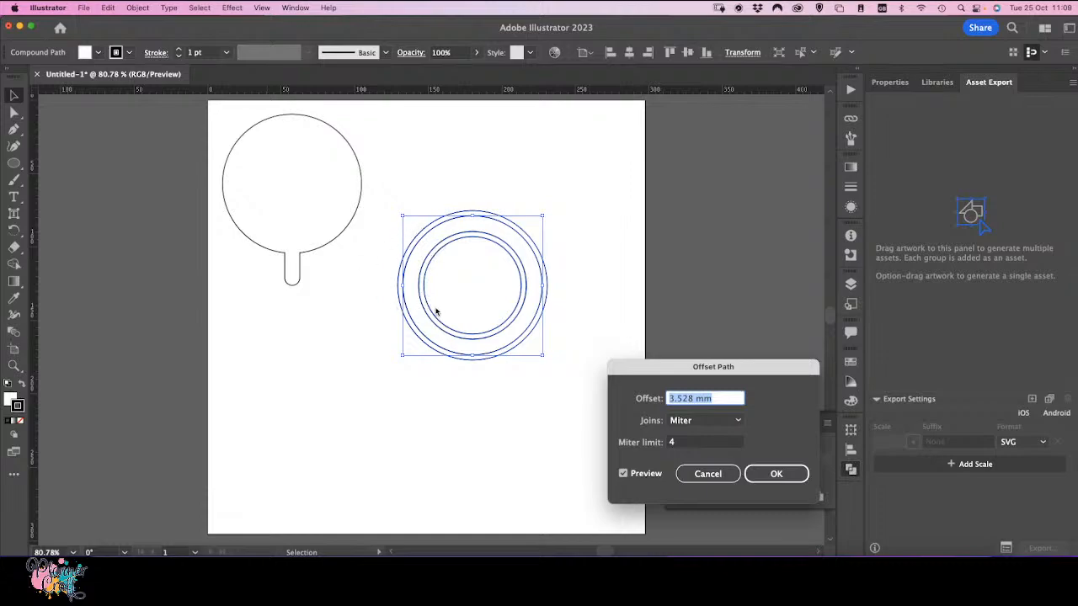
left_click(766, 478)
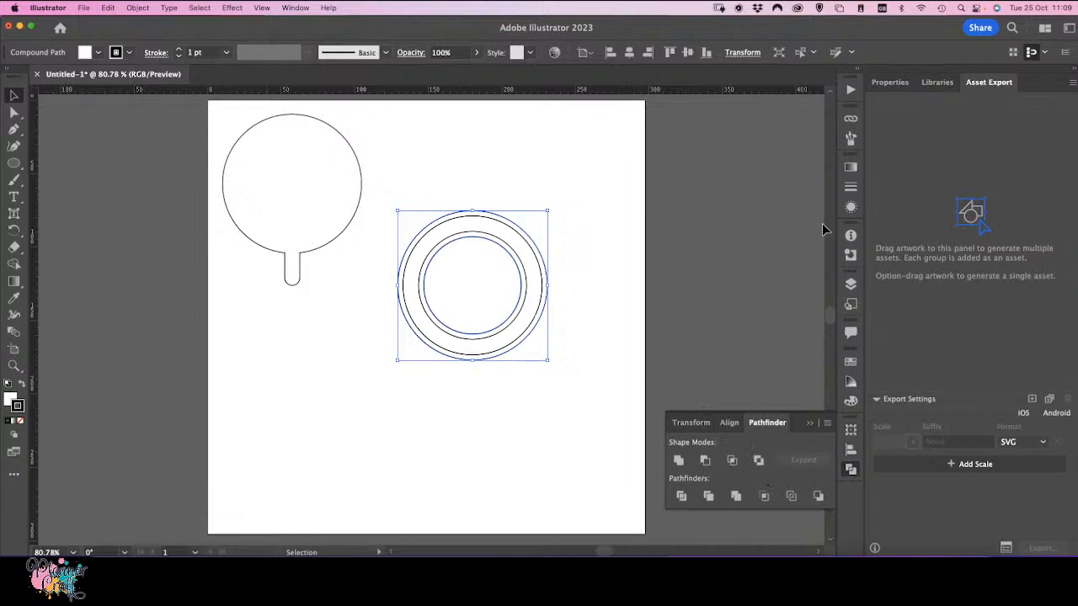
Step: Give the inner ring a red fill and no stroke
left_click(574, 310)
left_click(533, 312)
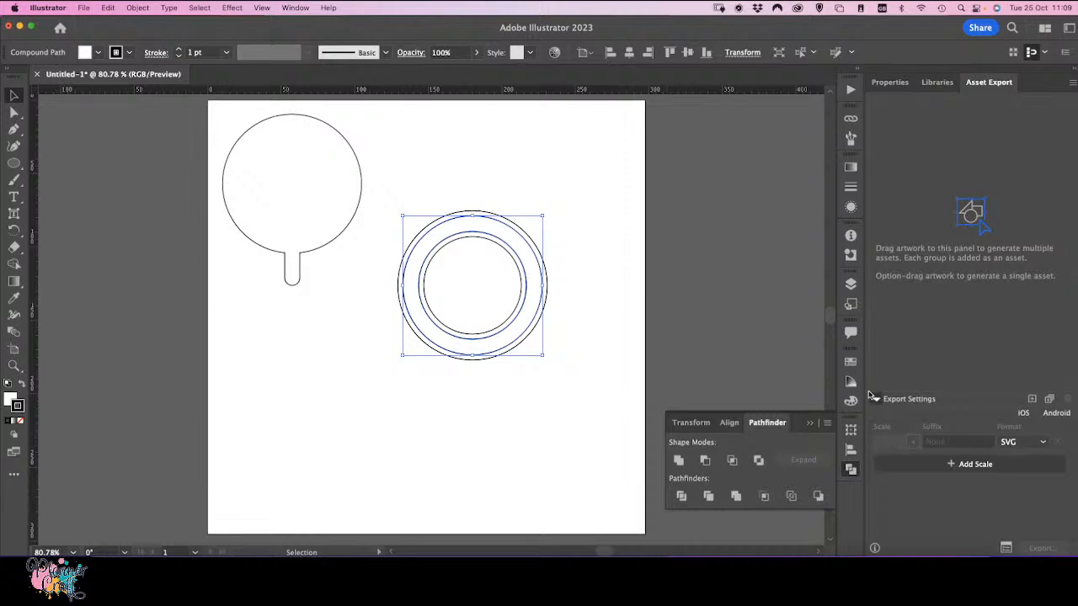
left_click(851, 361)
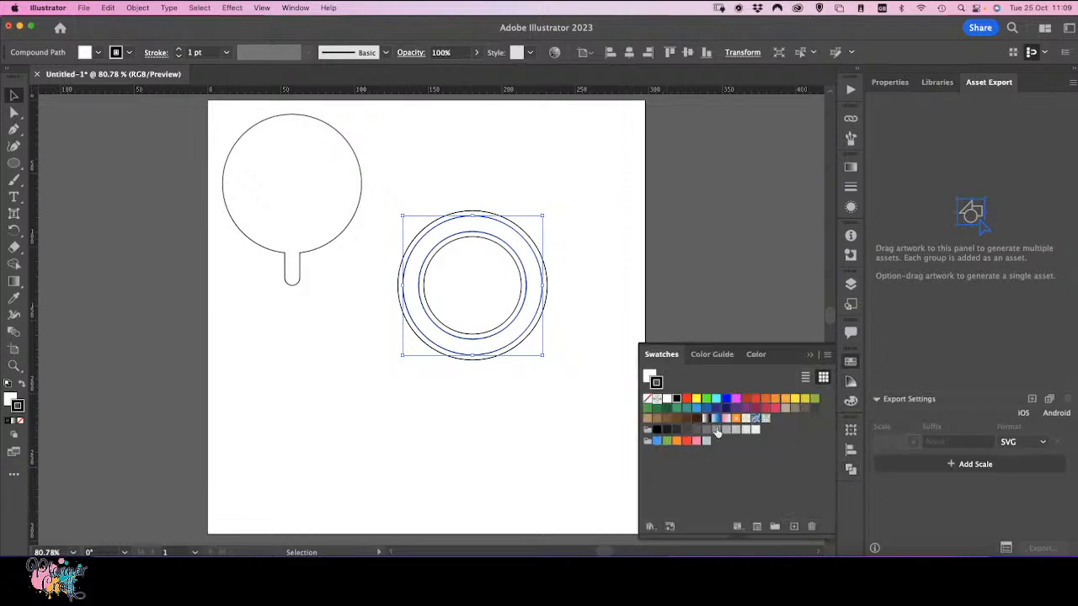
left_click(756, 400)
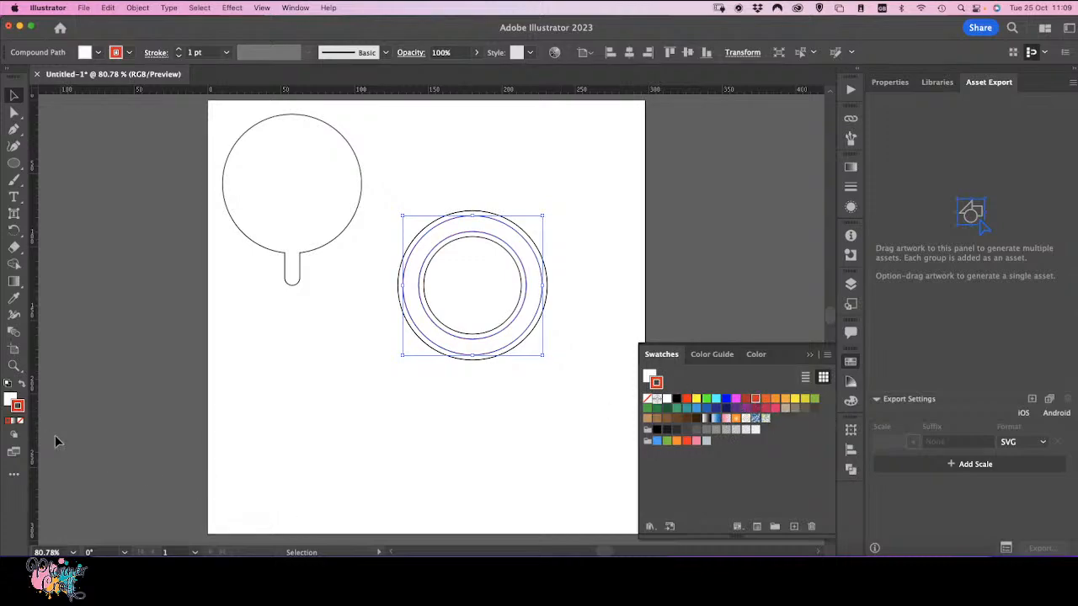
left_click(24, 391)
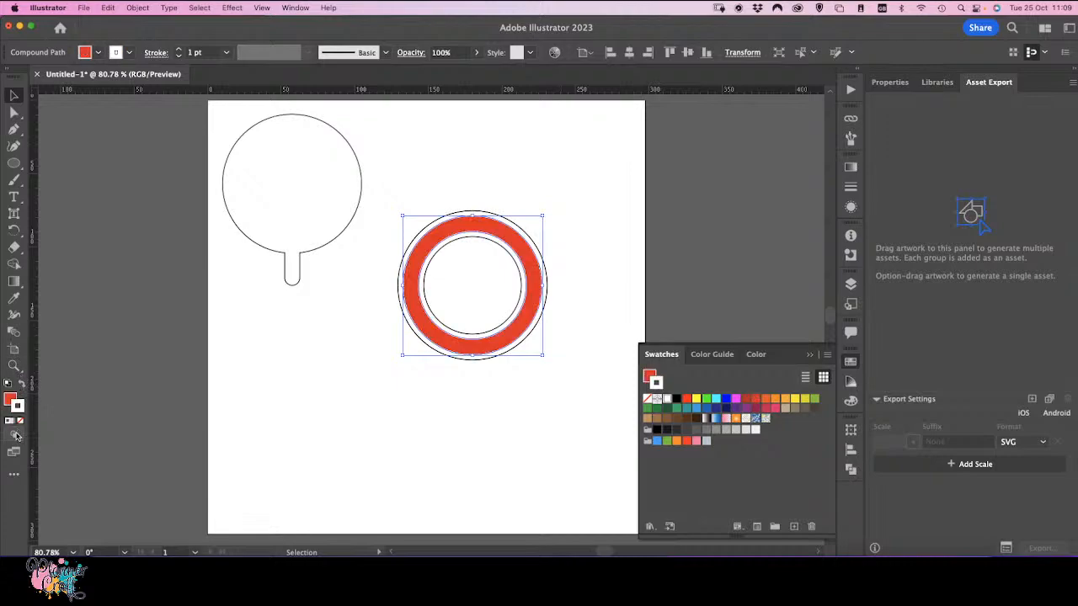
left_click(21, 421)
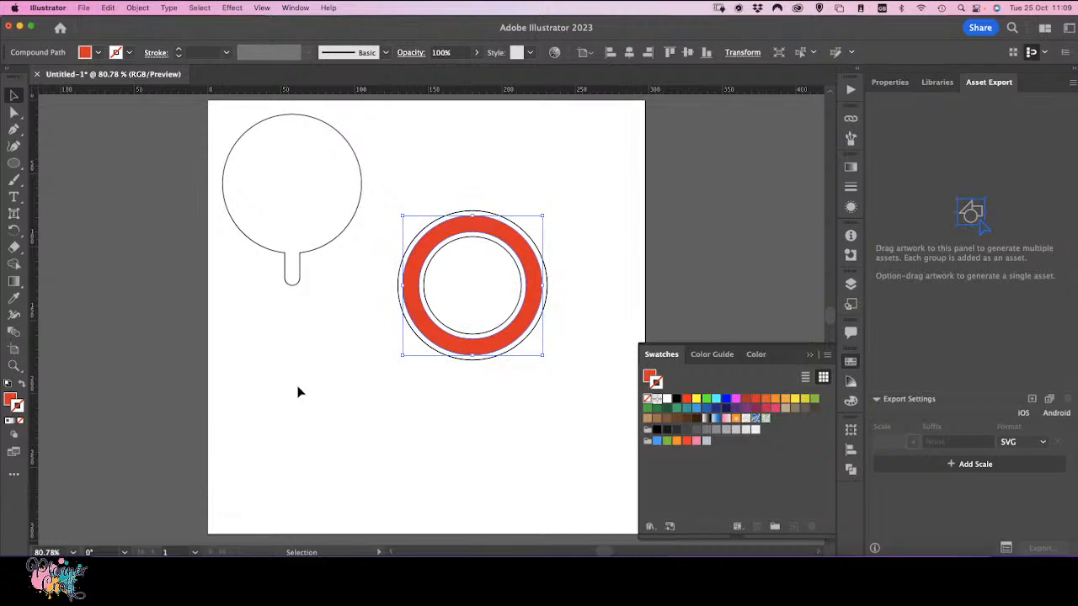
Step: Fill the outer offset ring with orange and remove its stroke
left_click(402, 356)
left_click(424, 344)
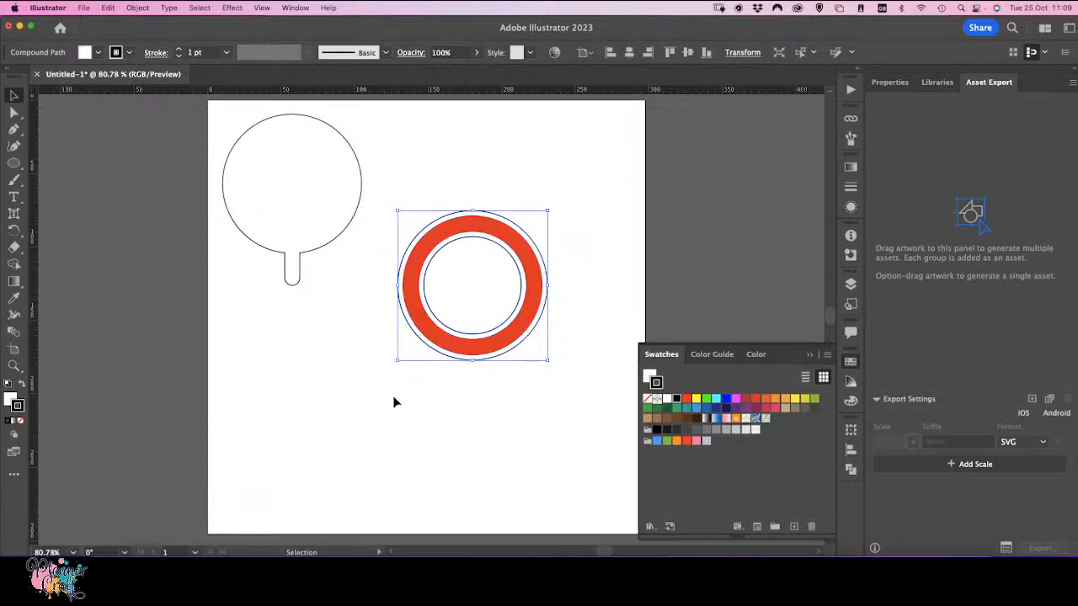
left_click(785, 400)
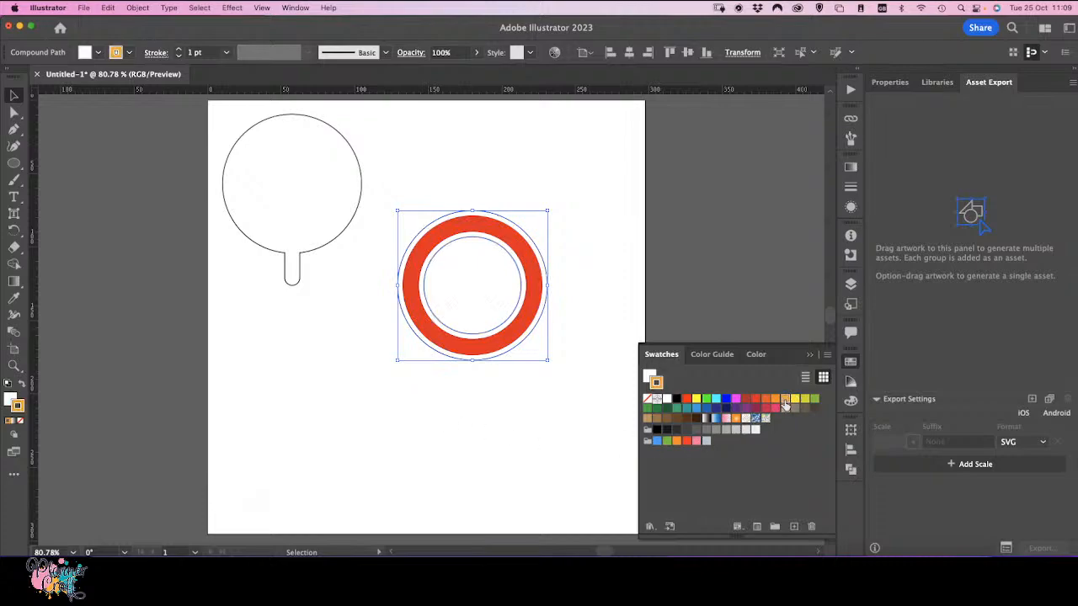
left_click(22, 385)
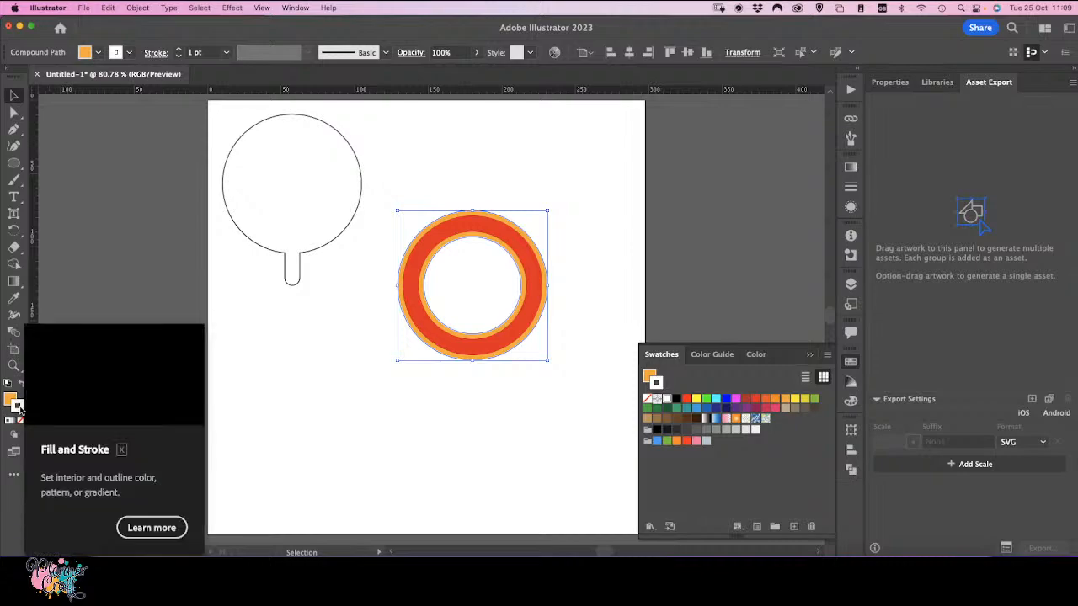
left_click(21, 420)
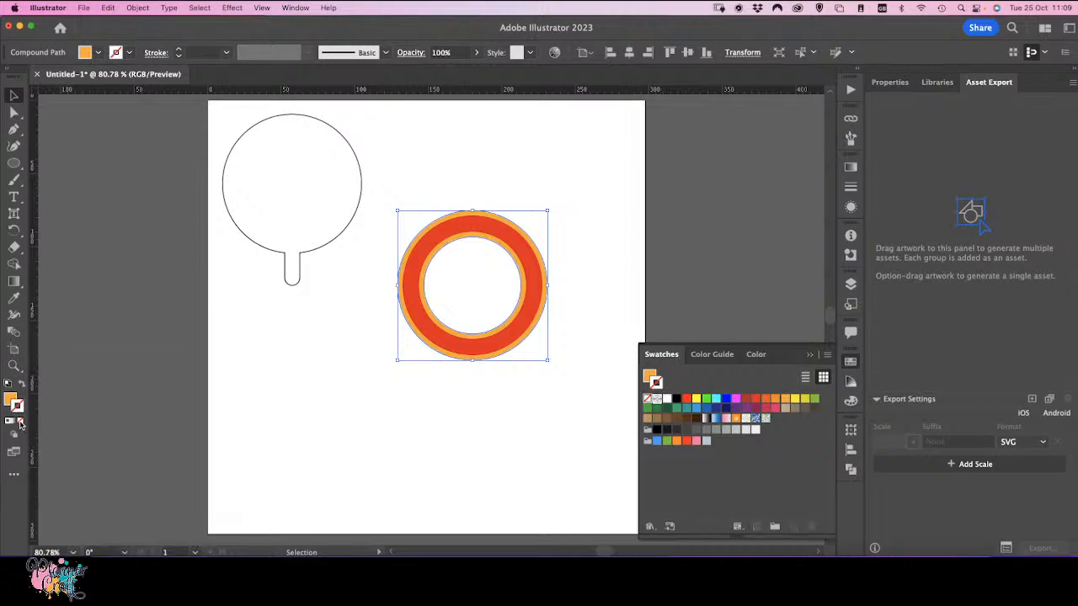
Step: Select both rings and move them together onto the lollipop head
left_click(166, 380)
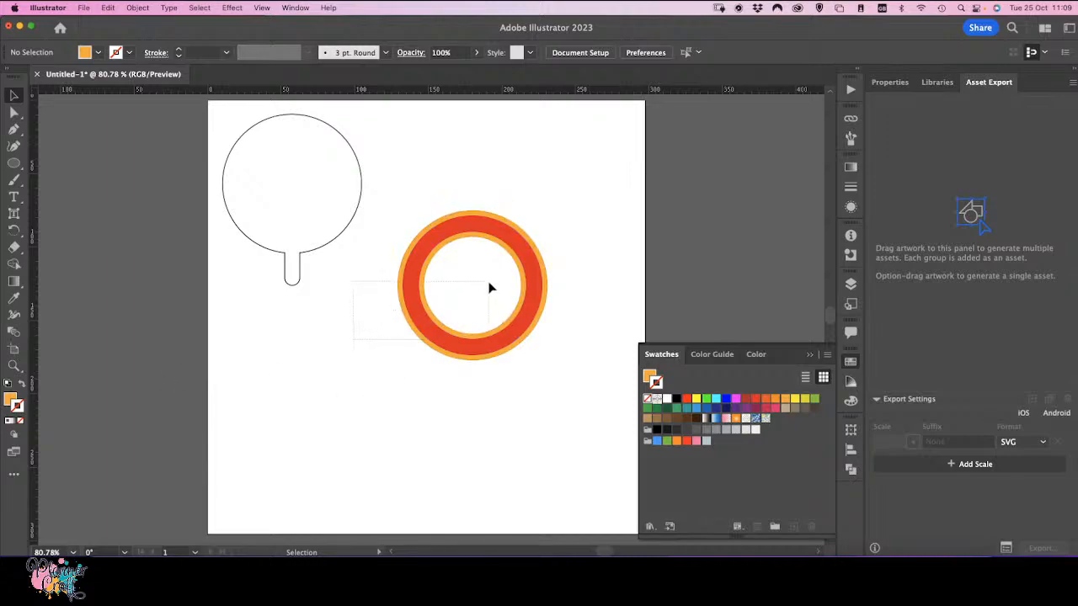
left_click(419, 330)
left_click_drag(427, 328, 245, 243)
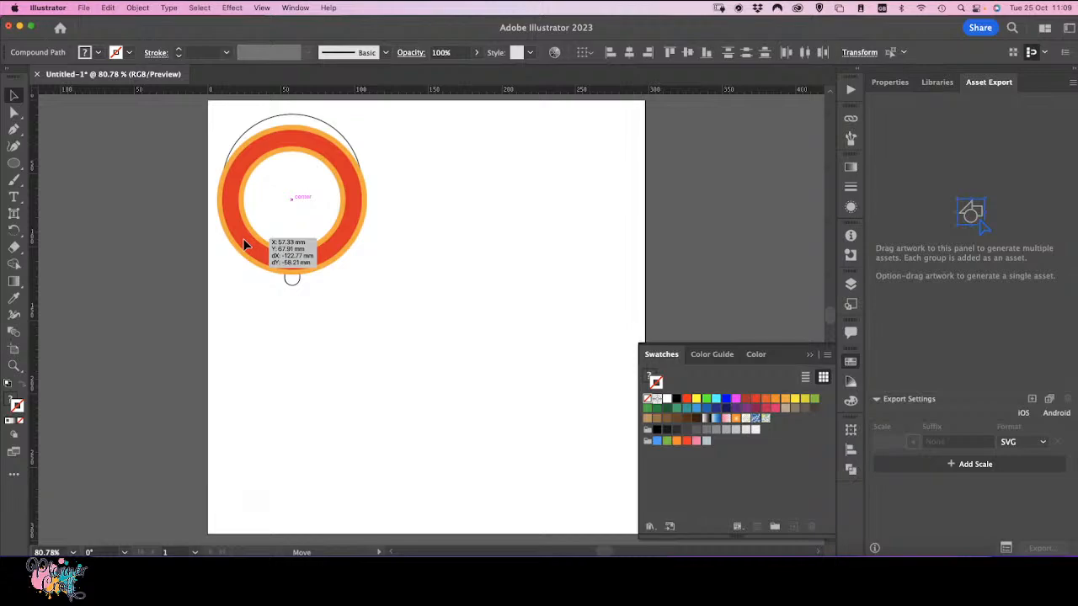
left_click_drag(243, 242, 248, 228)
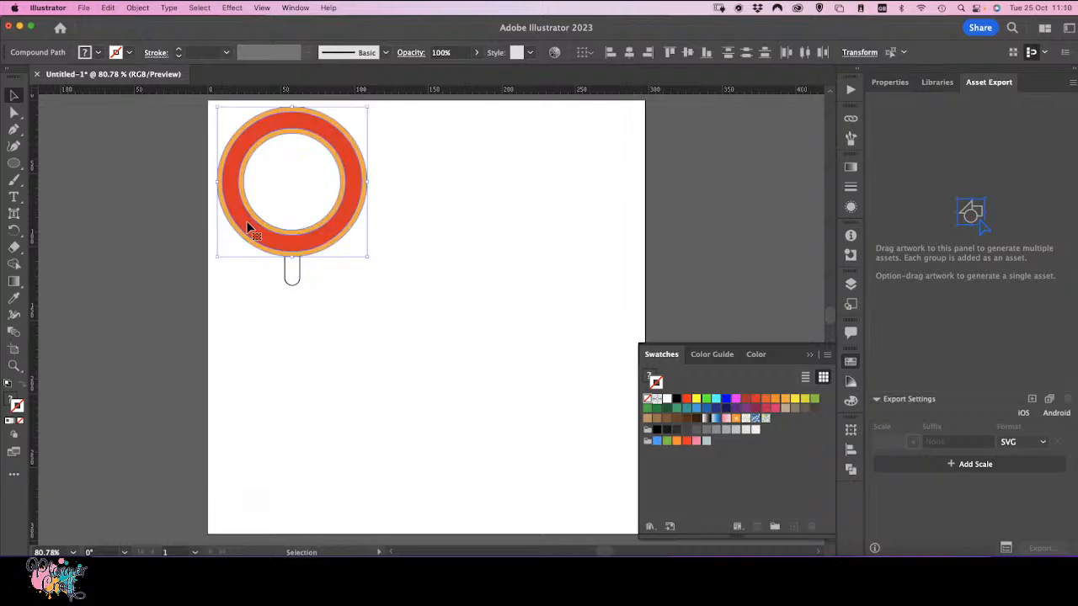
left_click(414, 309)
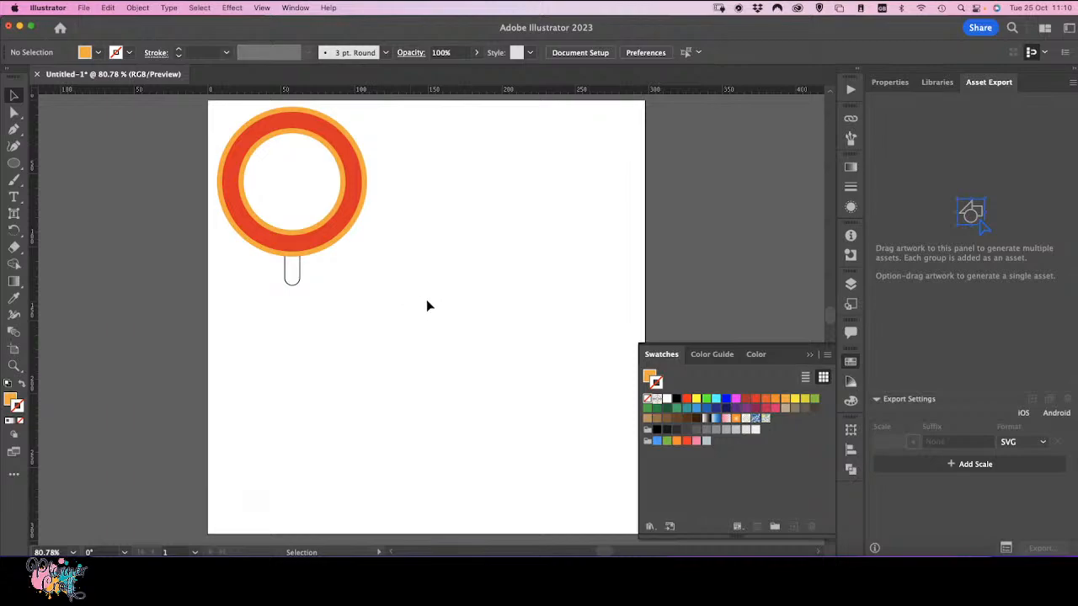
Step: Add a point text object with a first name to the right of the lollipop
left_click(13, 198)
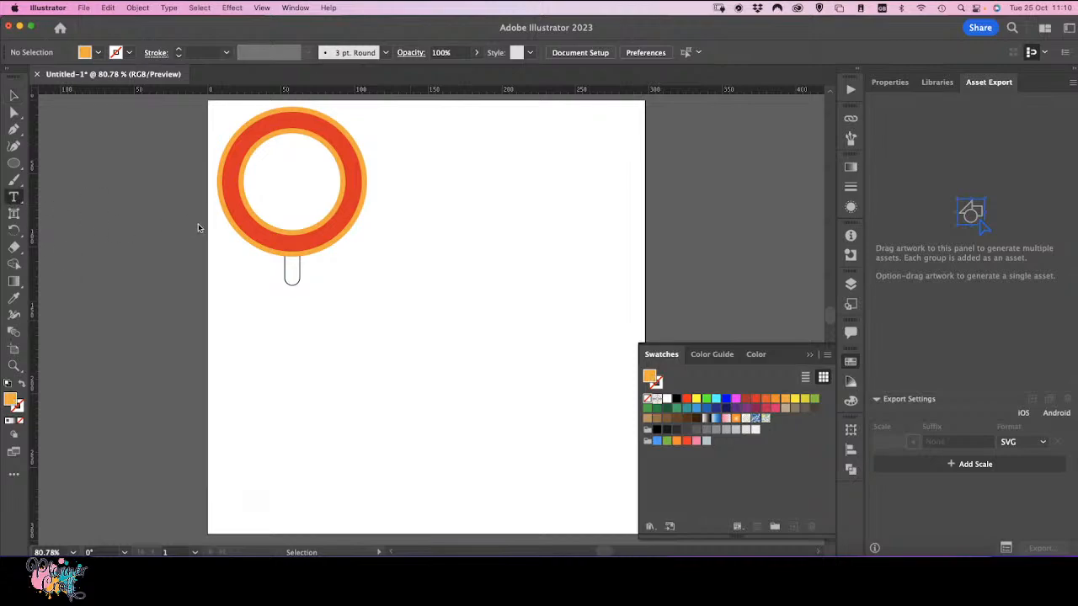
left_click(429, 248)
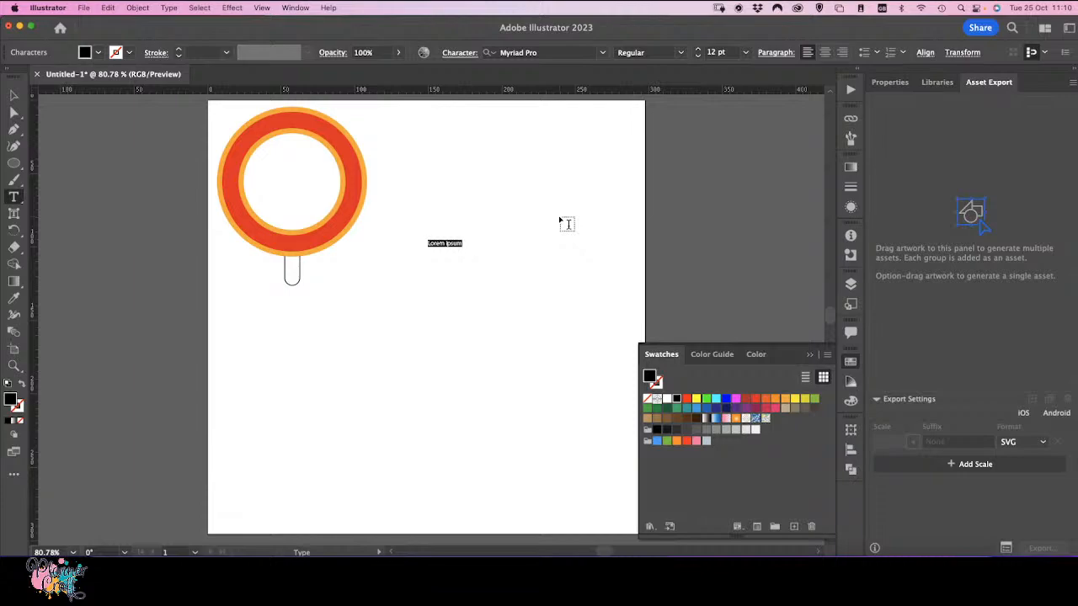
type("Christina")
left_click(13, 98)
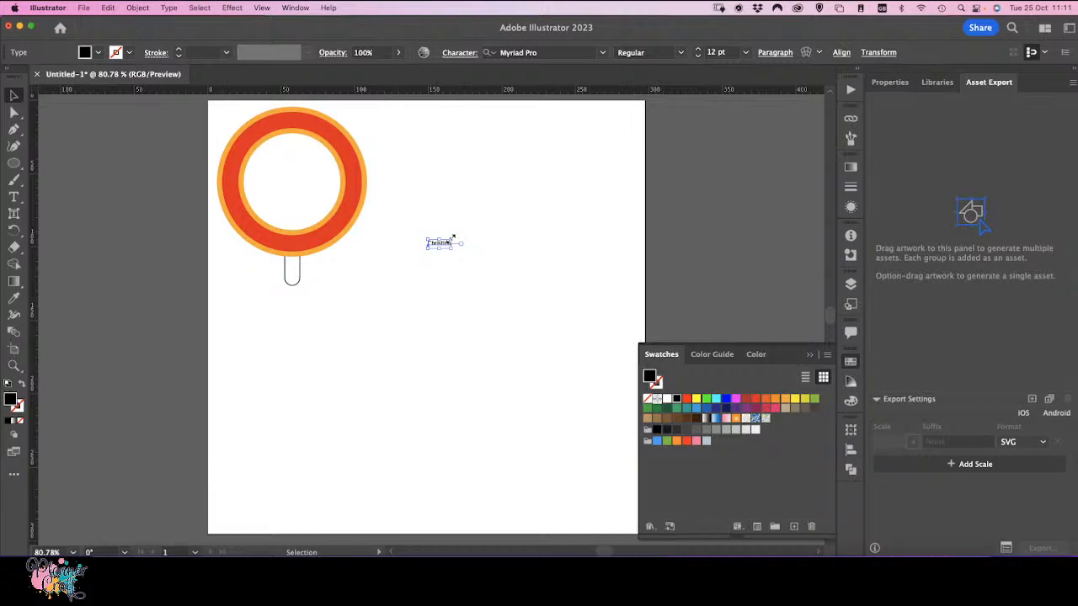
Step: Enlarge the name text and position it across the lollipop head
left_click_drag(453, 238, 594, 189)
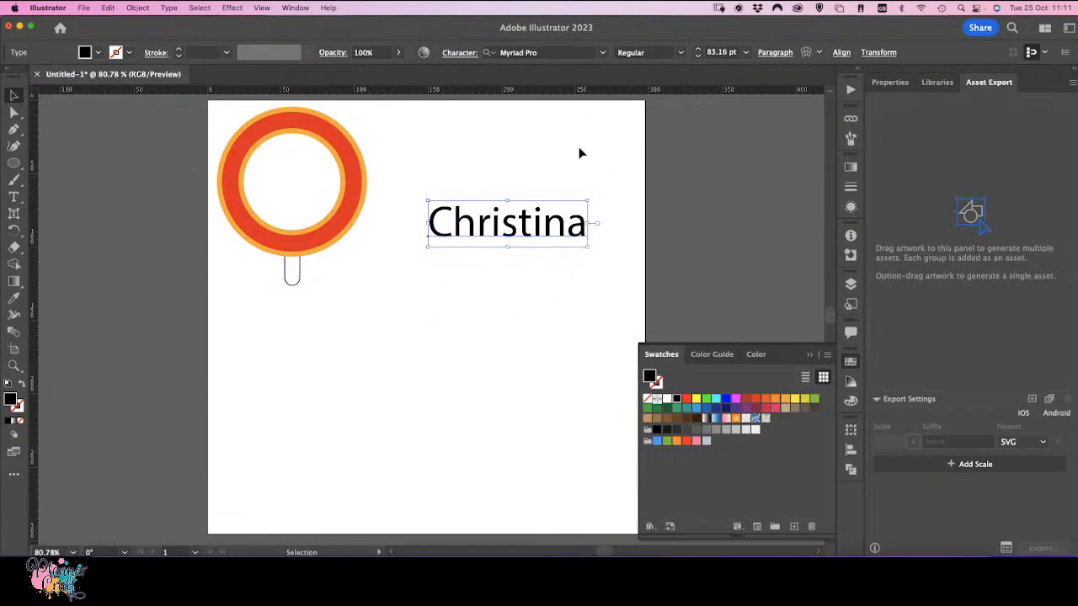
left_click_drag(529, 236, 316, 204)
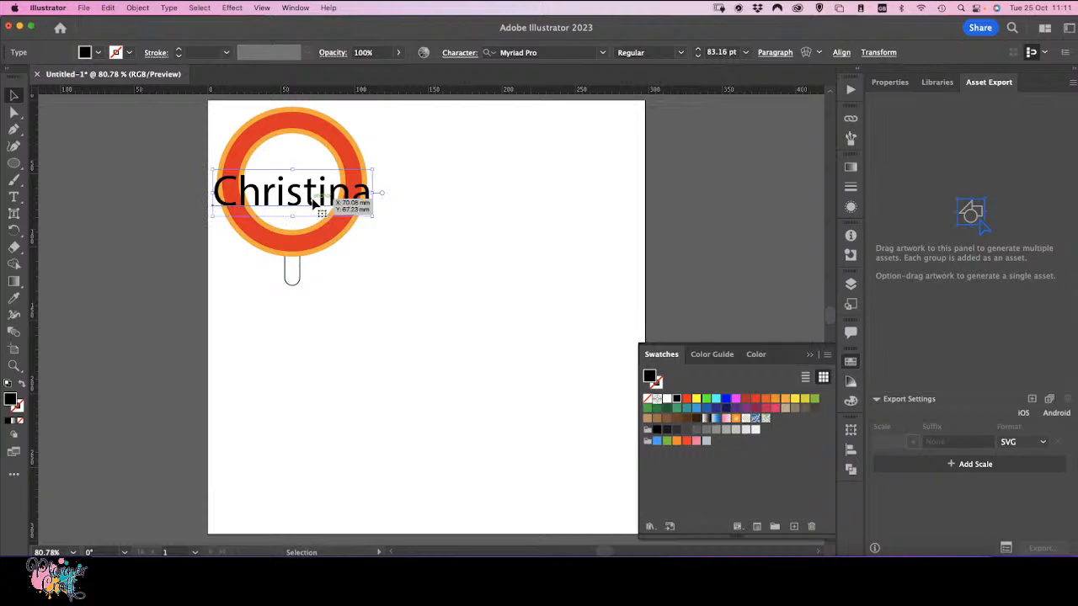
left_click_drag(372, 169, 428, 154)
left_click_drag(394, 193, 364, 209)
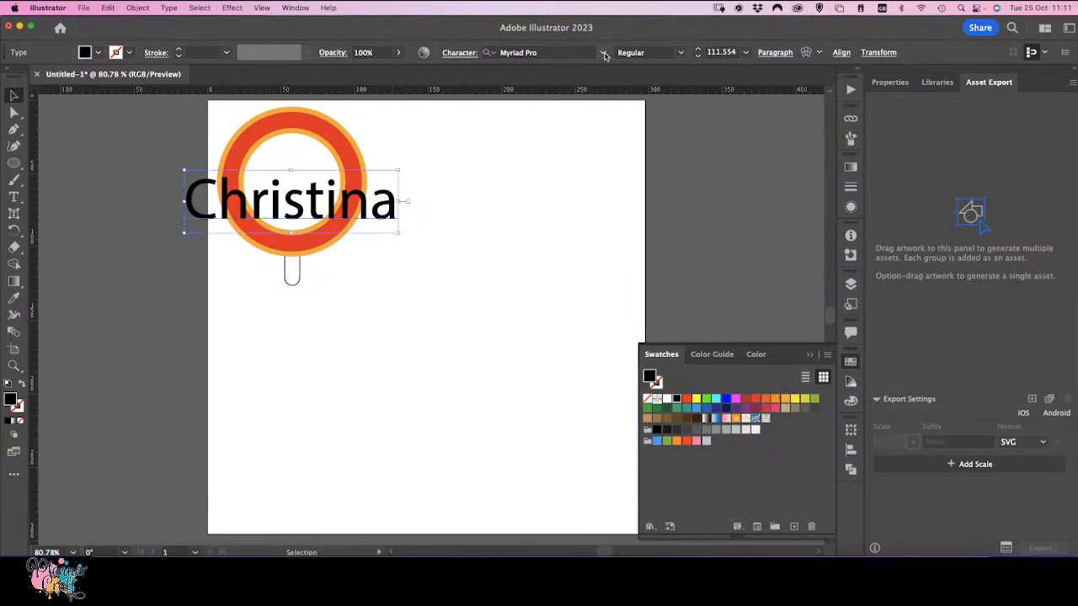
Step: Change the name text's font to Casey Bold
left_click(606, 54)
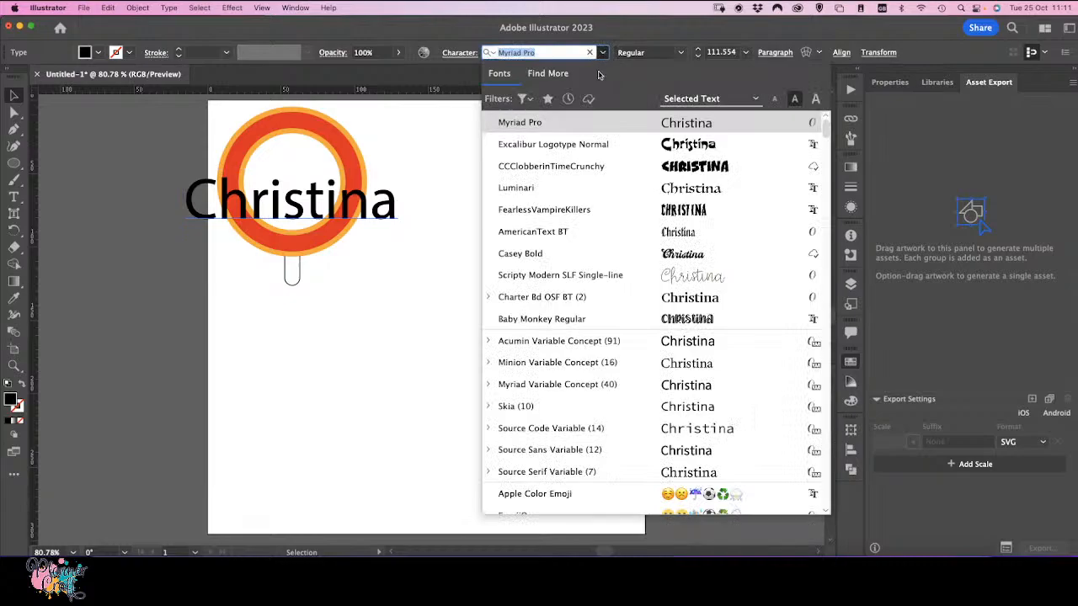
left_click(604, 54)
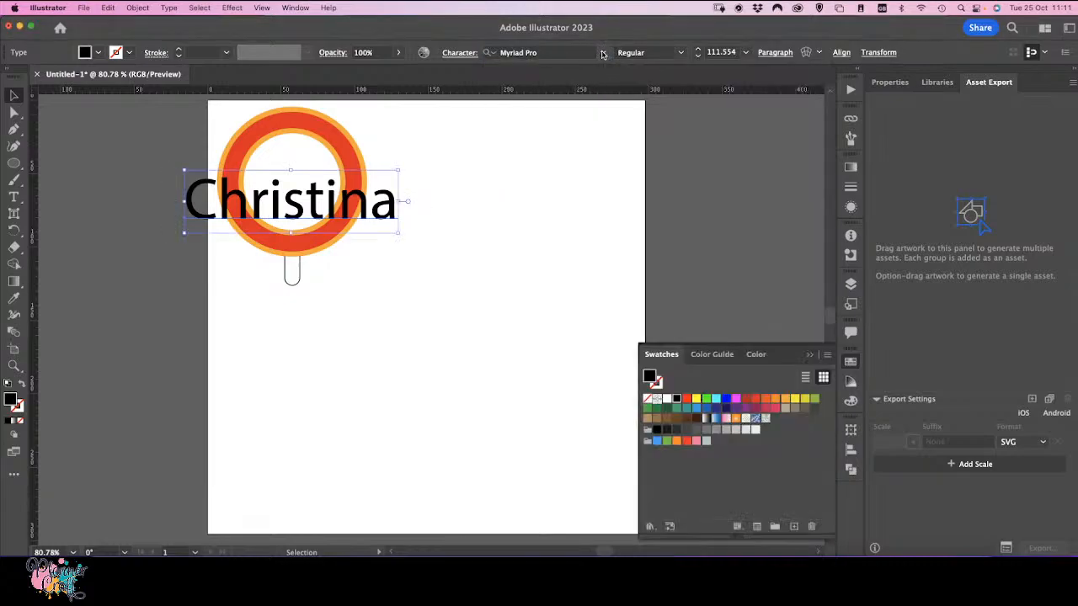
left_click(604, 54)
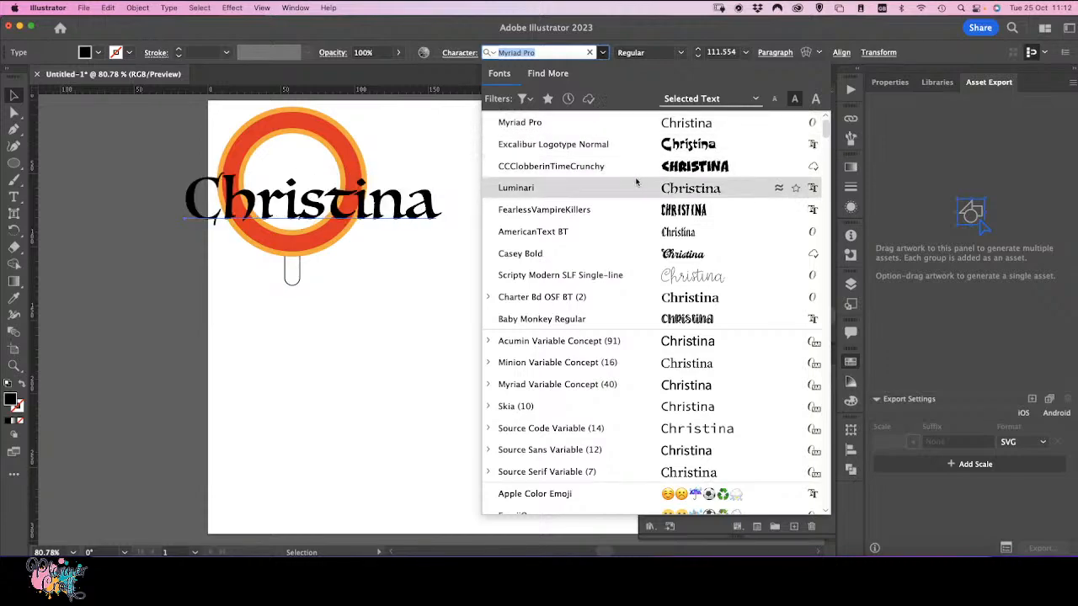
left_click(609, 264)
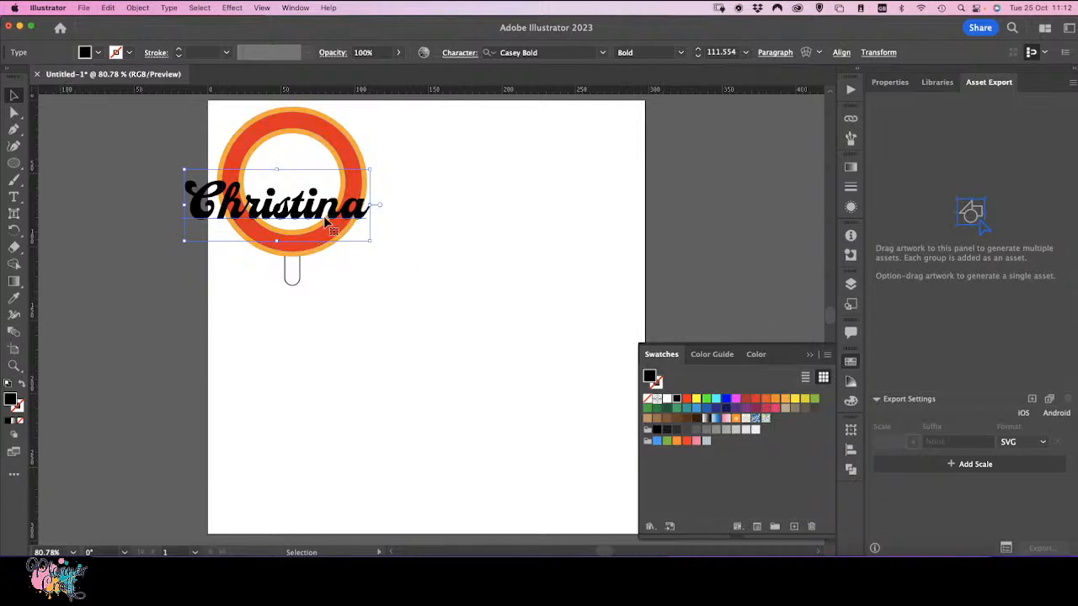
Step: Move the name text off the lollipop head onto the empty area to its right
left_click_drag(322, 217, 526, 306)
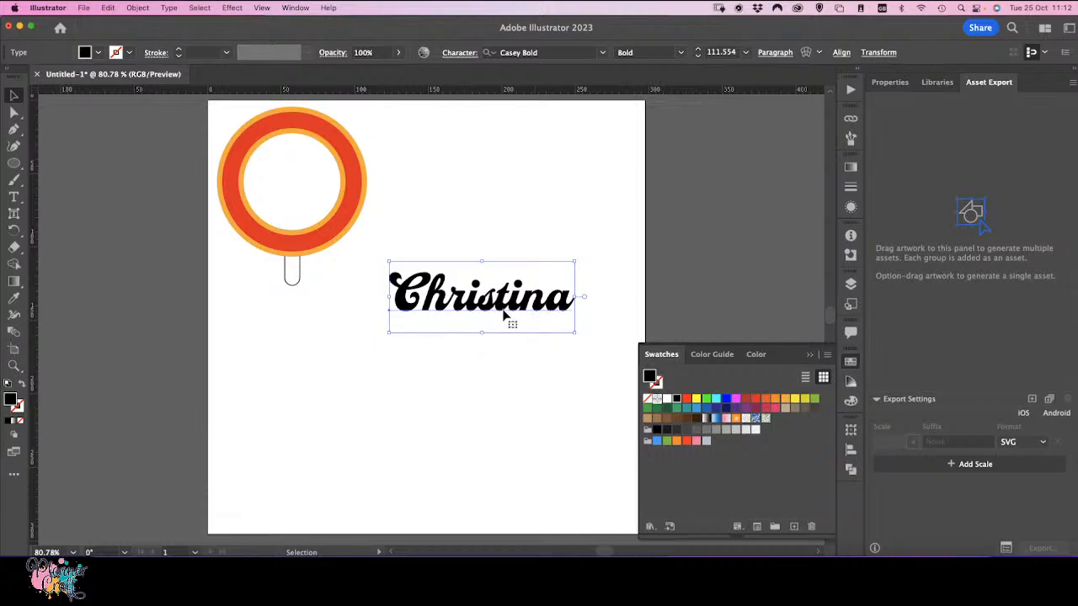
key("a")
key("super+equal")
key("super+equal")
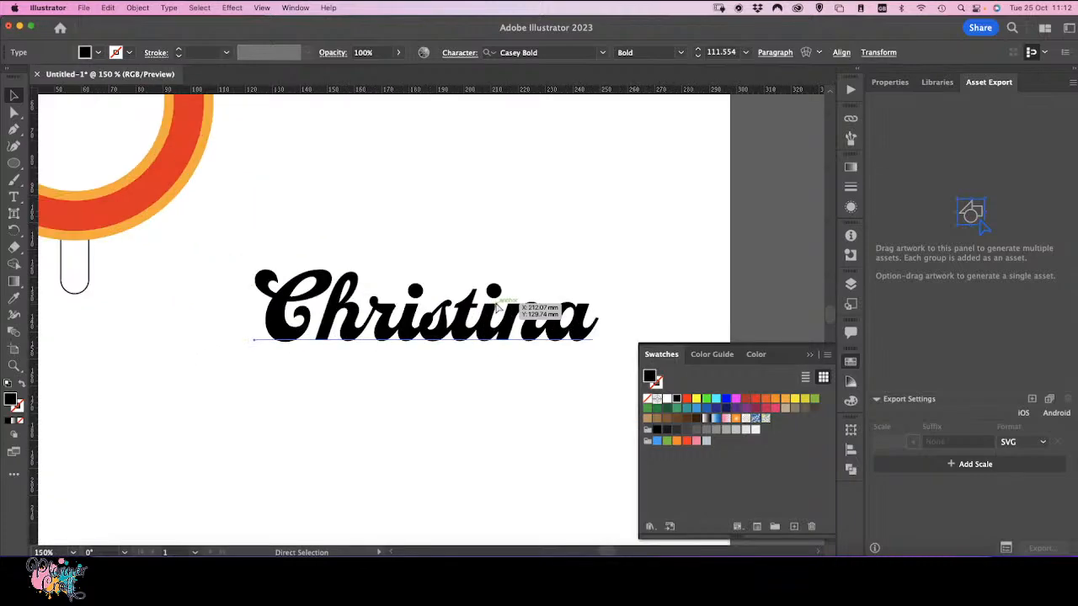
key("super+equal")
left_click_drag(496, 357, 399, 300)
key("v")
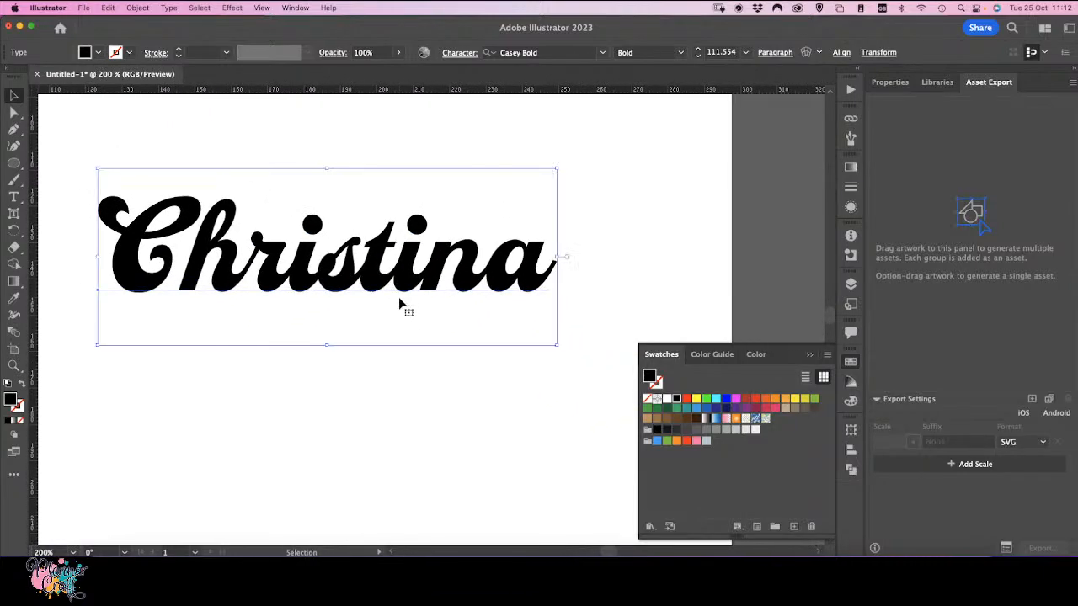
Step: Select the capital C of the name with the Type tool and open the Glyphs panel
left_click(14, 196)
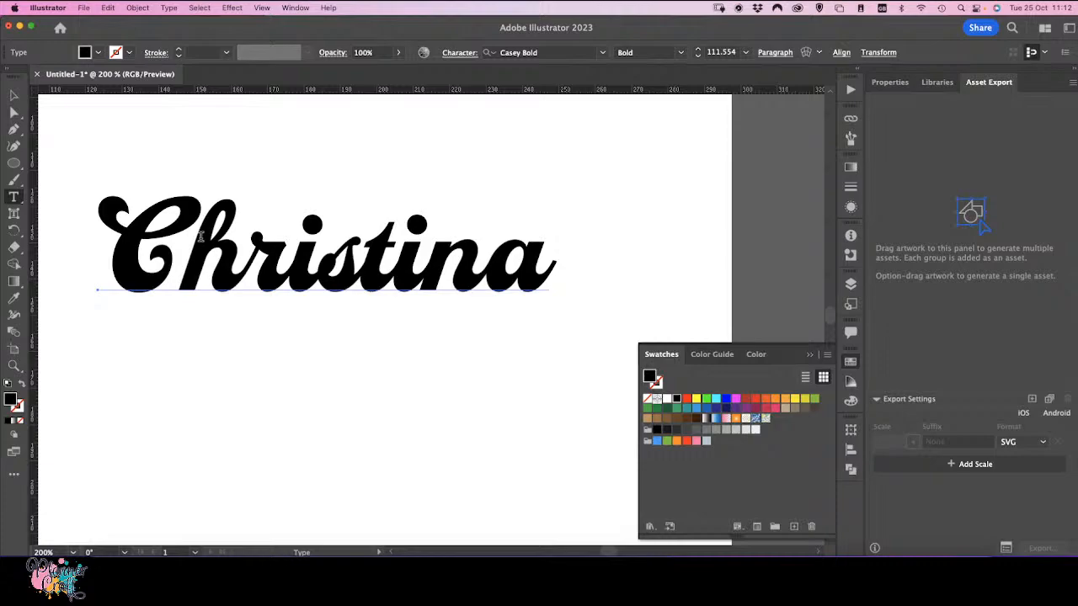
left_click_drag(98, 287, 181, 291)
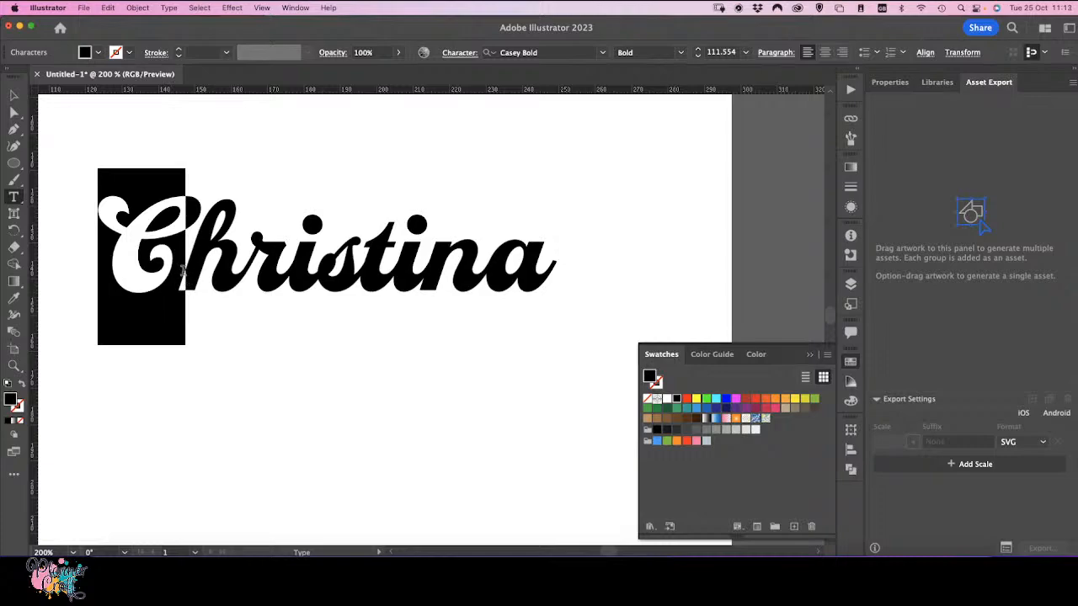
left_click(181, 272)
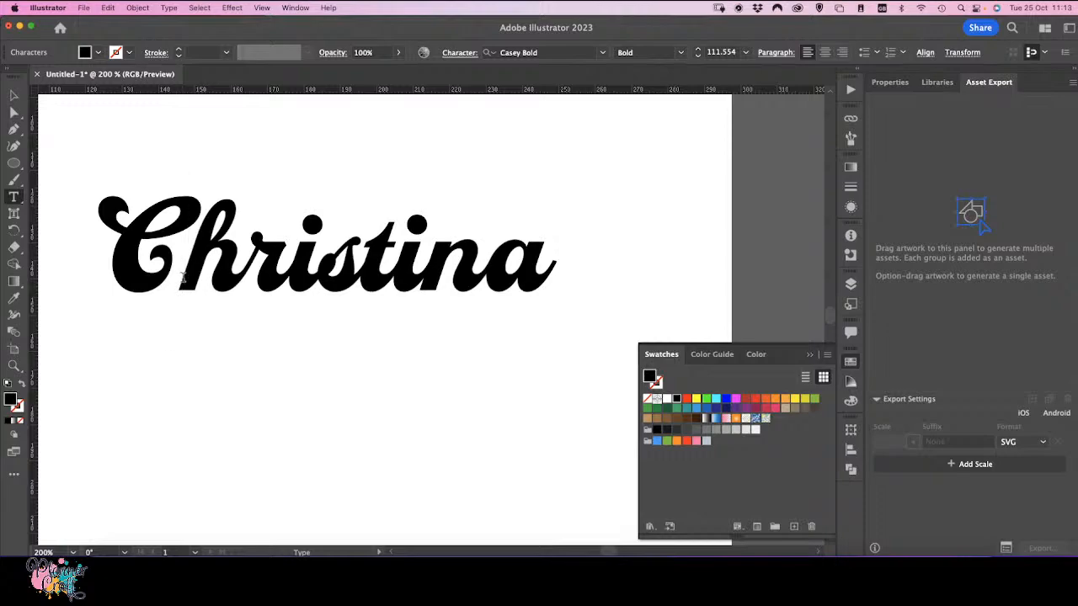
left_click_drag(182, 278, 157, 253)
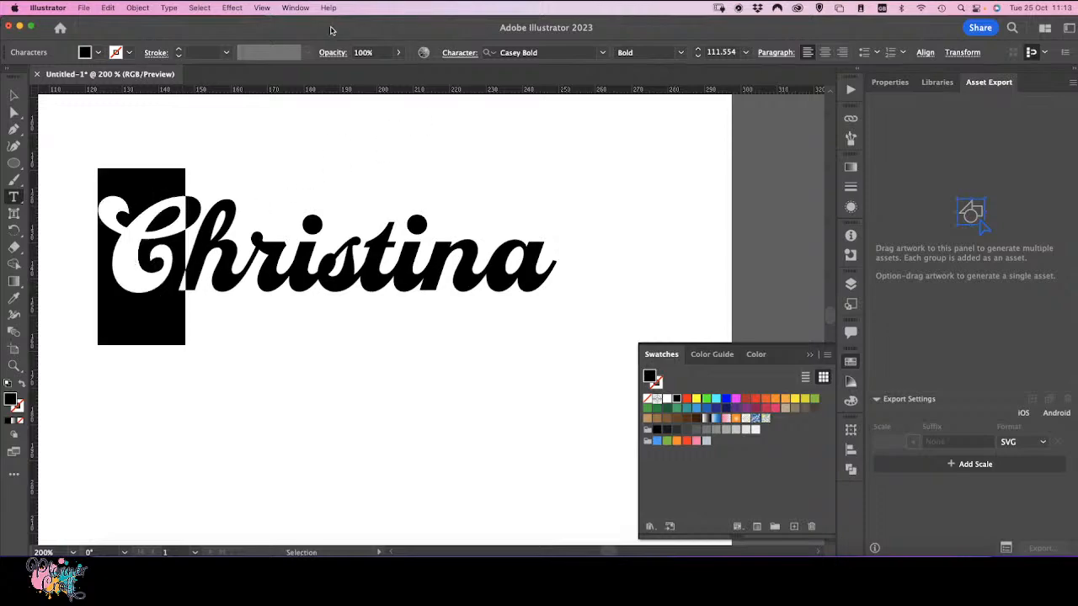
left_click(295, 8)
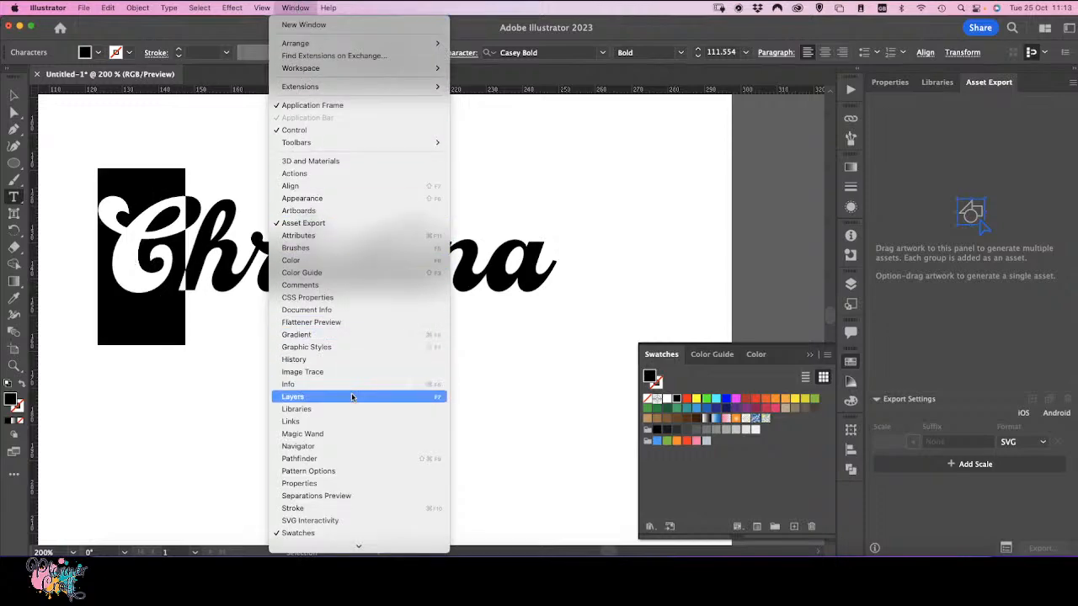
scroll(352, 400, "down", 5)
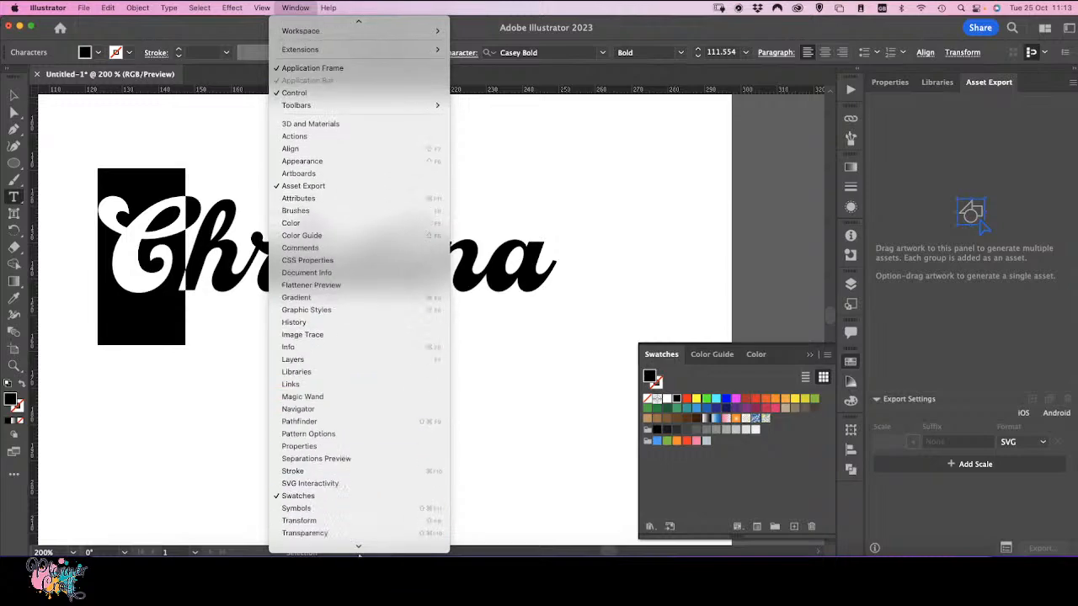
mouse_move(396, 452)
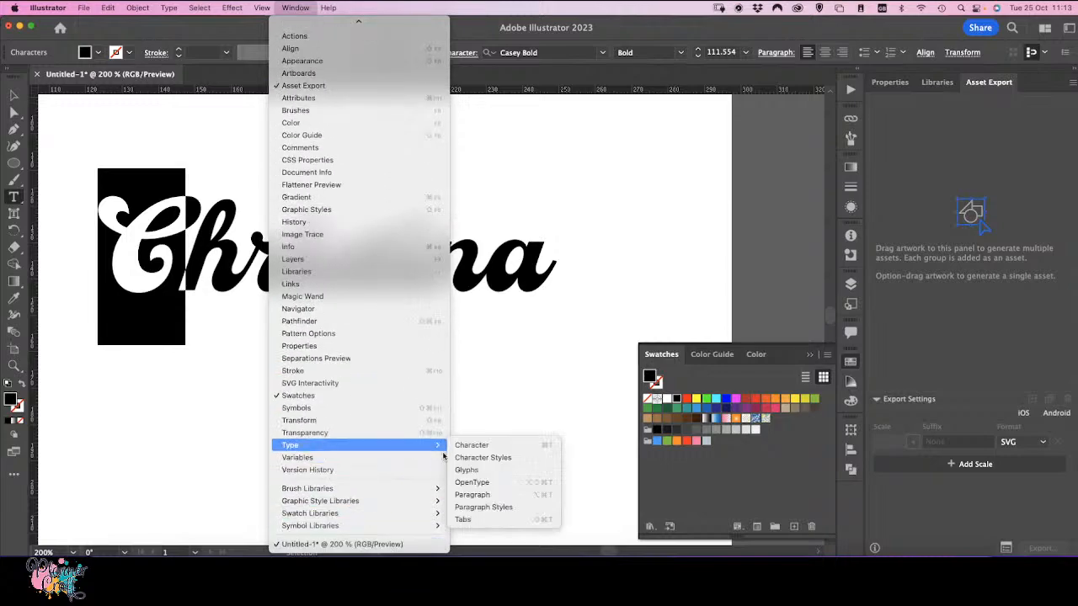
left_click(486, 472)
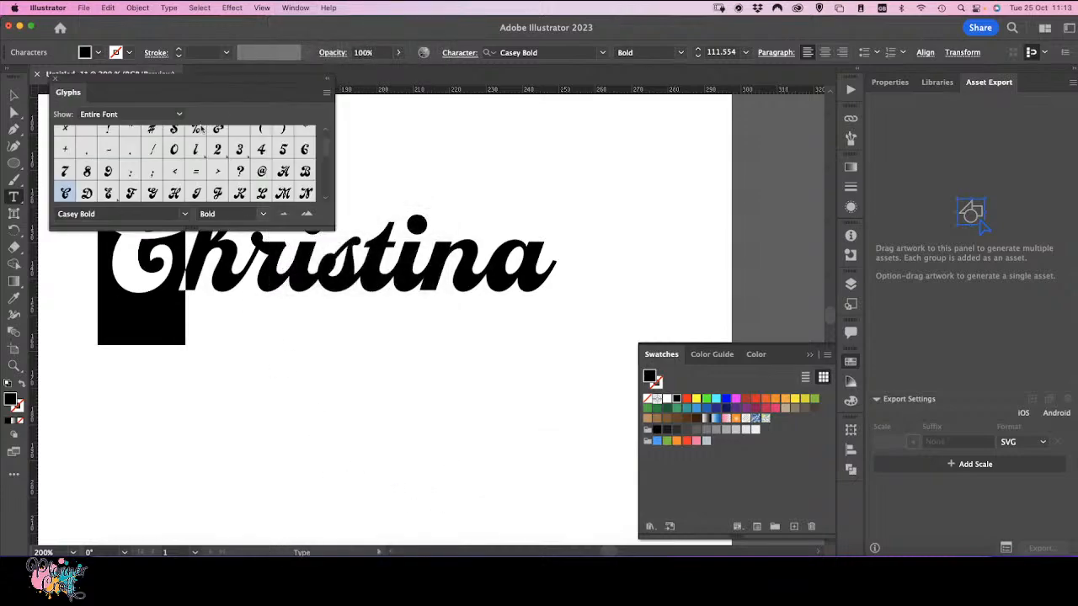
Step: Move the Glyphs panel beside the name and browse the C's alternates and the entire font's glyphs
left_click_drag(142, 87, 615, 120)
left_click(662, 147)
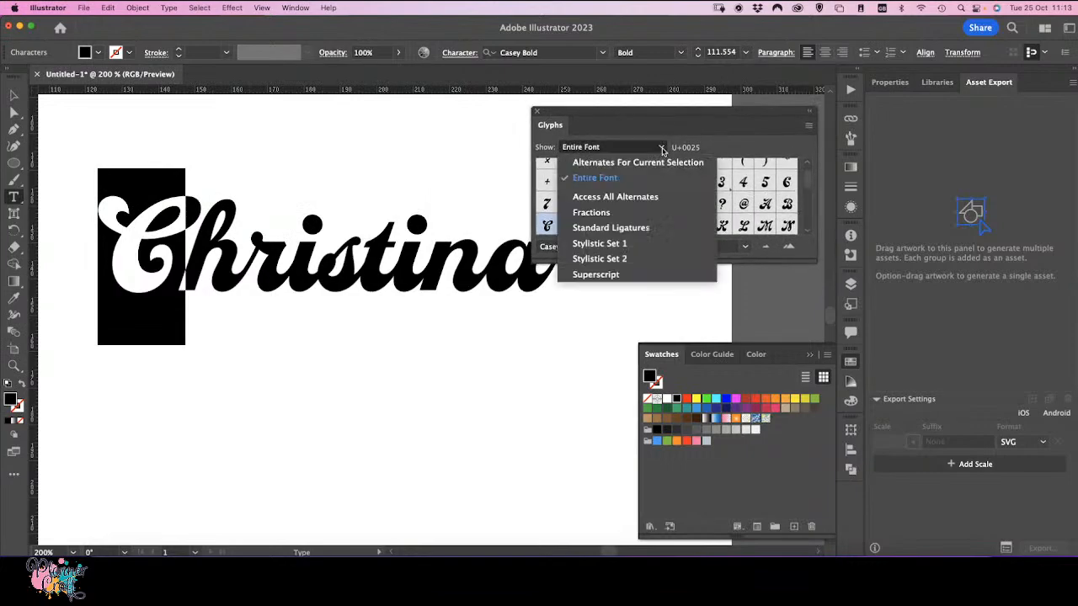
left_click(634, 165)
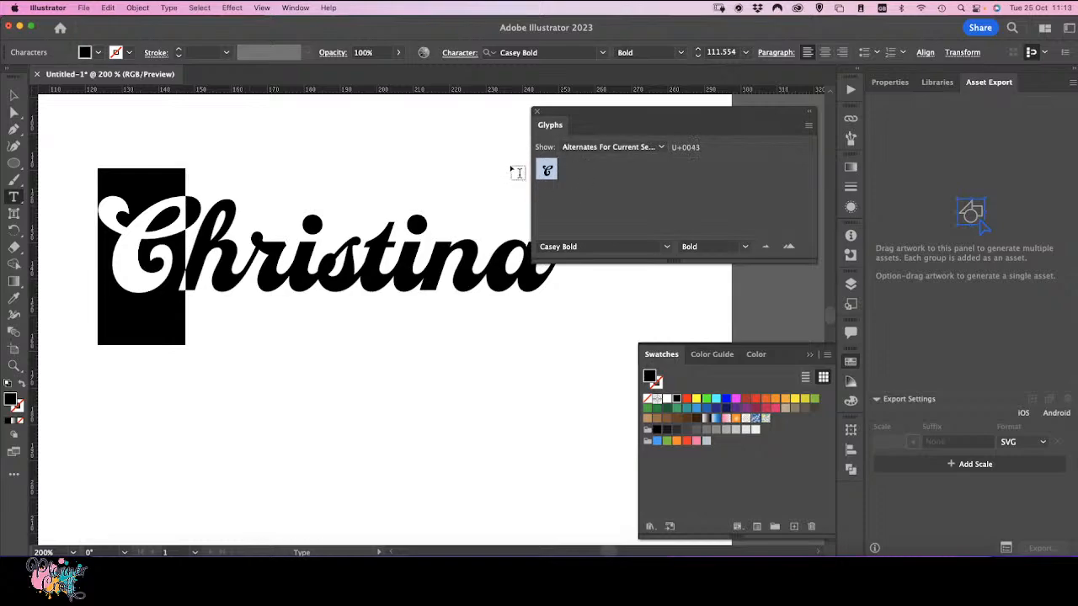
left_click(661, 147)
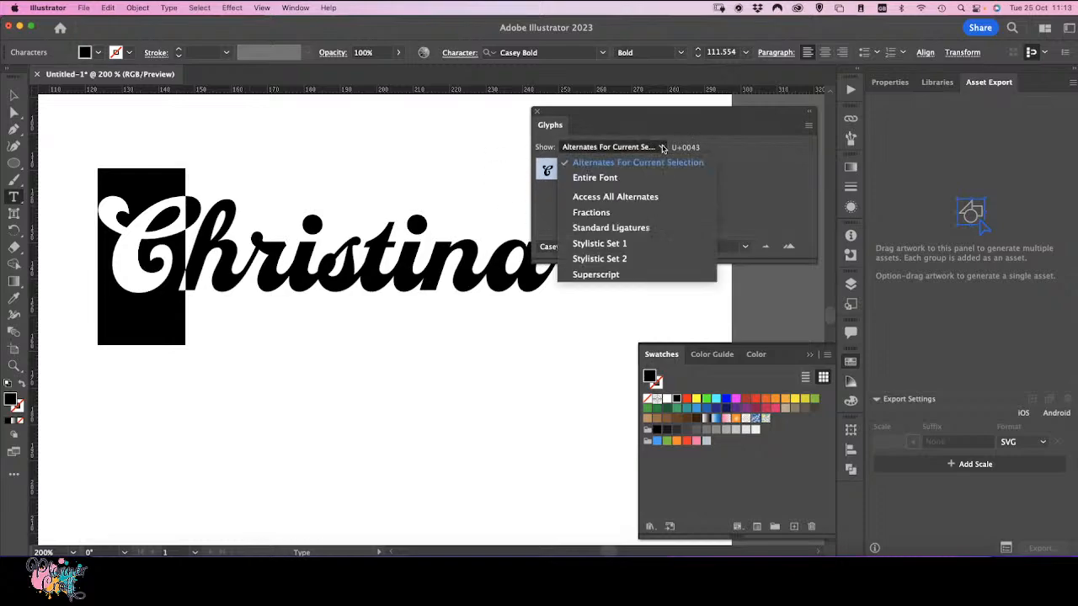
left_click(620, 179)
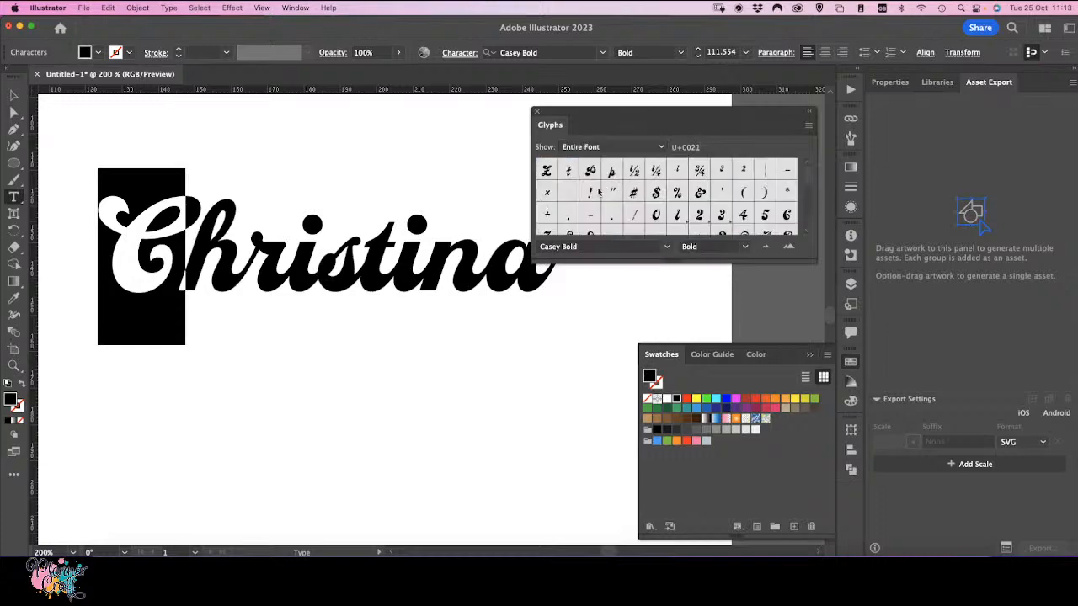
scroll(636, 199, "down", 5)
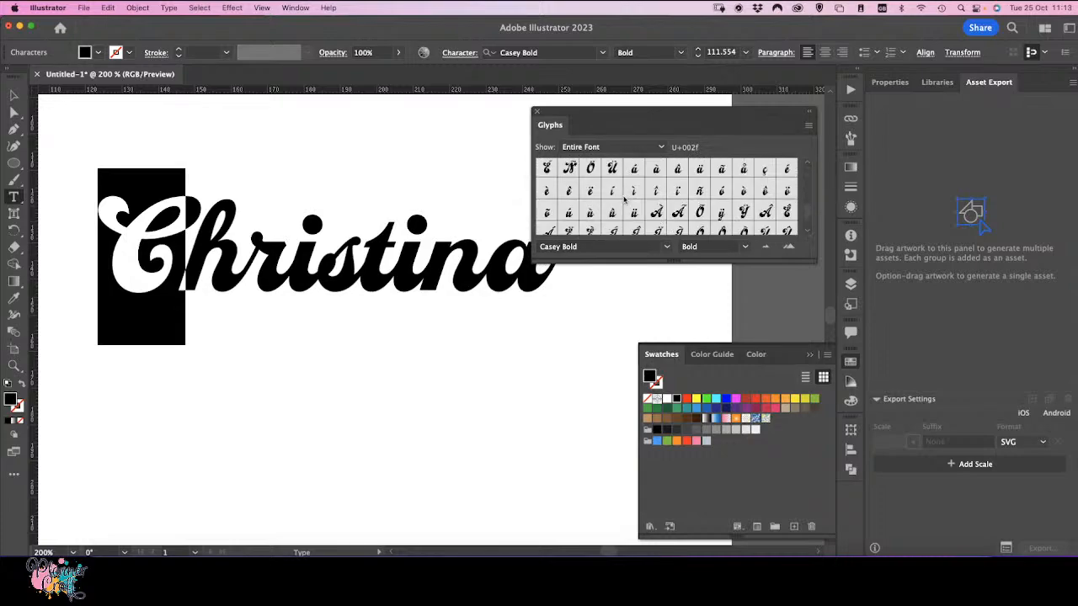
scroll(623, 193, "down", 1)
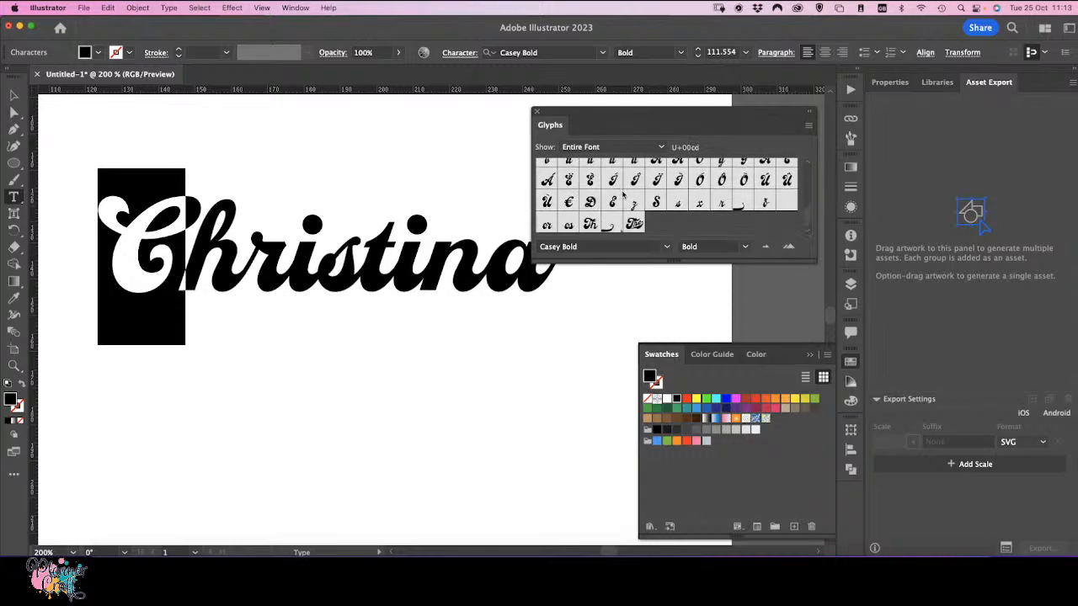
scroll(624, 195, "up", 5)
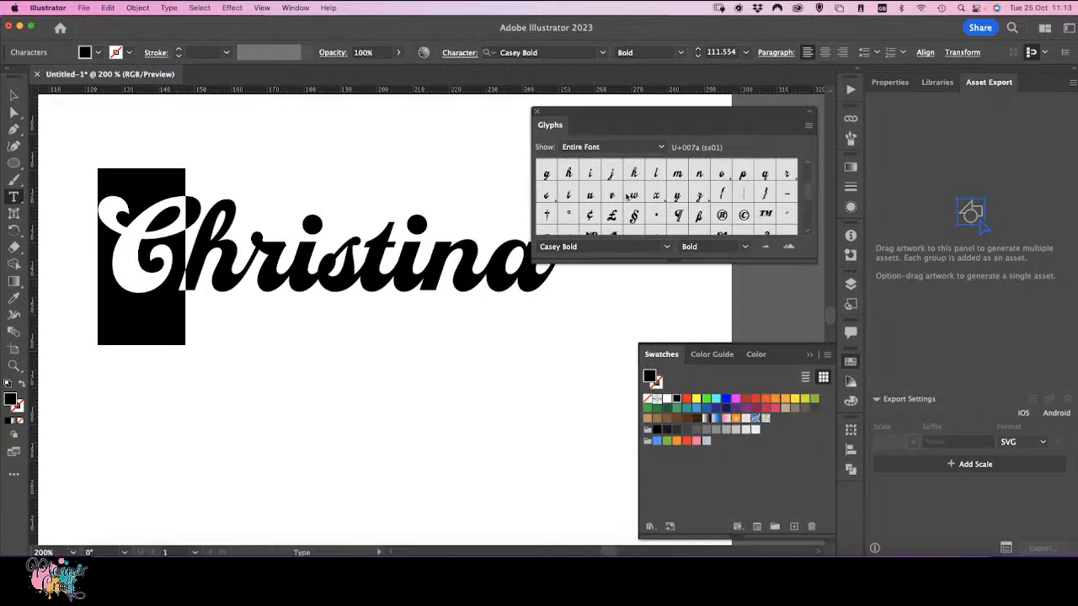
scroll(626, 196, "up", 3)
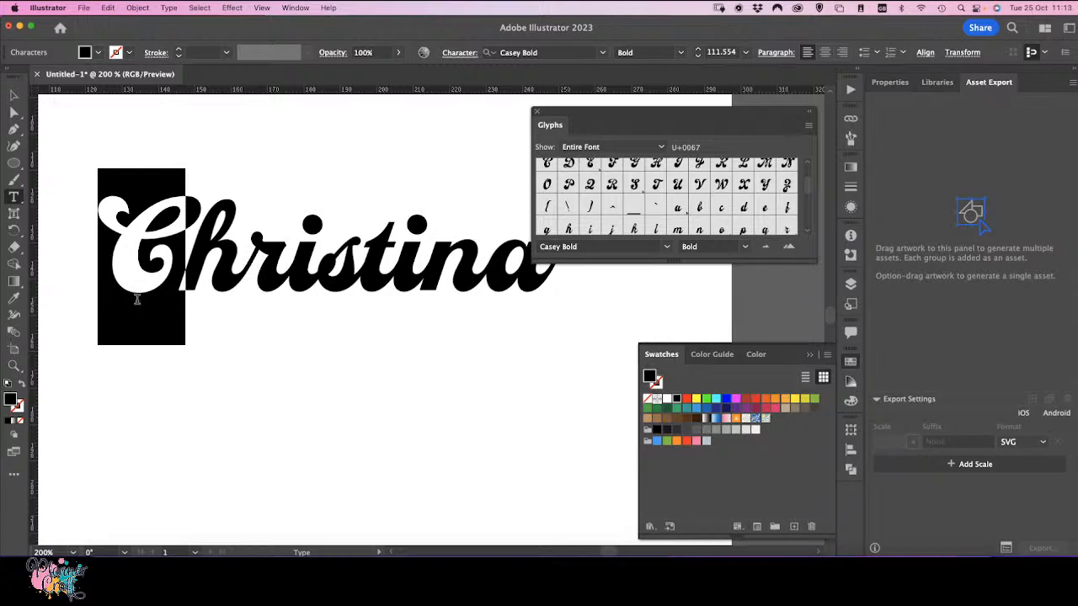
Step: Switch to the Touch Type tool from the full tools list
left_click(21, 203)
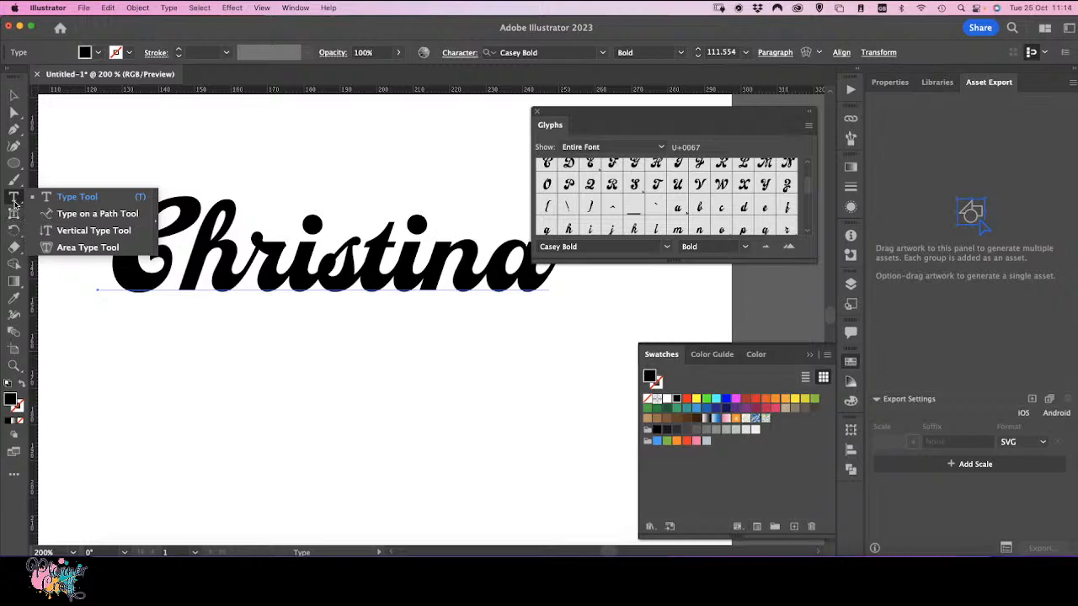
left_click(16, 202)
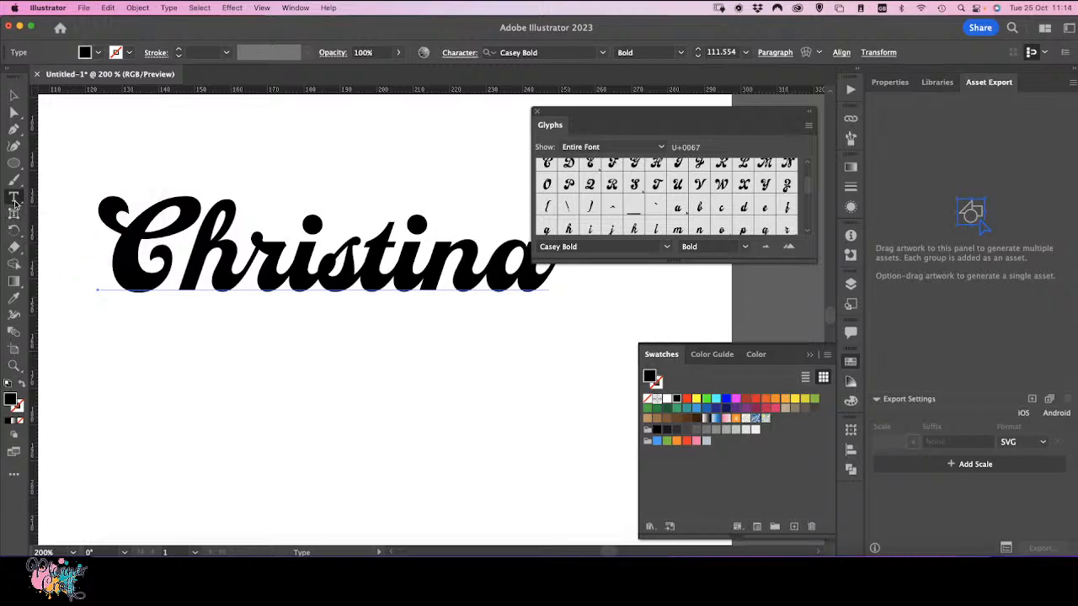
left_click(13, 478)
scroll(93, 402, "down", 5)
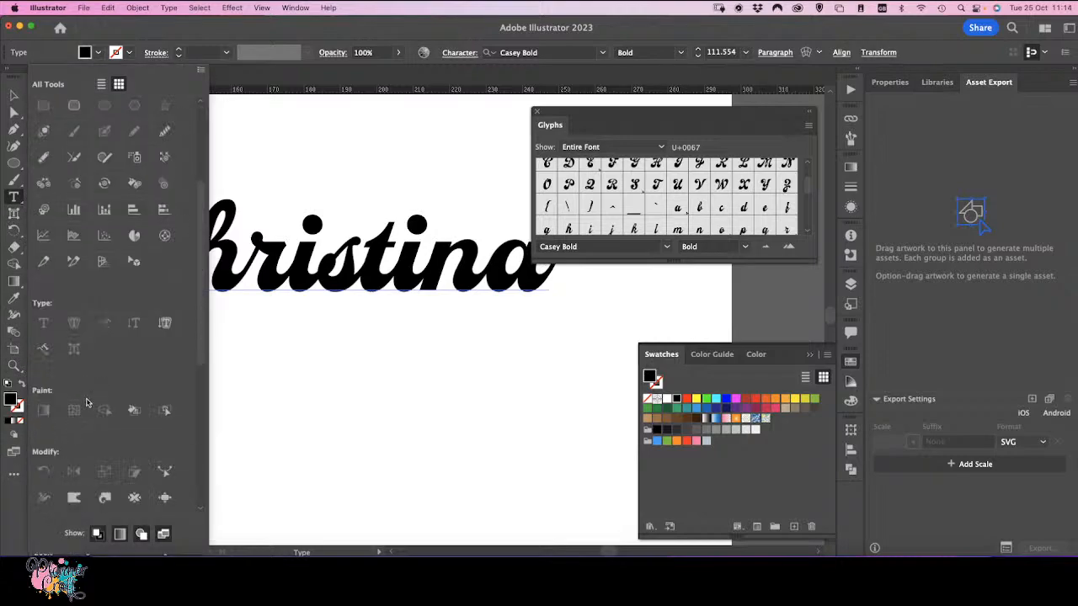
scroll(107, 180, "up", 5)
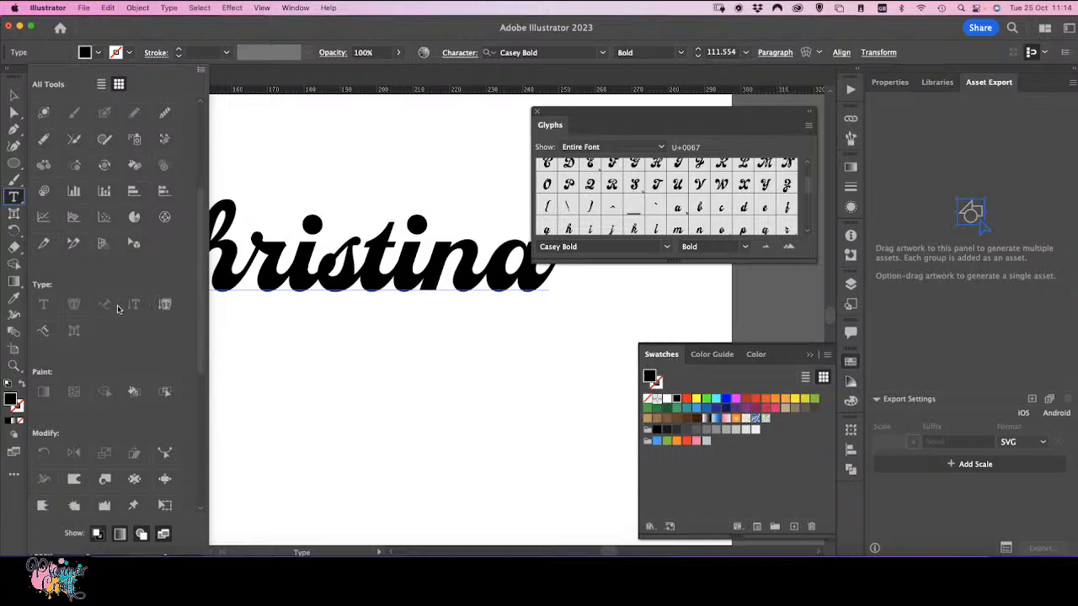
left_click(46, 332)
left_click(74, 332)
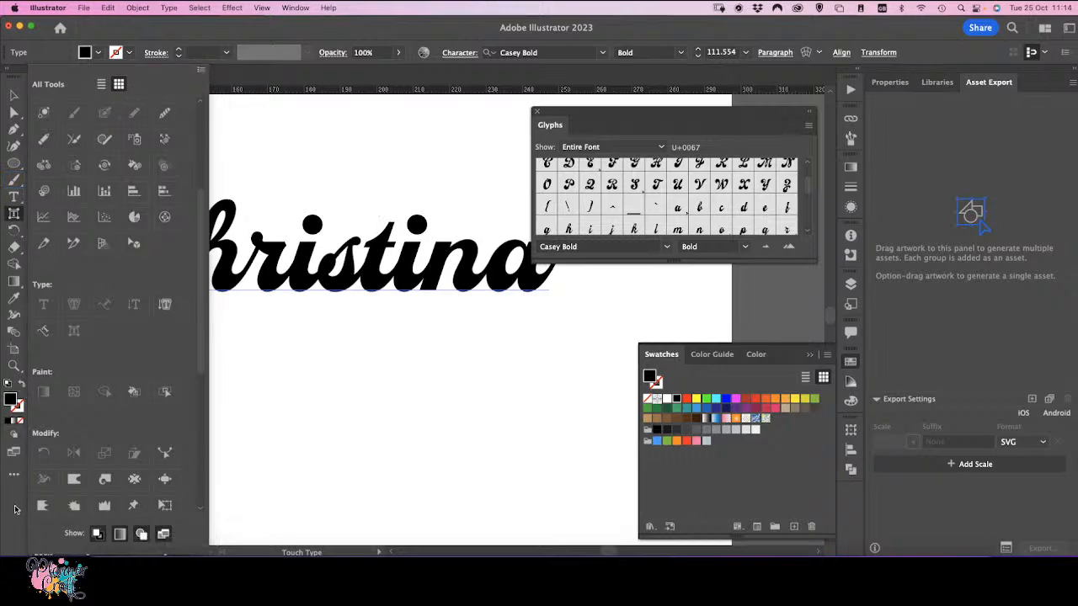
left_click(14, 475)
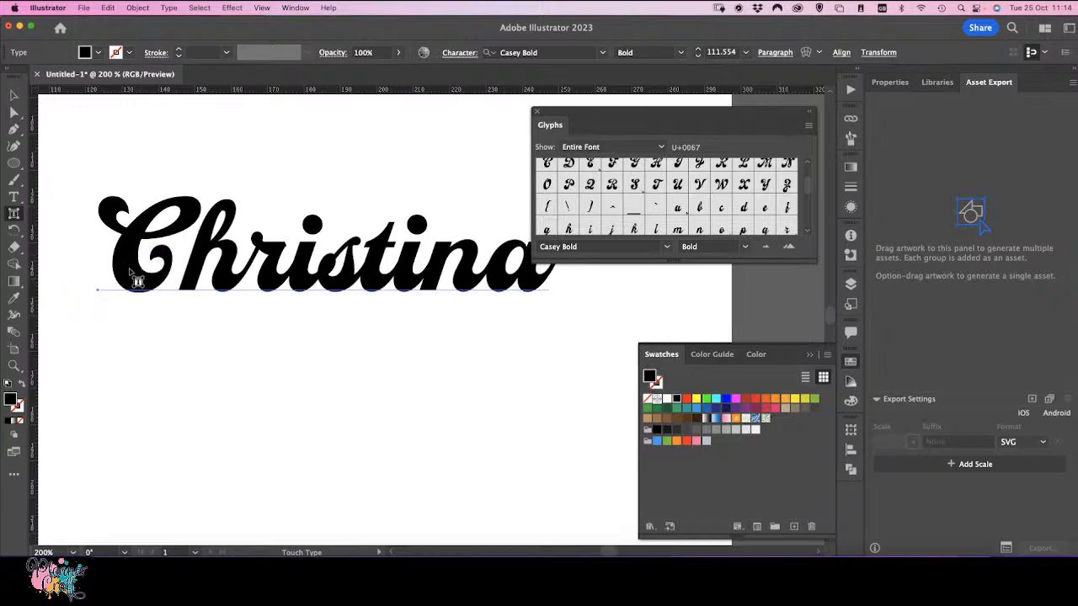
Step: Scale up the capital C of the name with the Touch Type tool and shift it slightly
left_click(132, 267)
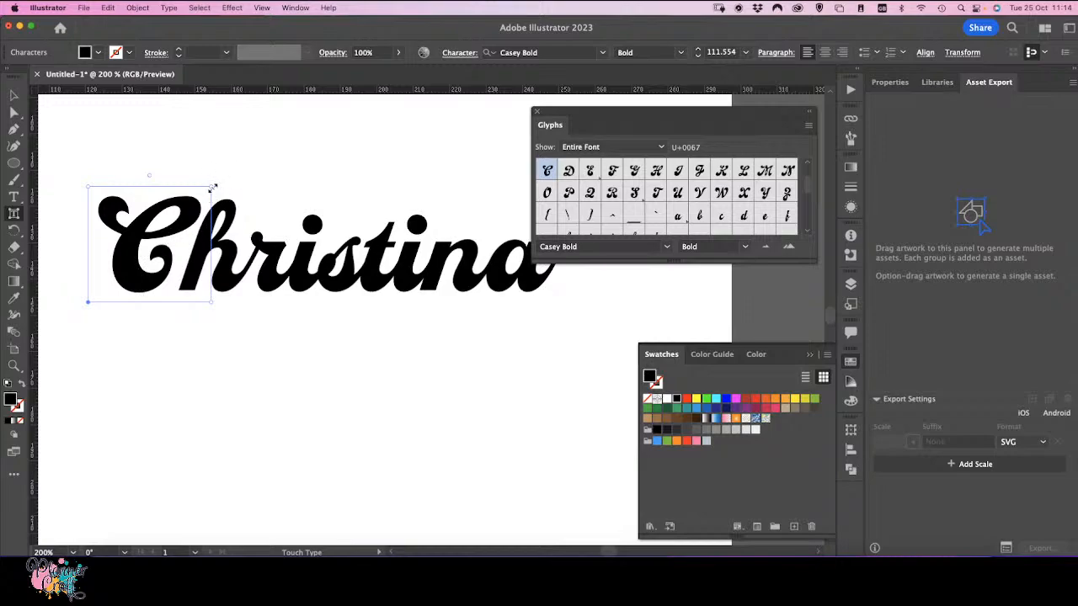
left_click_drag(213, 184, 248, 153)
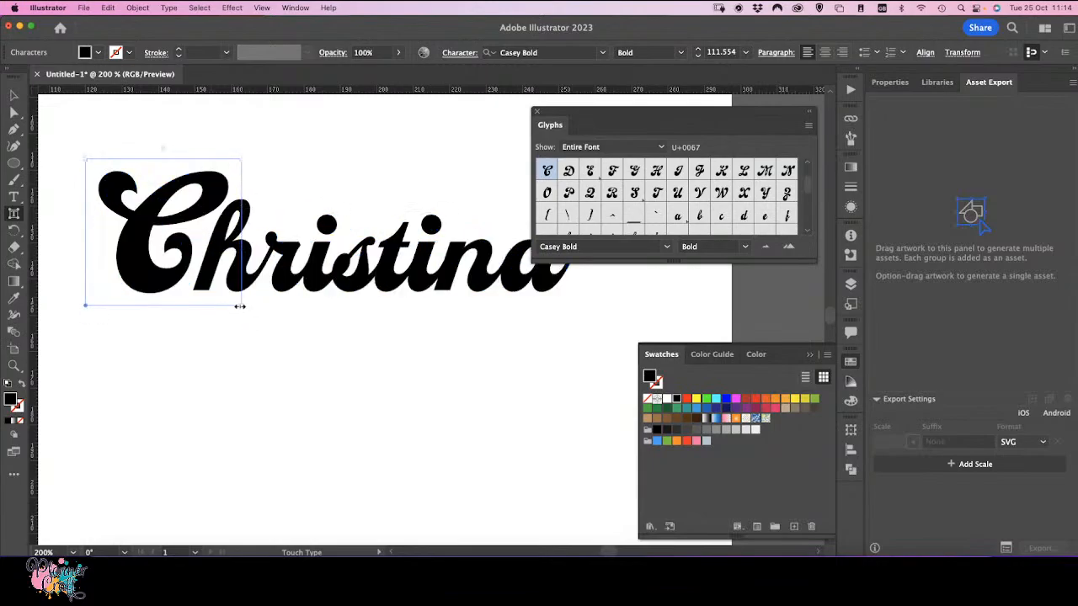
left_click_drag(88, 305, 80, 330)
left_click_drag(237, 175, 271, 138)
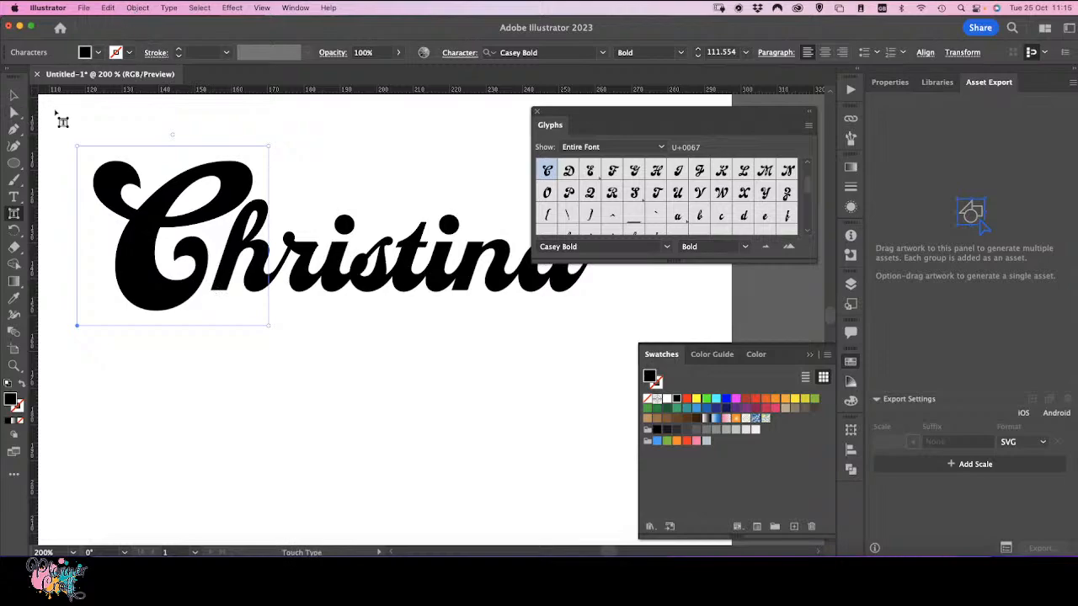
Step: Select the whole name text and move it lower on the artboard
left_click(14, 95)
left_click(124, 192)
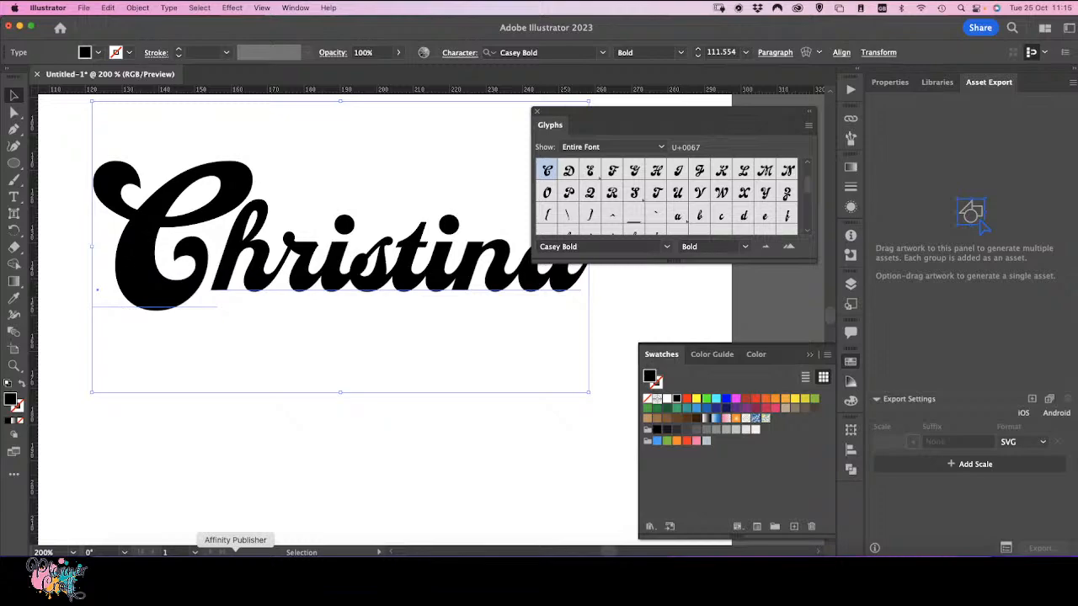
left_click(148, 437)
left_click_drag(184, 299, 163, 373)
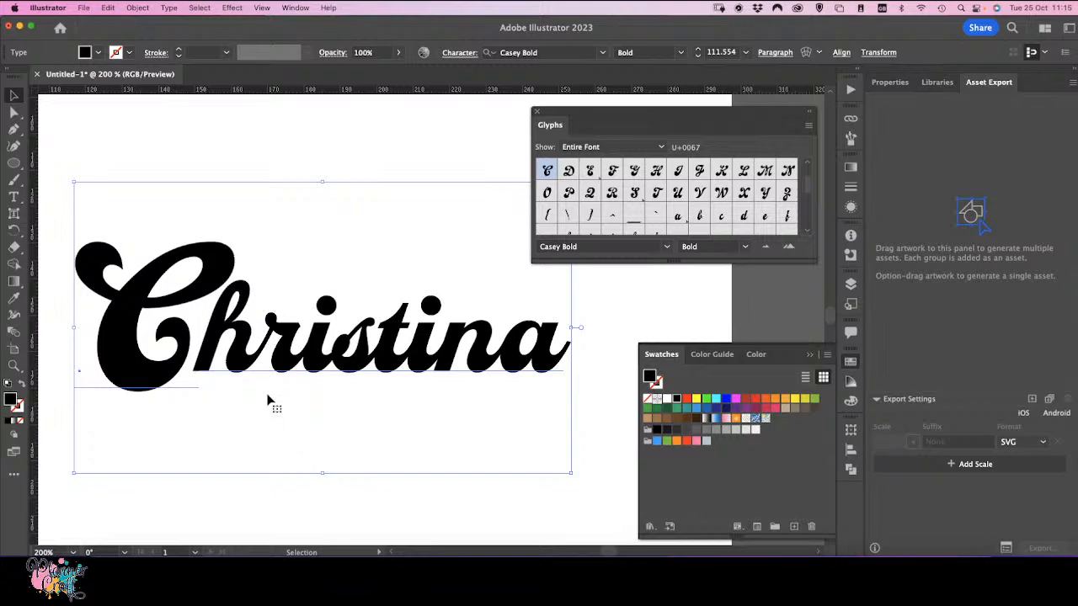
Step: Enlarge the capital C slightly more with the Touch Type tool
left_click(13, 215)
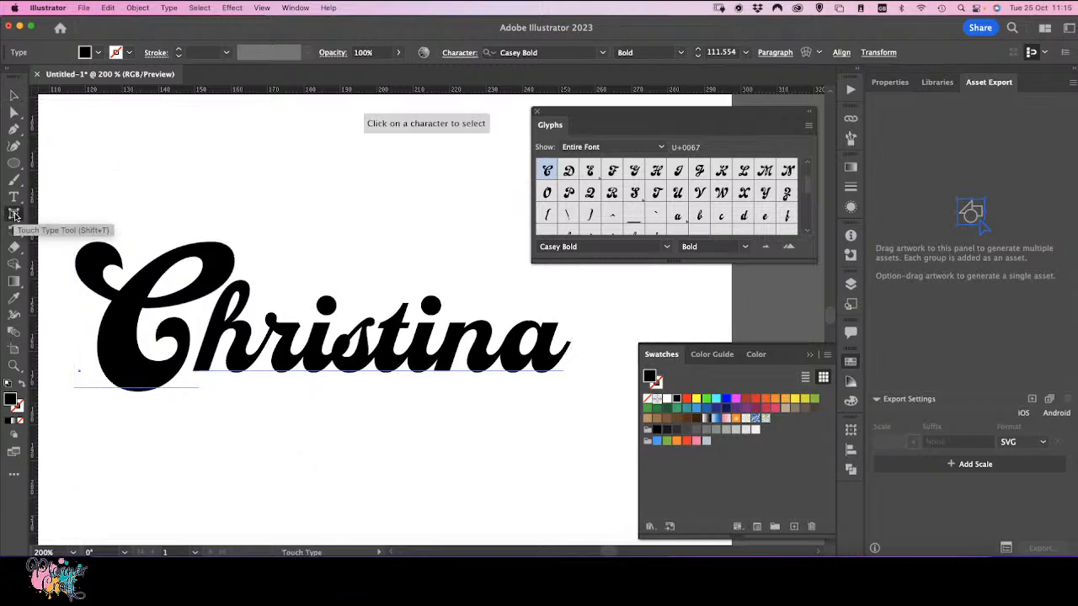
left_click(155, 376)
left_click(160, 376)
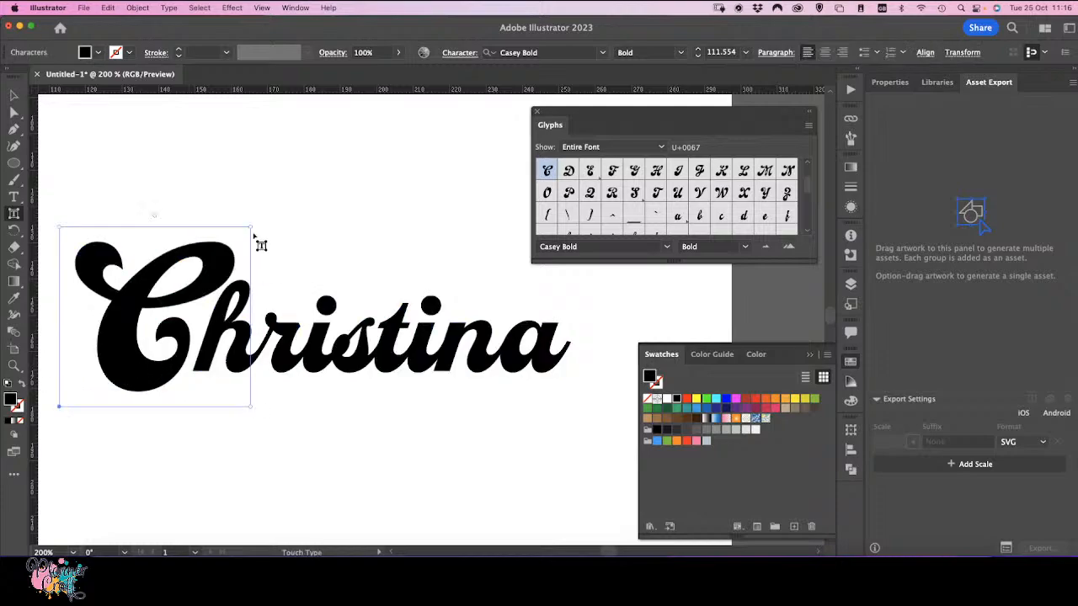
mouse_move(251, 228)
left_mouse_down()
mouse_move(268, 213)
mouse_move(226, 233)
mouse_move(270, 211)
mouse_move(257, 221)
left_mouse_up()
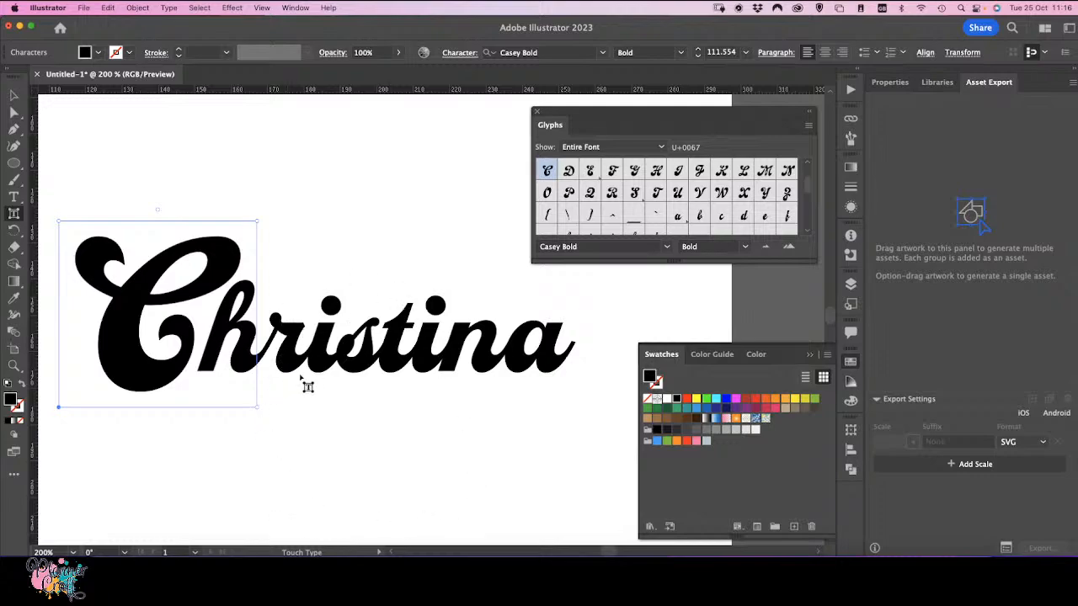
Step: Check which glyph alternates each letter of the name offers, showing only alternates for the current selection
left_click(548, 361)
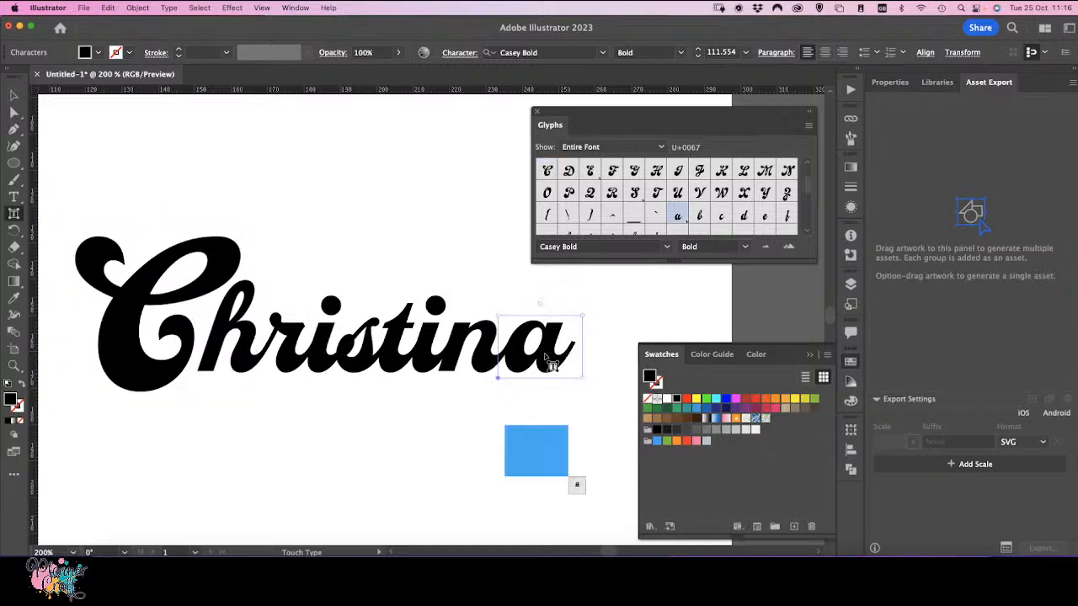
left_click(595, 149)
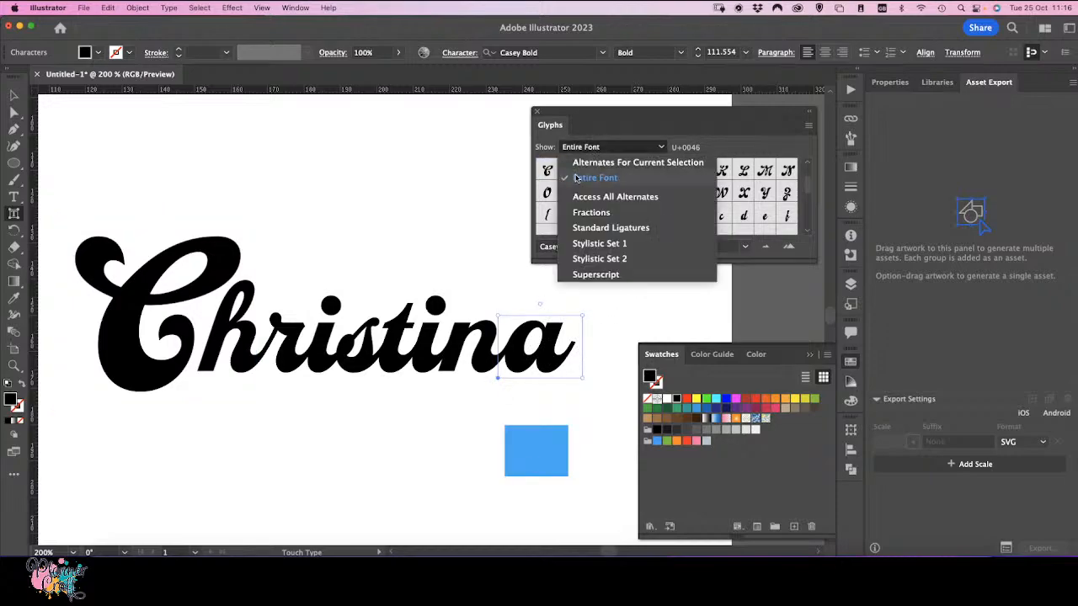
left_click(578, 169)
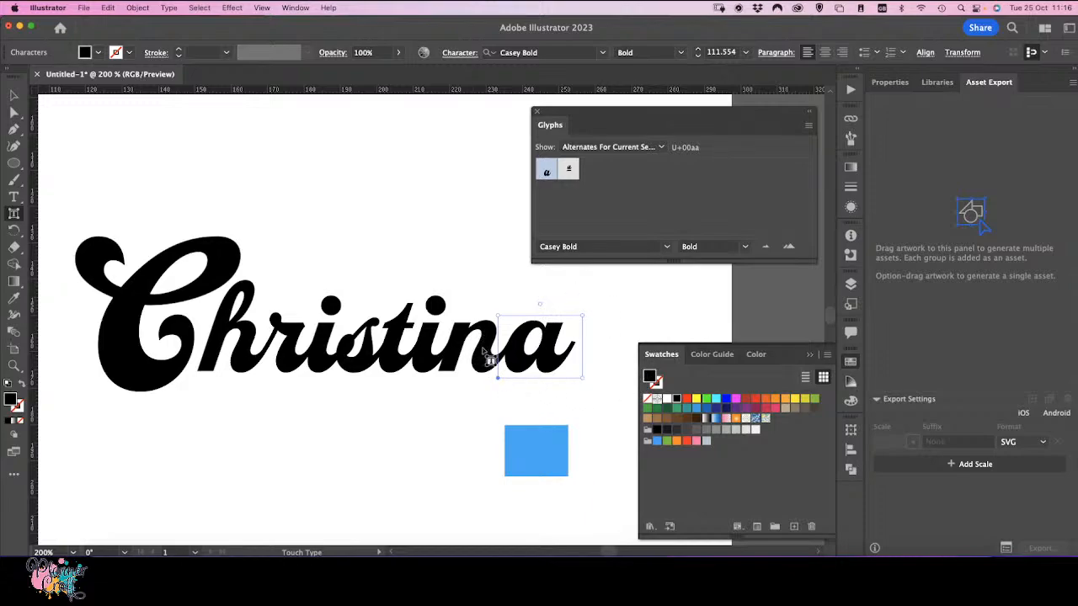
left_click(391, 361)
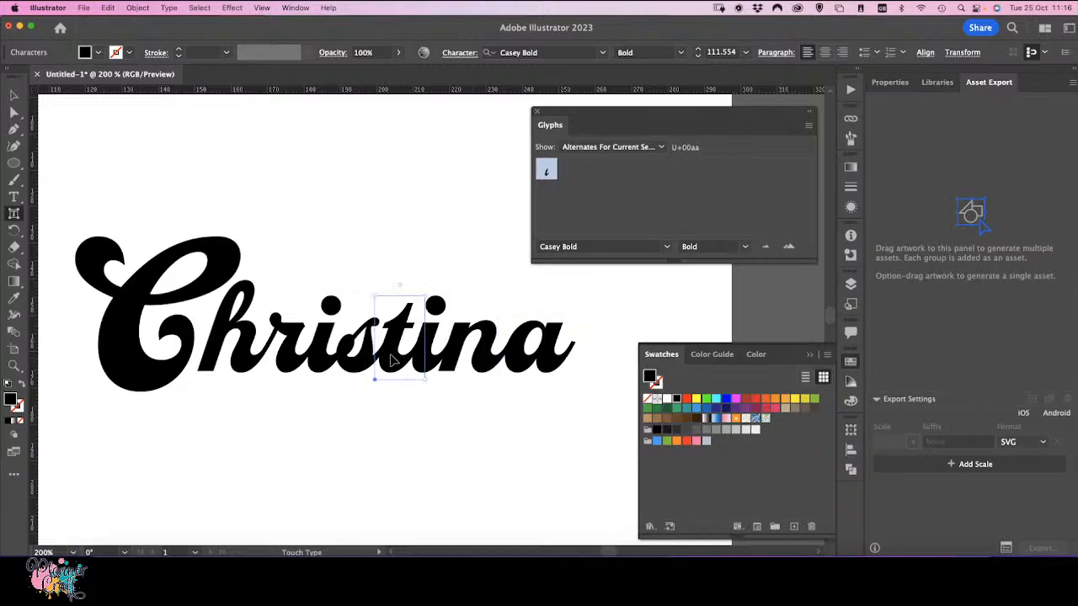
left_click(354, 363)
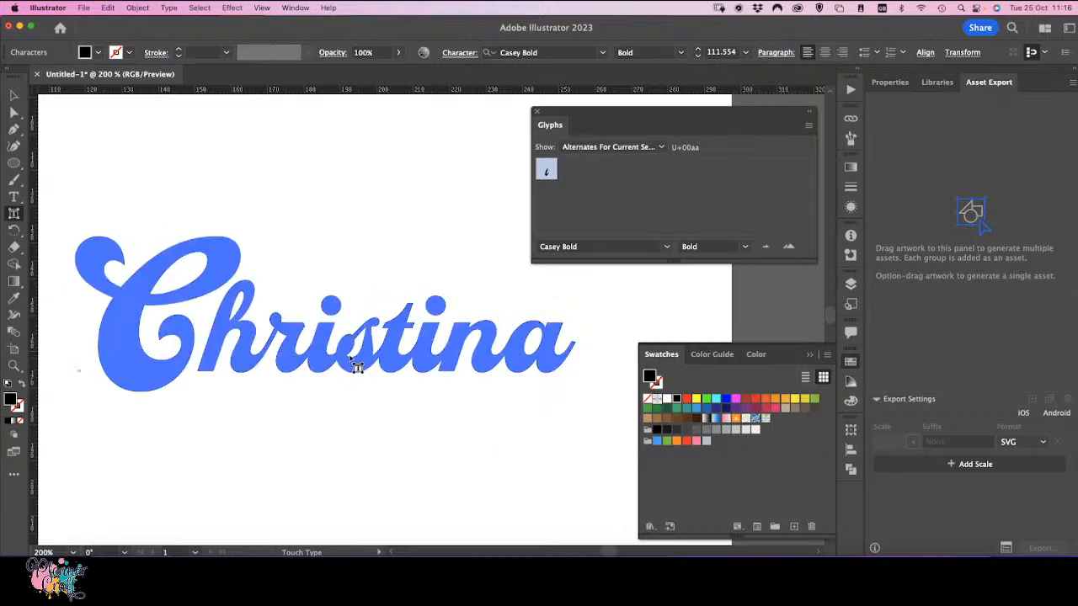
left_click(398, 360)
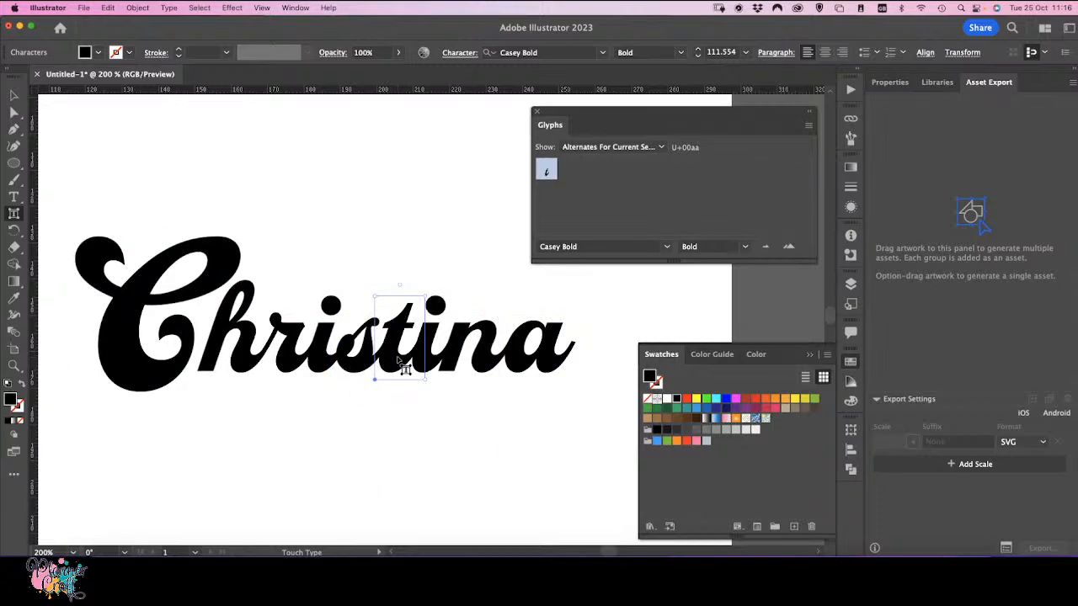
left_click(455, 362)
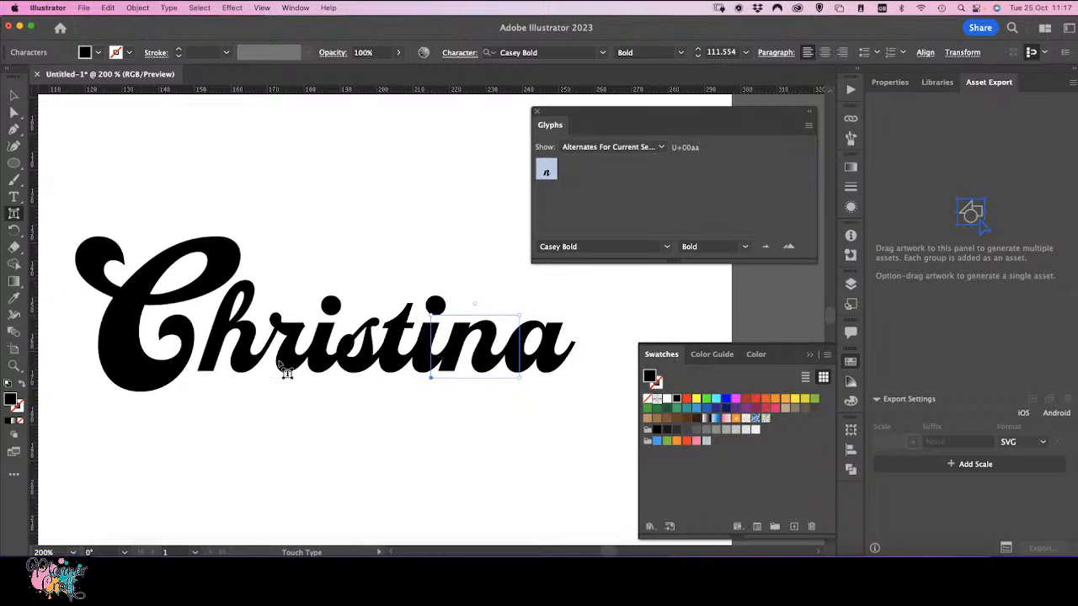
Step: Convert the name text to outlines and unite the outlined letters with Pathfinder
left_click(13, 98)
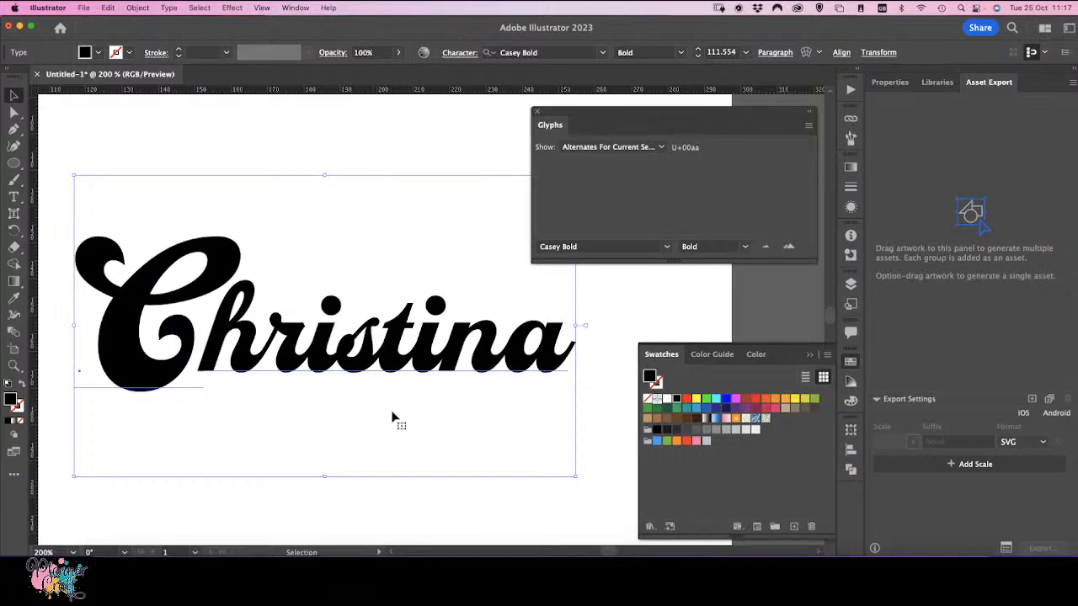
left_click(170, 9)
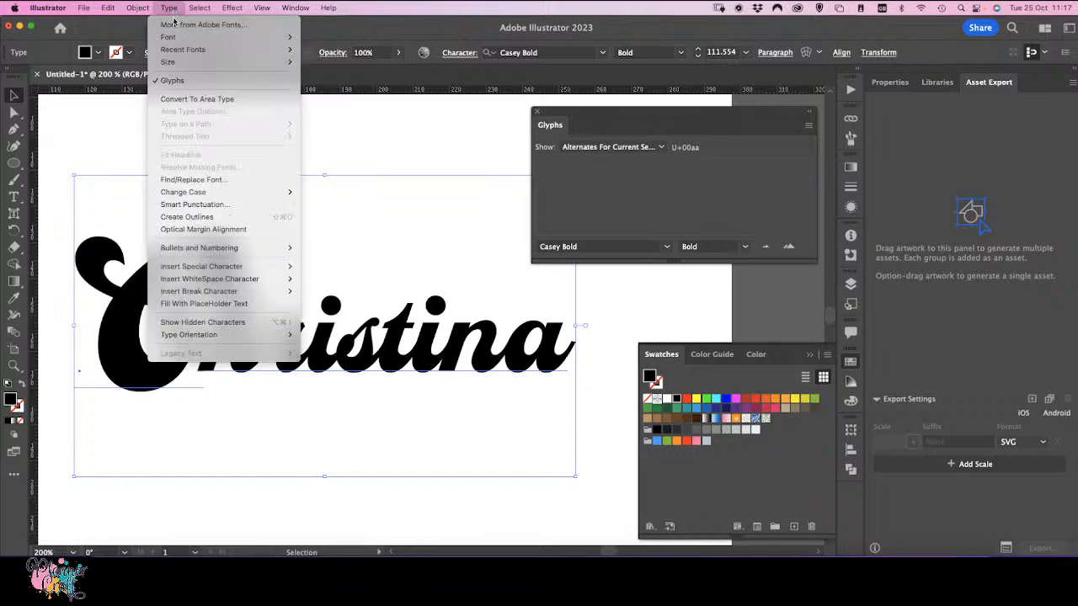
left_click(187, 218)
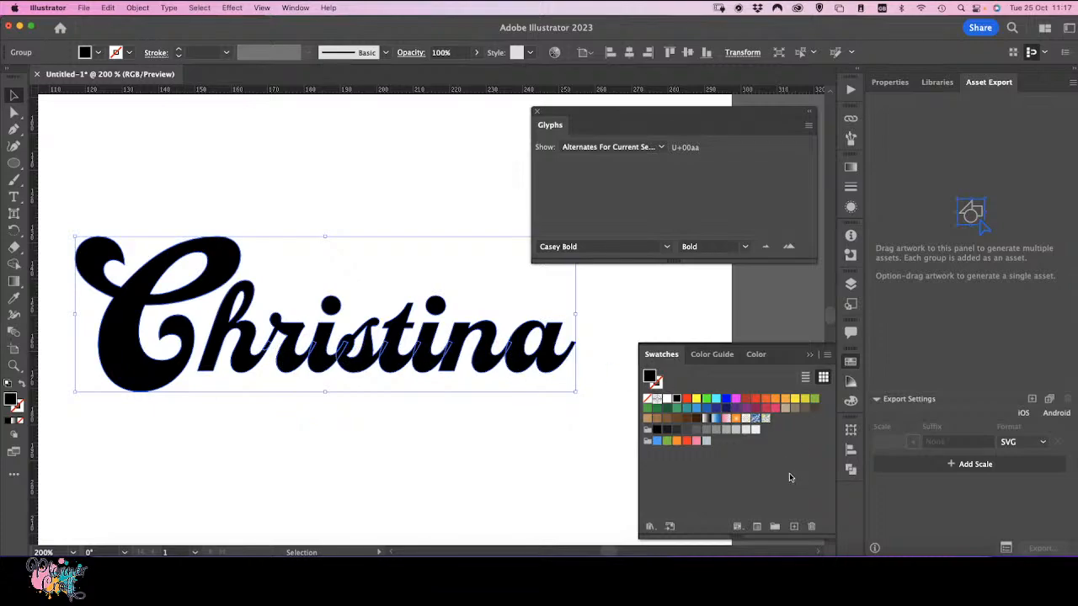
left_click(852, 473)
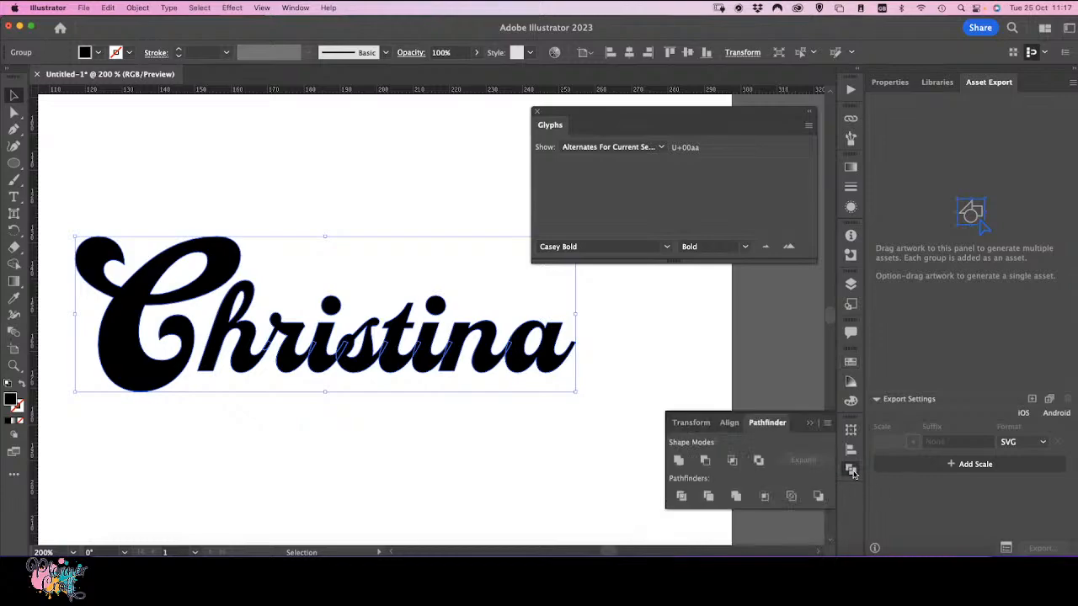
left_click(678, 463)
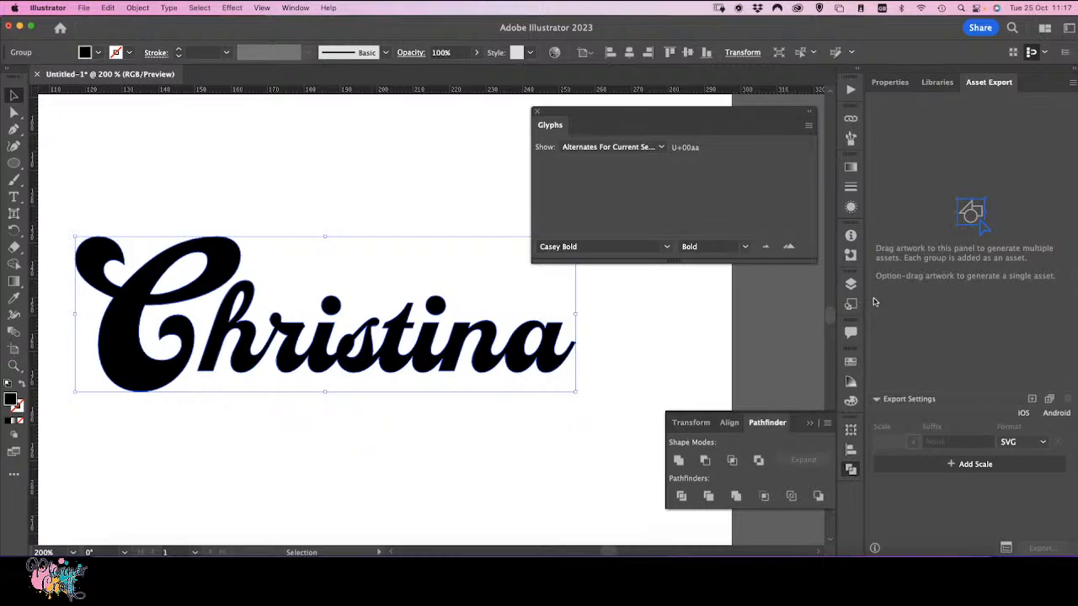
Step: Expand the outlined name group in the Layers panel and select the capital C's compound path
left_click(850, 286)
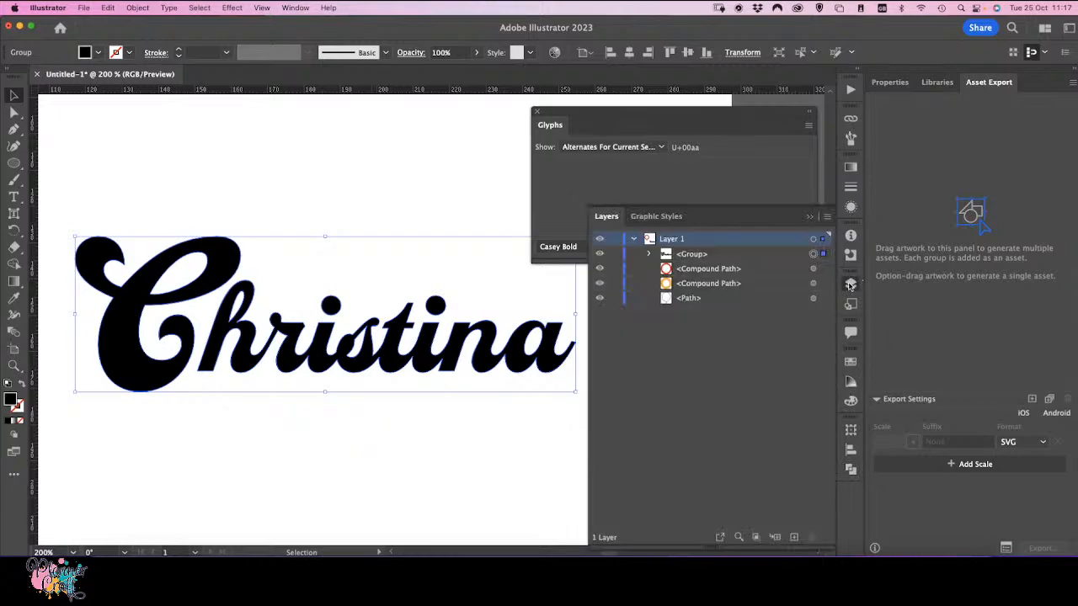
left_click(648, 254)
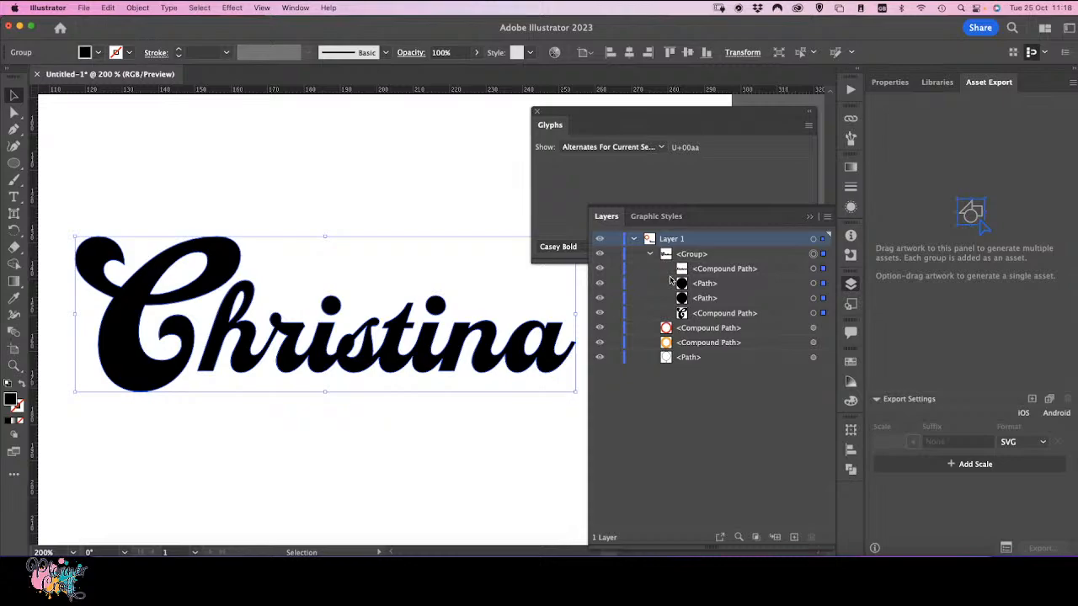
left_click(278, 414)
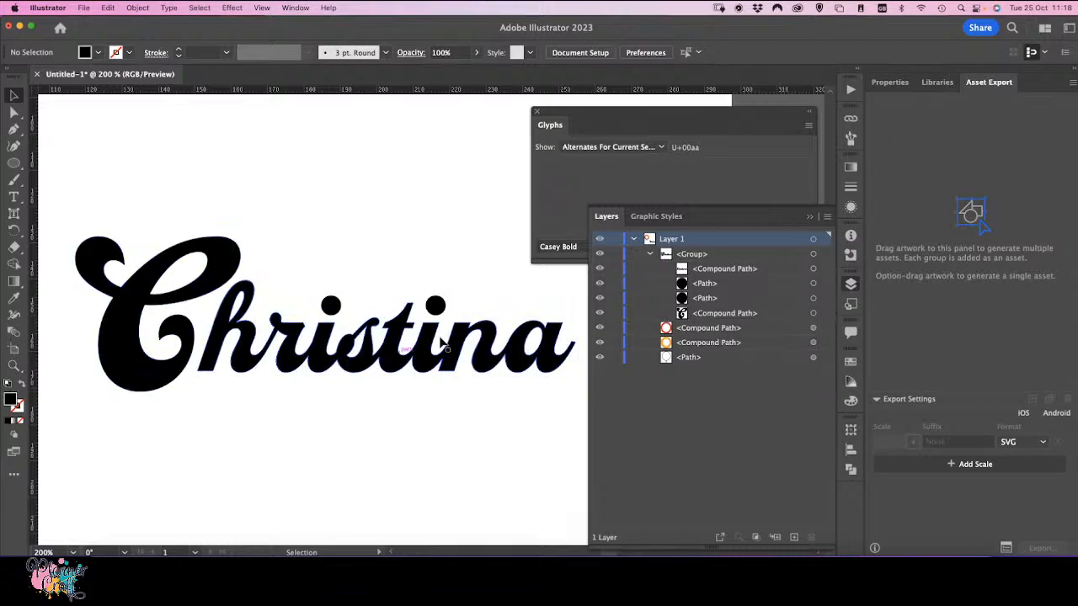
left_click(150, 376)
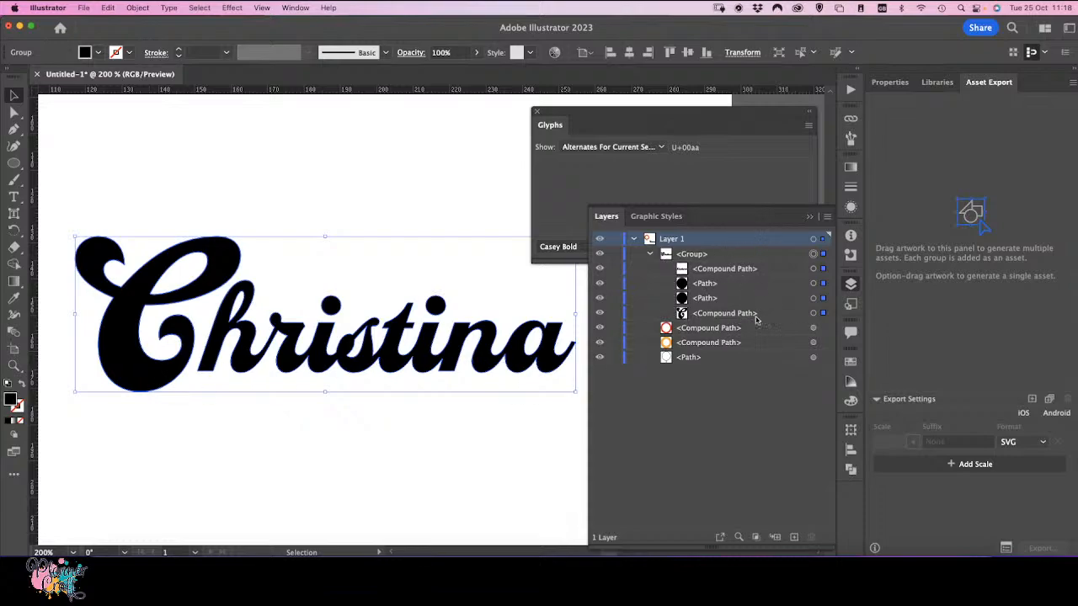
left_click(823, 314)
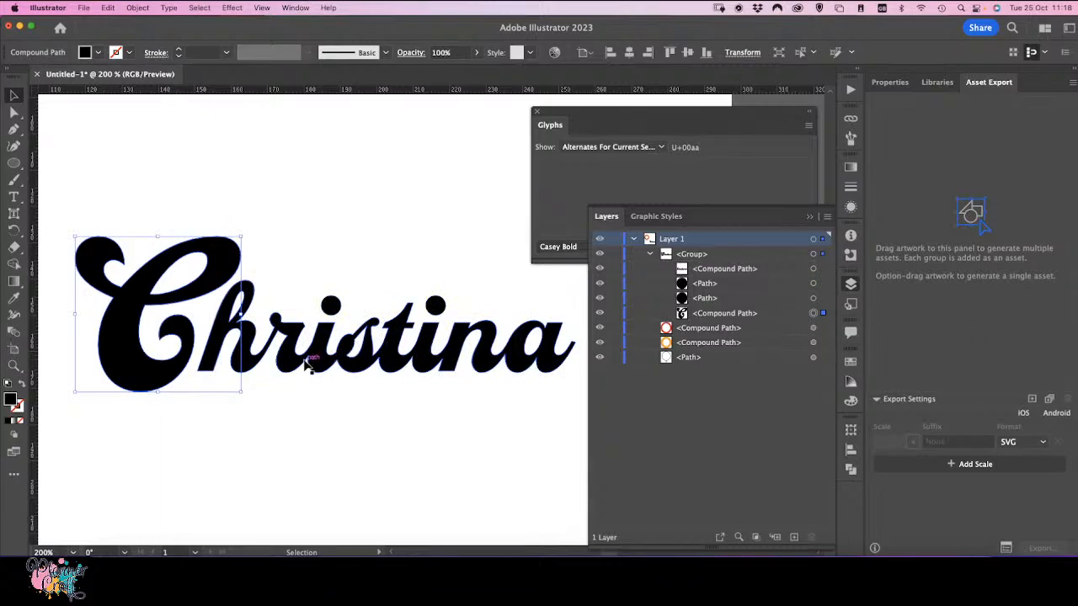
Step: Offset the capital C's path by -1 mm
left_click(139, 8)
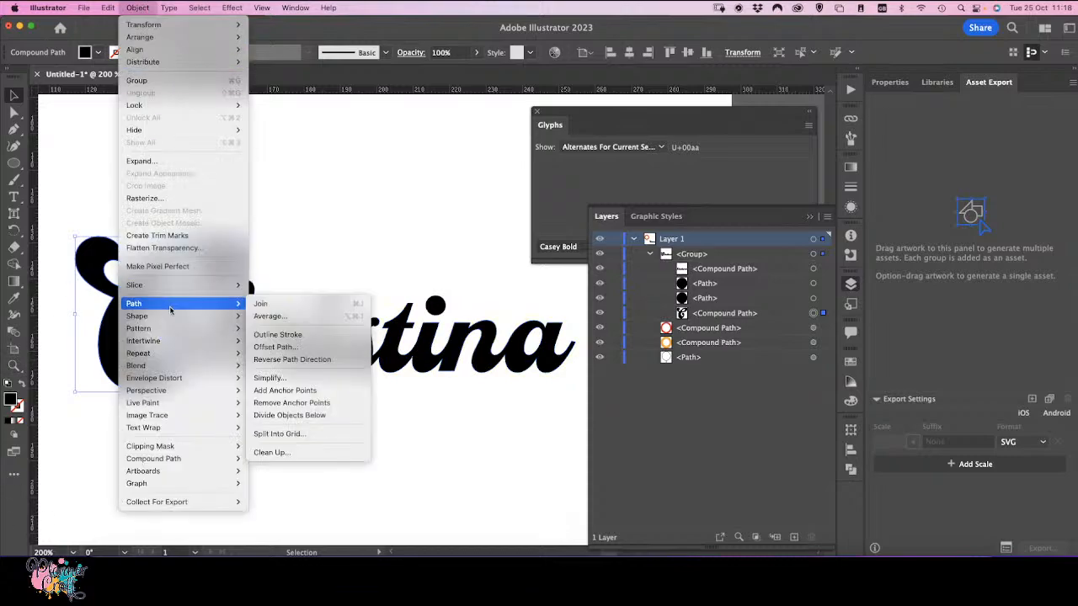
mouse_move(240, 304)
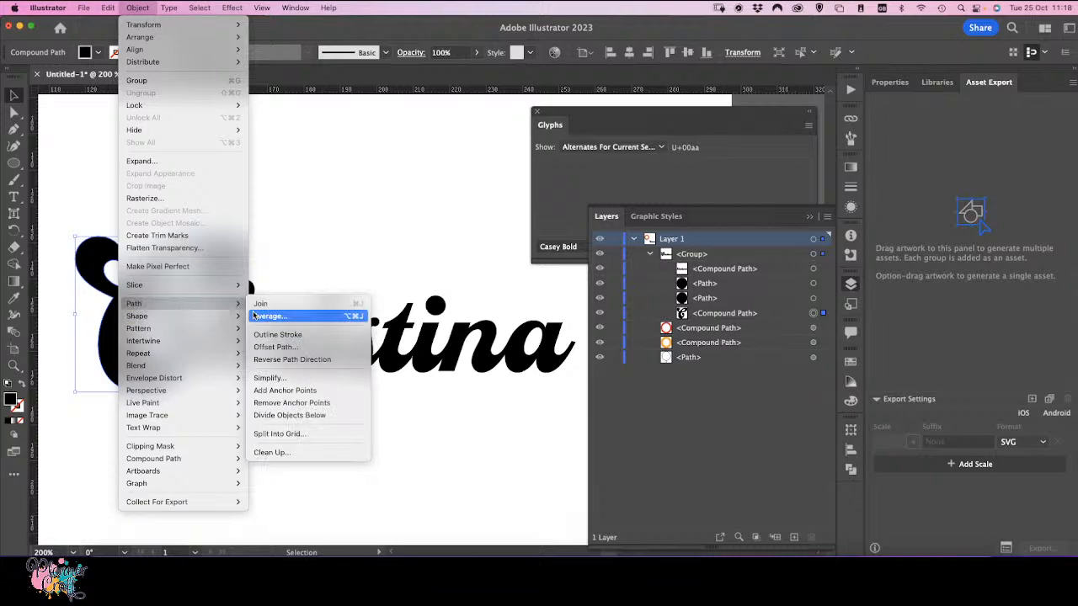
left_click(278, 348)
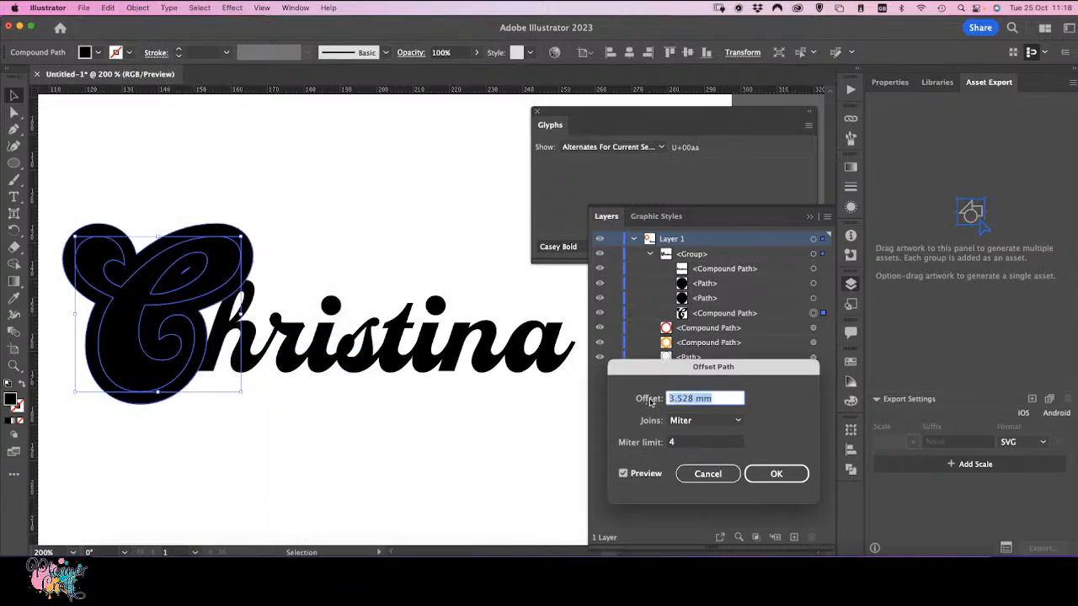
type("-1mm")
left_click(686, 444)
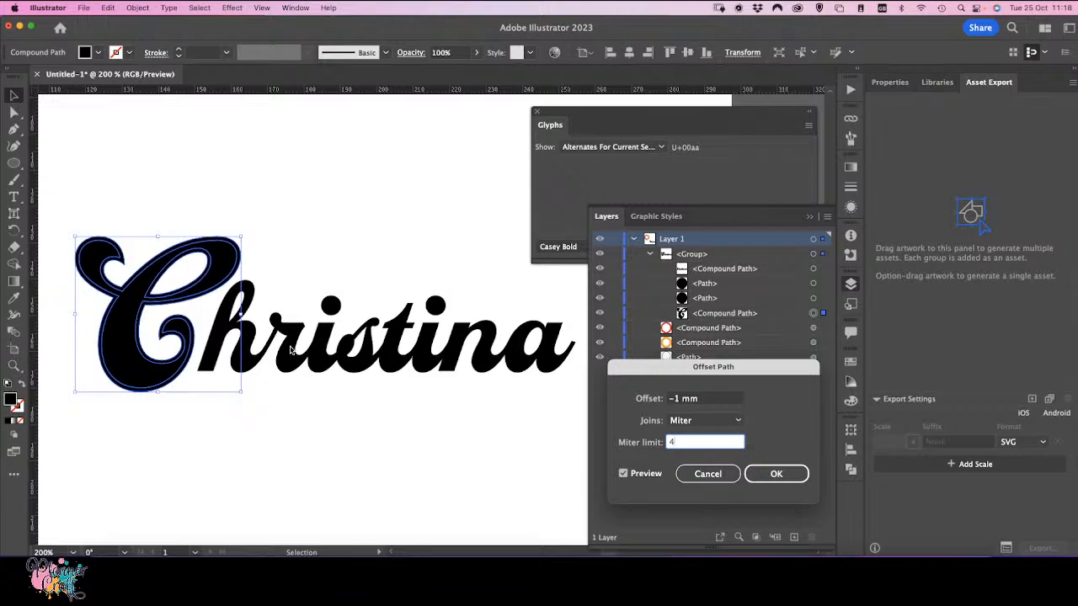
left_click(682, 401)
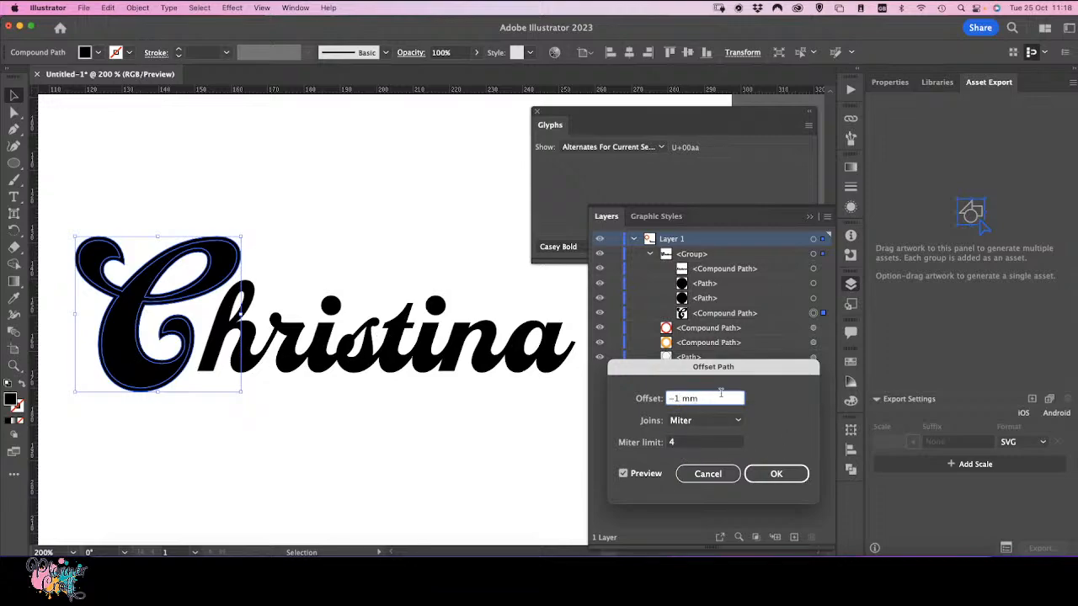
type(".5")
left_click(690, 444)
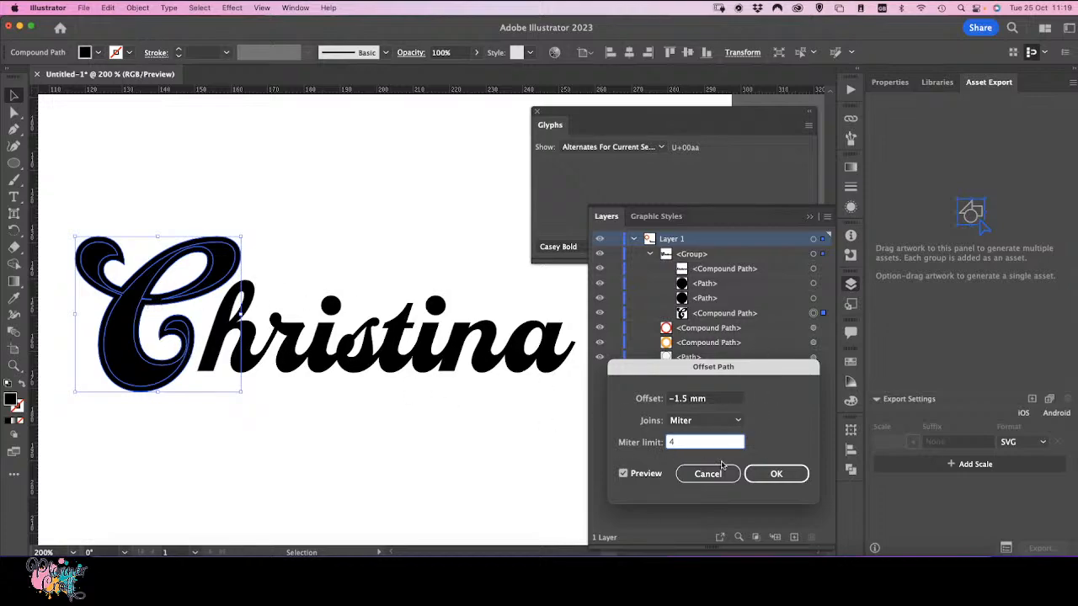
left_click(686, 401)
left_click_drag(685, 401, 679, 404)
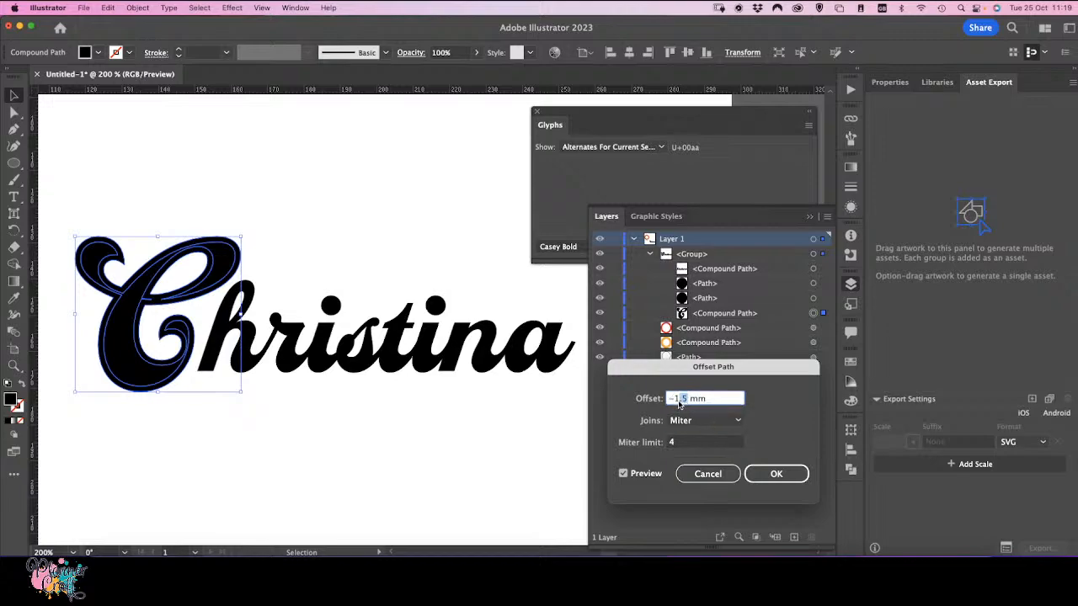
key("BackSpace")
left_click(682, 446)
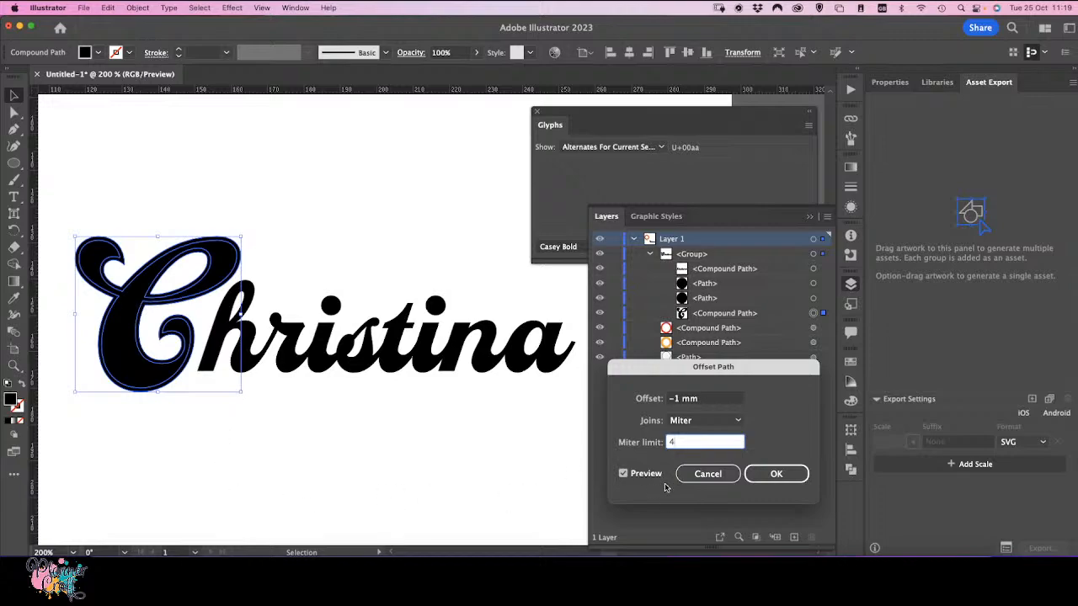
left_click(777, 475)
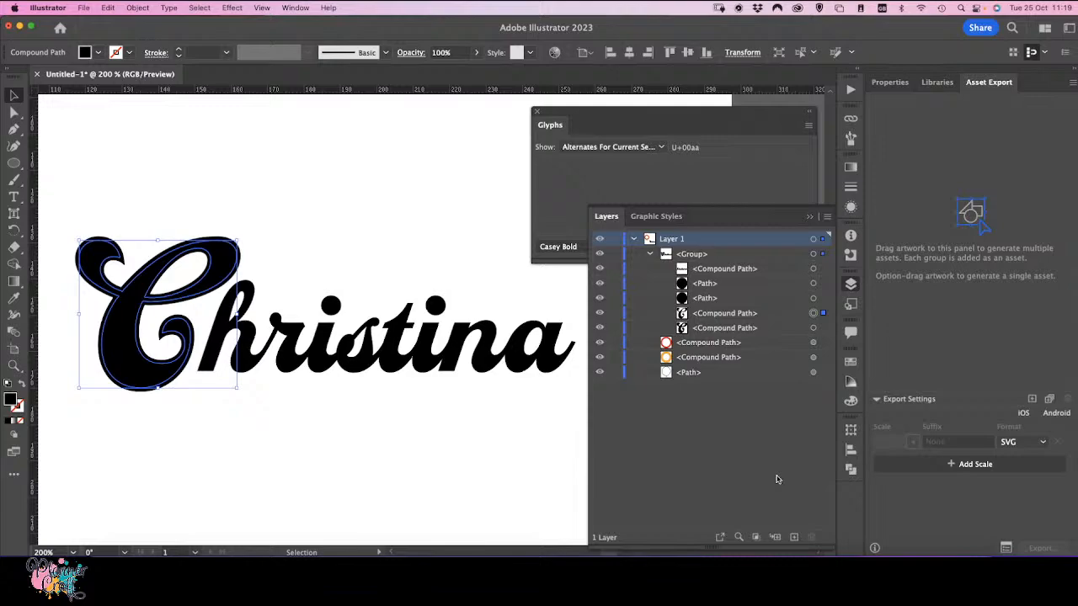
Step: Toggle the offset copy's visibility, then delete the offset copy of the C
left_click(600, 329)
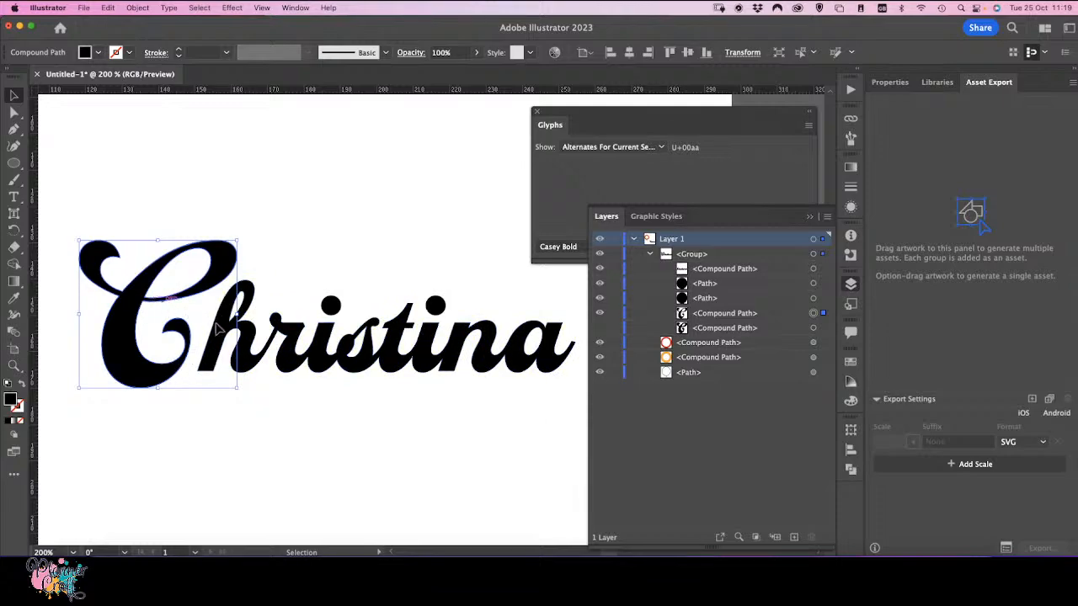
left_click(600, 329)
left_click(766, 317)
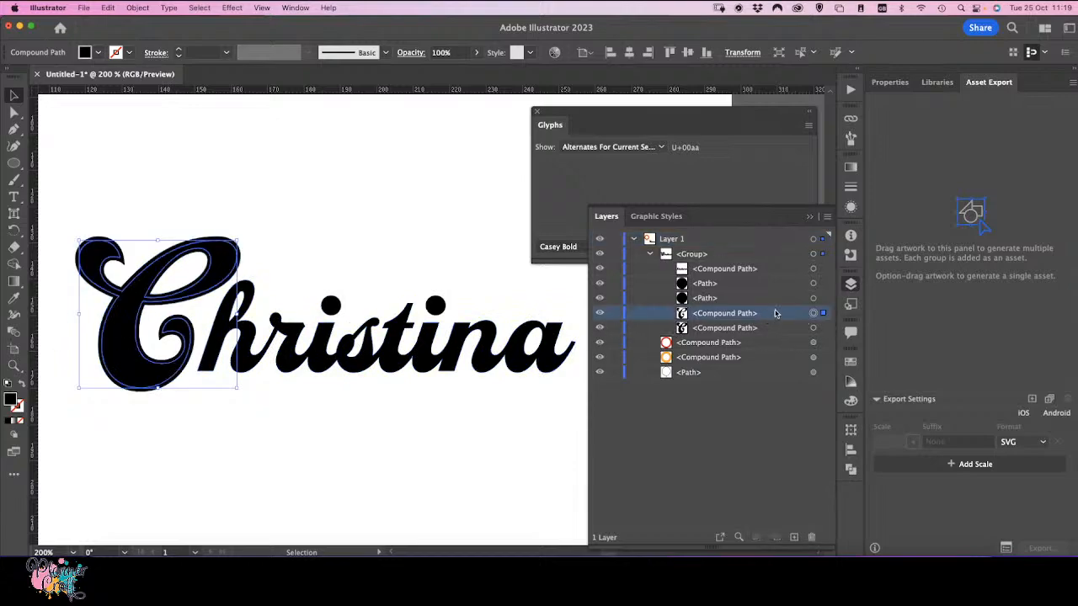
left_click(811, 537)
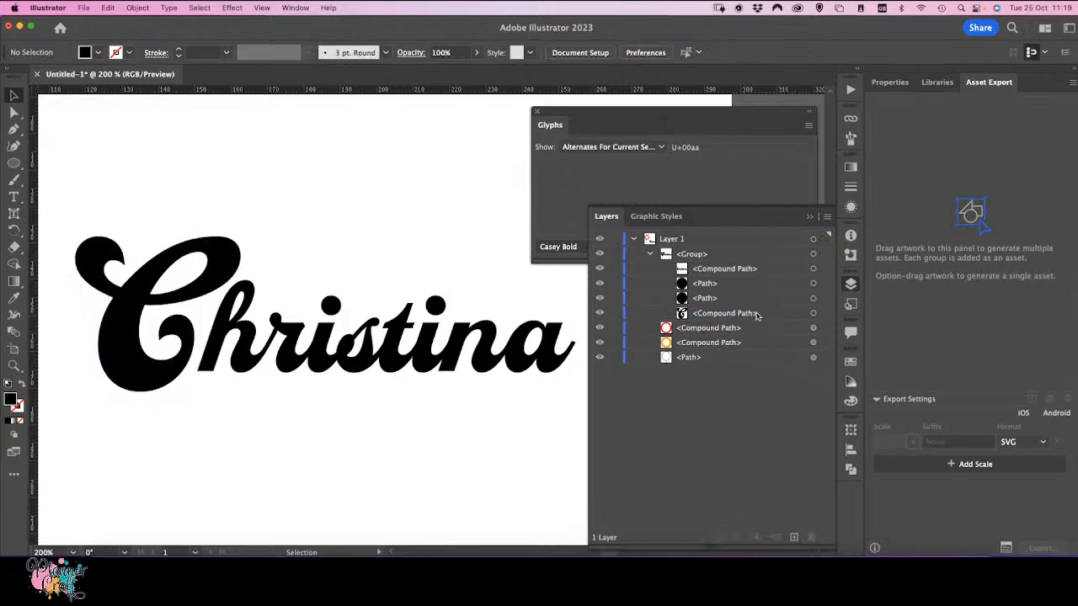
Step: Offset the capital C's path by -0.75 mm and hide the new offset path
left_click(813, 313)
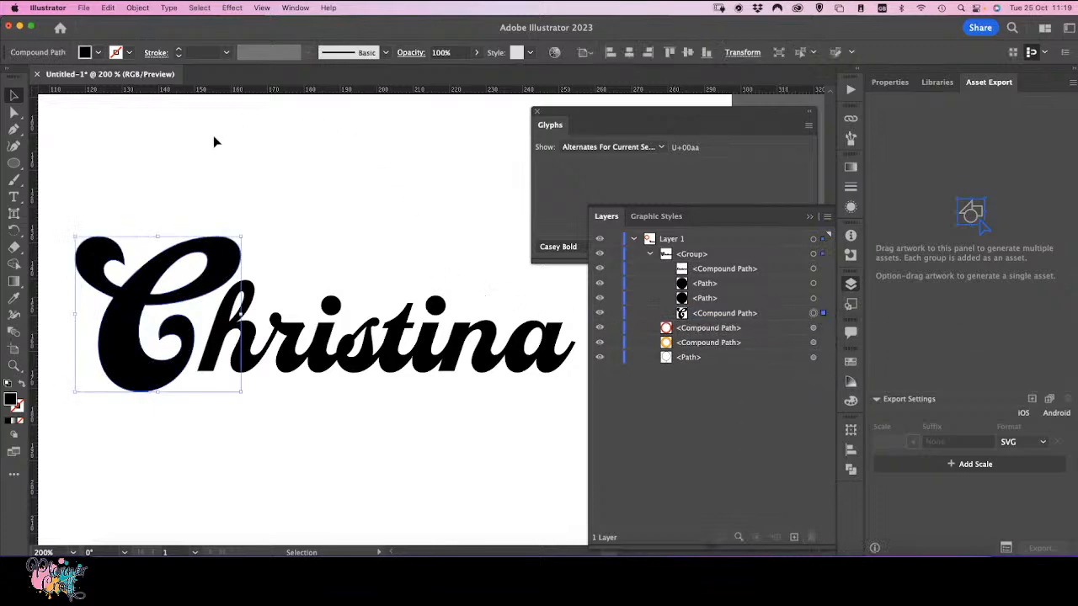
left_click(137, 9)
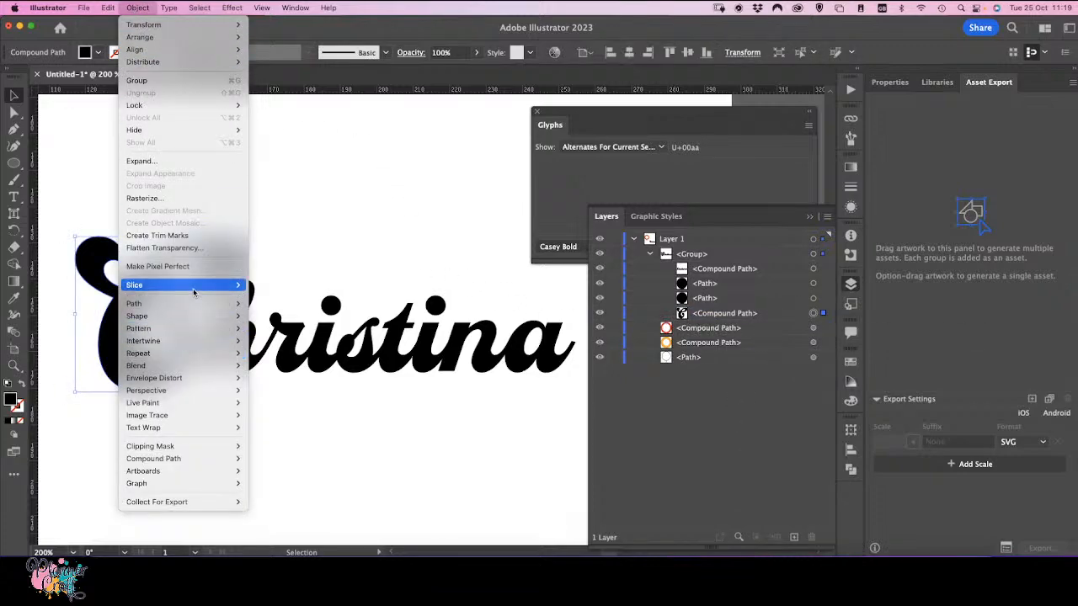
mouse_move(181, 303)
left_click(291, 347)
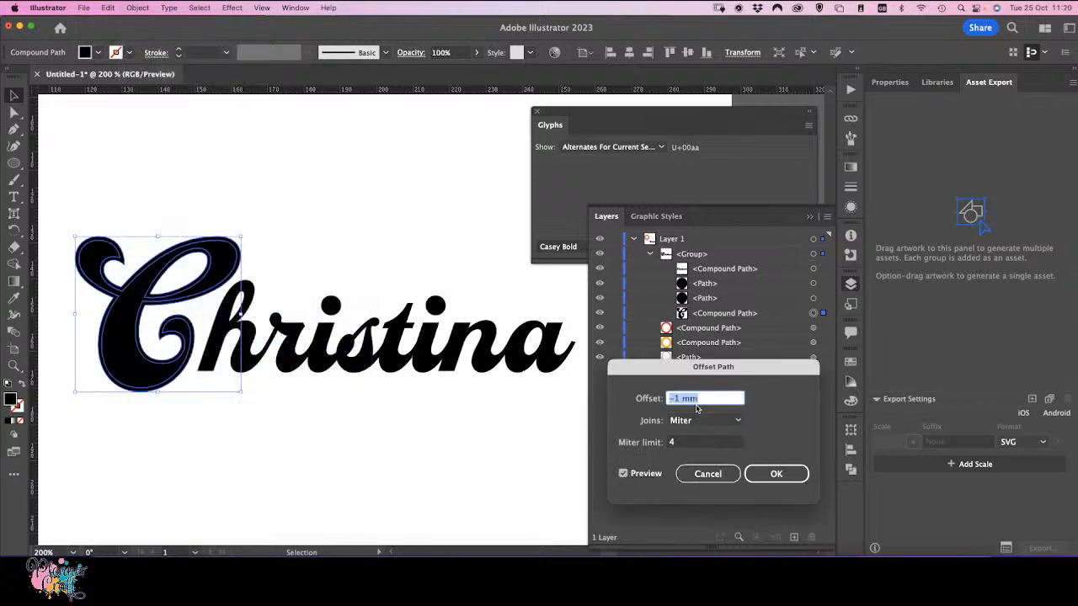
type("-0.75")
left_click(691, 443)
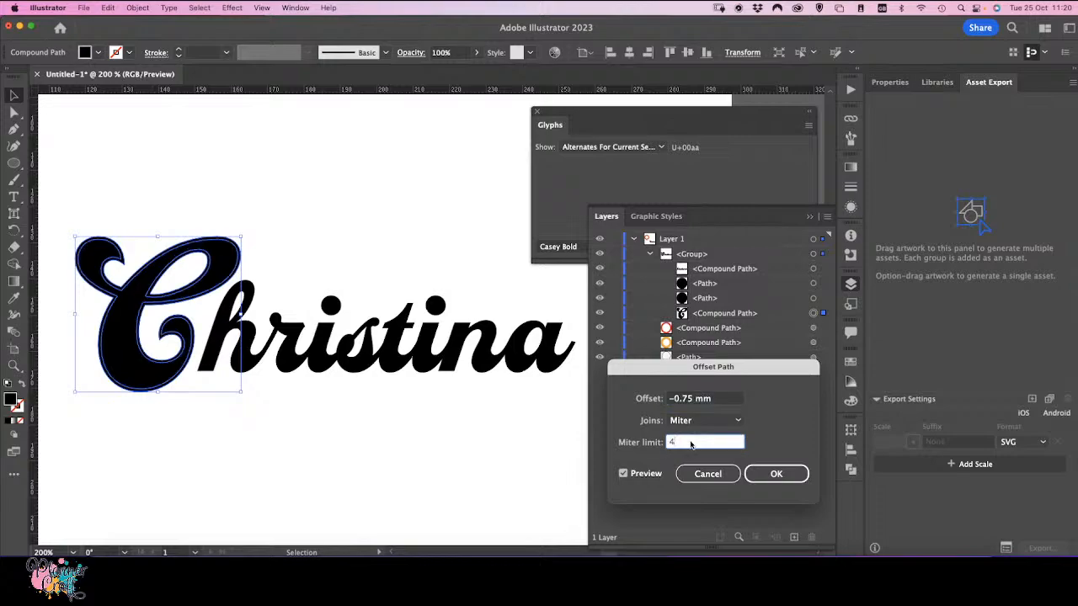
left_click(776, 476)
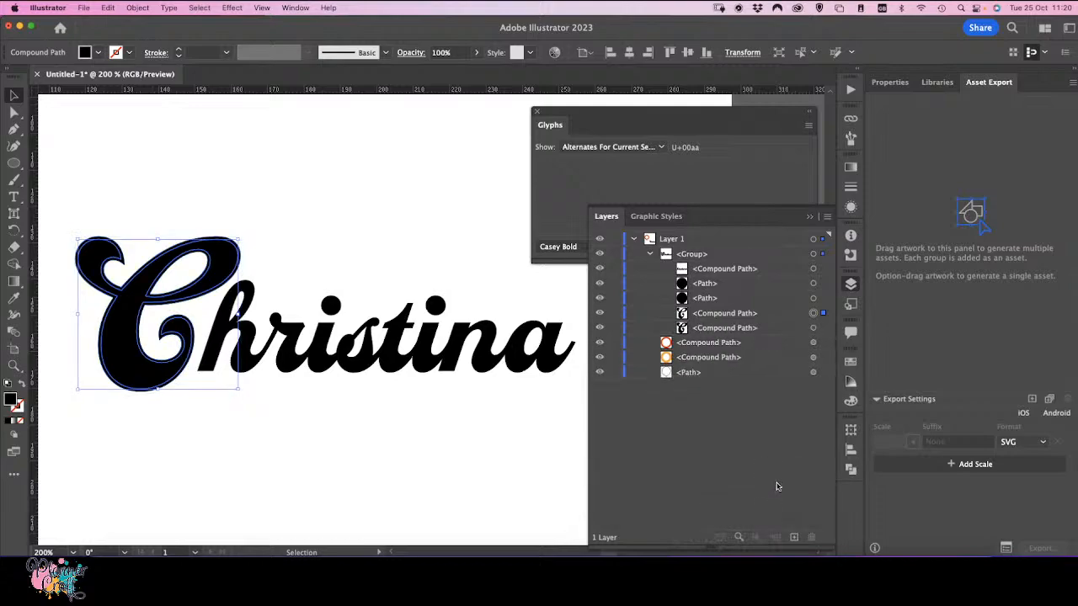
left_click(601, 328)
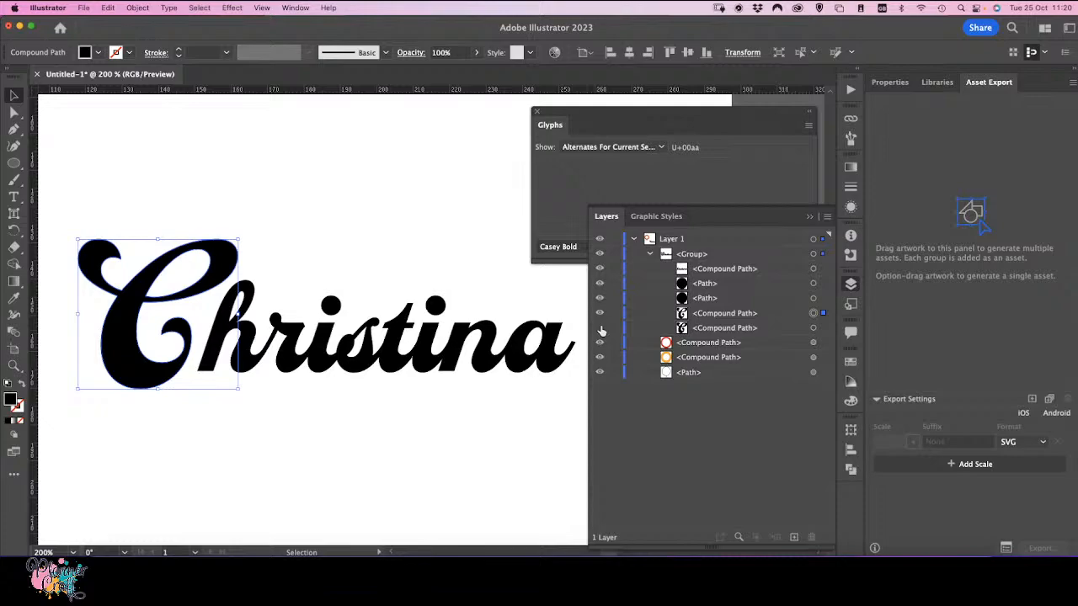
Step: Delete the hidden offset copy of the C and nudge the capital C slightly up and to the right
left_click(735, 330)
left_click(813, 539)
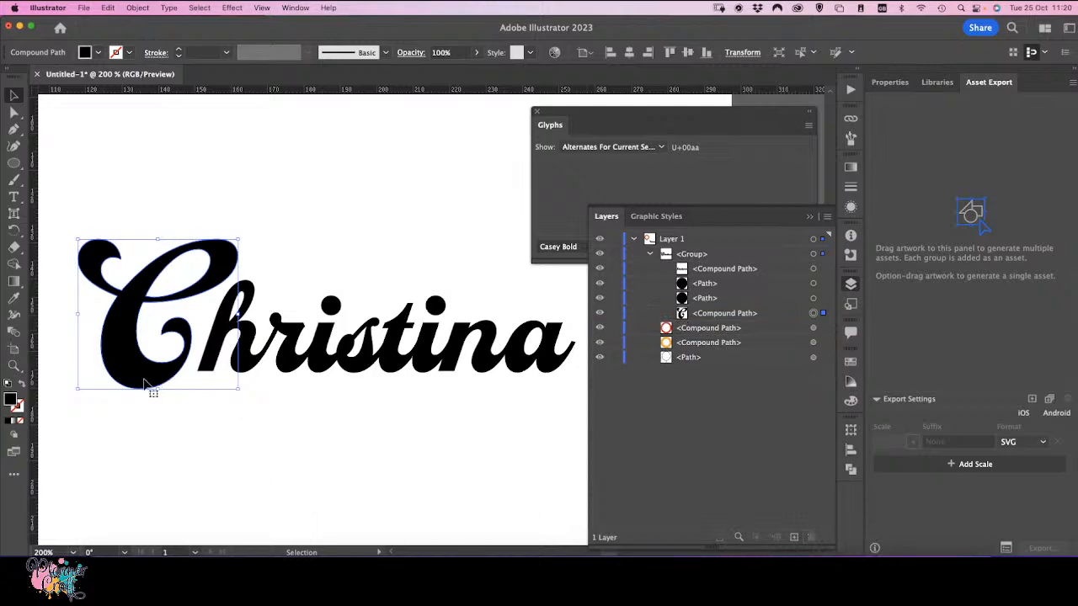
left_click_drag(147, 382, 150, 379)
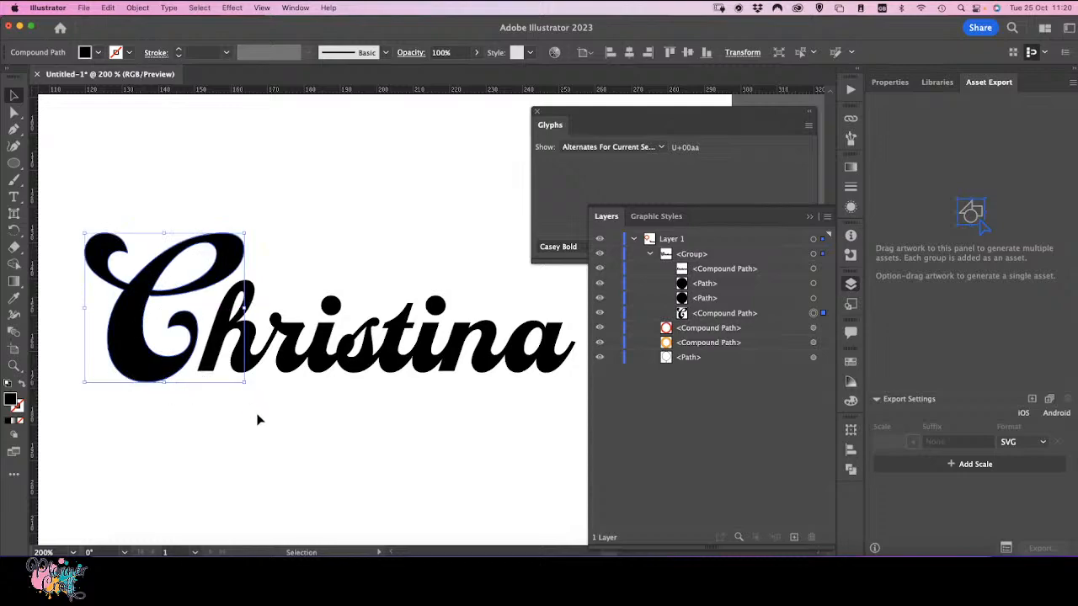
left_click(253, 421)
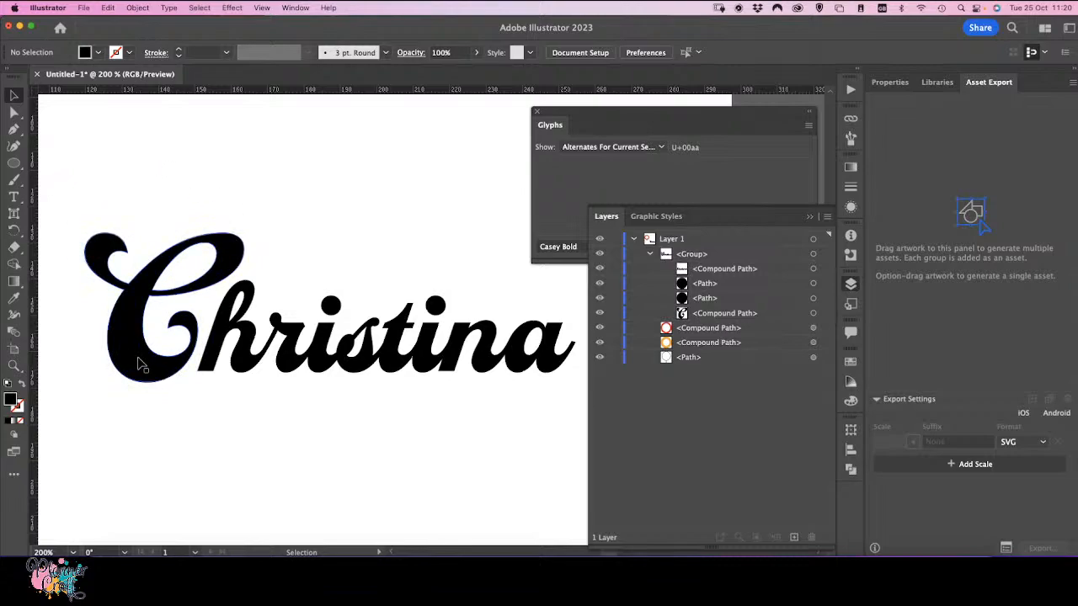
Step: Select the anchor points where the C's top-left swash meets its body and nudge them slightly
left_click(14, 111)
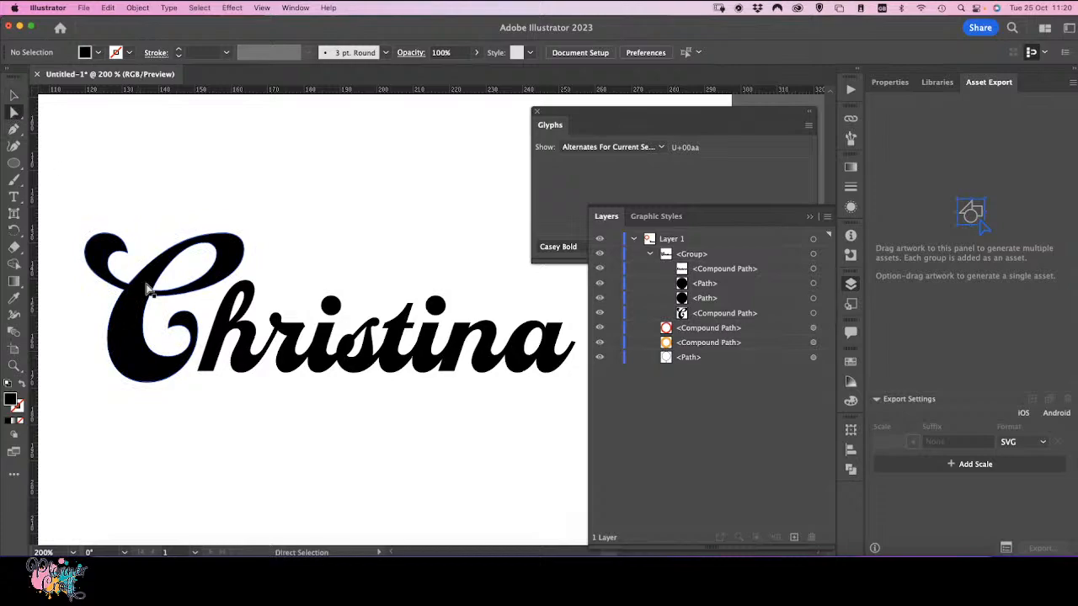
left_click(140, 288)
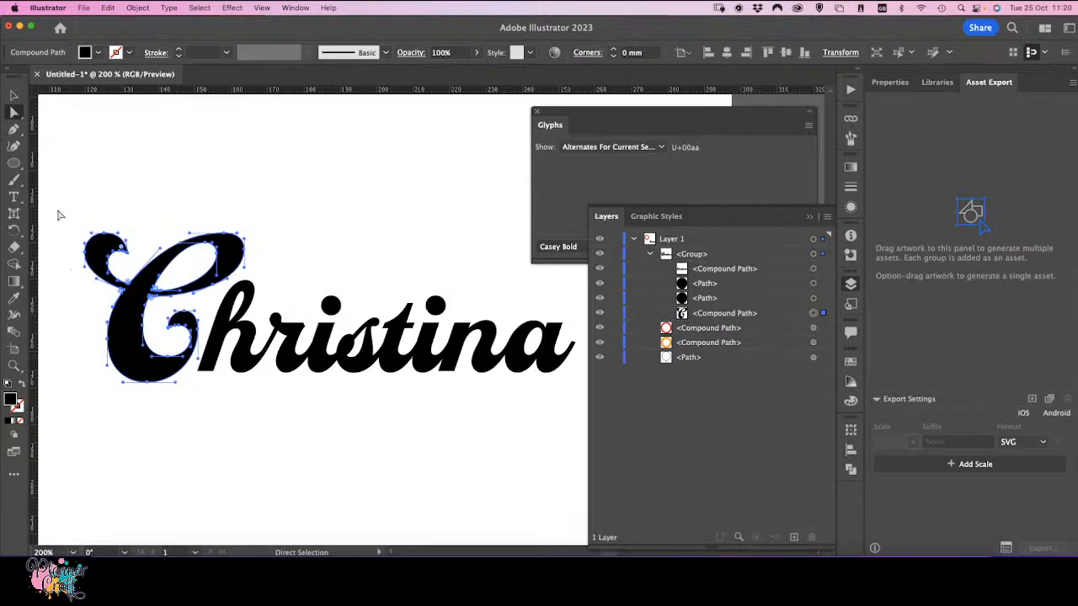
left_click_drag(66, 199, 128, 290)
left_click_drag(125, 284, 132, 280)
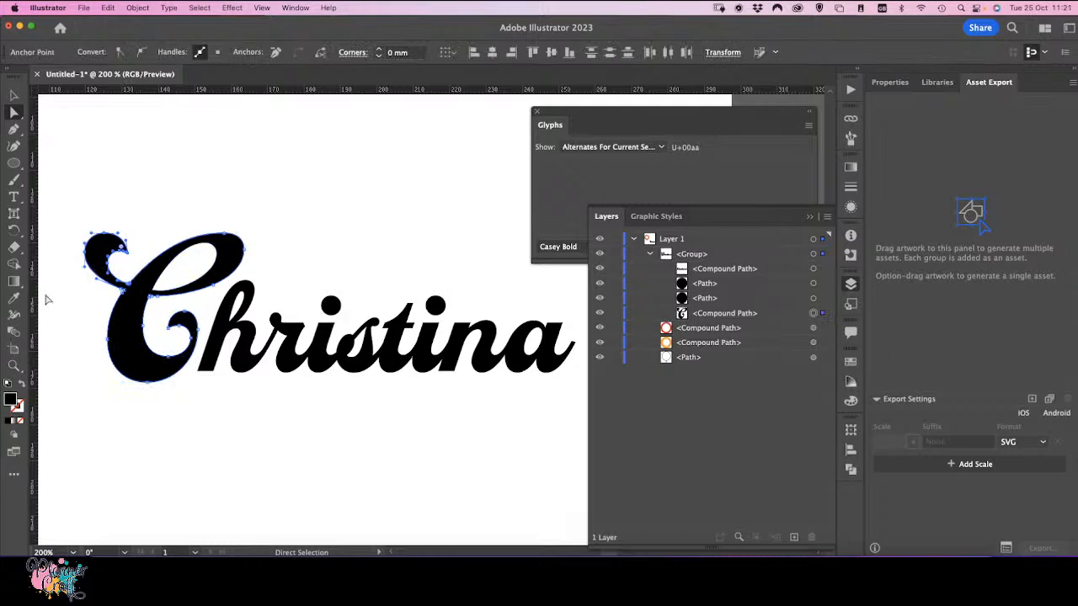
left_click(13, 97)
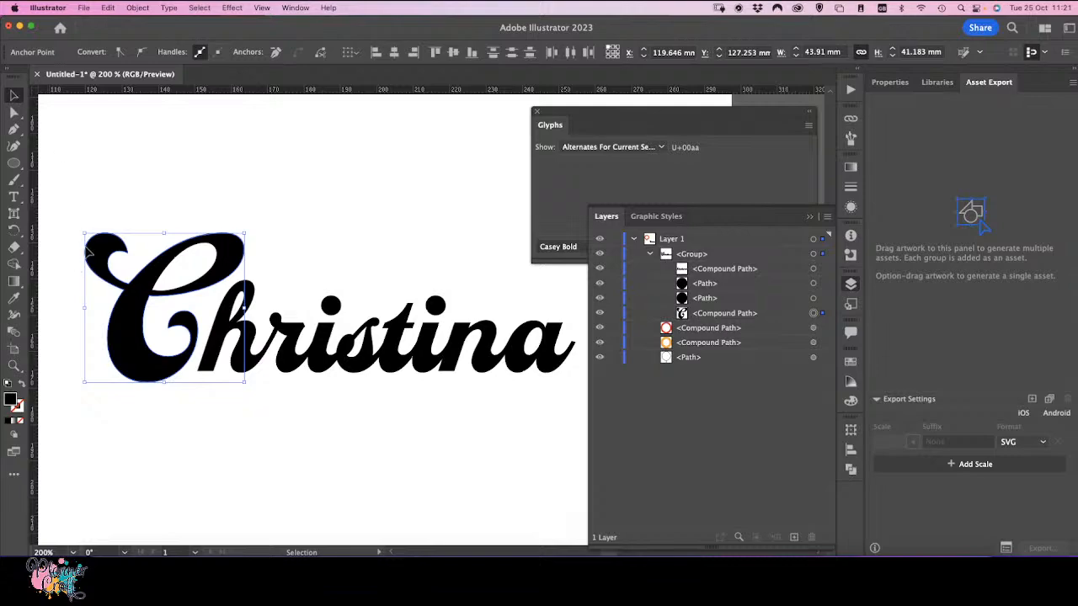
left_click_drag(84, 234, 80, 228)
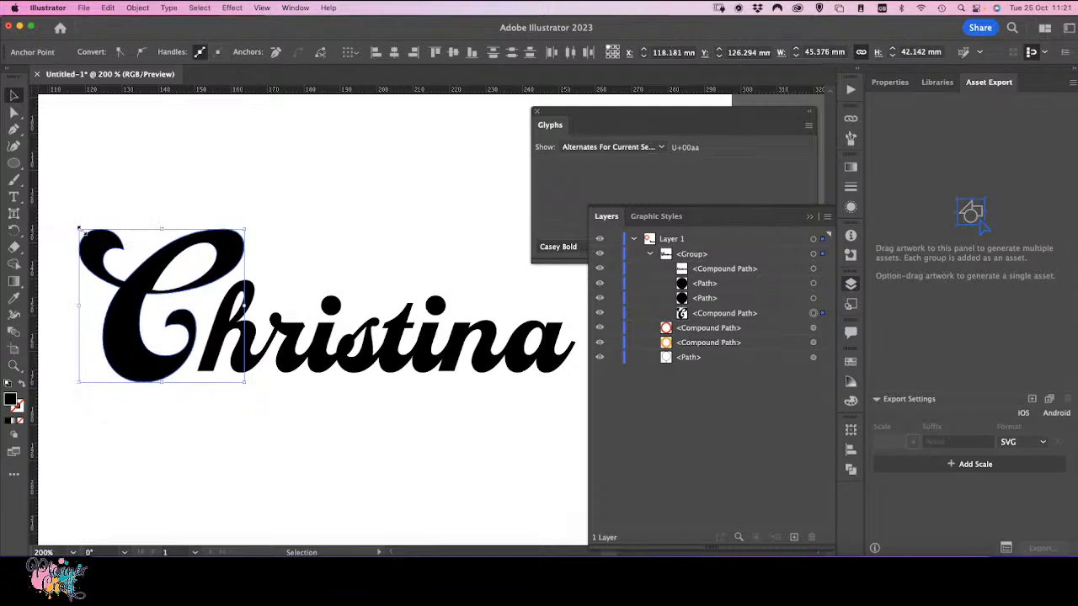
key("super+z")
left_click(13, 112)
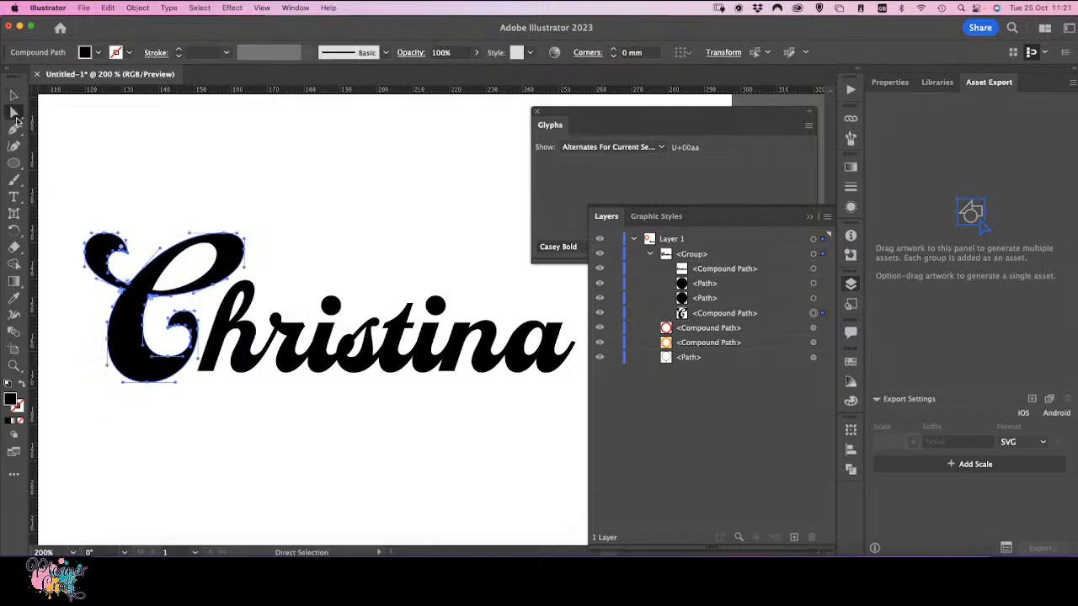
left_click(131, 274)
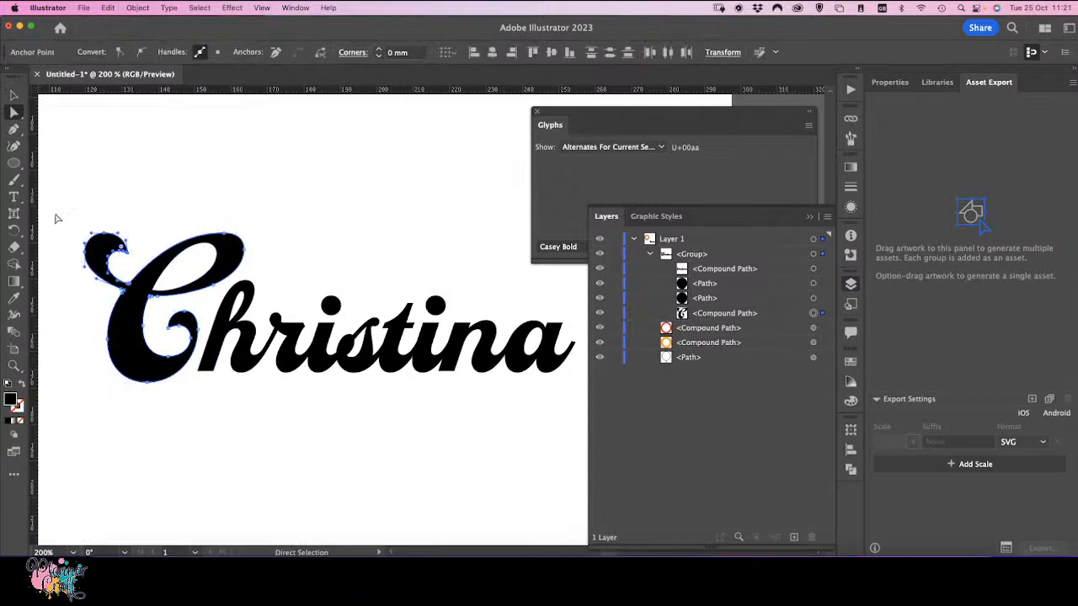
left_click(12, 97)
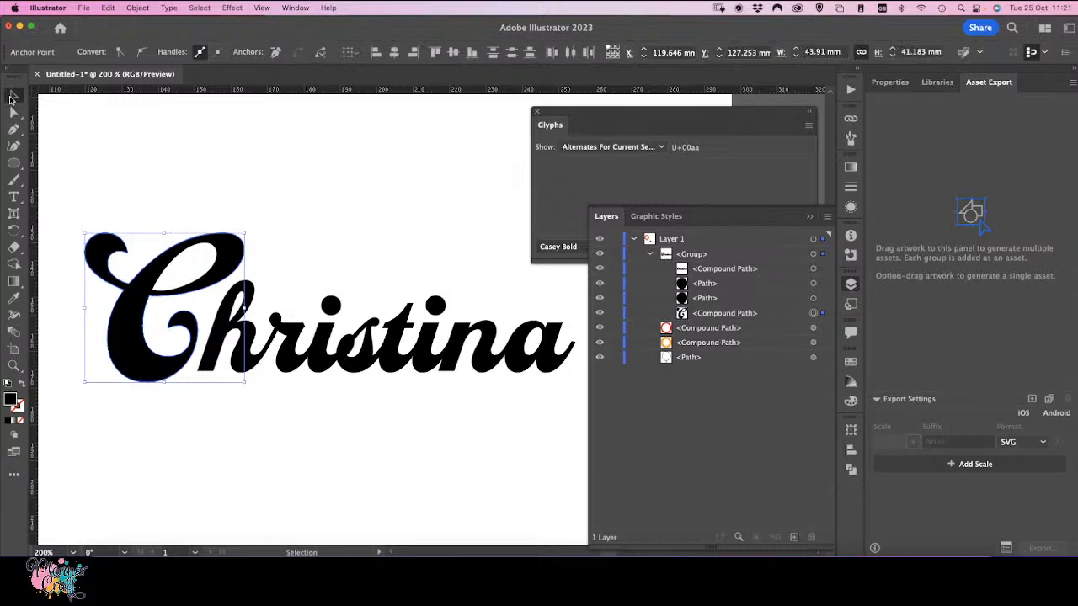
left_click(13, 112)
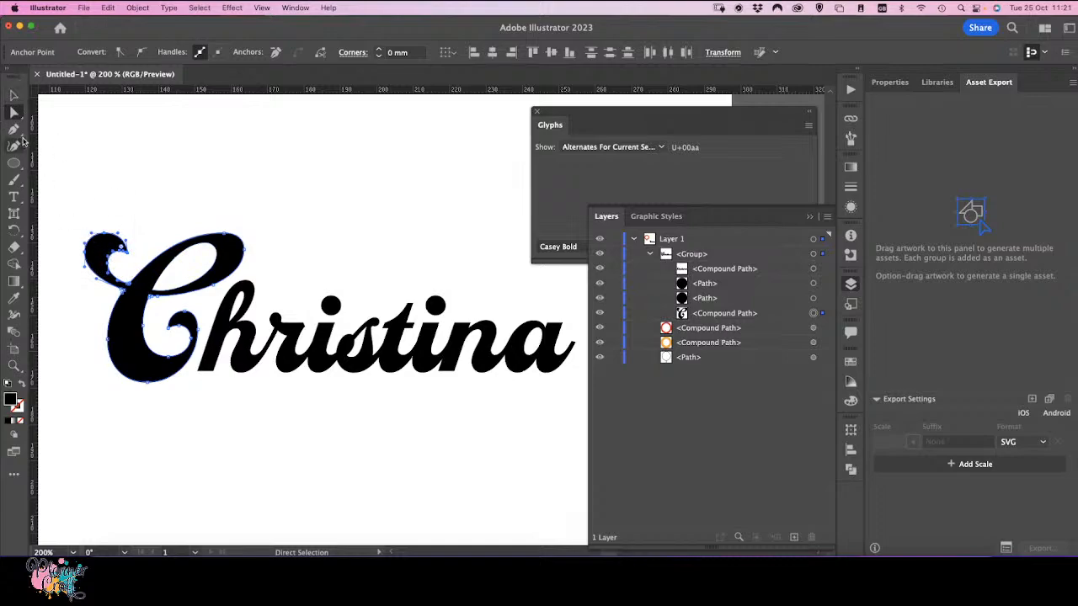
left_click(15, 95)
left_click(114, 255)
left_click_drag(85, 231, 77, 223)
key("super+z")
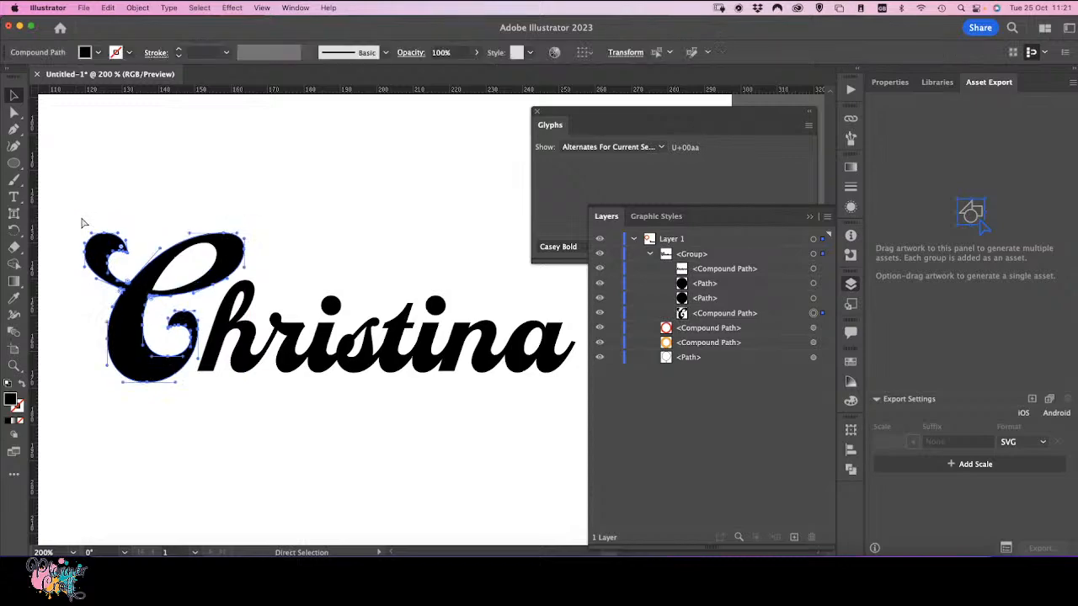
left_click(13, 112)
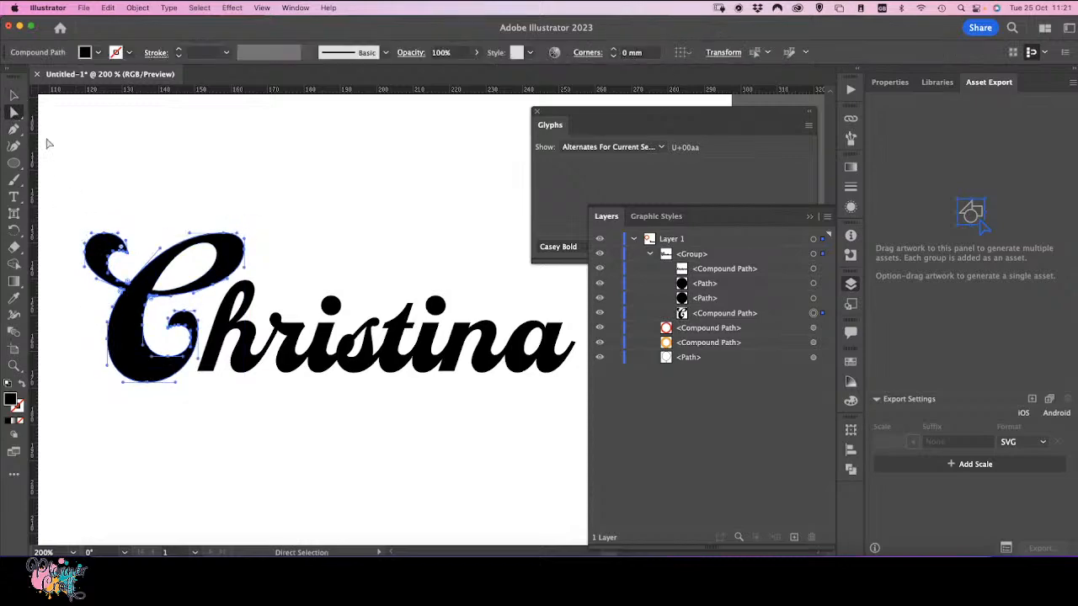
left_click_drag(62, 193, 132, 276)
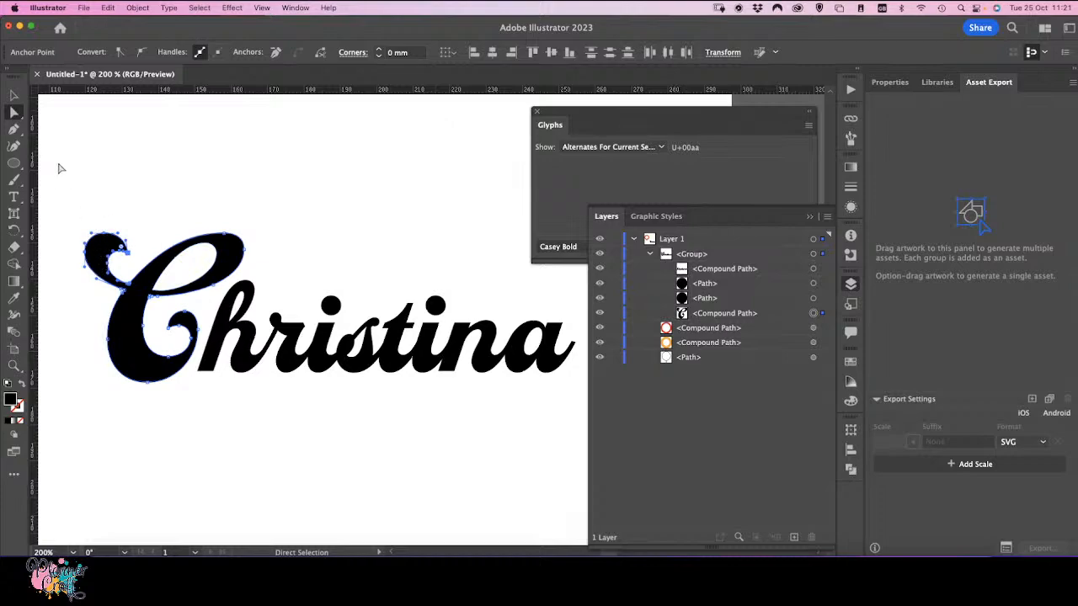
left_click(20, 118)
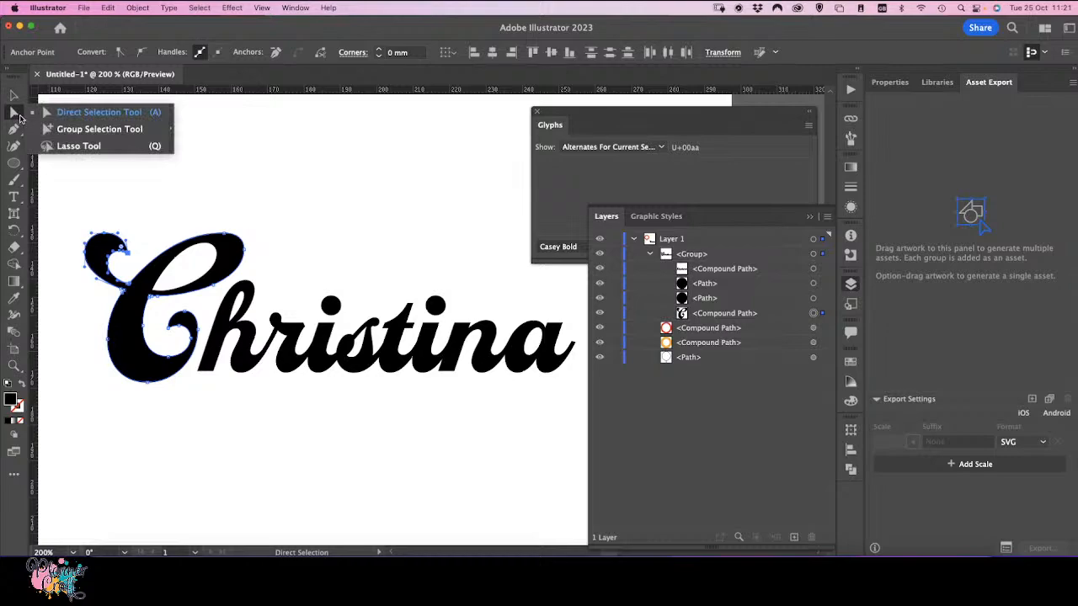
left_click(20, 117)
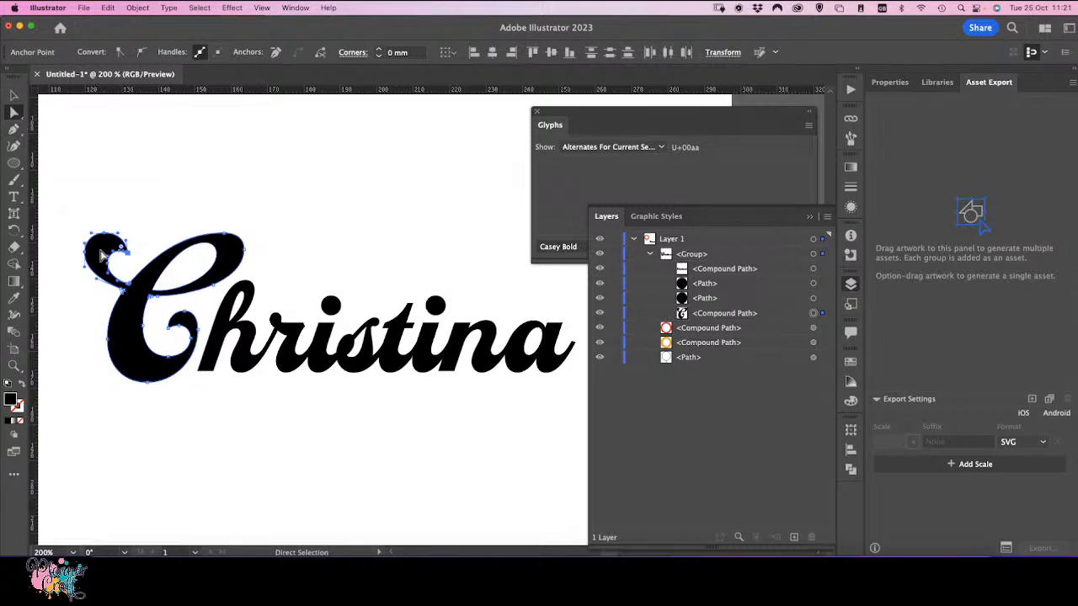
left_click(12, 96)
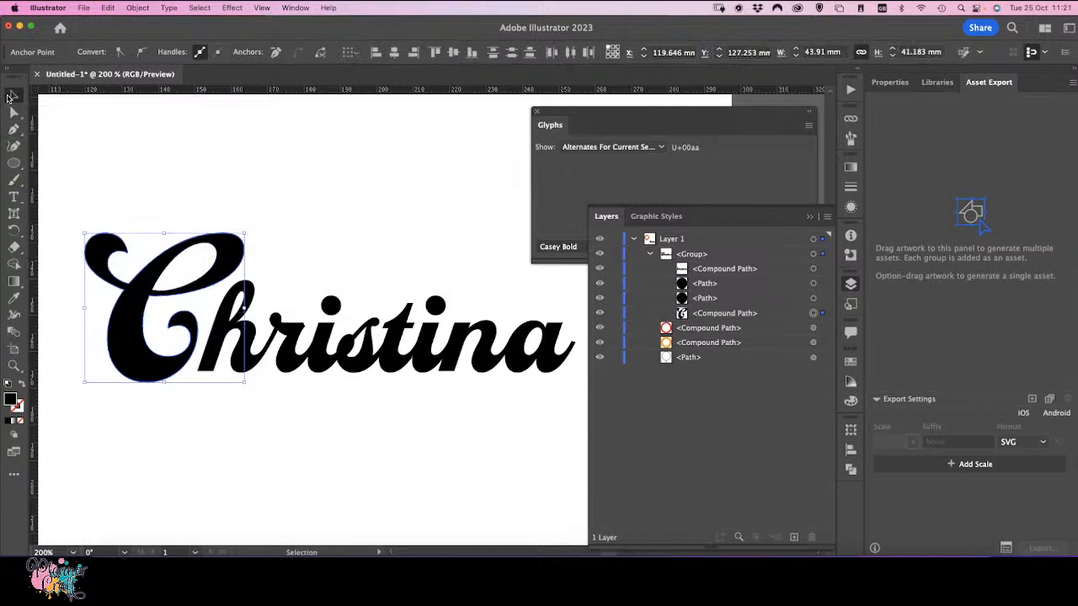
left_click(51, 243)
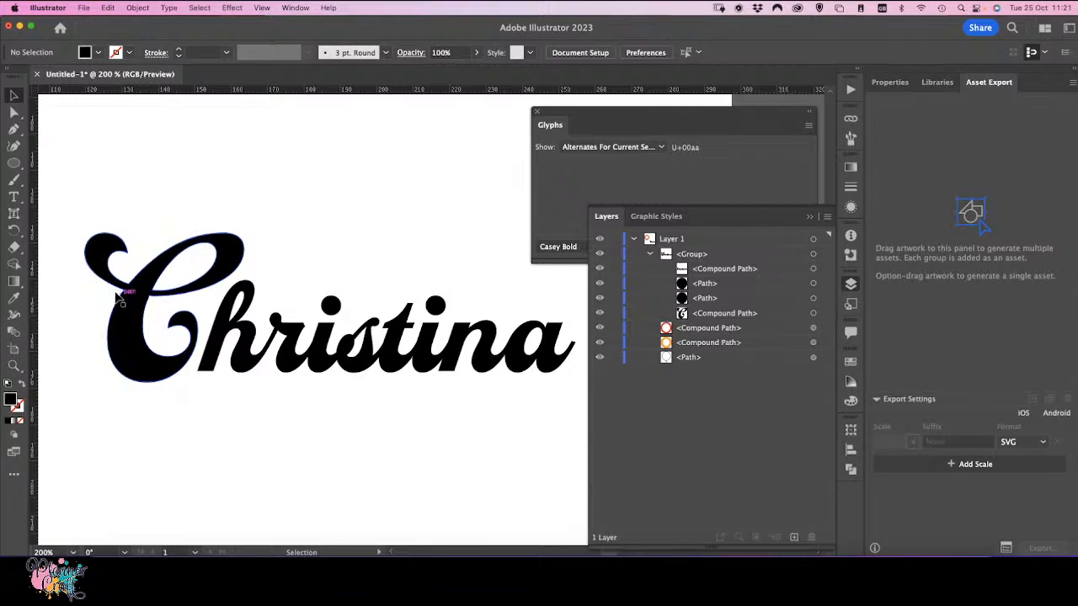
Step: Select the capital C's compound path and enter isolation mode on it
left_click(107, 283)
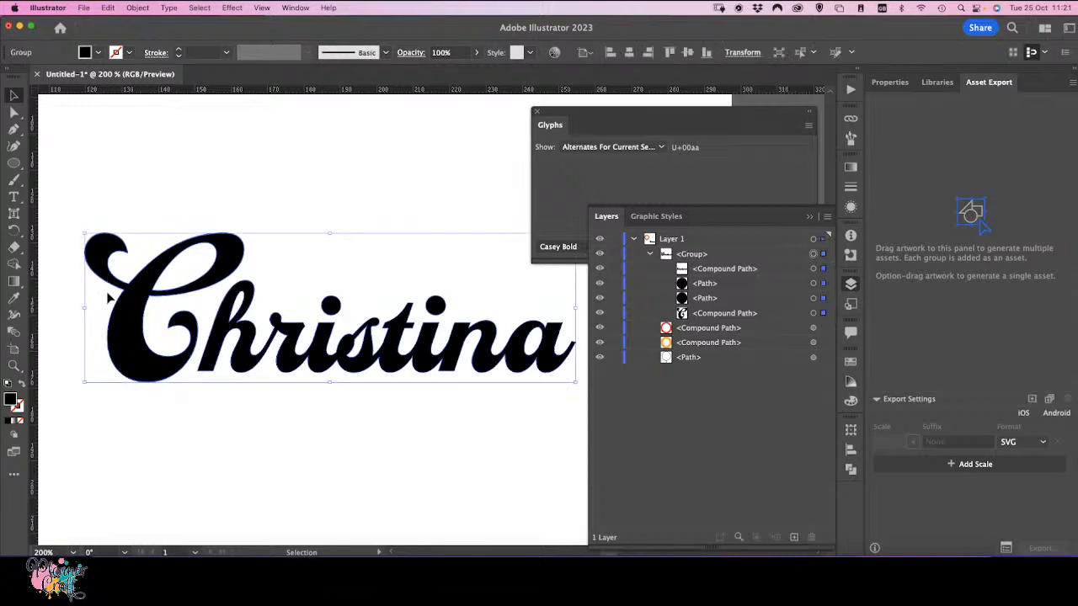
left_click(14, 112)
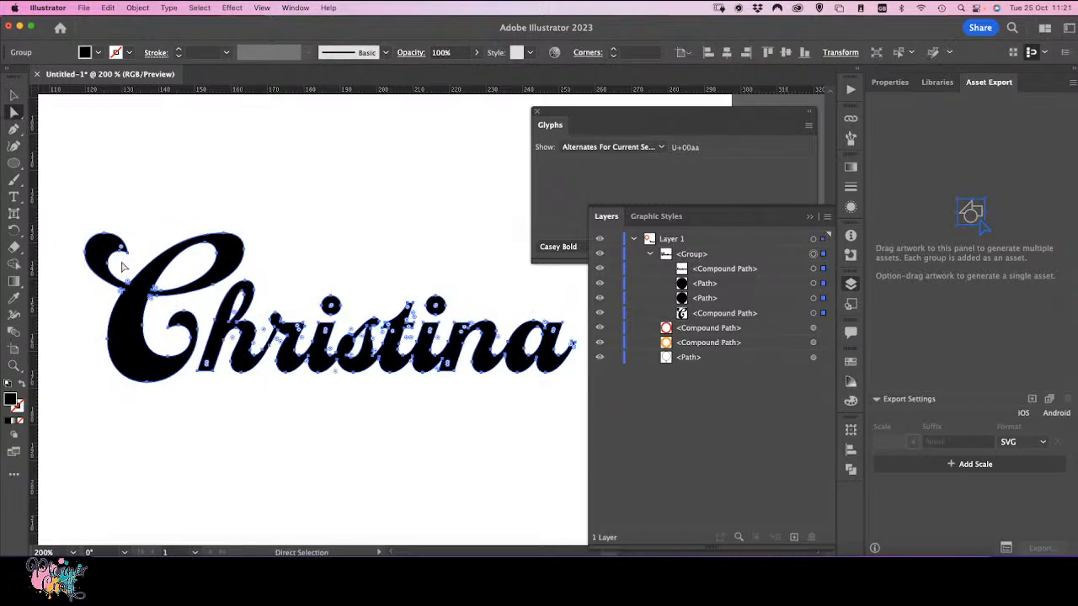
left_click(715, 326)
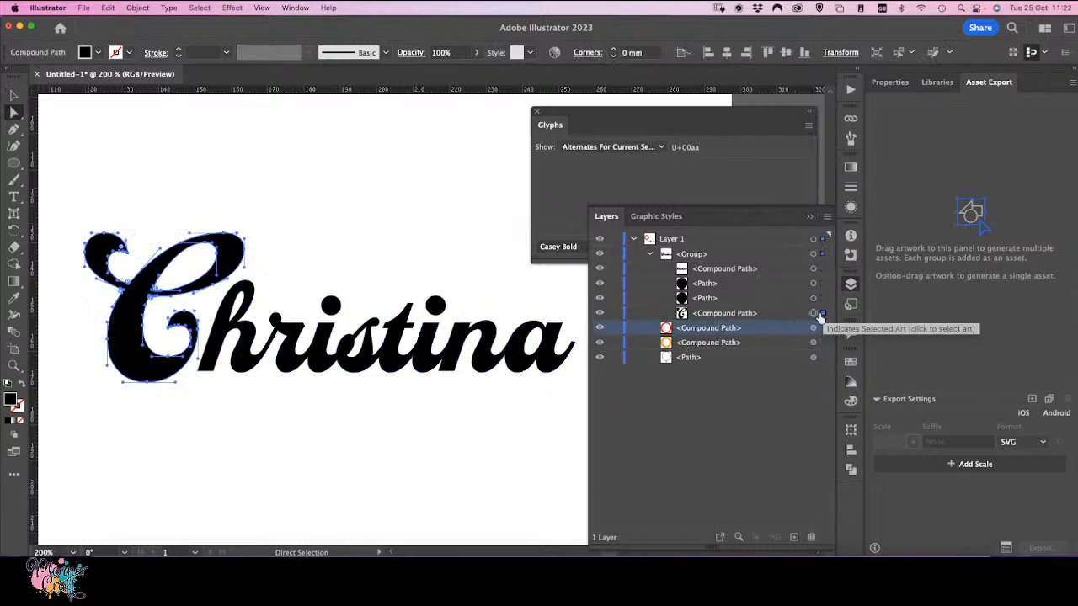
double_click(783, 313)
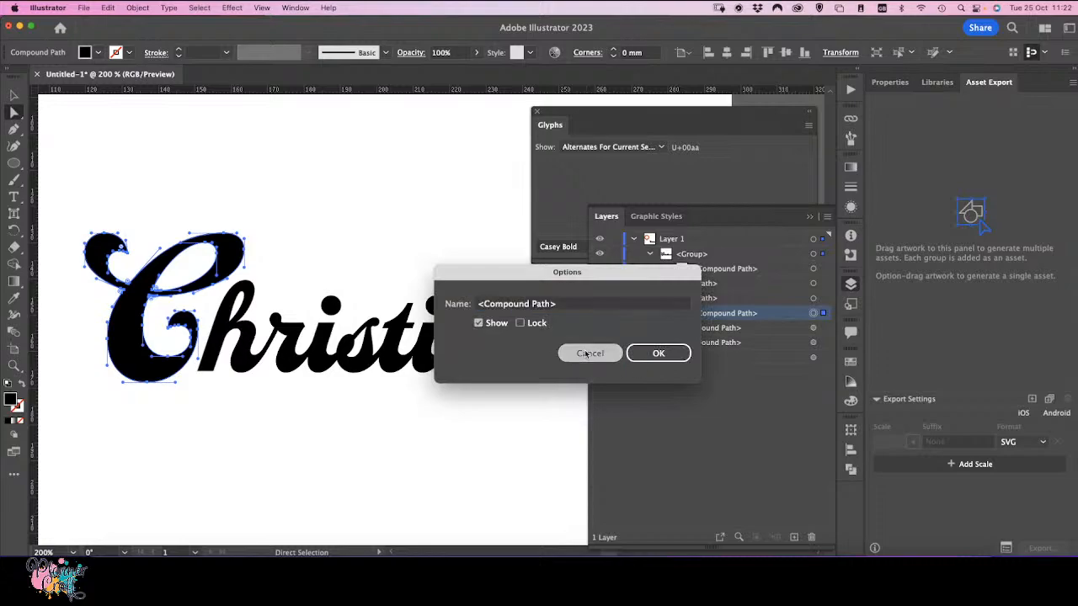
left_click(585, 355)
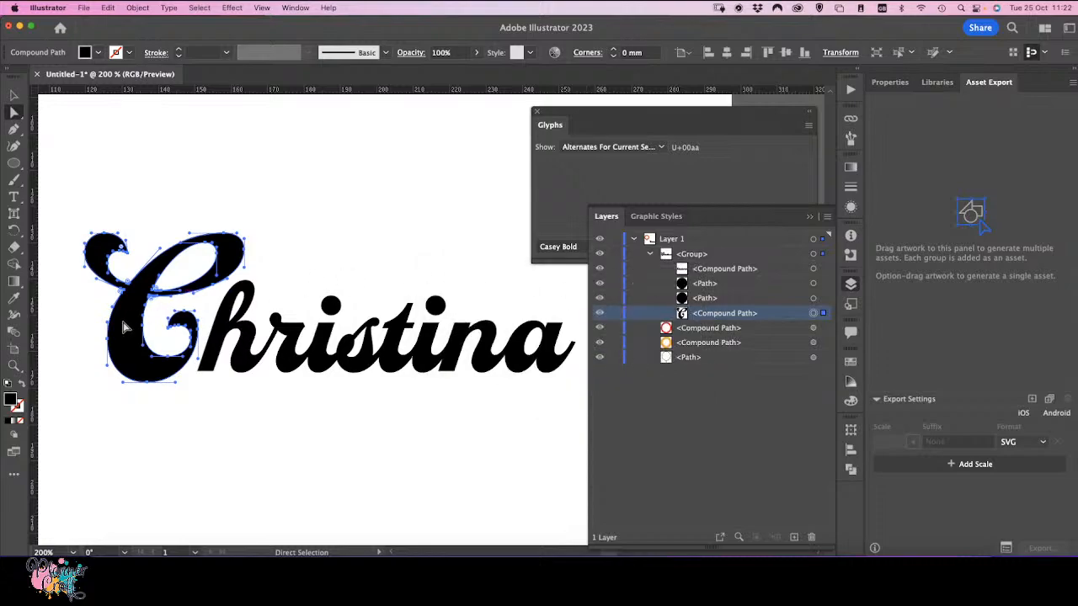
key("v")
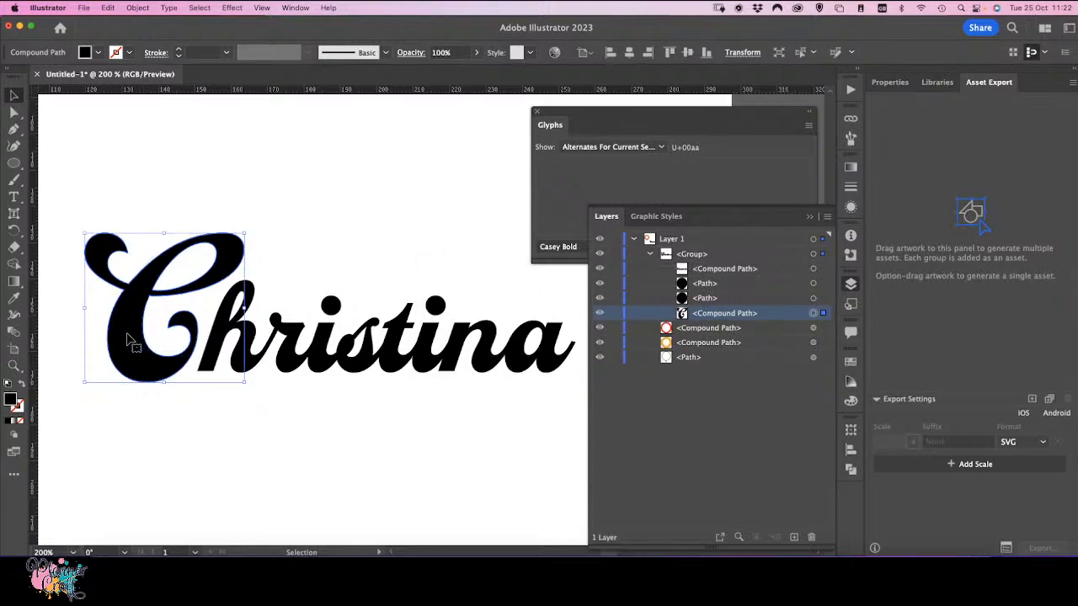
double_click(128, 339)
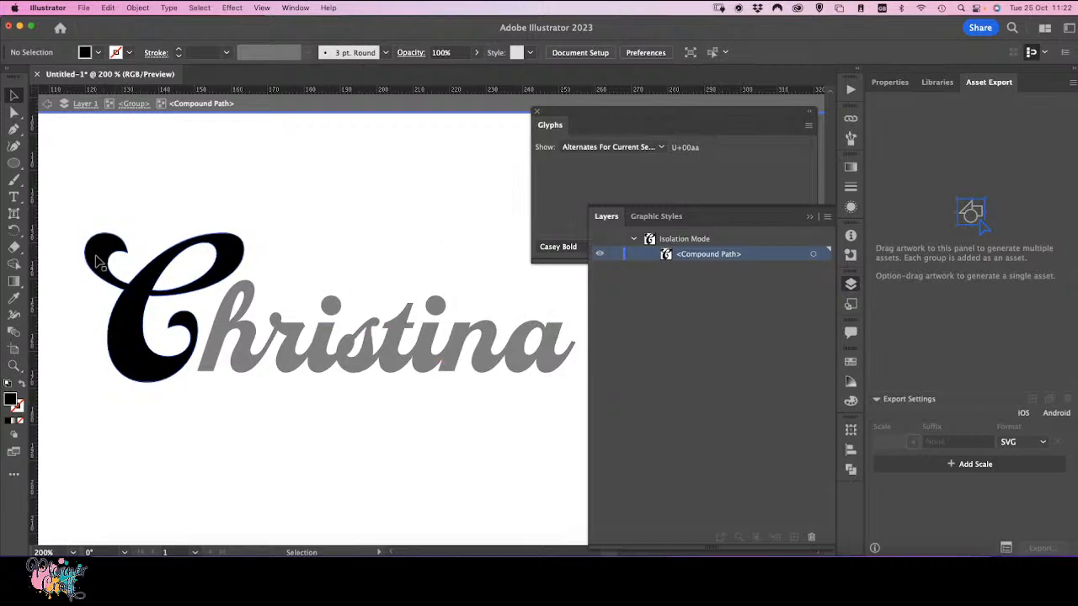
Step: Redraw the C's top-left swash with the Pencil tool, extending it into a taller upward curl
left_click(15, 112)
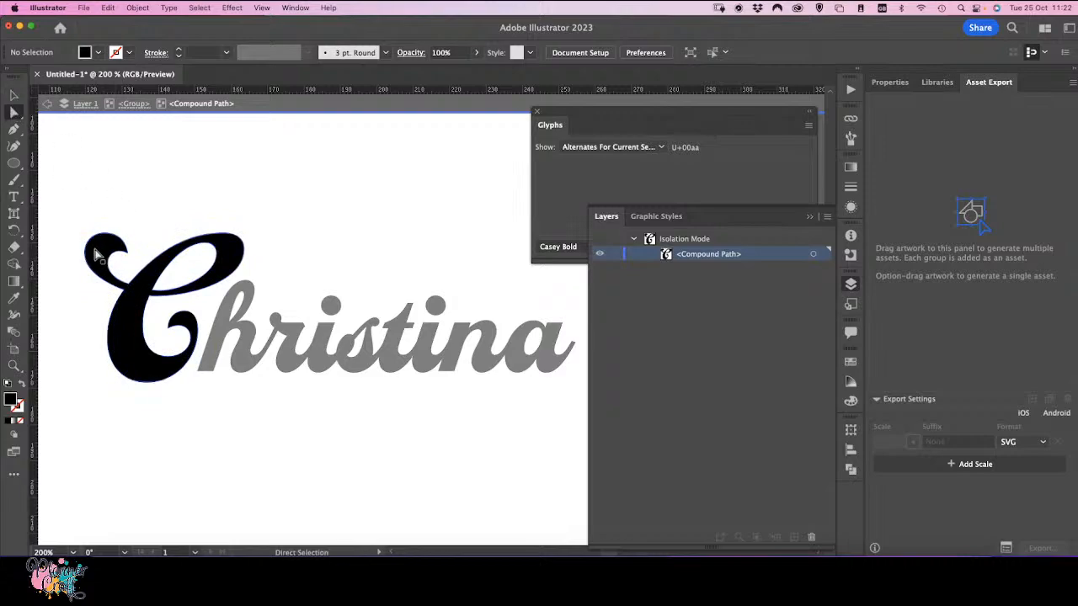
left_click(95, 253)
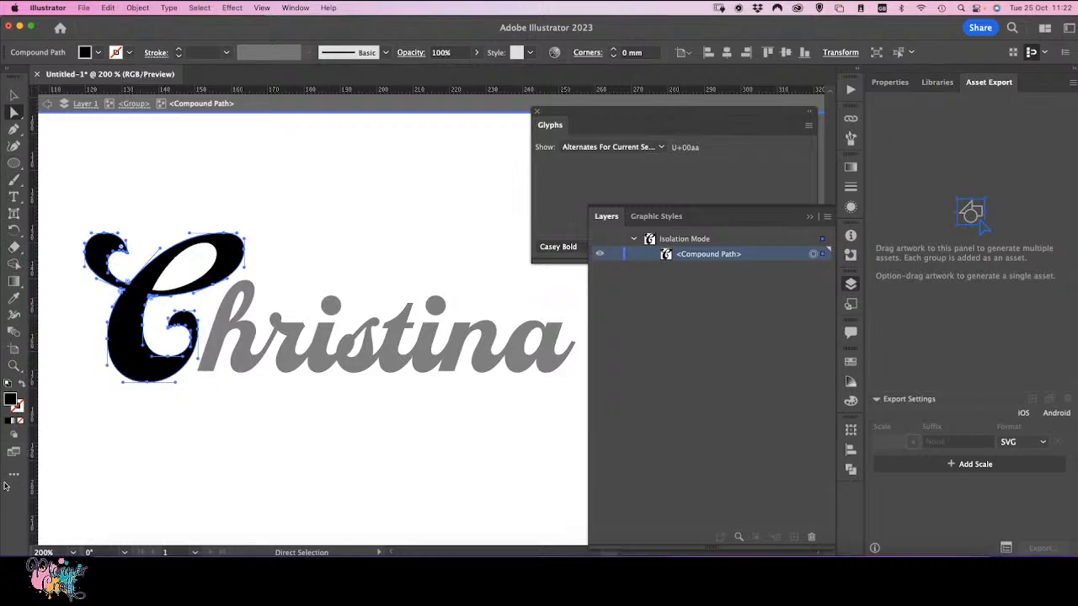
left_click(20, 137)
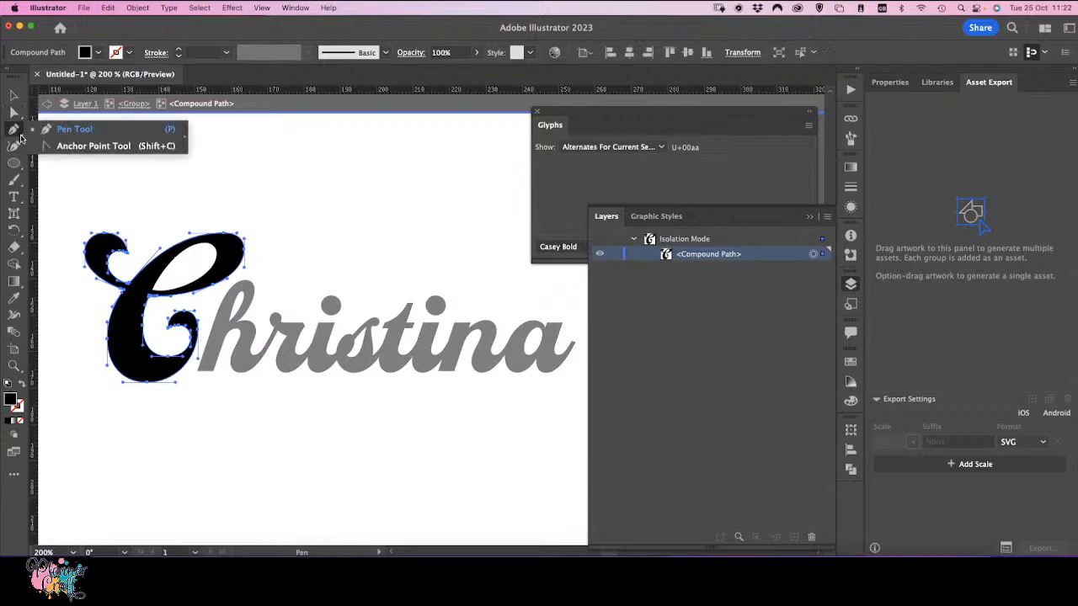
left_click(13, 179)
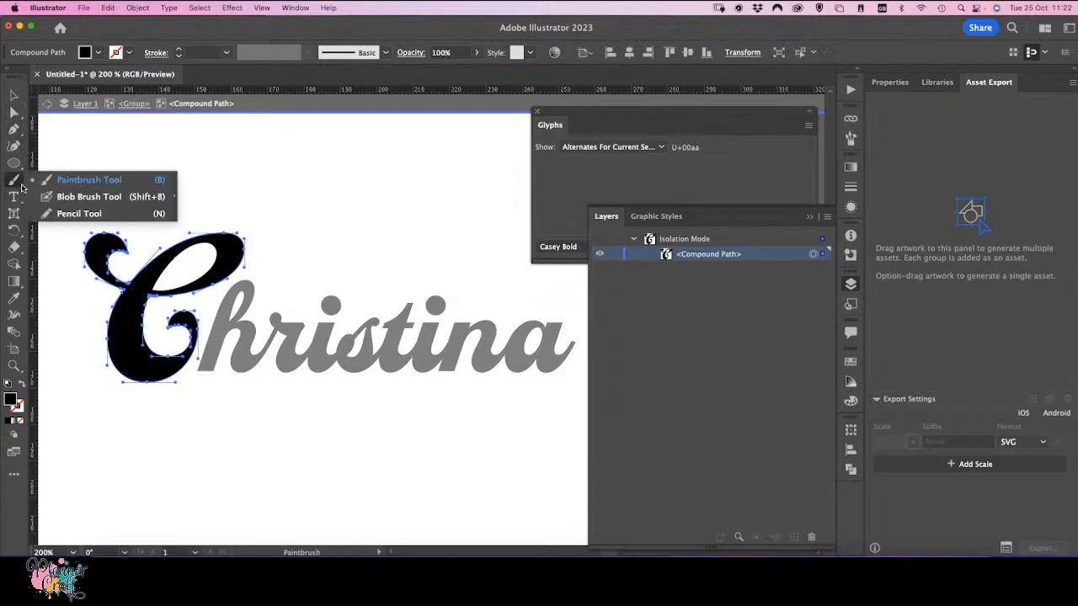
left_click(52, 214)
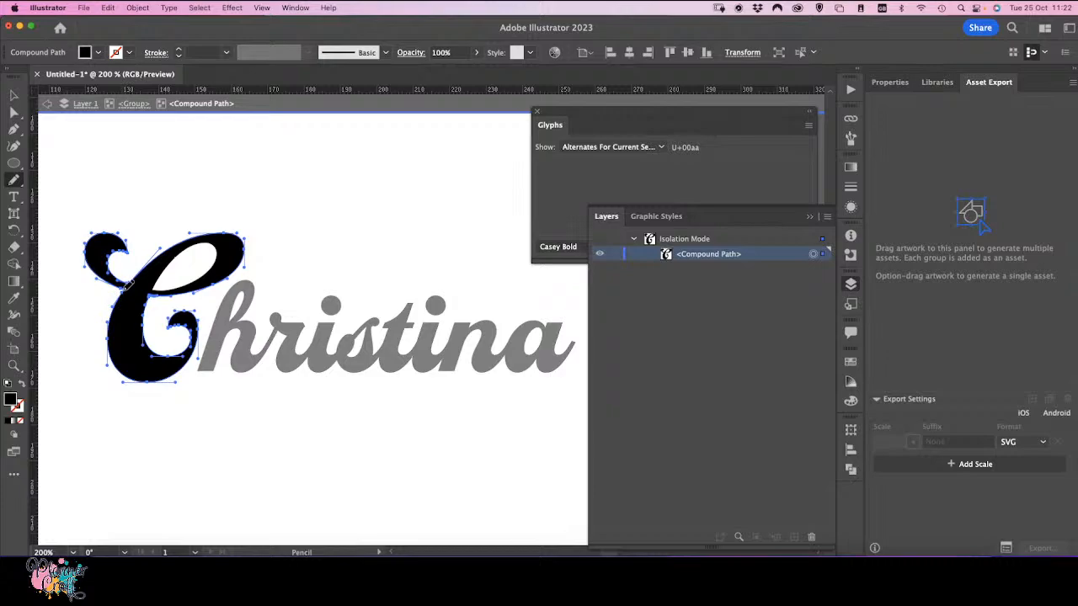
mouse_move(123, 287)
left_mouse_down()
mouse_move(66, 239)
mouse_move(64, 203)
mouse_move(81, 184)
mouse_move(113, 198)
mouse_move(91, 220)
mouse_move(134, 278)
left_mouse_up()
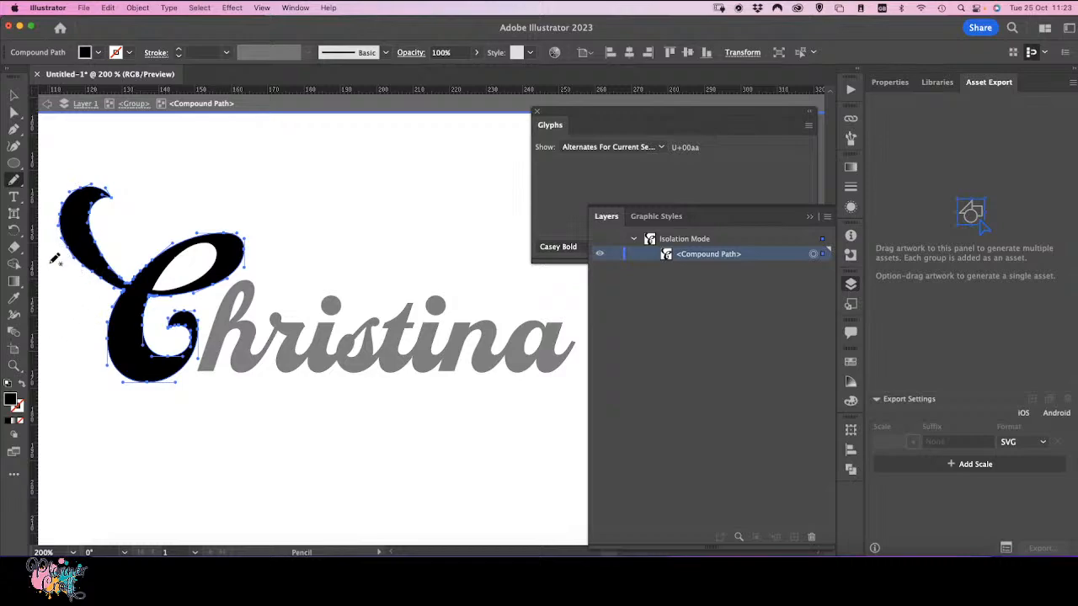
Step: Refine the junction between the extended swash and the C's body with another Pencil stroke
key("a")
key("n")
key("a")
key("super+equal")
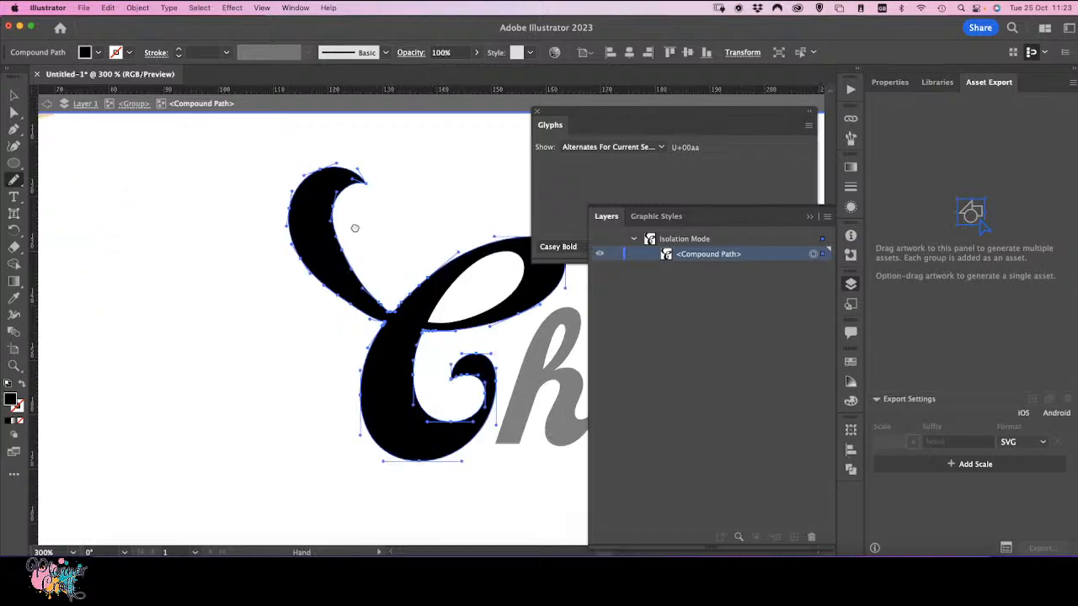
left_click_drag(354, 229, 147, 292)
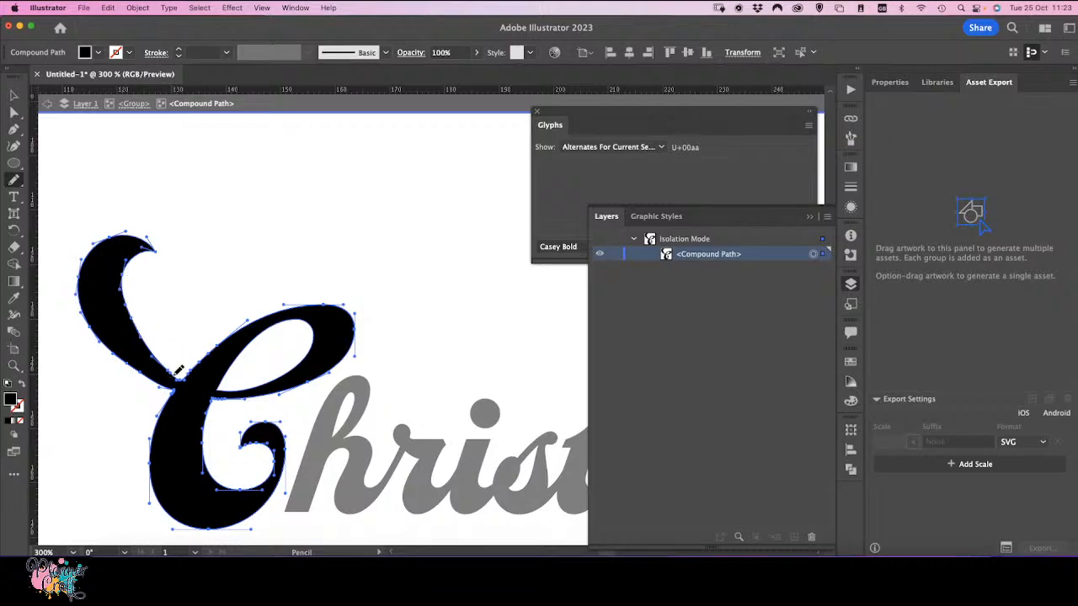
mouse_move(170, 368)
left_mouse_down()
mouse_move(128, 324)
mouse_move(123, 271)
left_mouse_up()
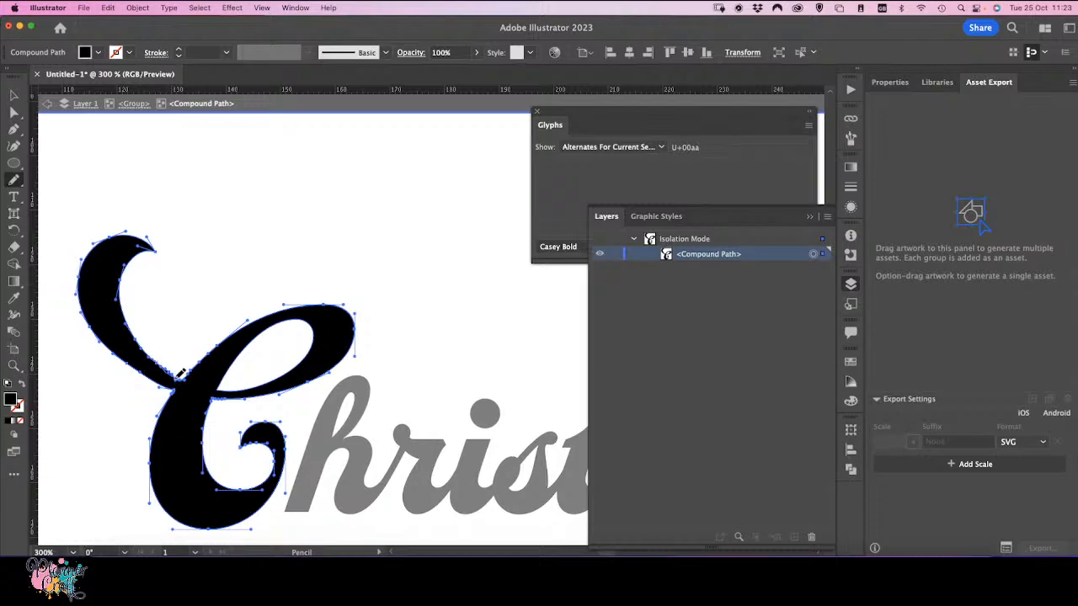
Step: Exit isolation mode after finishing the capital C's reshaped swash
left_click(14, 112)
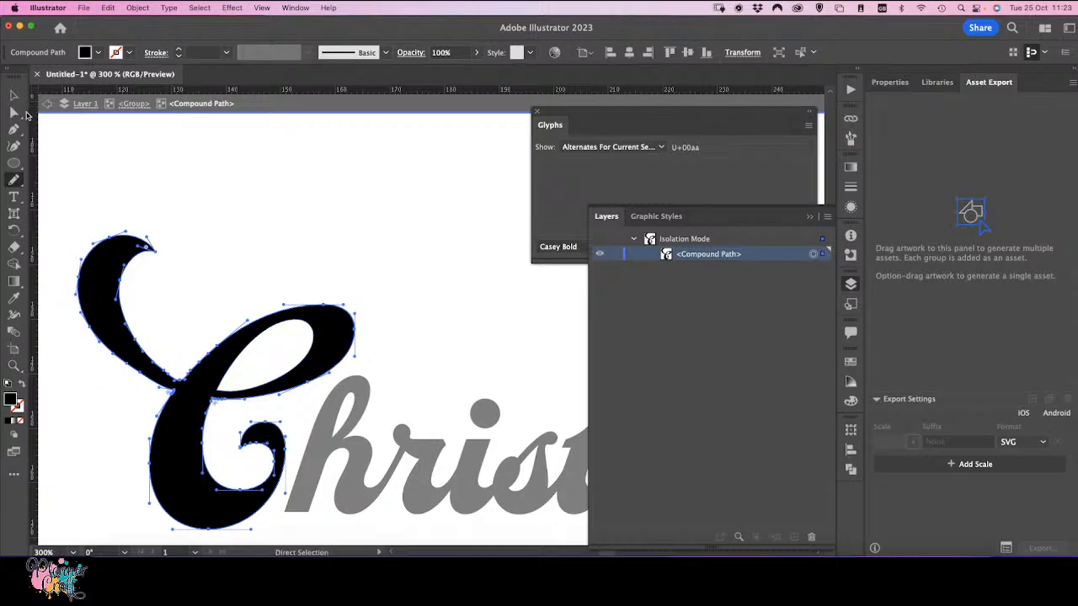
left_click(13, 95)
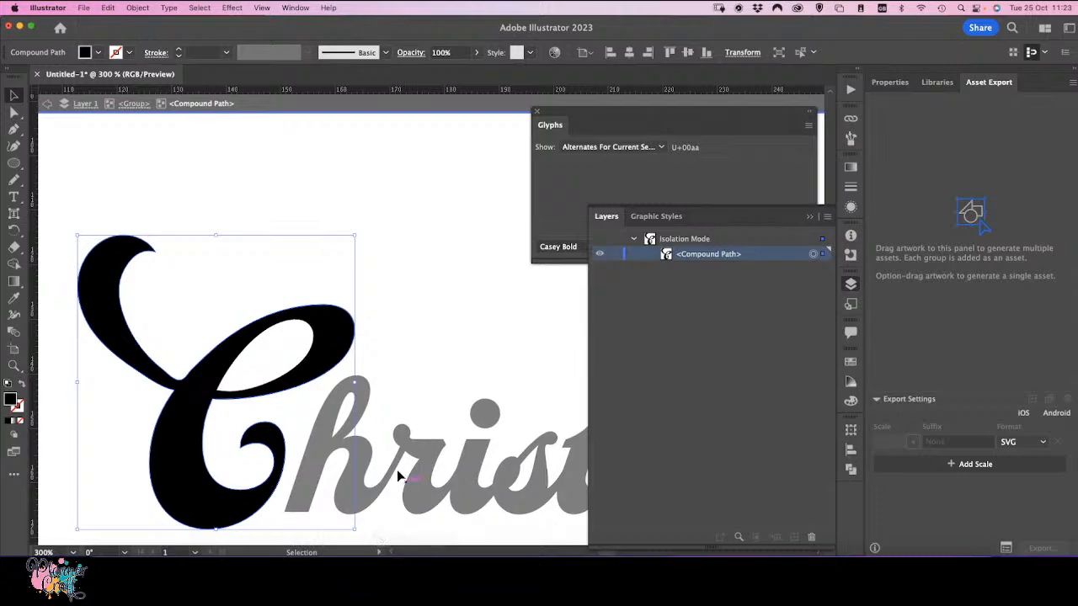
left_click(427, 476)
double_click(425, 480)
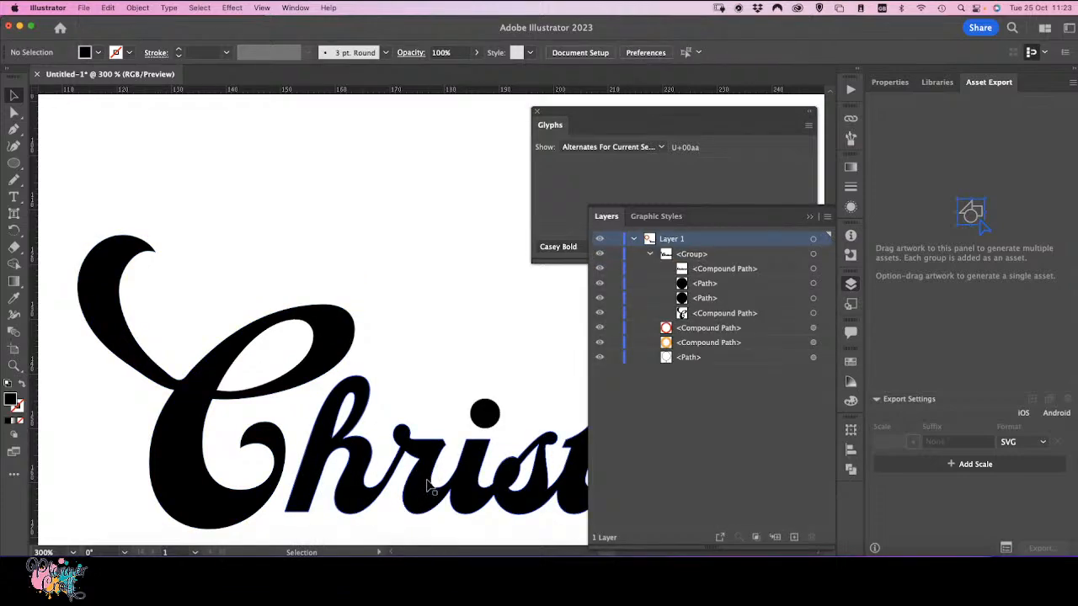
Step: Isolate the lowercase letters' compound path and draw a long Pencil swash from the t's crossbar sweeping over "ina"
key("space")
left_click_drag(437, 473, 174, 432)
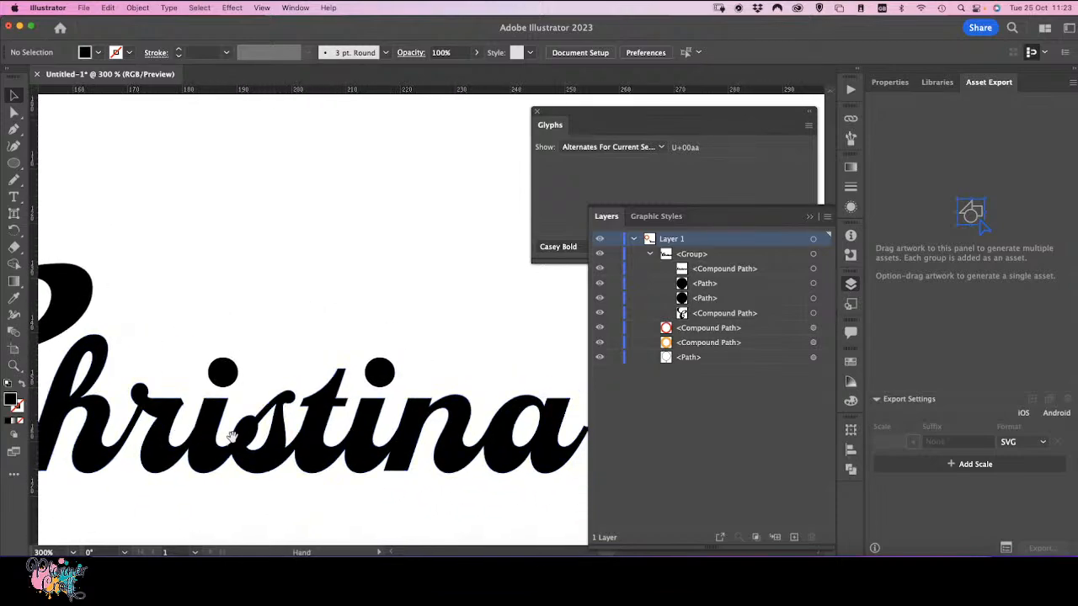
double_click(320, 424)
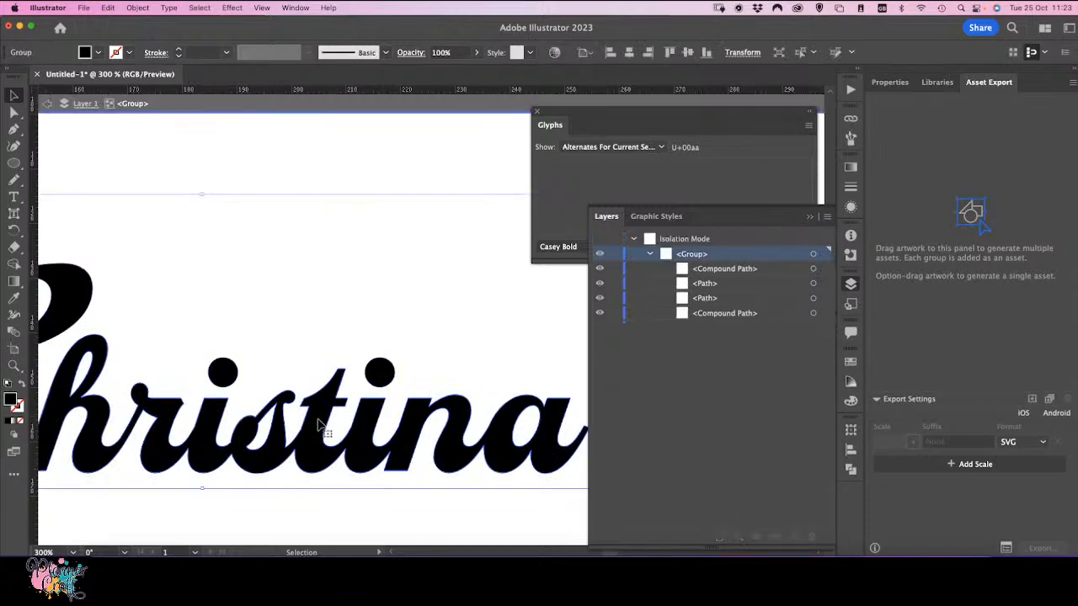
left_click(318, 425)
double_click(319, 425)
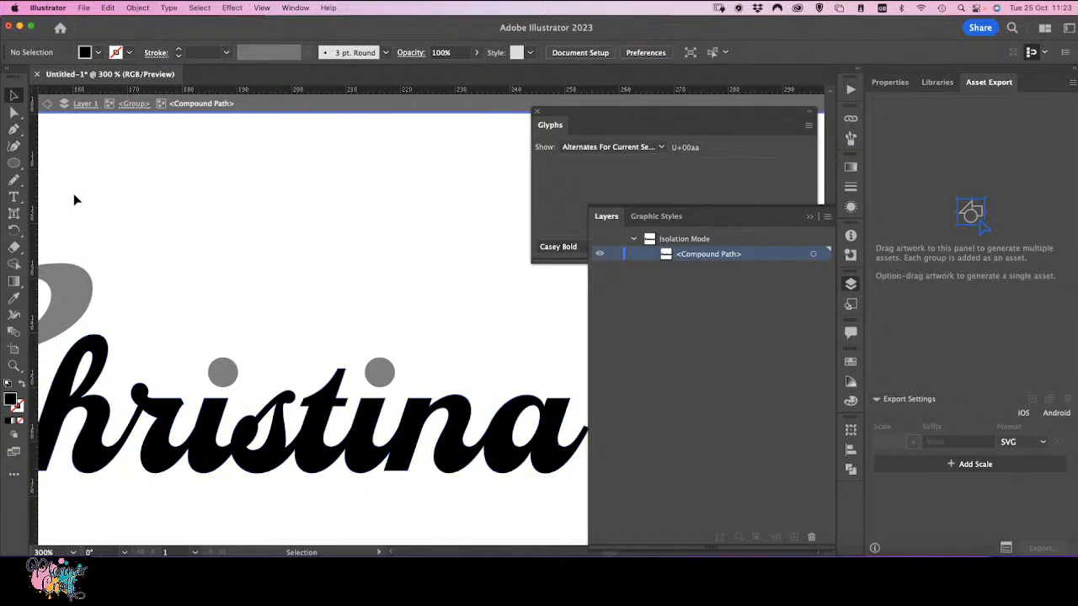
left_click(14, 111)
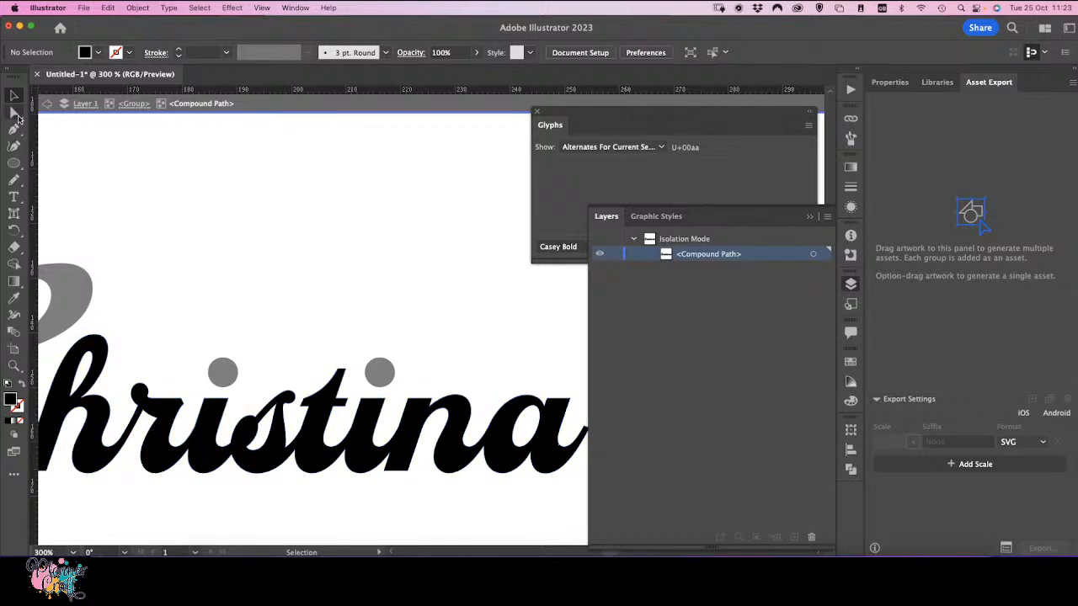
left_click(332, 404)
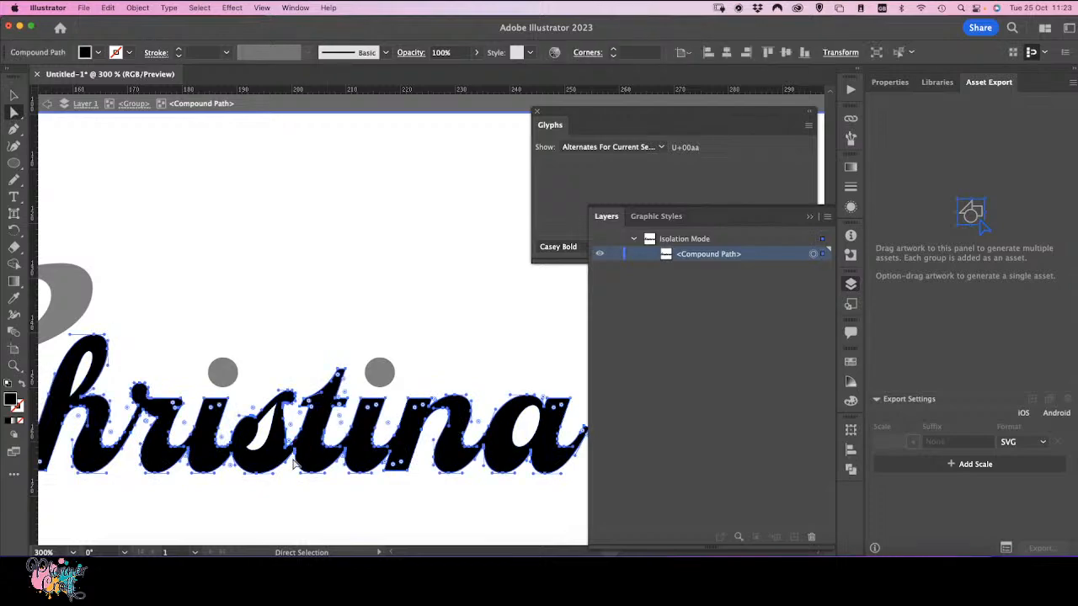
left_click(13, 180)
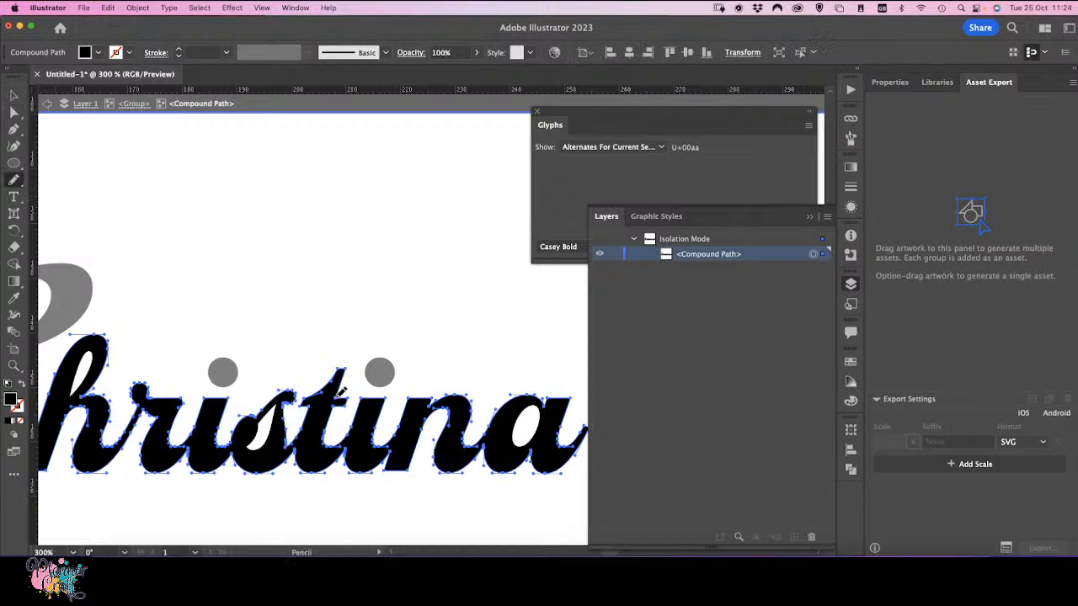
mouse_move(341, 393)
left_mouse_down()
mouse_move(492, 332)
mouse_move(550, 335)
mouse_move(581, 360)
mouse_move(500, 353)
mouse_move(342, 403)
left_mouse_up()
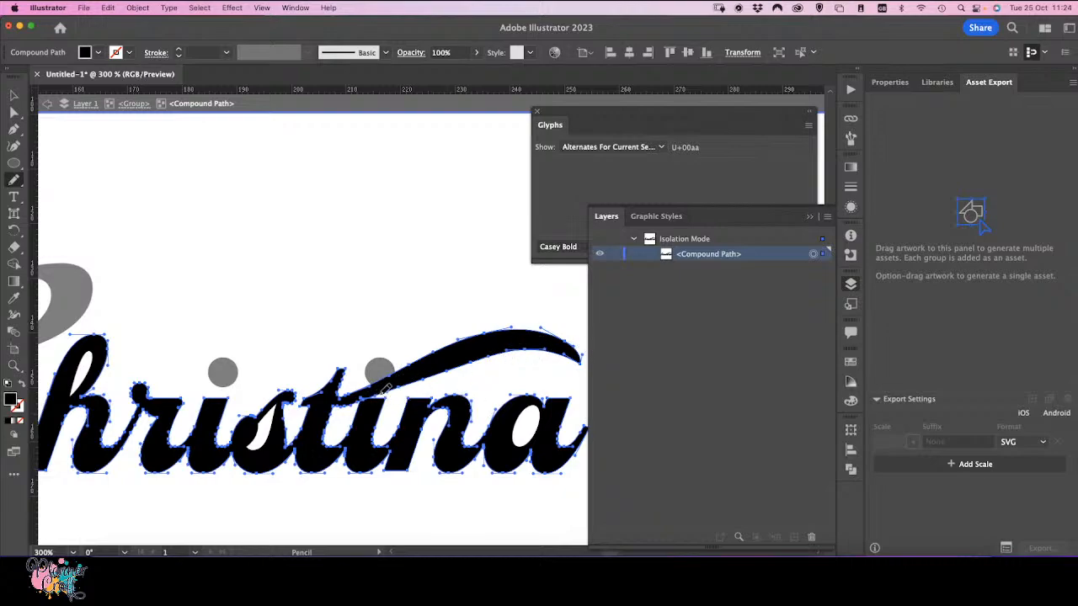
left_click_drag(345, 400, 463, 360)
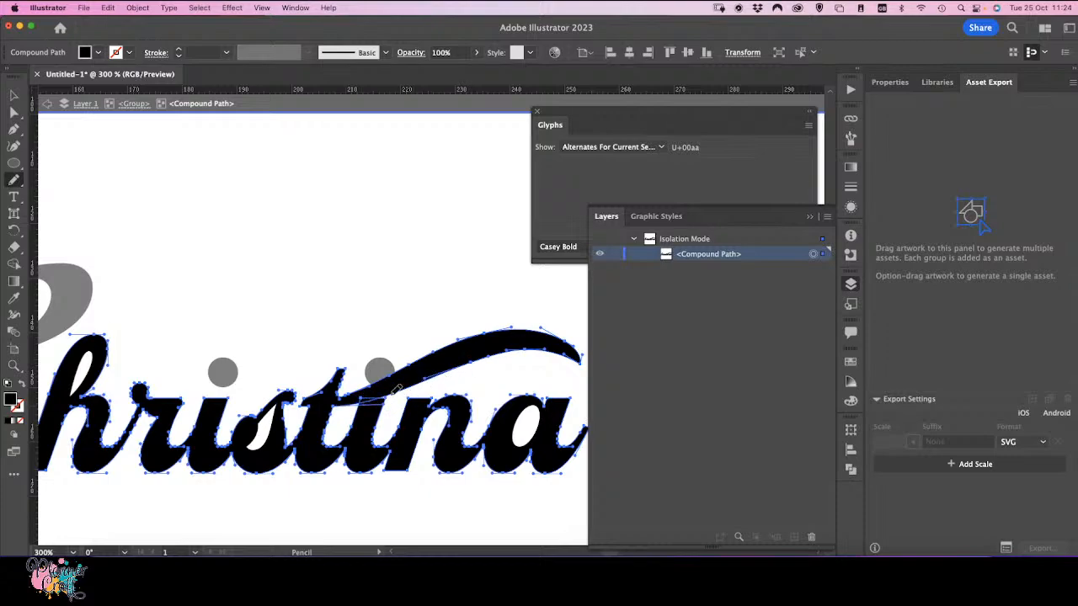
mouse_move(405, 385)
left_mouse_down()
mouse_move(531, 358)
mouse_move(584, 383)
mouse_move(576, 344)
left_mouse_up()
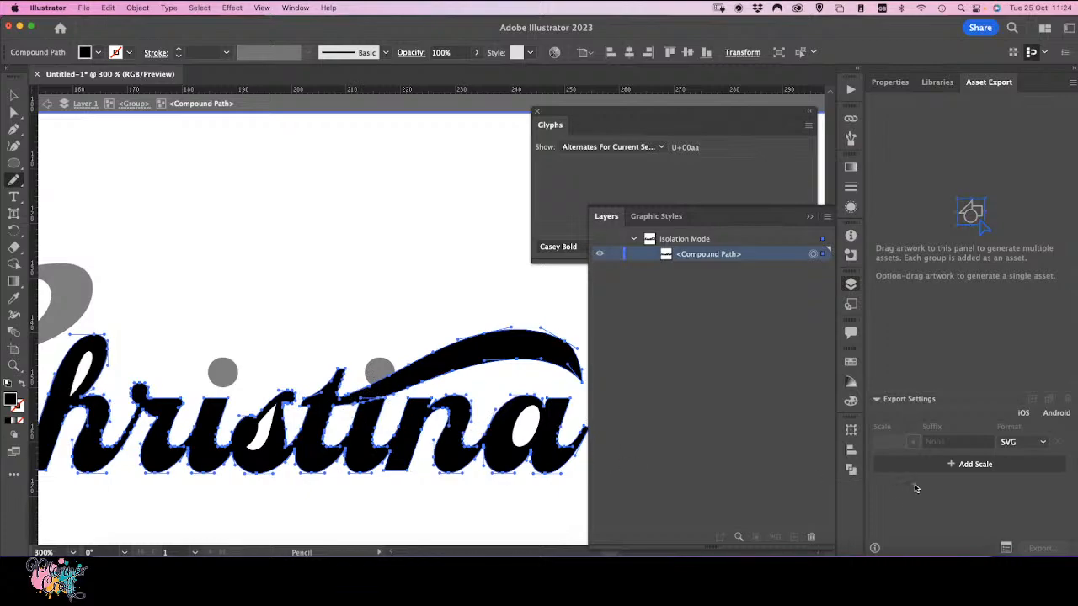
Step: Unite the new swash with the lowercase letters using Pathfinder, then exit isolation mode
left_click(850, 471)
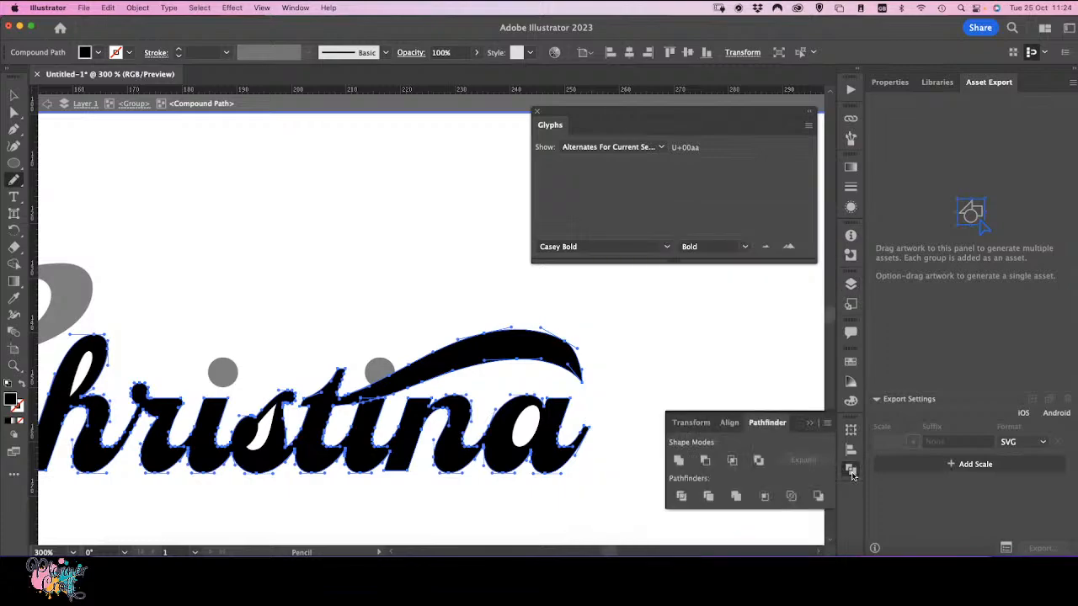
left_click(678, 460)
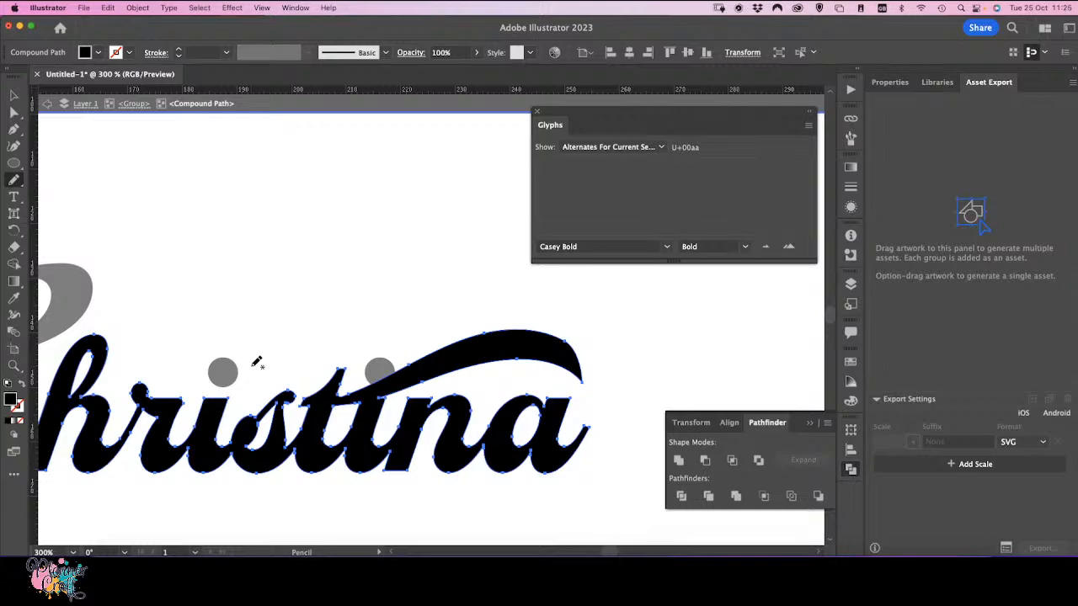
left_click(13, 95)
double_click(263, 239)
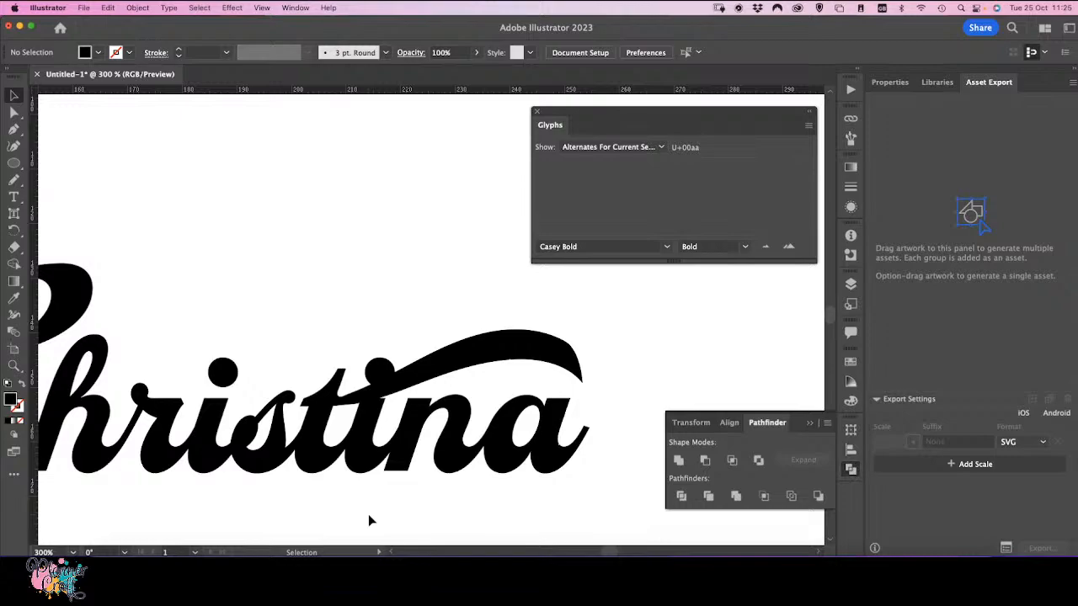
Step: Move the top compound path in the name's group down below the two dot paths in the layer stack
left_click(377, 377)
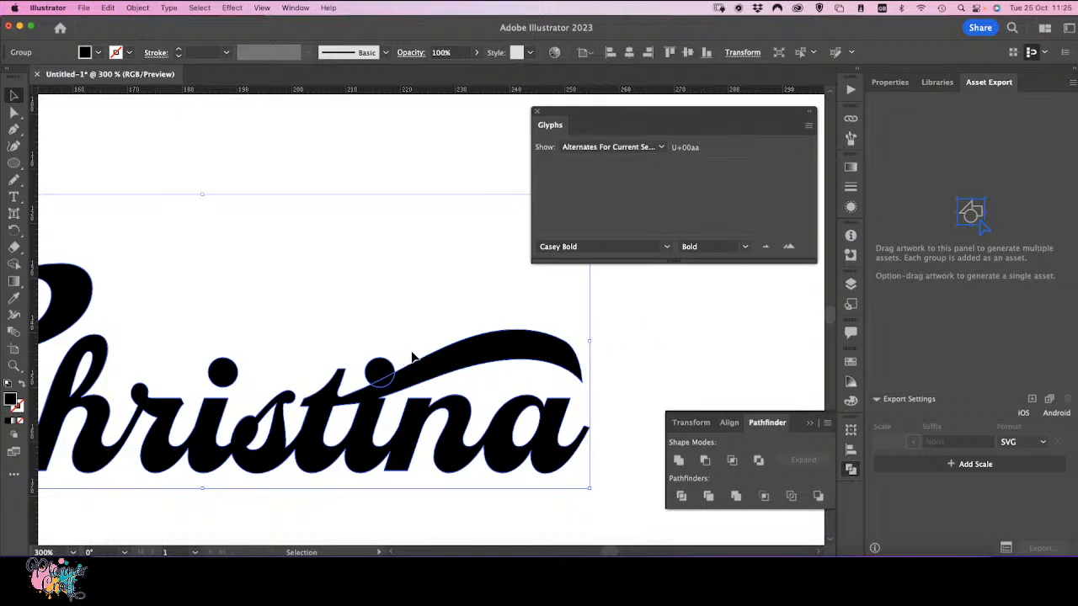
left_click(852, 287)
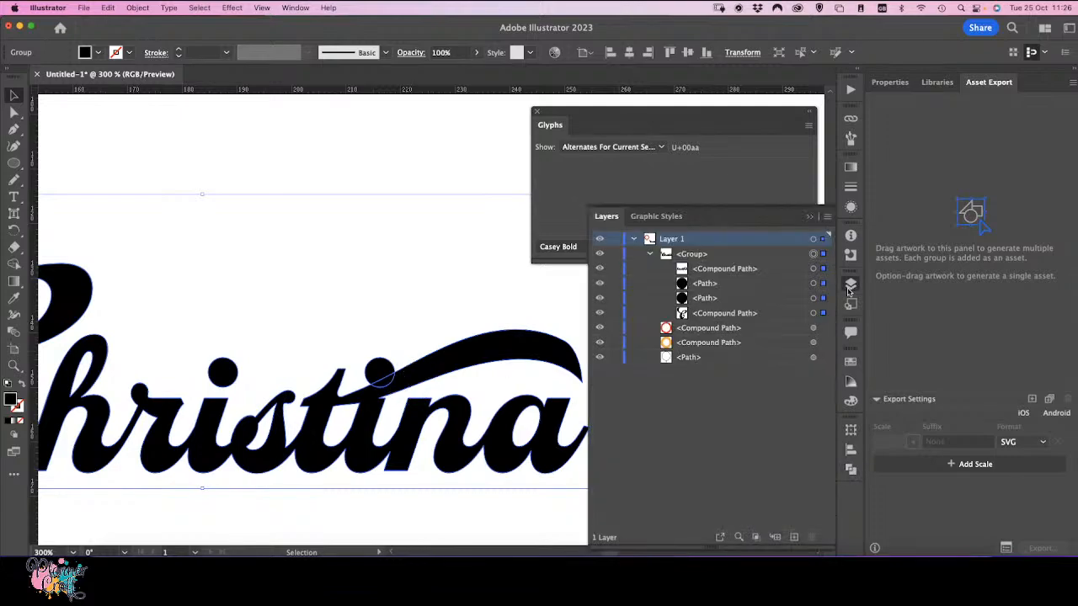
left_click(722, 270)
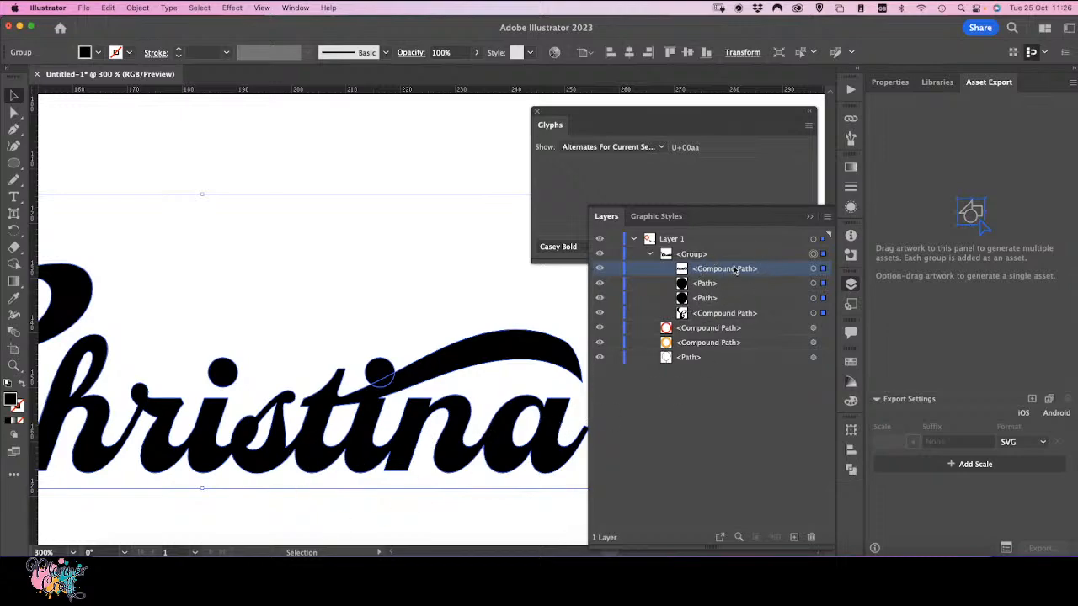
left_click_drag(736, 270, 735, 307)
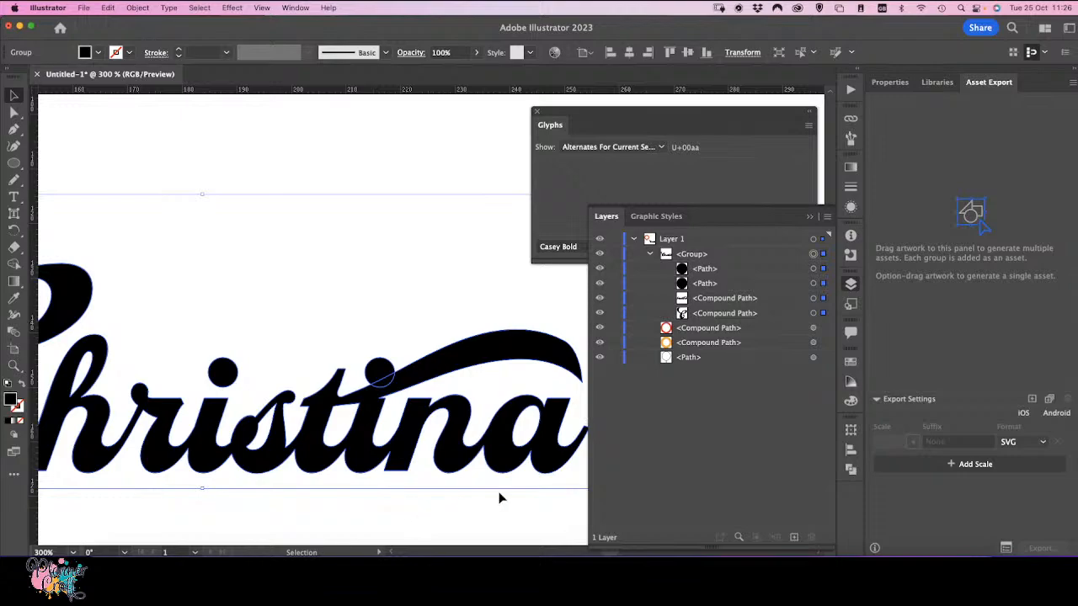
Step: Select the whole name group and apply an Offset Path of 2 mm
left_click(703, 257)
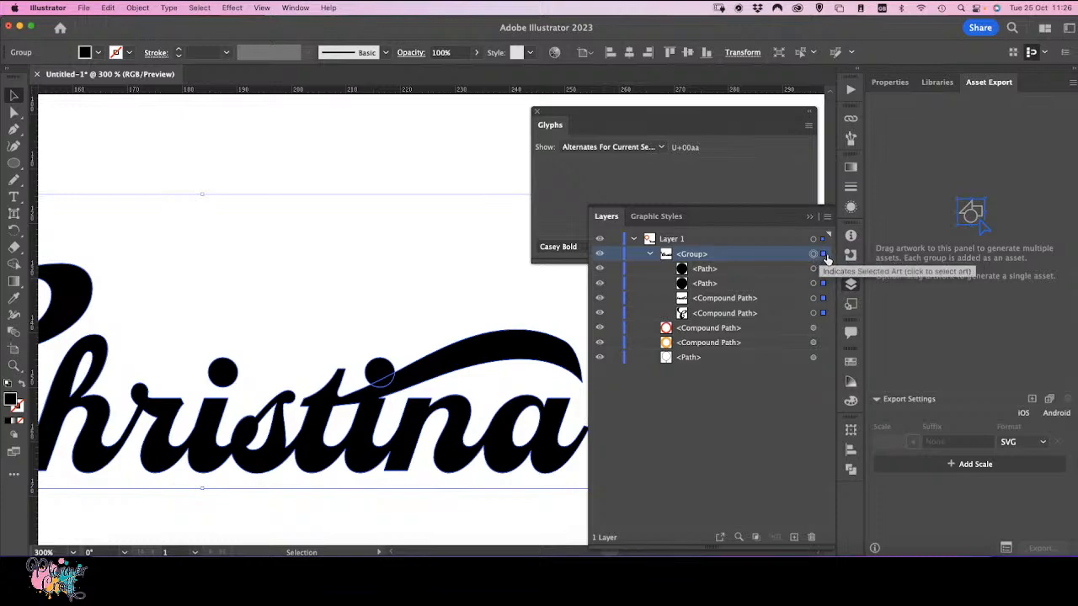
left_click(714, 358)
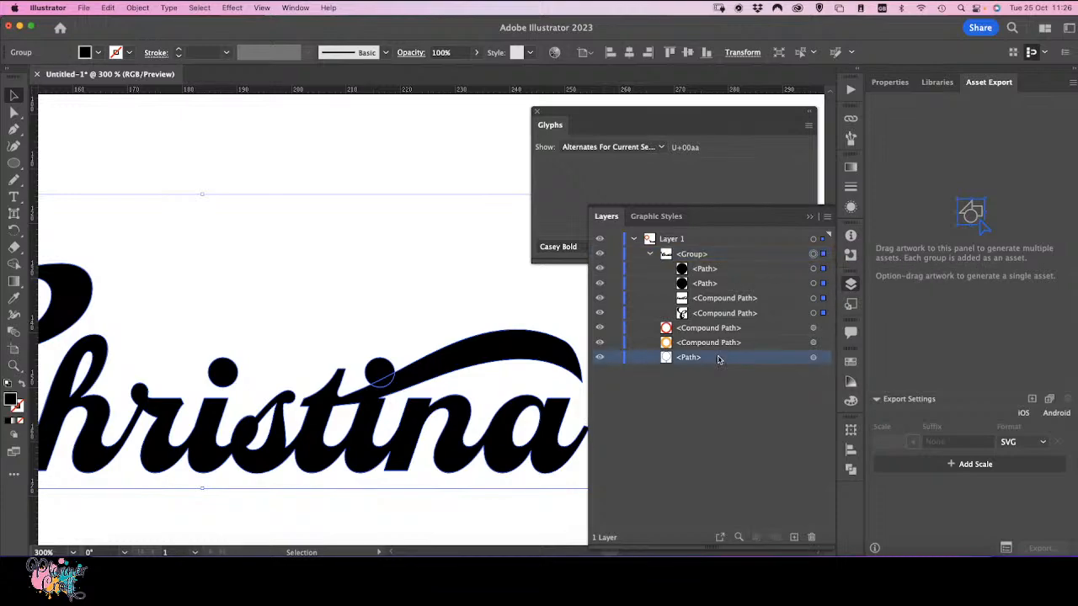
left_click(726, 343)
left_click(726, 328)
left_click(720, 357)
left_click(725, 343)
left_click(727, 329)
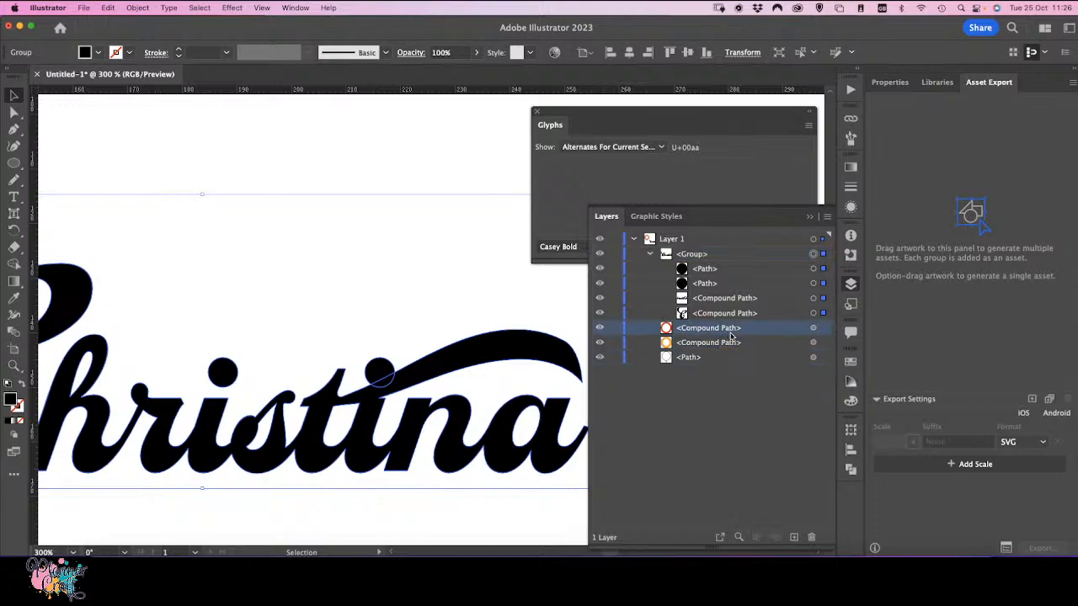
left_click(824, 255)
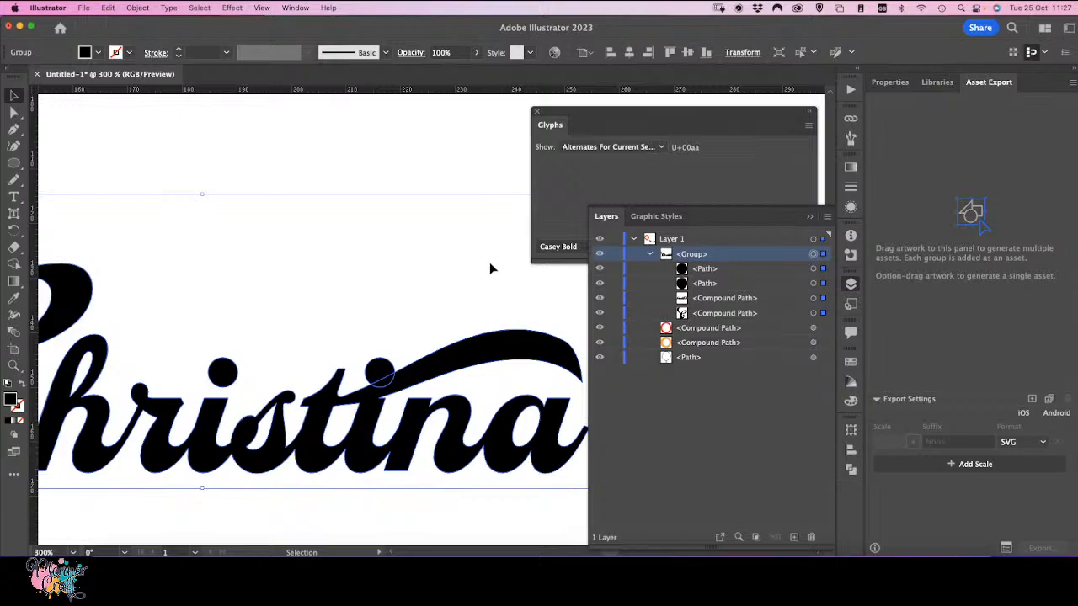
left_click(138, 8)
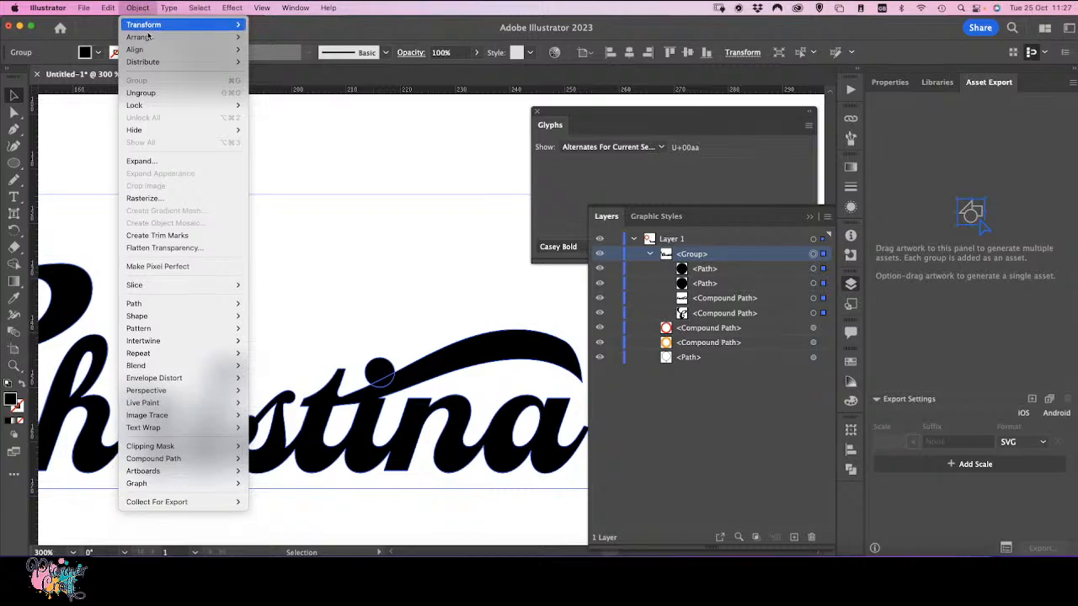
mouse_move(159, 304)
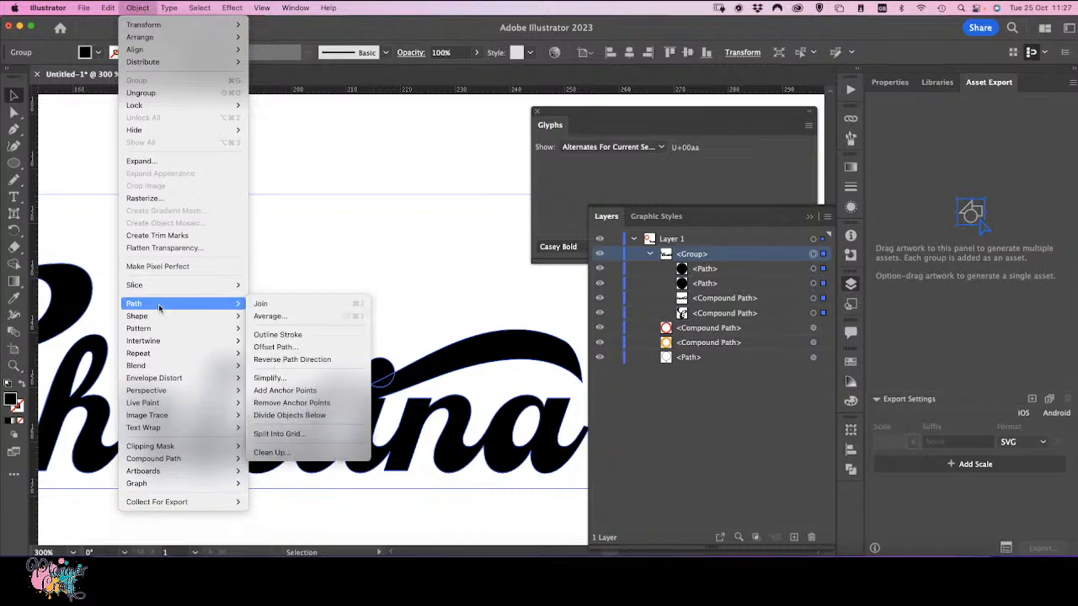
left_click(298, 348)
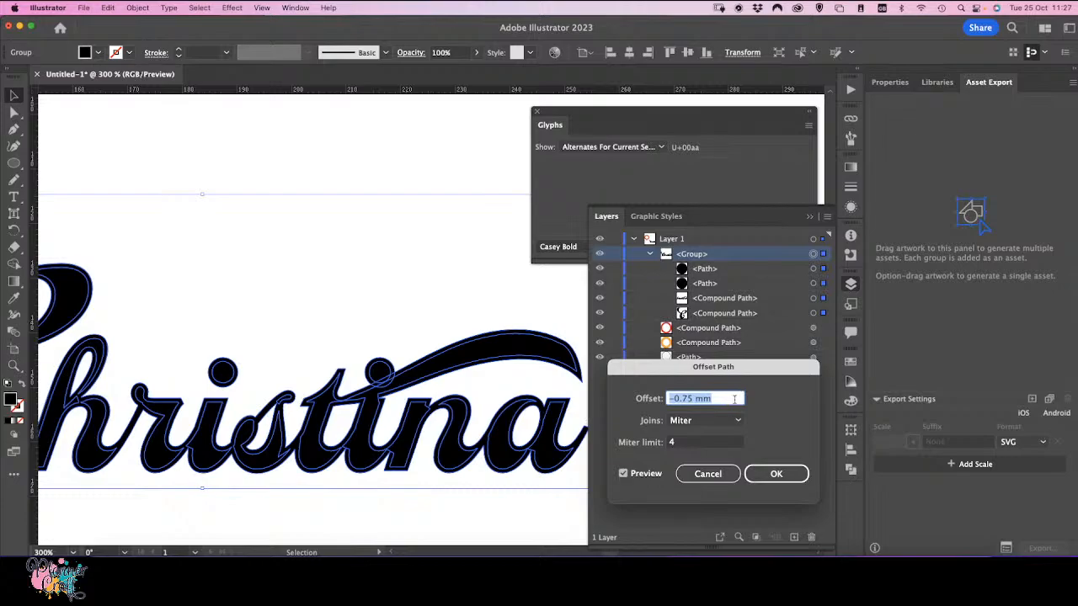
left_click_drag(727, 395, 640, 394)
type("2mm")
left_click(696, 443)
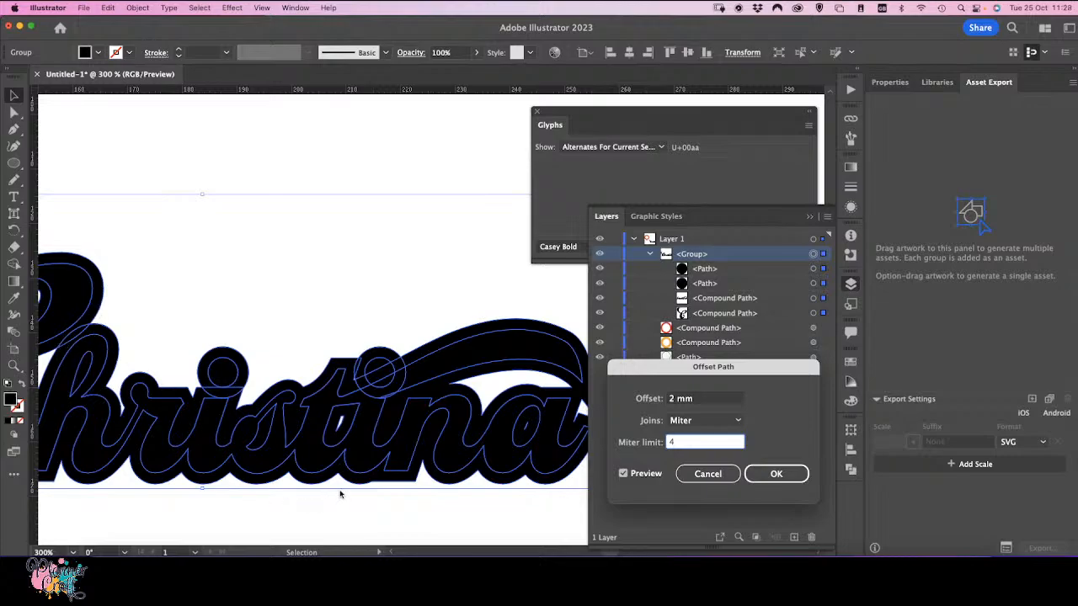
Step: Confirm the 2 mm offset, move the new offset paths out of the name group and group them together
left_click(776, 475)
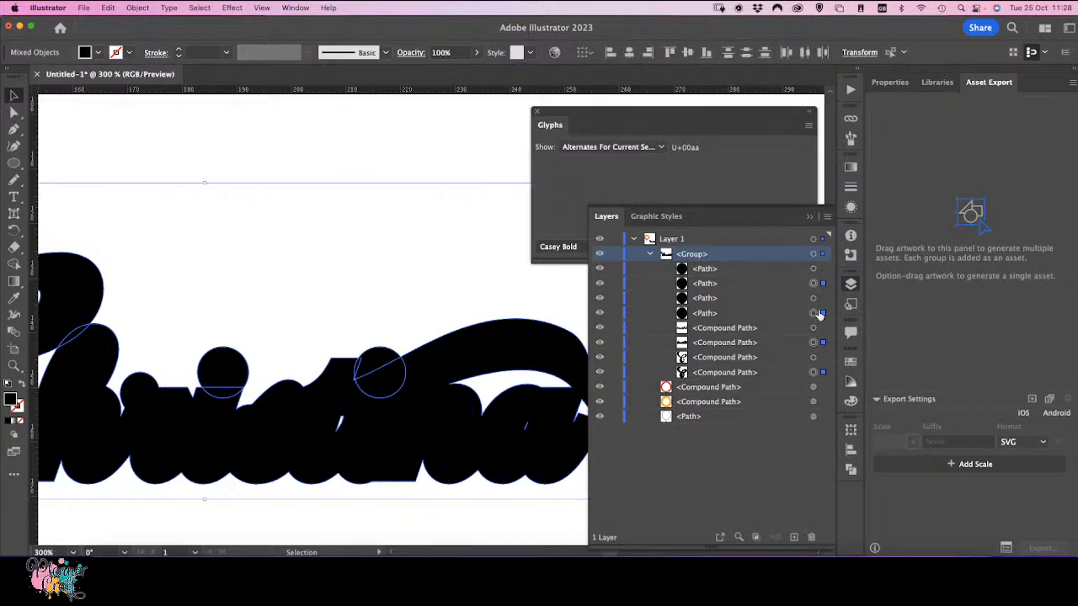
left_click(707, 376)
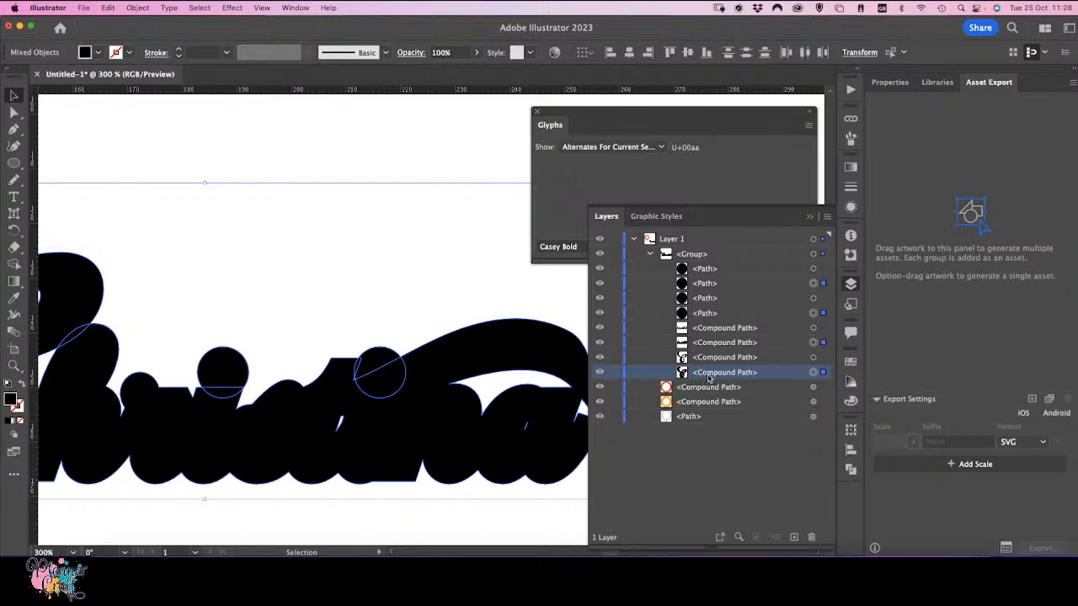
left_click_drag(711, 378, 715, 245)
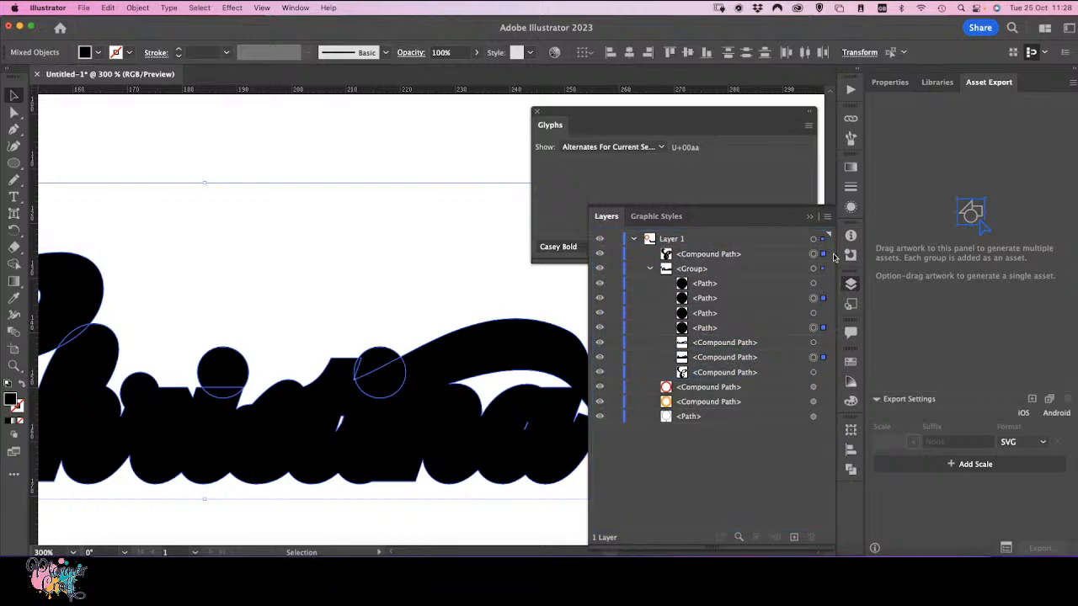
left_click_drag(731, 360, 739, 258)
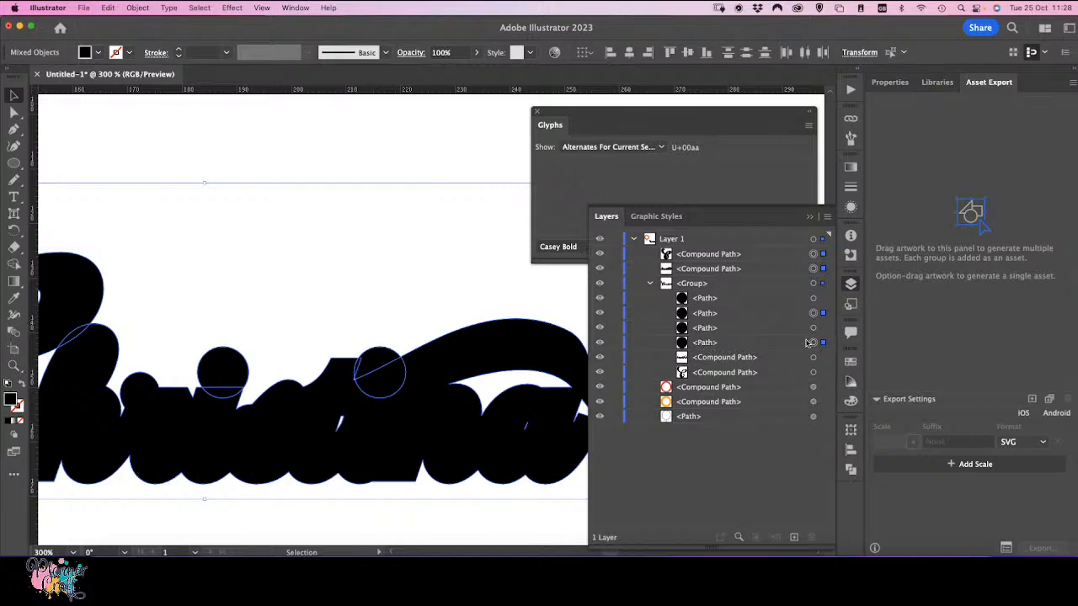
left_click_drag(757, 345, 754, 274)
left_click_drag(765, 327, 755, 294)
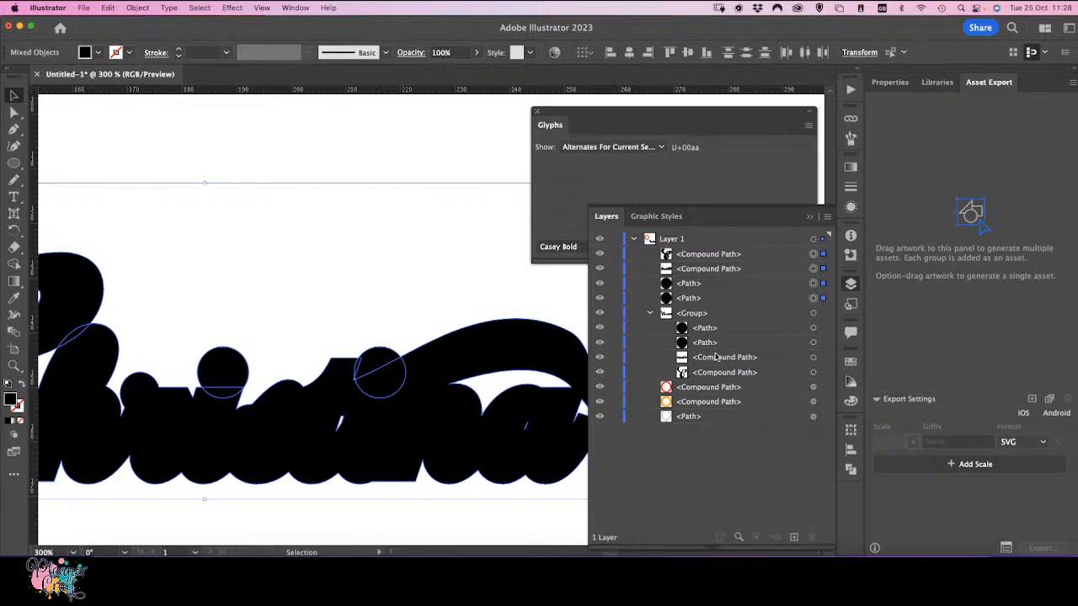
key("super+g")
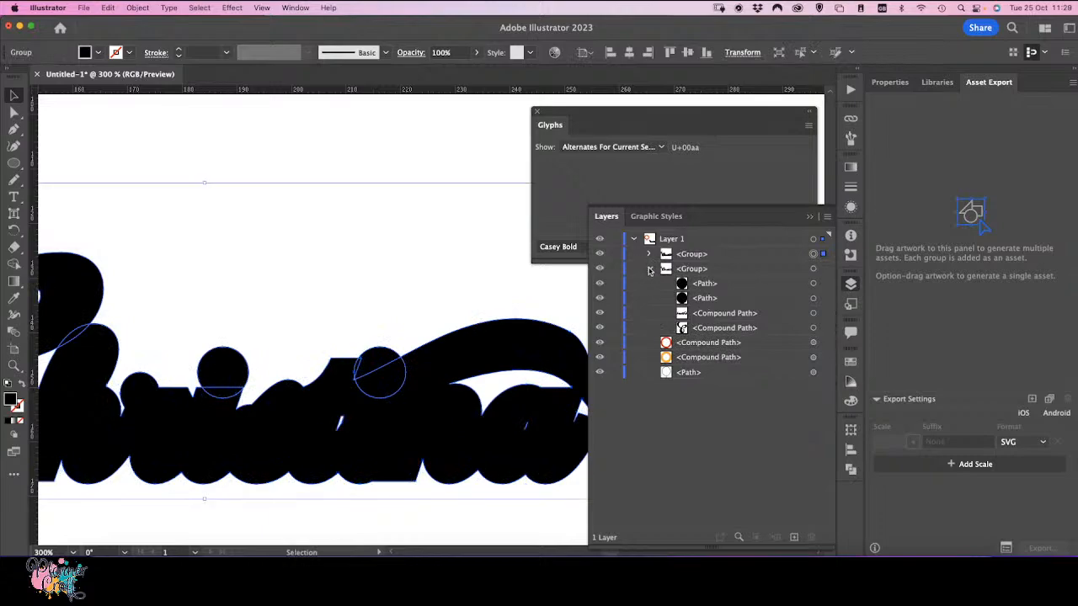
Step: Reorder the layers so the name group sits above the offset outline group
left_click(650, 269)
left_click_drag(715, 269, 734, 248)
left_click_drag(733, 248, 734, 249)
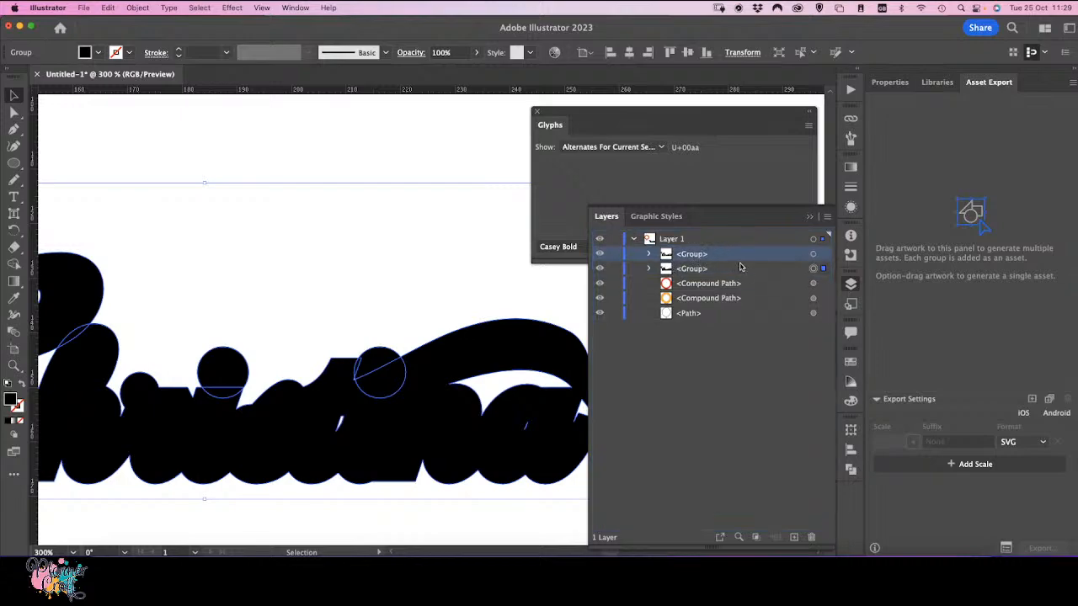
Step: Fill the offset outline group with a grey swatch and deselect
left_click(734, 270)
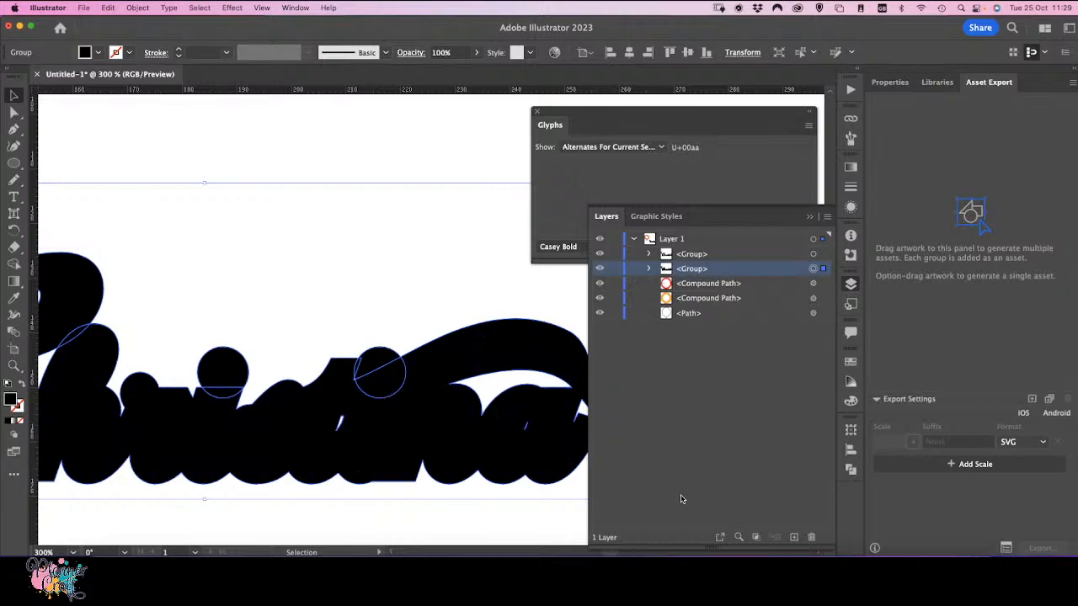
left_click(851, 362)
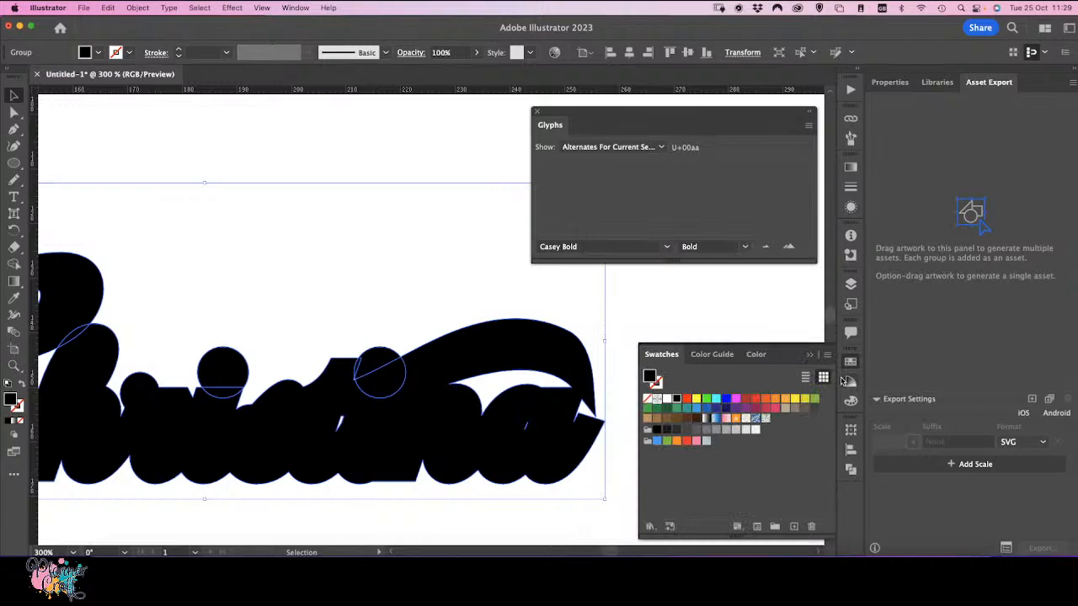
left_click(706, 431)
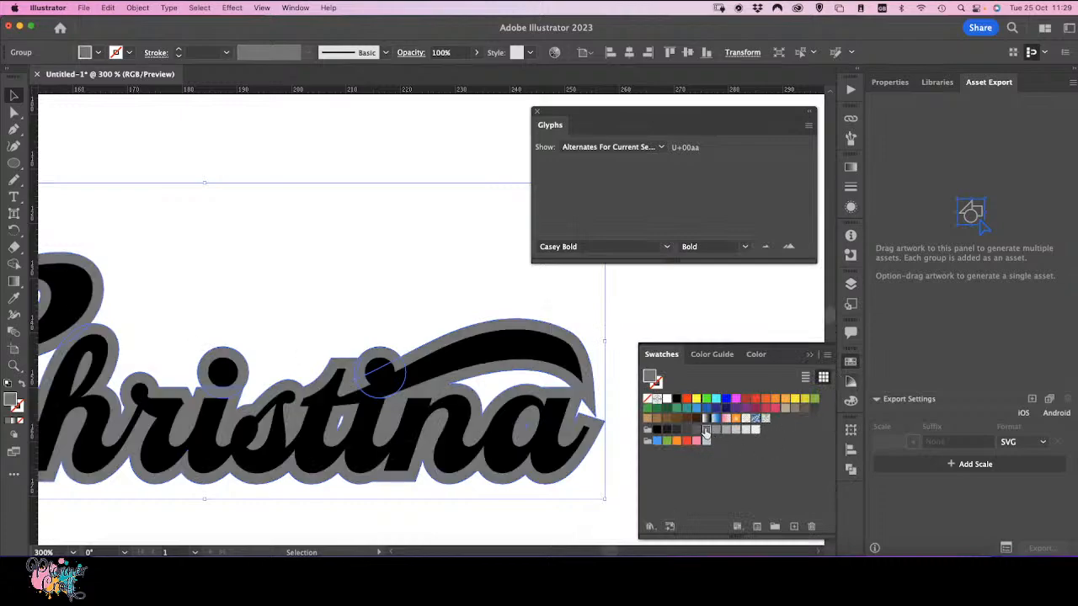
left_click(659, 307)
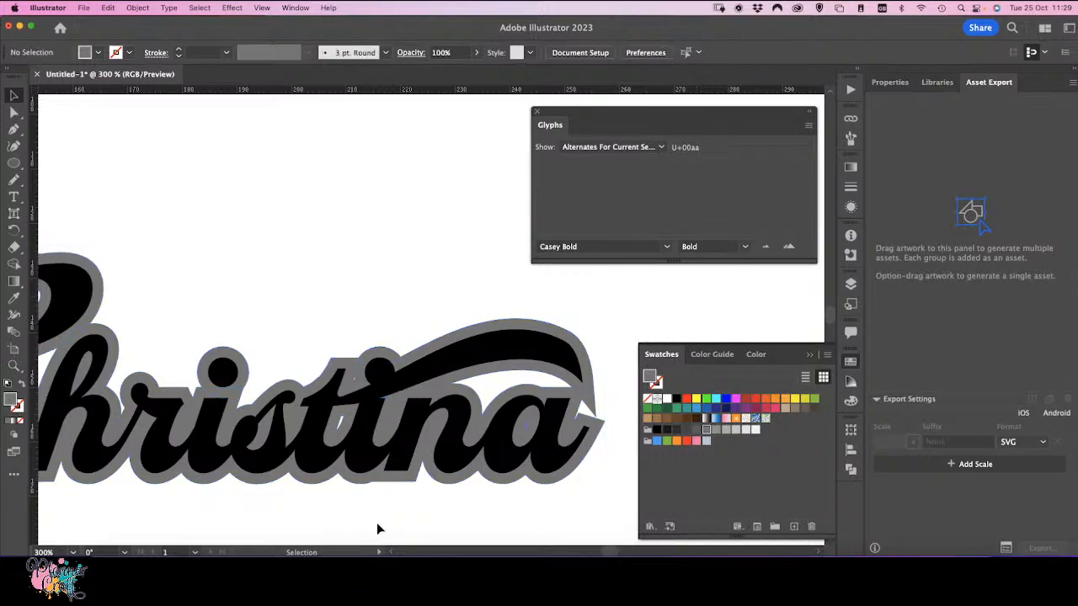
Step: Select the grey offset outline group and unite its paths into one shape with Pathfinder
key("a")
key("super+minus")
key("v")
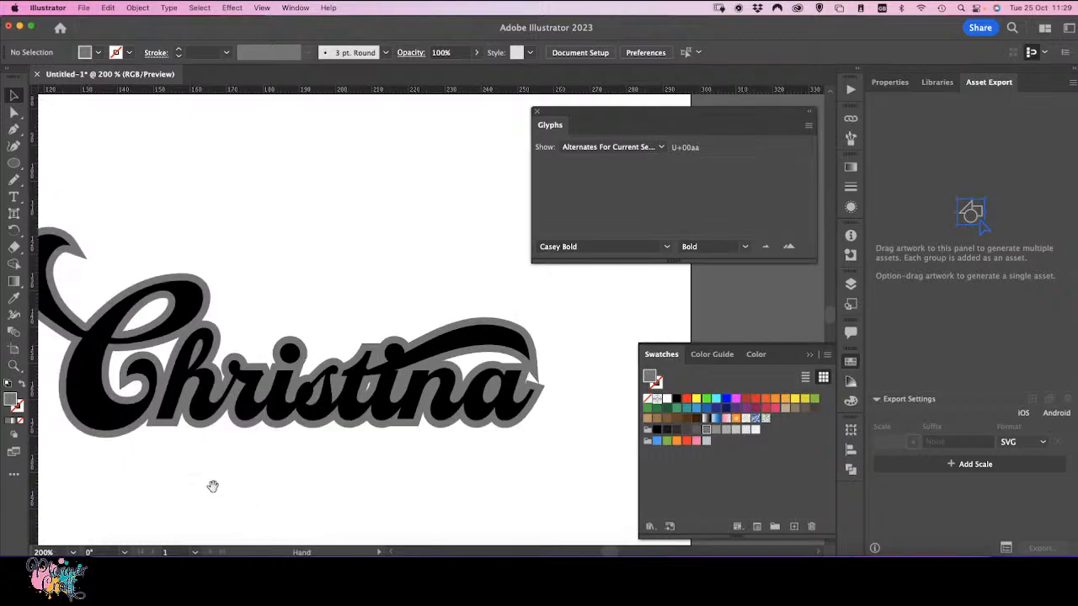
left_click_drag(211, 486, 250, 521)
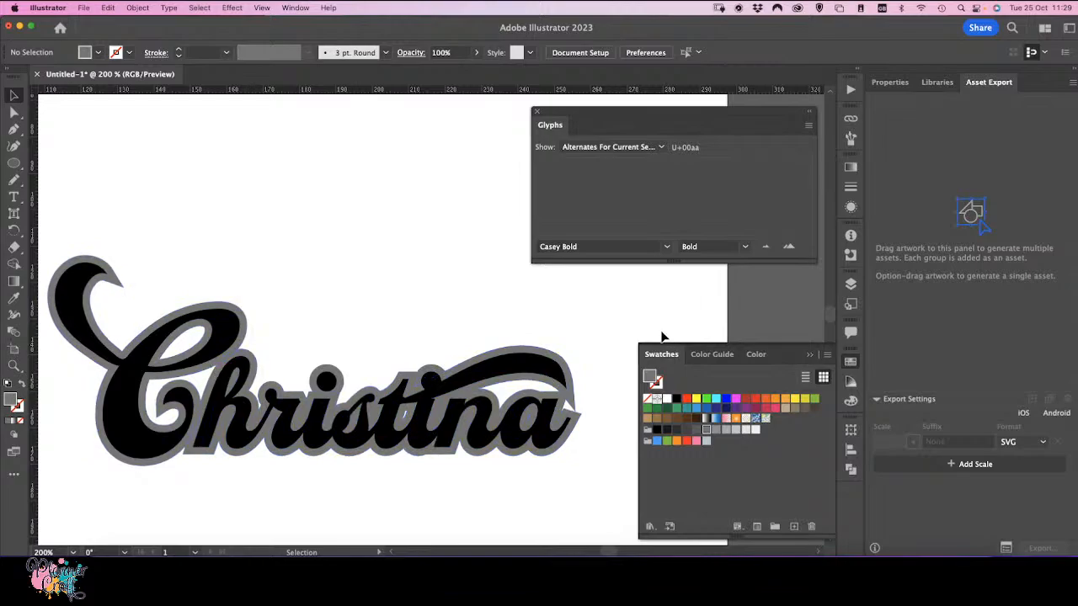
left_click(850, 469)
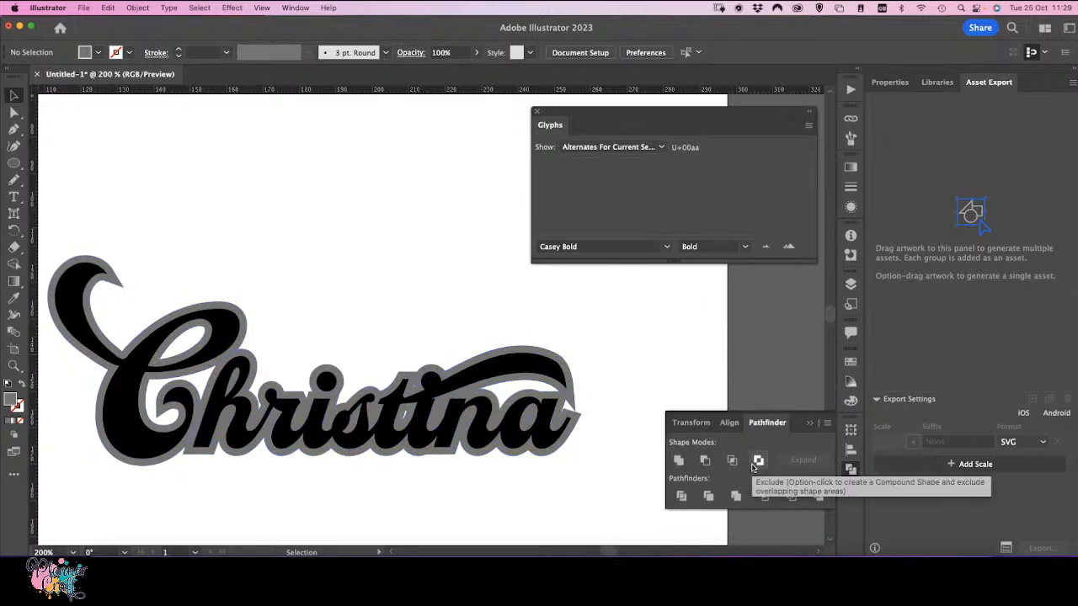
left_click(851, 283)
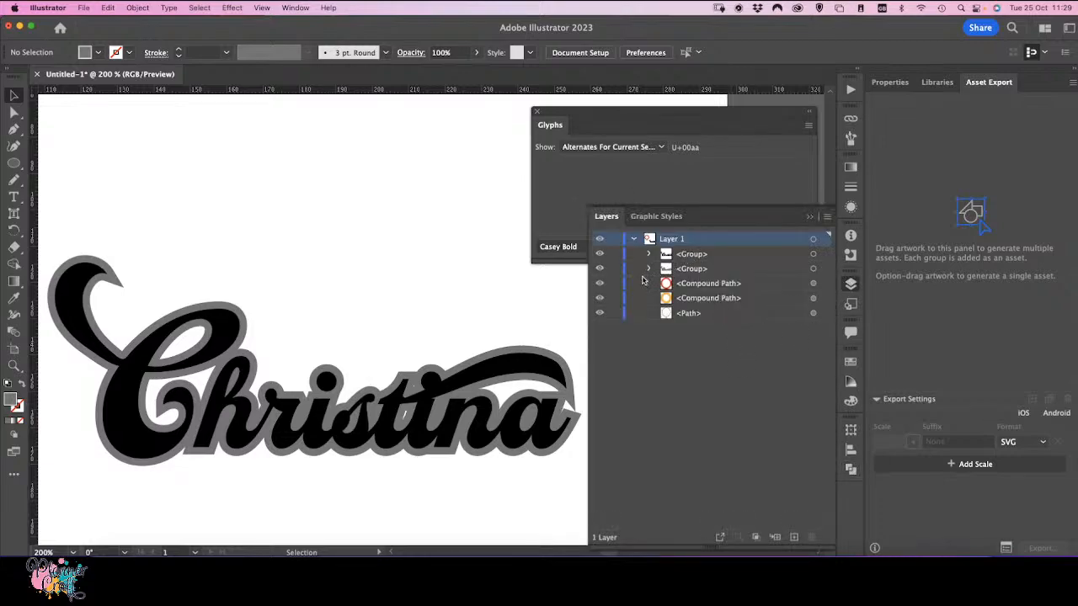
left_click(824, 255)
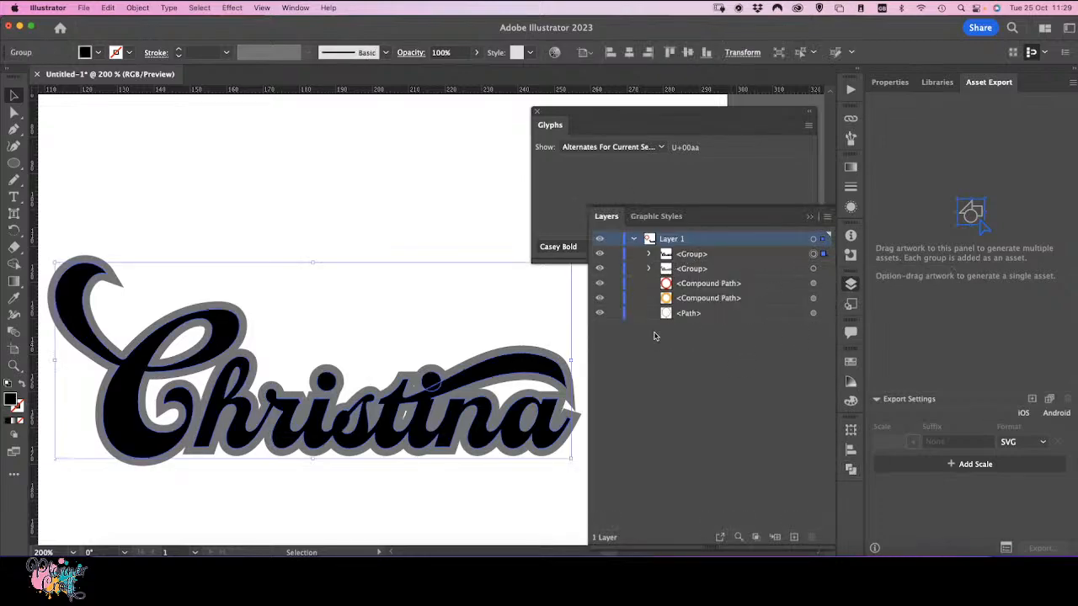
left_click(822, 269)
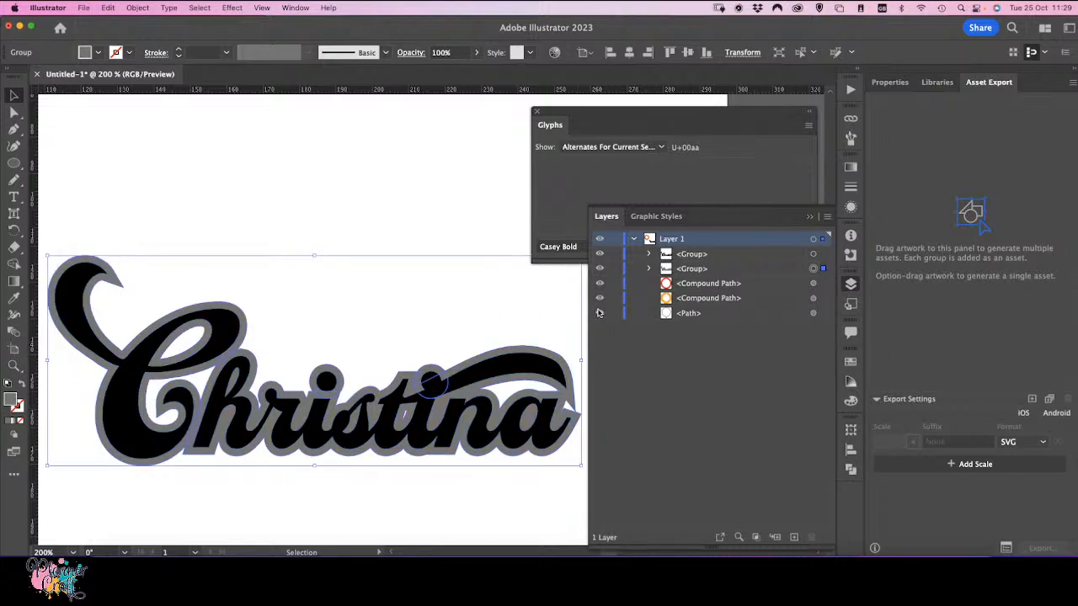
left_click(850, 472)
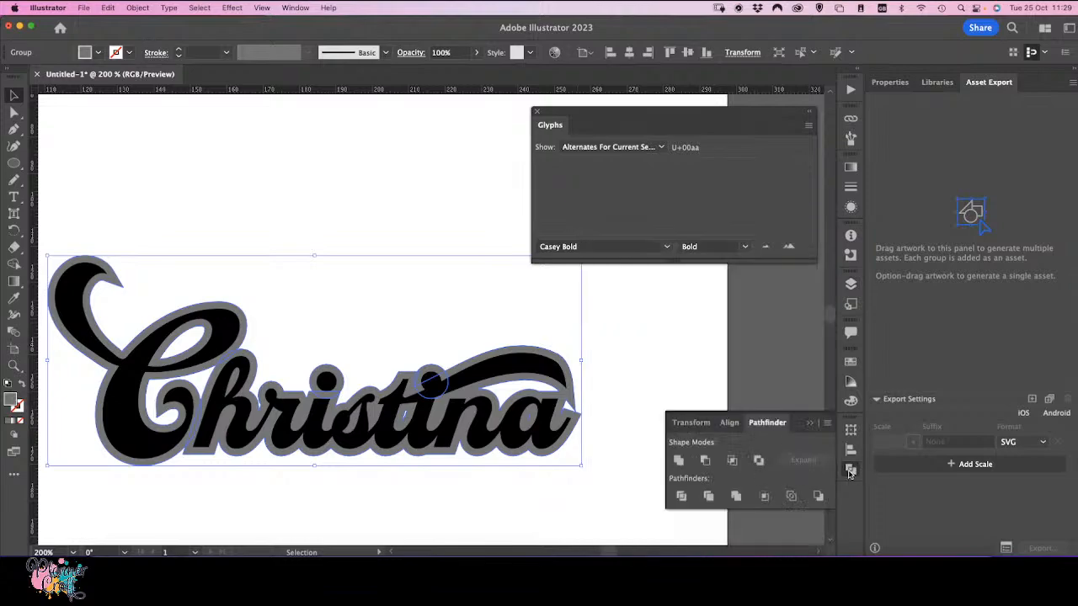
left_click(679, 461)
Step: Delete the small stray sliver left inside the offset outline within the 'a'
key("super+equal")
key("super+equal")
key("super+equal")
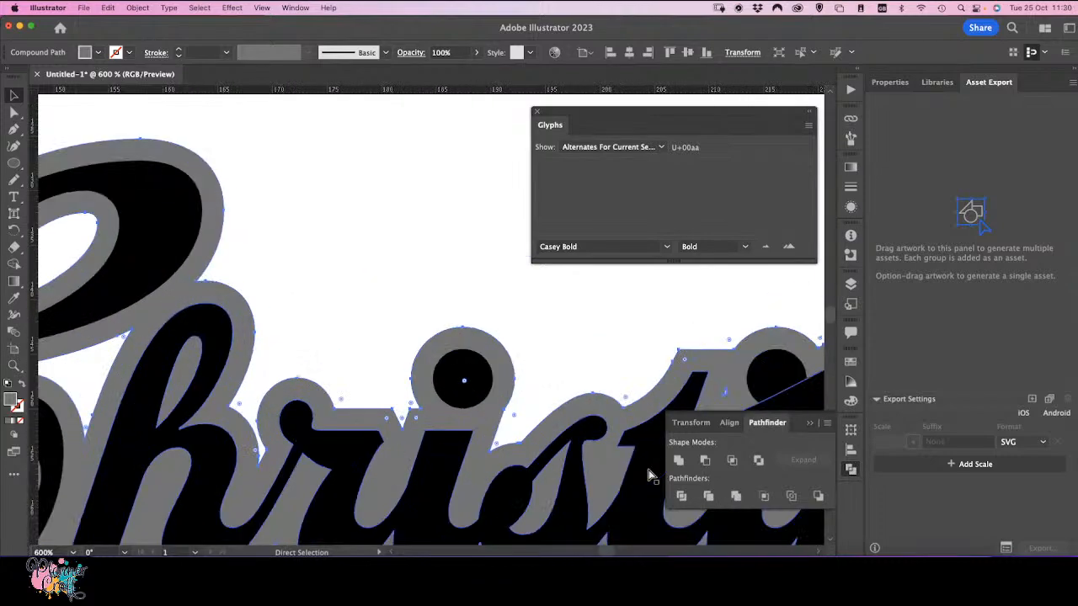
key("space")
left_click_drag(579, 378, 223, 315)
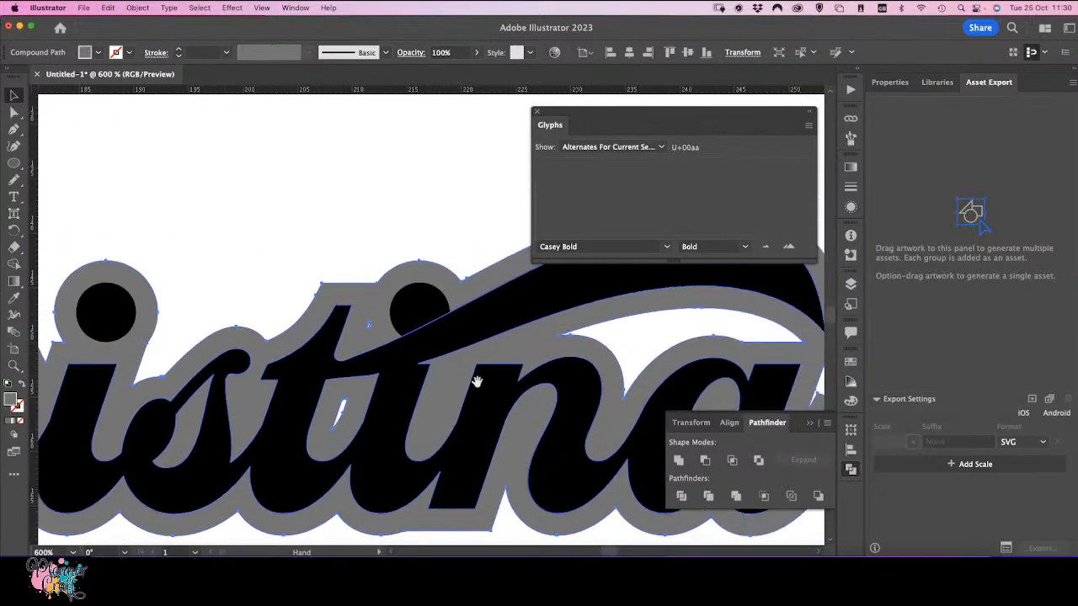
left_click_drag(471, 384, 185, 383)
left_click_drag(566, 421, 581, 438)
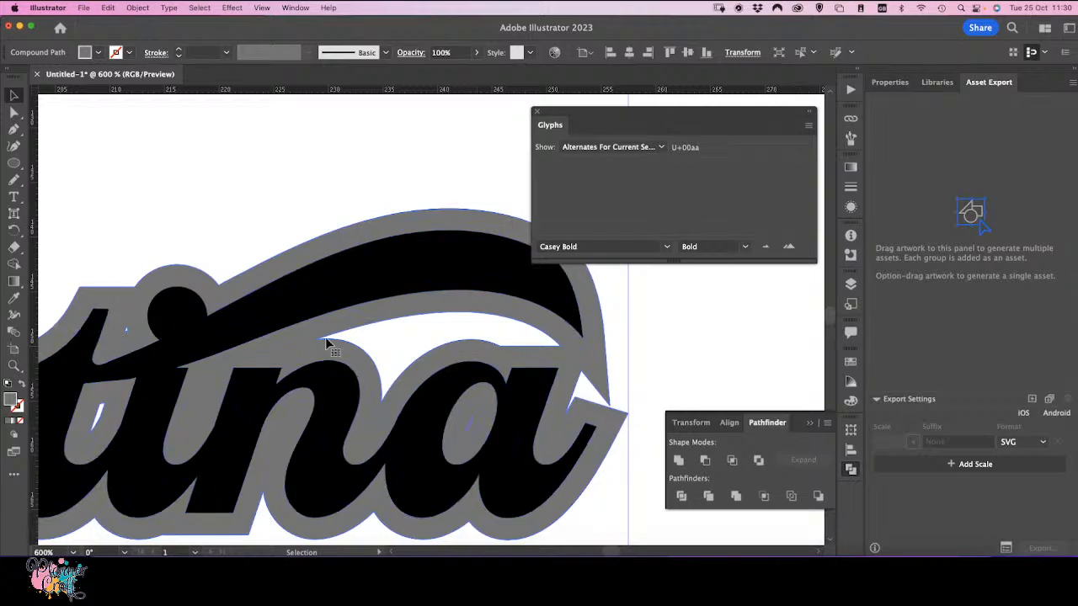
left_click(13, 112)
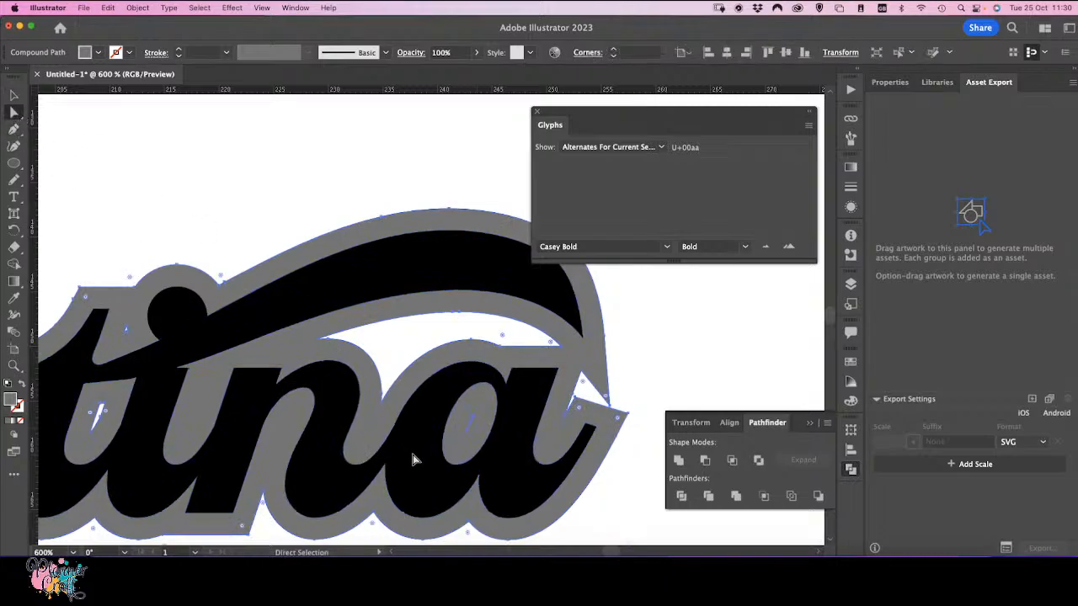
left_click(468, 433)
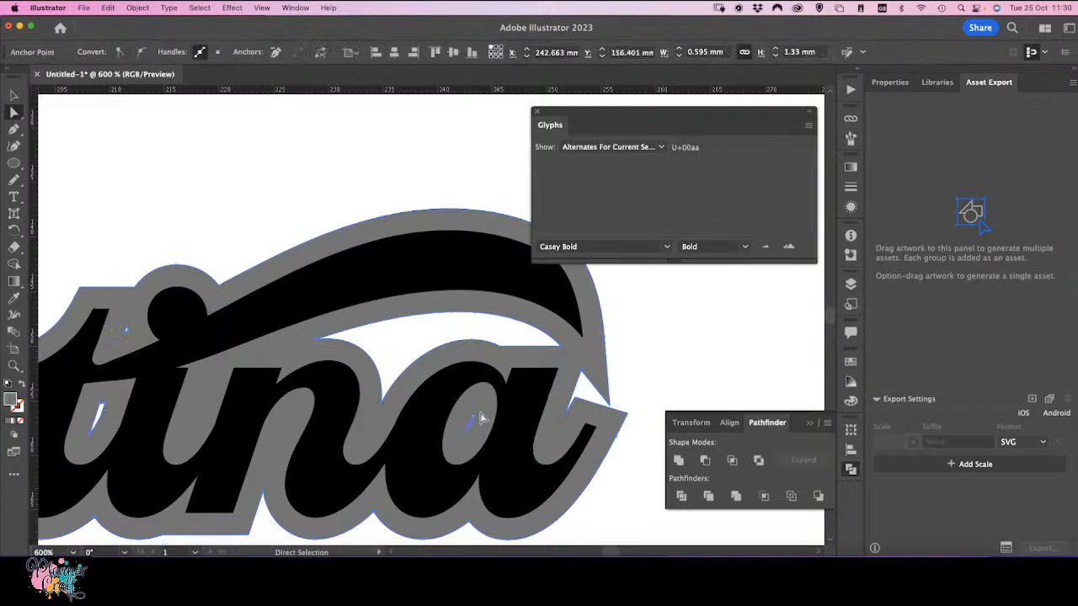
key("Delete")
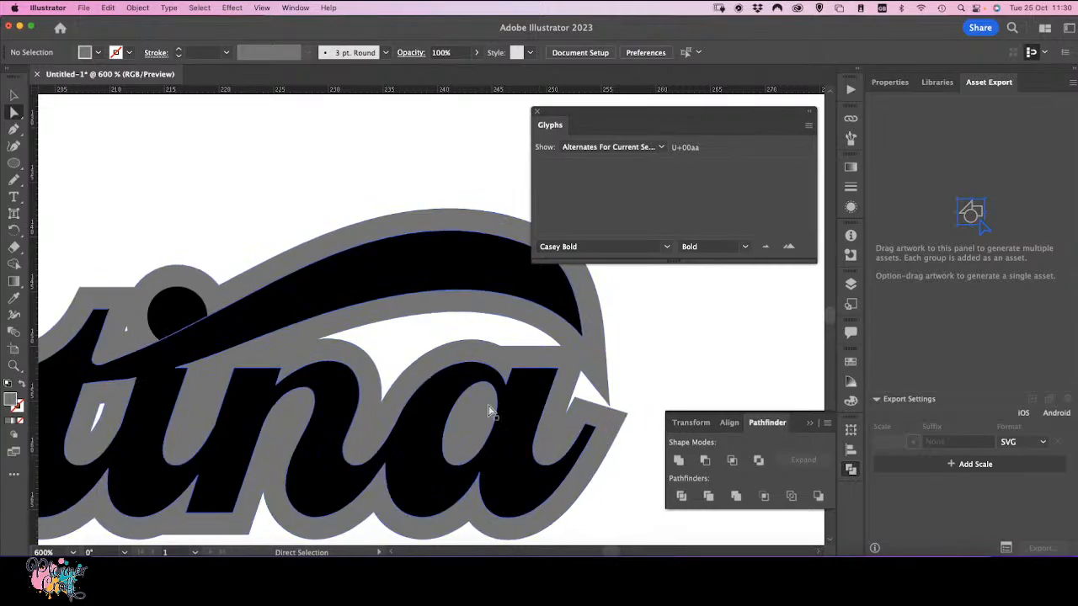
Step: Round and reshape the offset outline's sharp corners at the swash tip beside the 'a' using live corners, about 1.4 mm
left_click(619, 421)
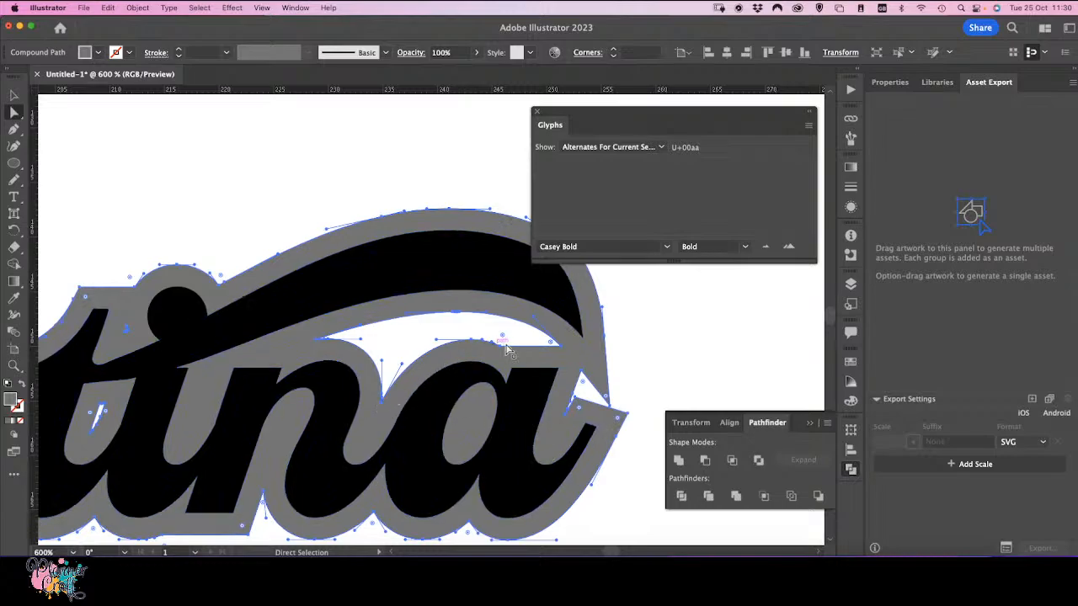
left_click(619, 420)
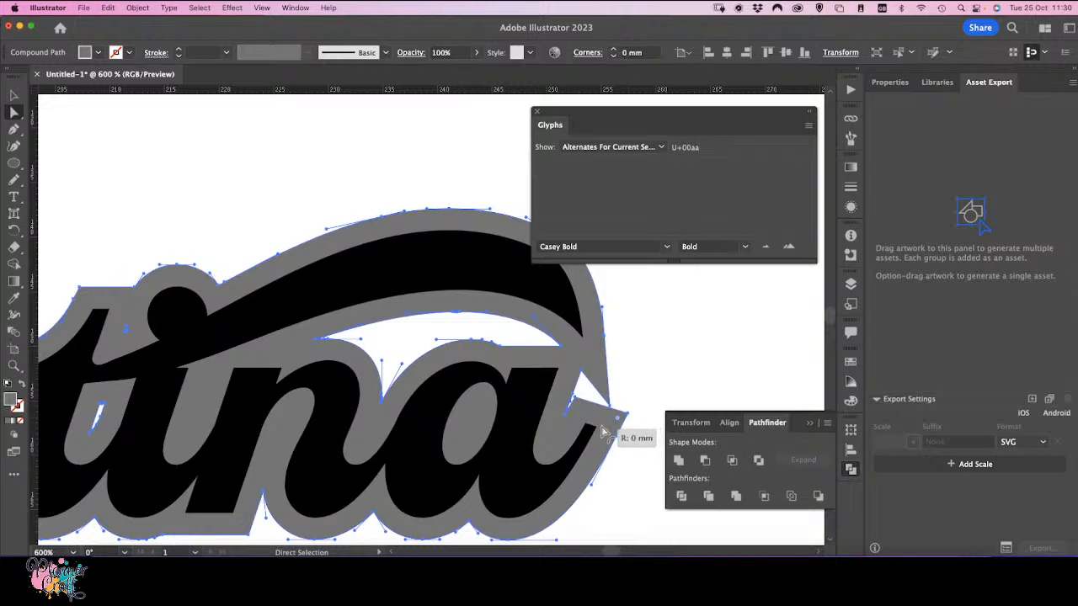
left_click(621, 423)
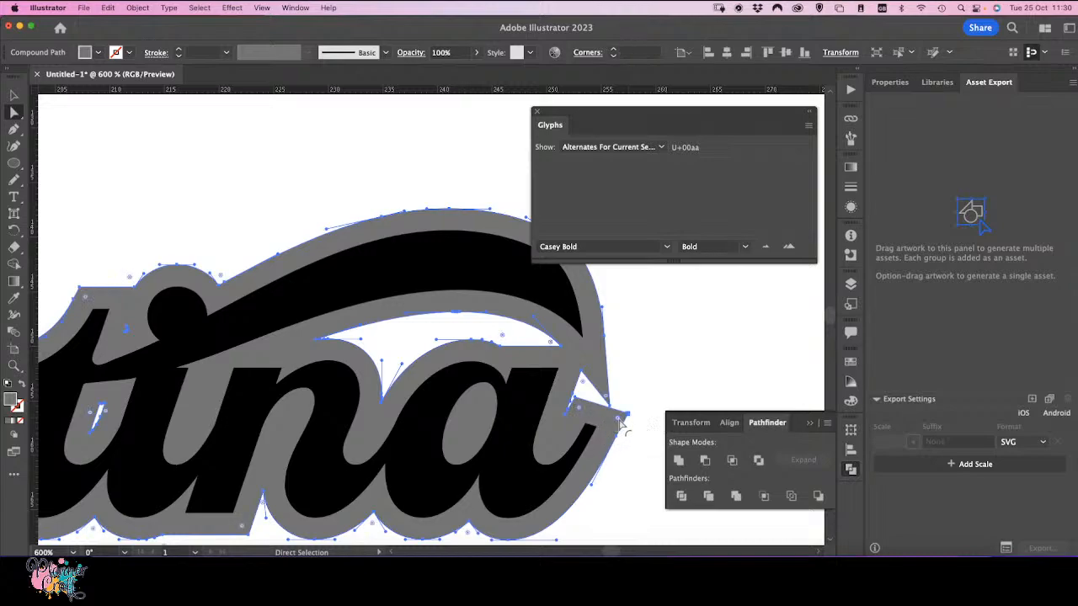
left_click_drag(619, 421, 599, 431)
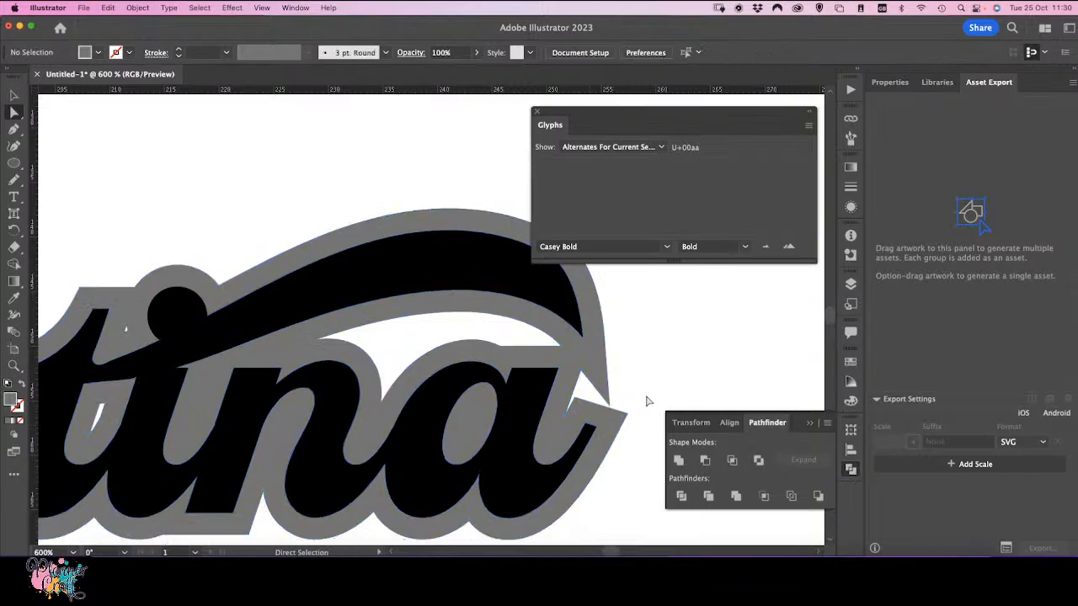
left_click(610, 422)
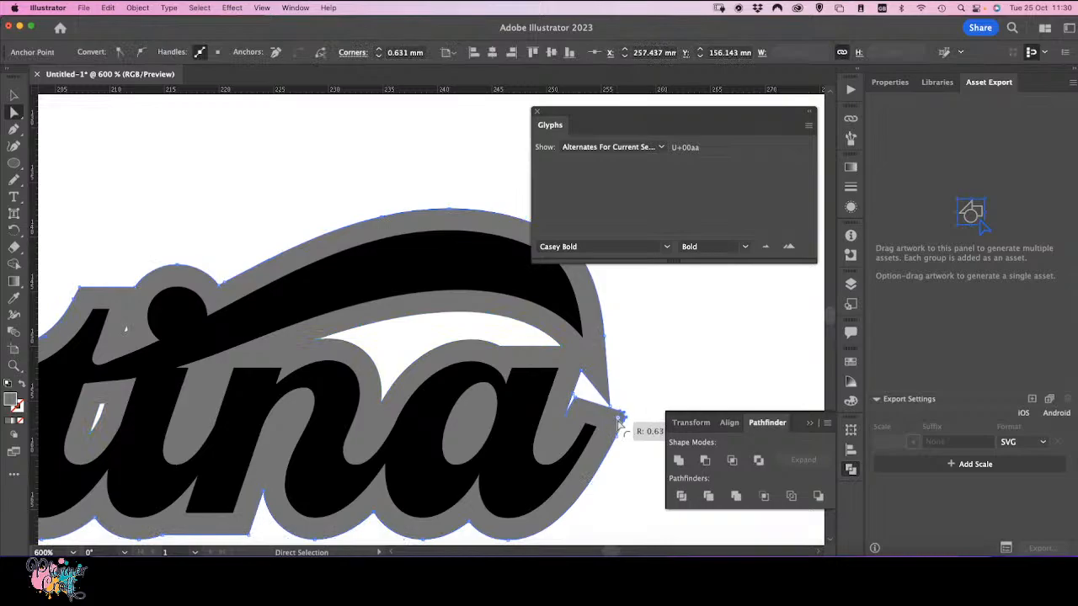
left_click_drag(610, 428, 583, 417)
left_click(576, 397)
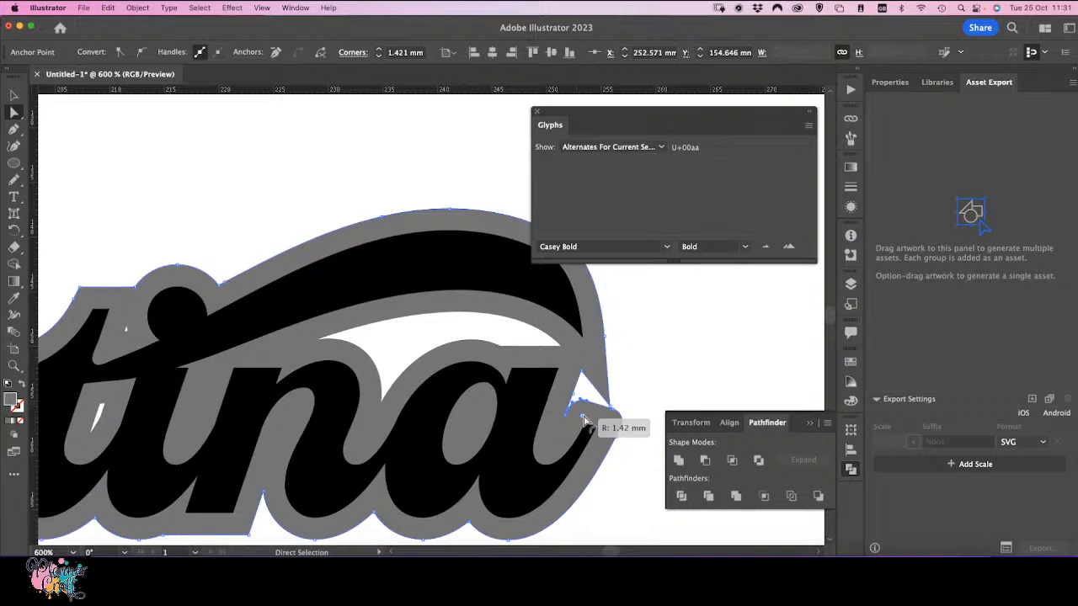
left_click_drag(584, 421, 585, 422)
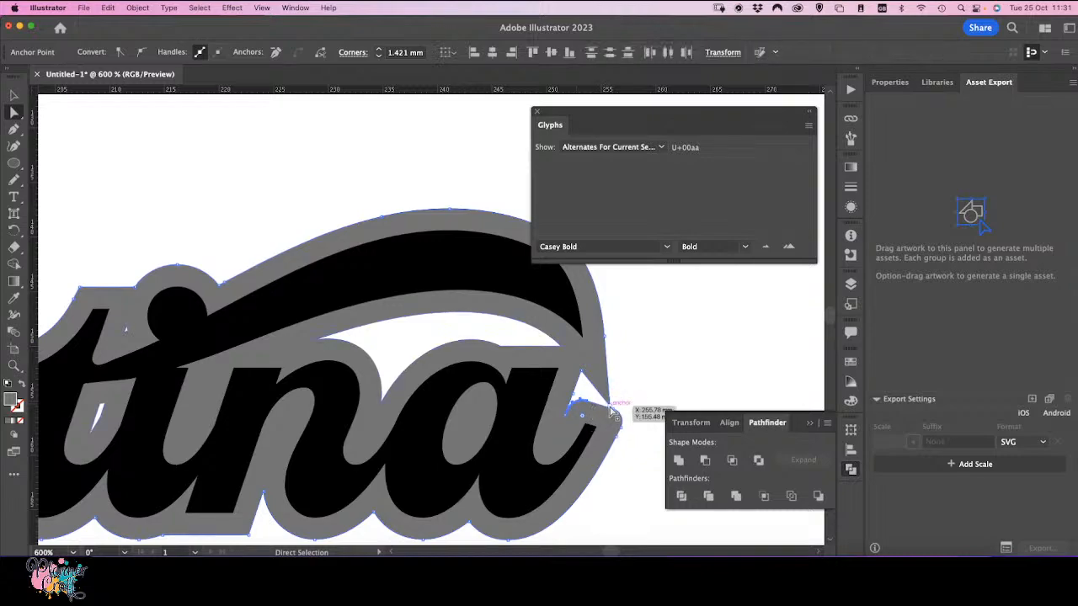
left_click(613, 414)
left_click_drag(606, 405, 592, 371)
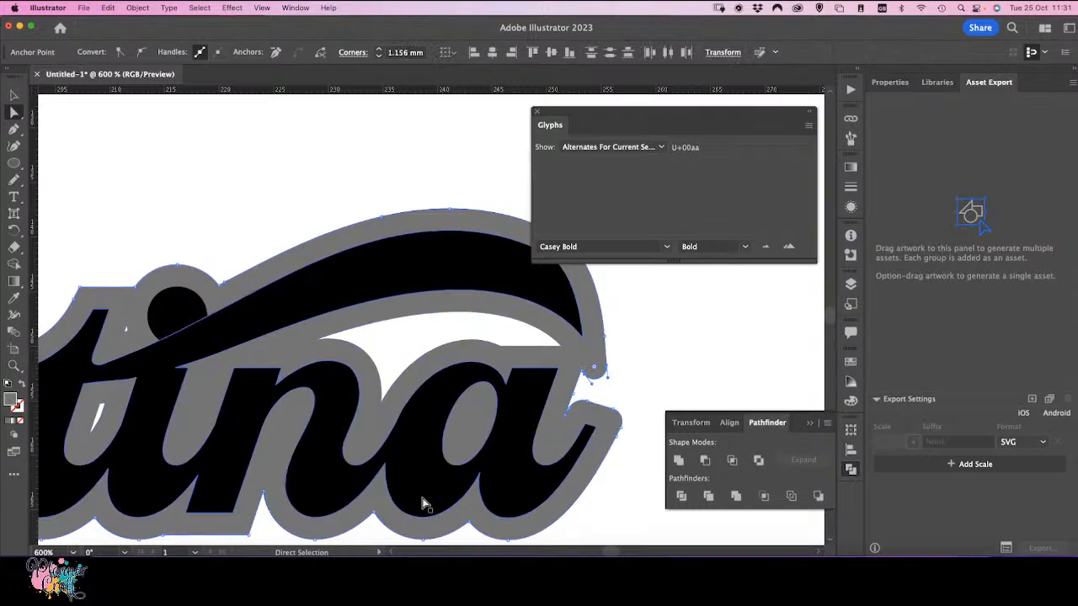
Step: Round both sharp tips of the white gap between the swash and the 'n' in the offset outline using live corners
scroll(423, 504, "up", 4)
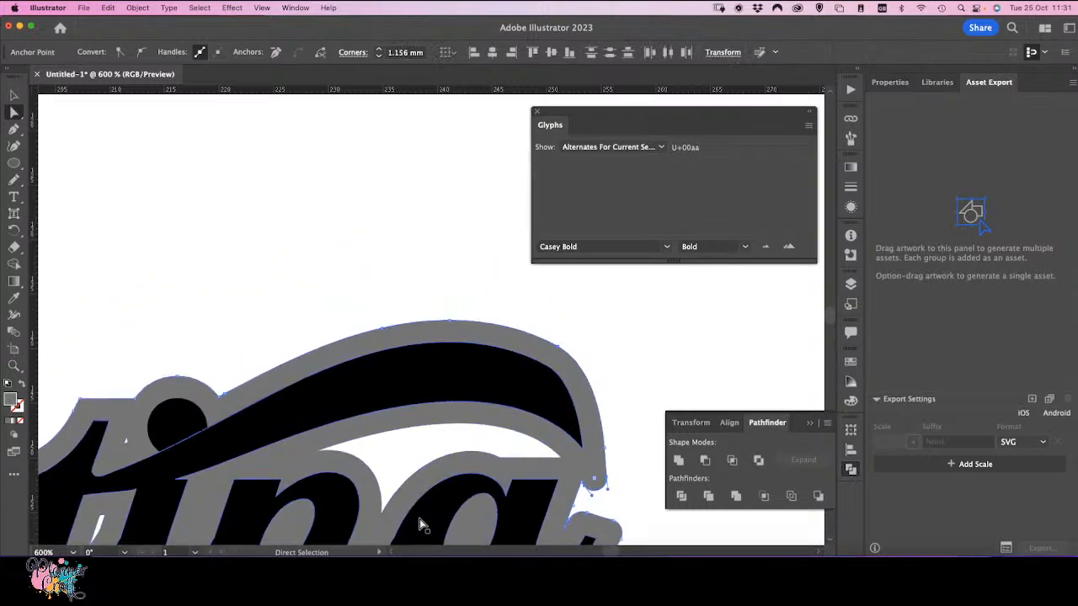
scroll(424, 525, "down", 5)
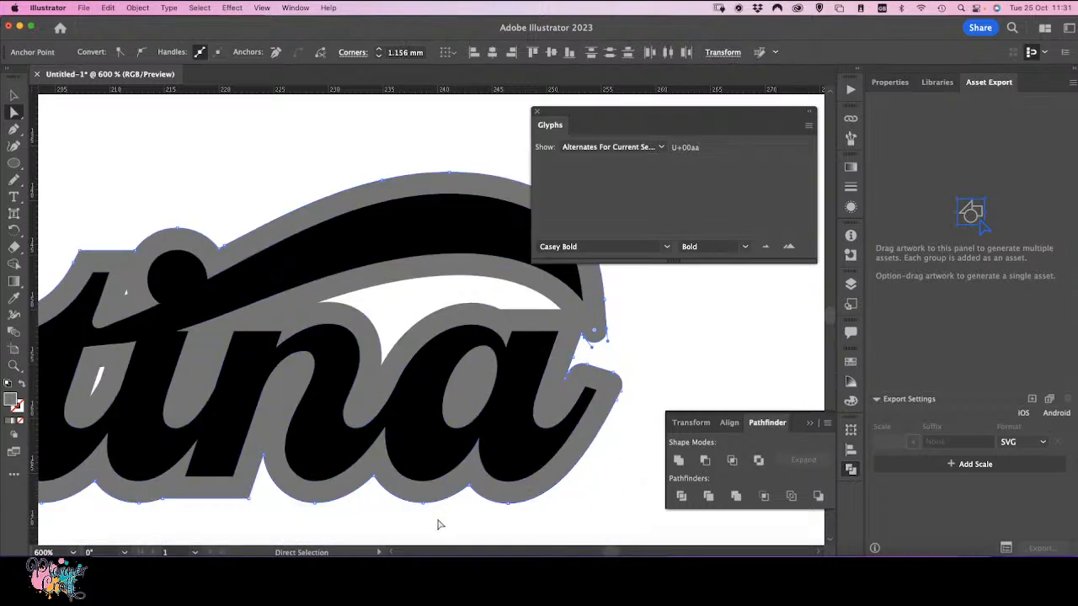
left_click(318, 306)
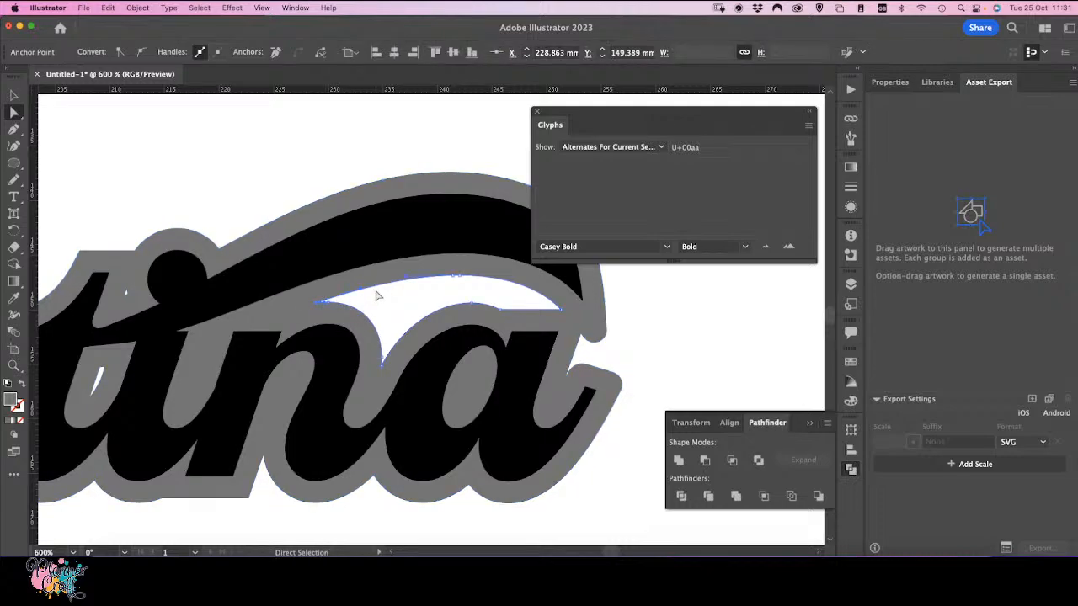
key("super+=")
key("super+=")
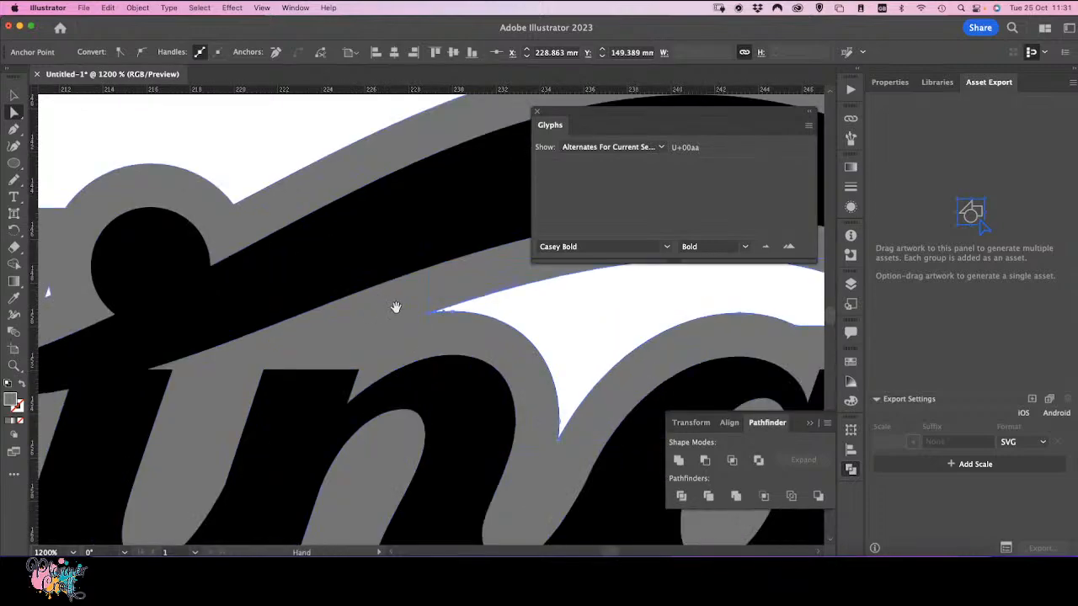
left_click_drag(480, 320, 116, 371)
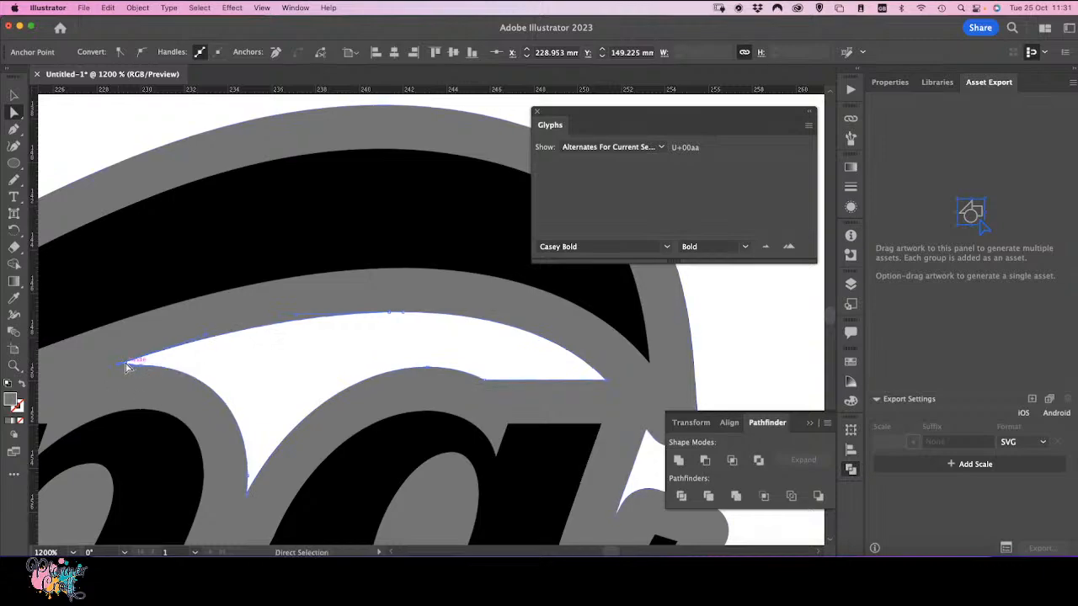
left_click_drag(126, 363, 124, 360)
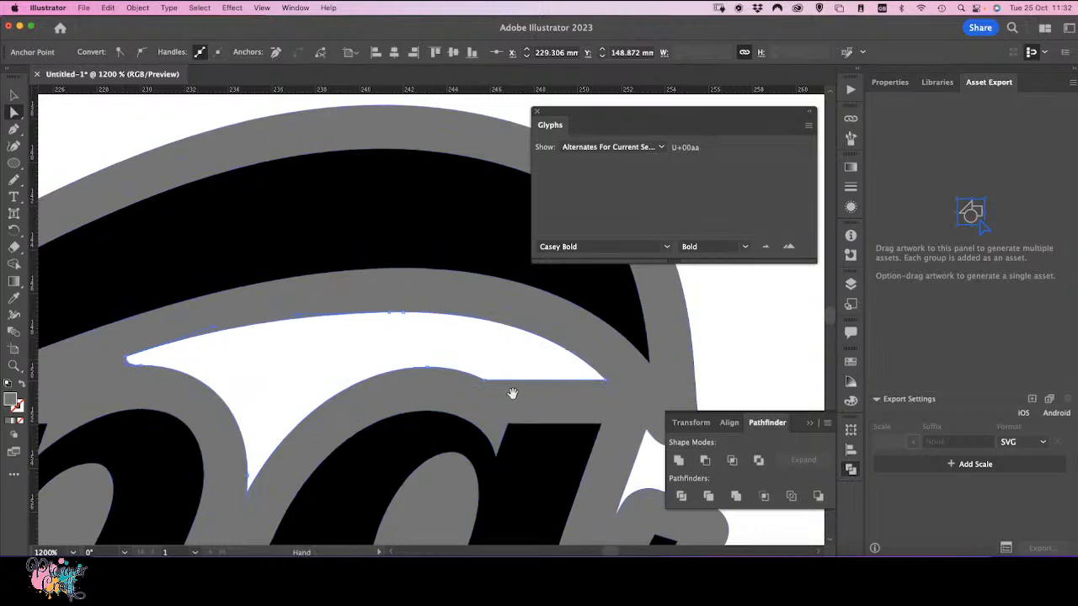
left_click(605, 380)
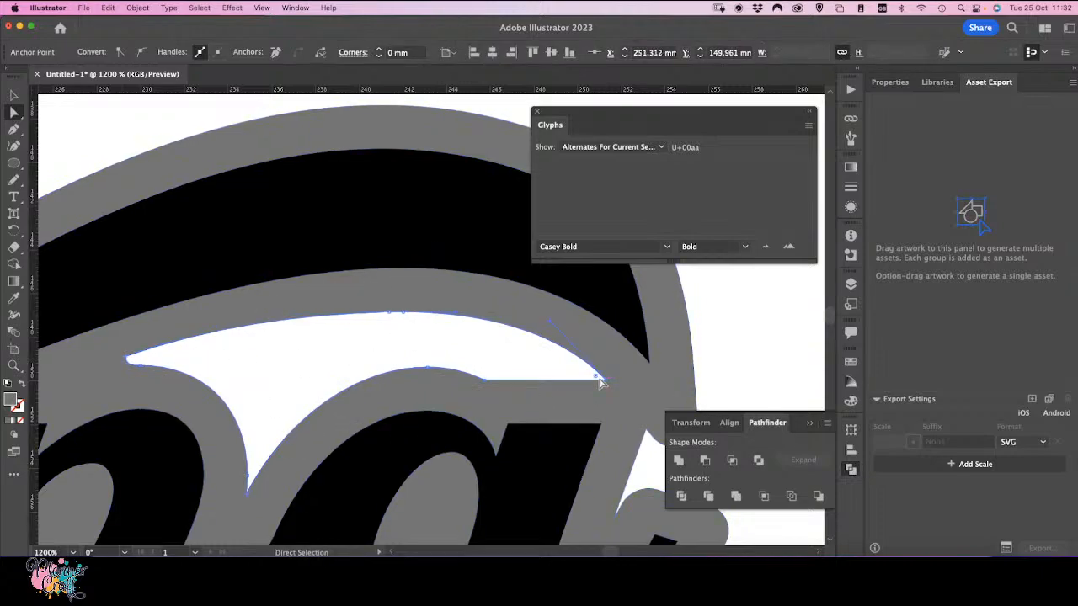
left_click_drag(595, 380, 592, 378)
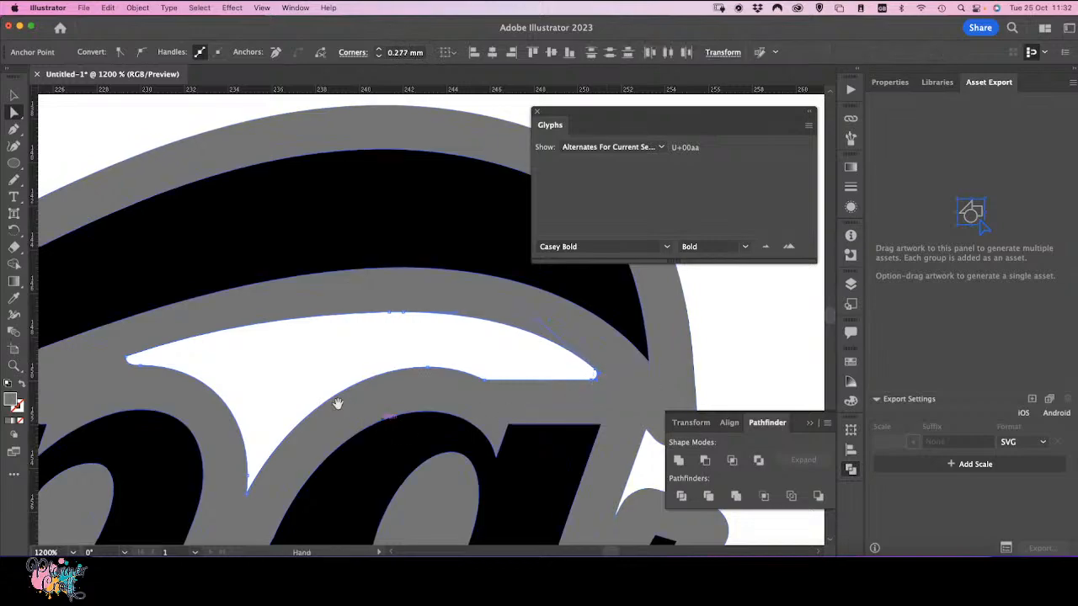
Step: Delete the tiny stray sliver left in the offset outline between the 't' and the 'i' dot
left_click_drag(157, 408, 461, 367)
left_click_drag(271, 343, 486, 430)
left_click_drag(311, 399, 353, 306)
left_click(356, 305)
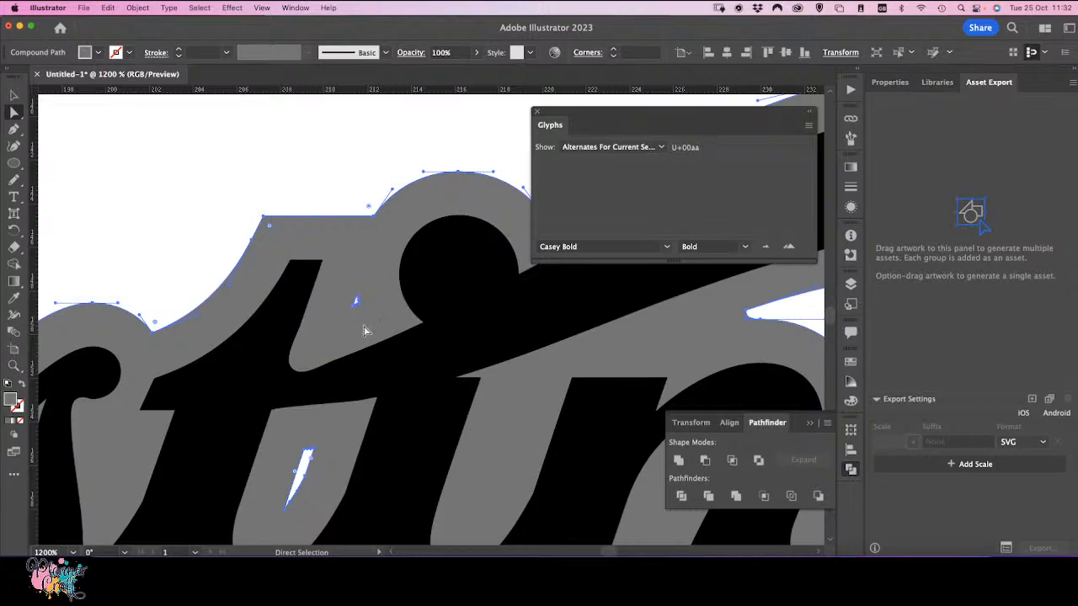
left_click(850, 55)
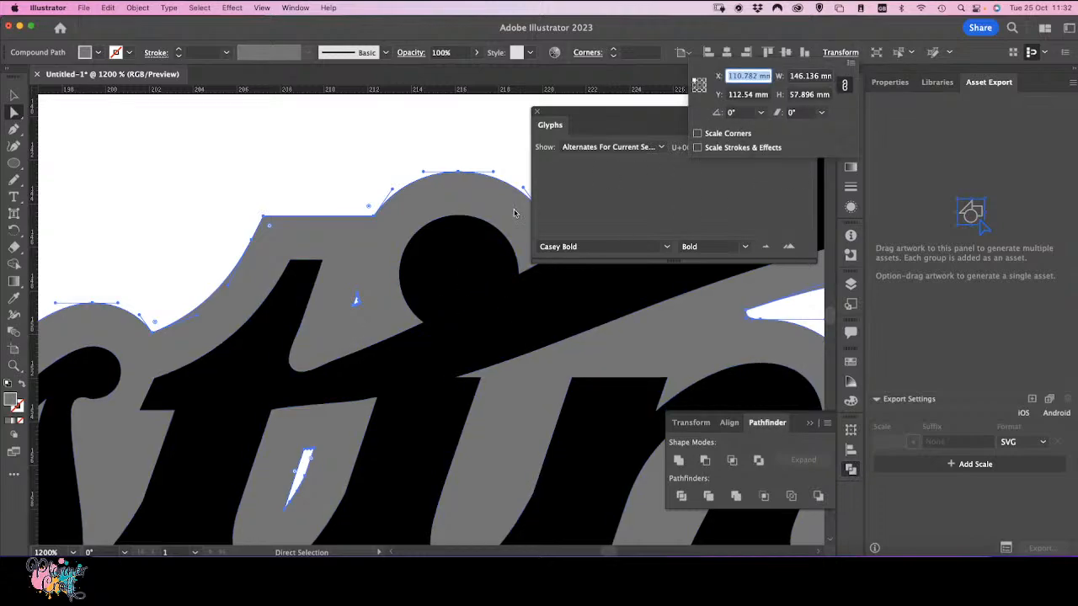
left_click(371, 287)
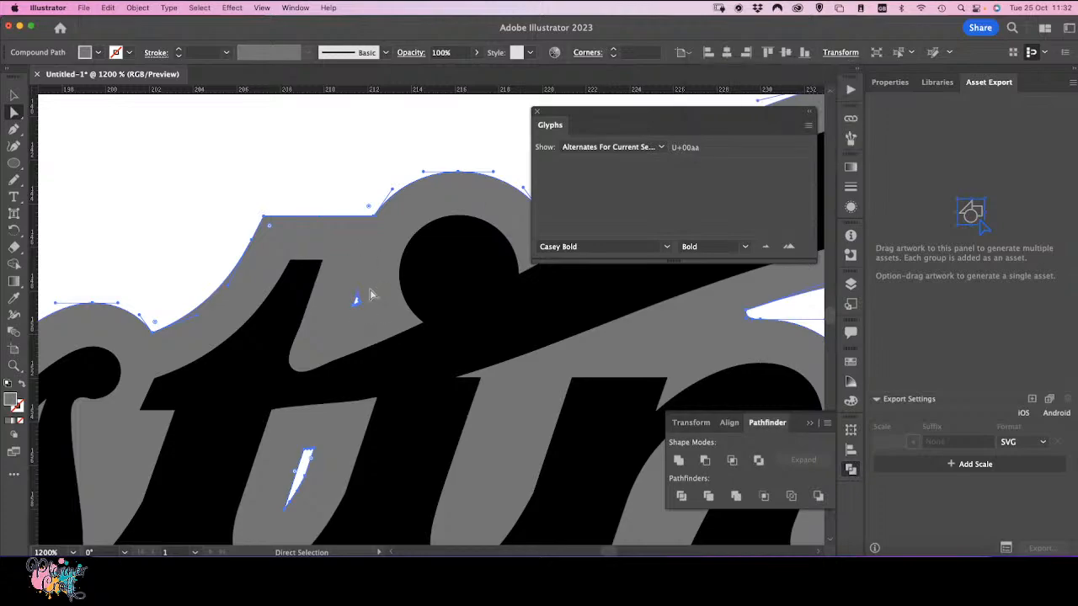
left_click(14, 95)
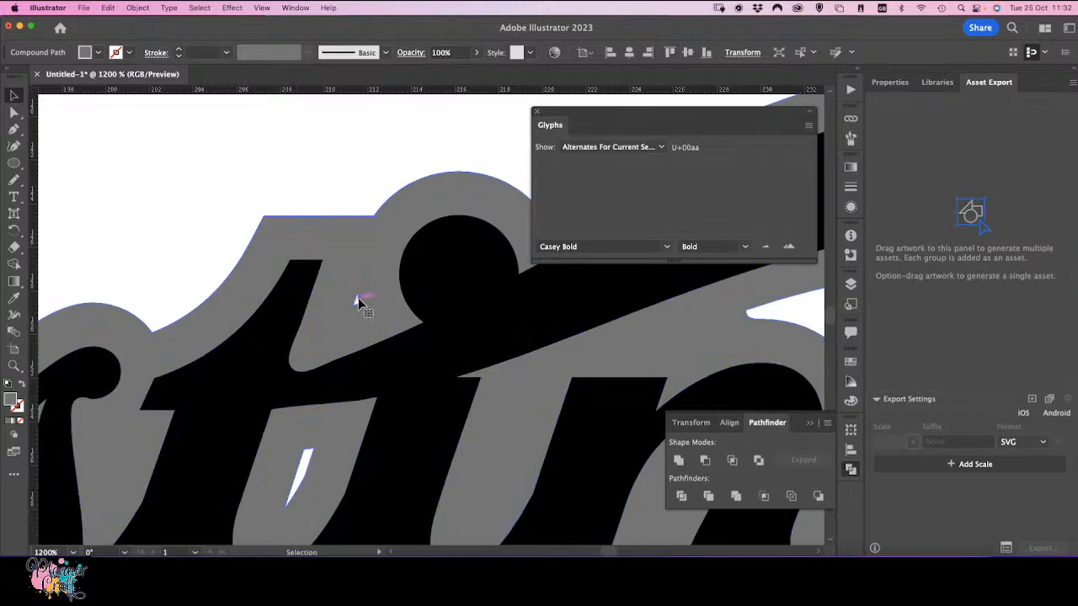
key("a")
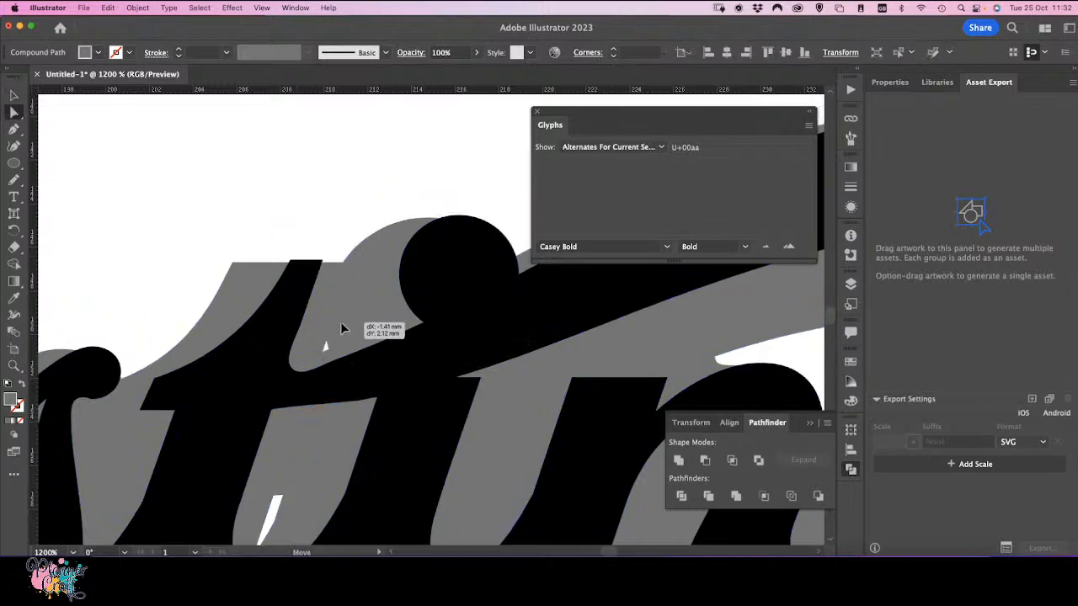
key("v")
key("a")
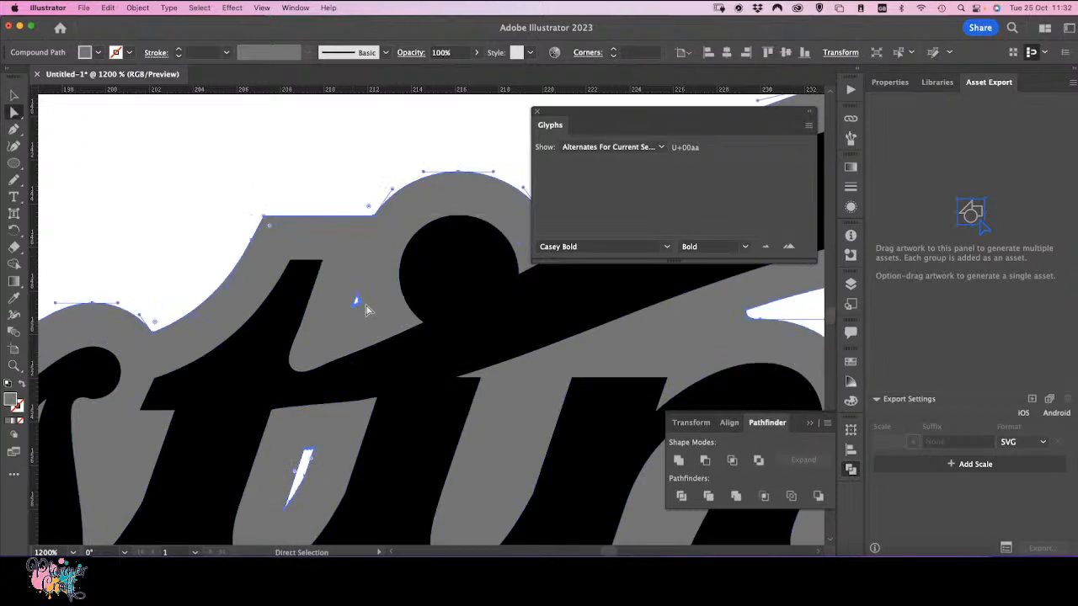
left_click_drag(370, 291, 368, 290)
left_click(356, 301)
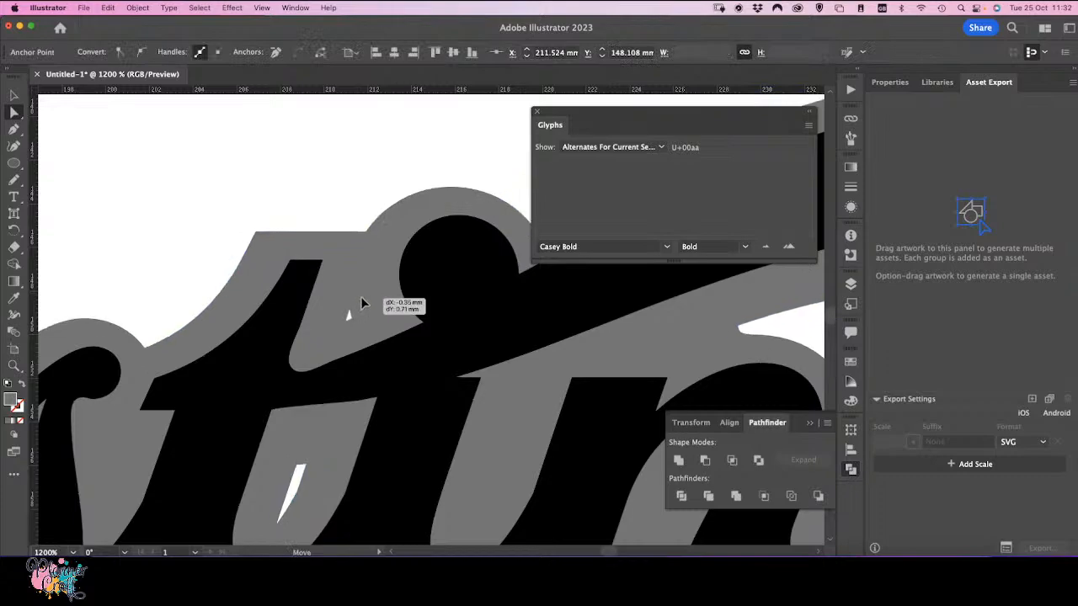
left_click(366, 303)
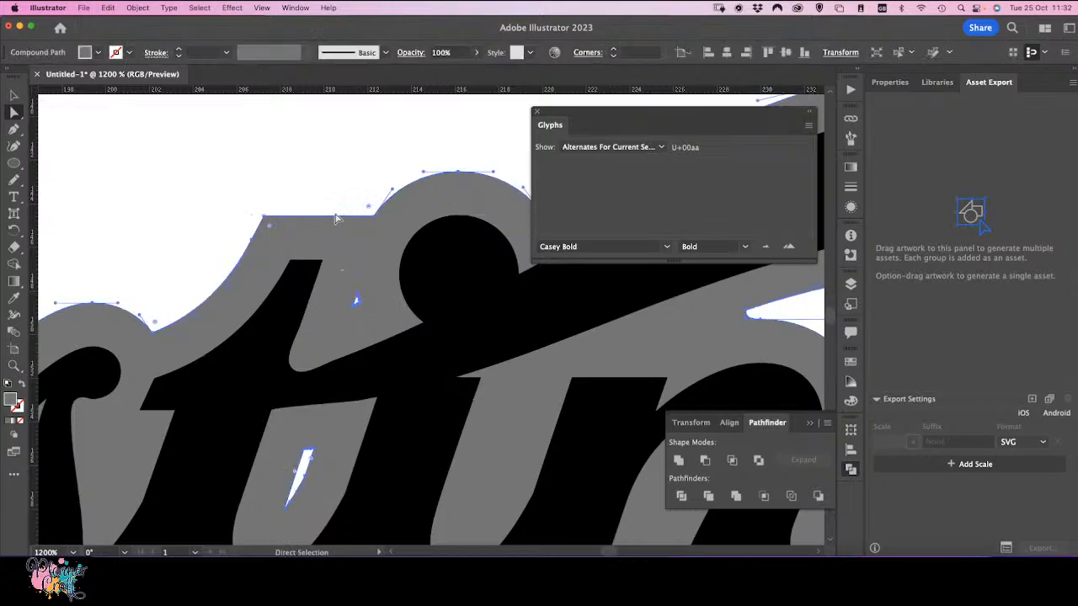
left_click(356, 300)
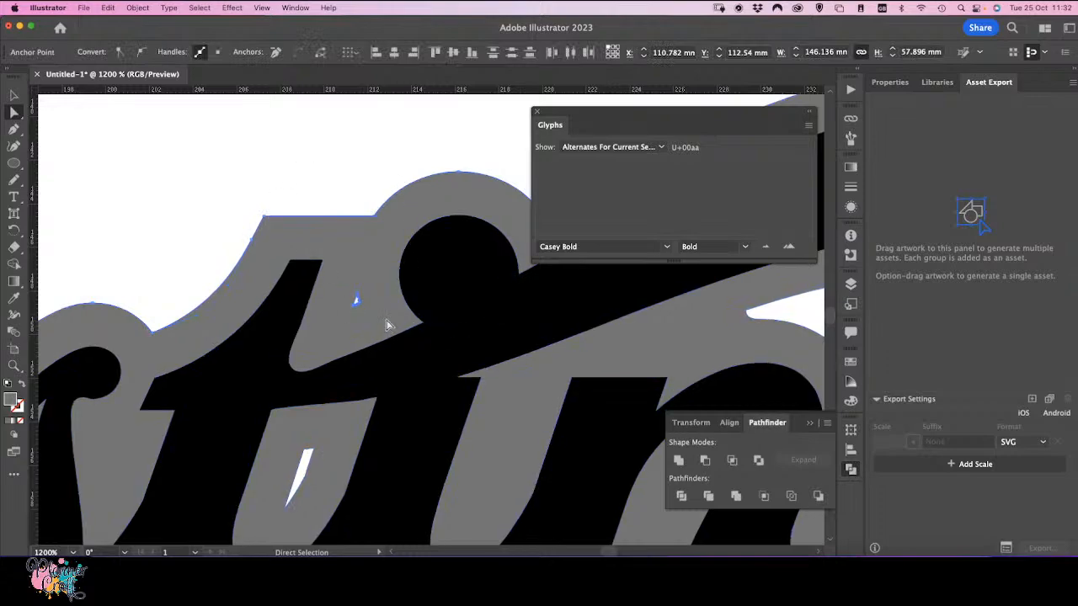
key("Delete")
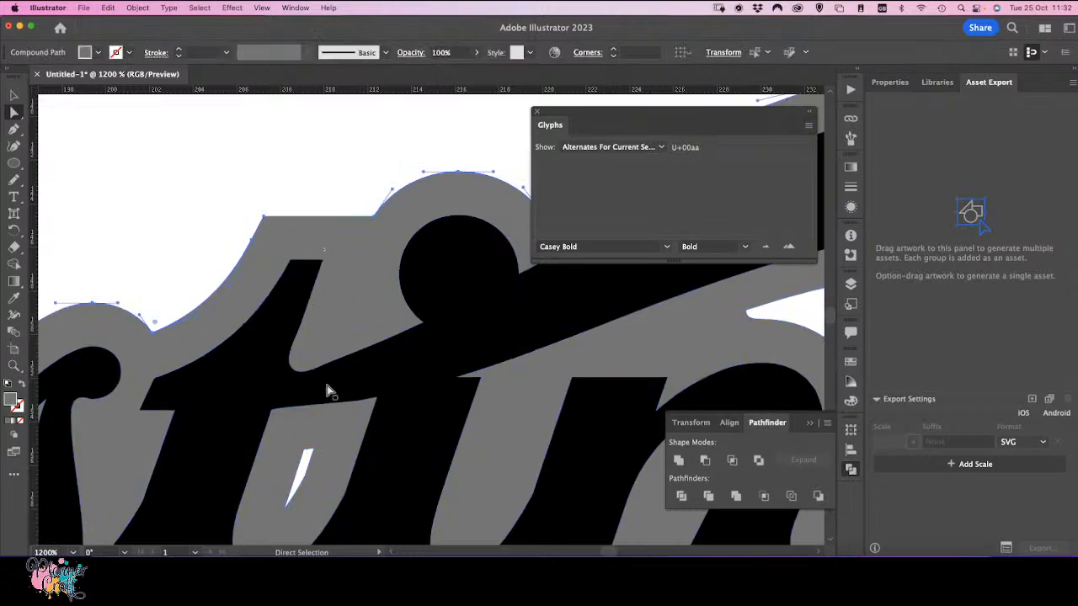
Step: Inspect the narrow white gap in the outline inside the 't' stroke and the lettering around it
key("space")
left_click_drag(369, 387, 454, 228)
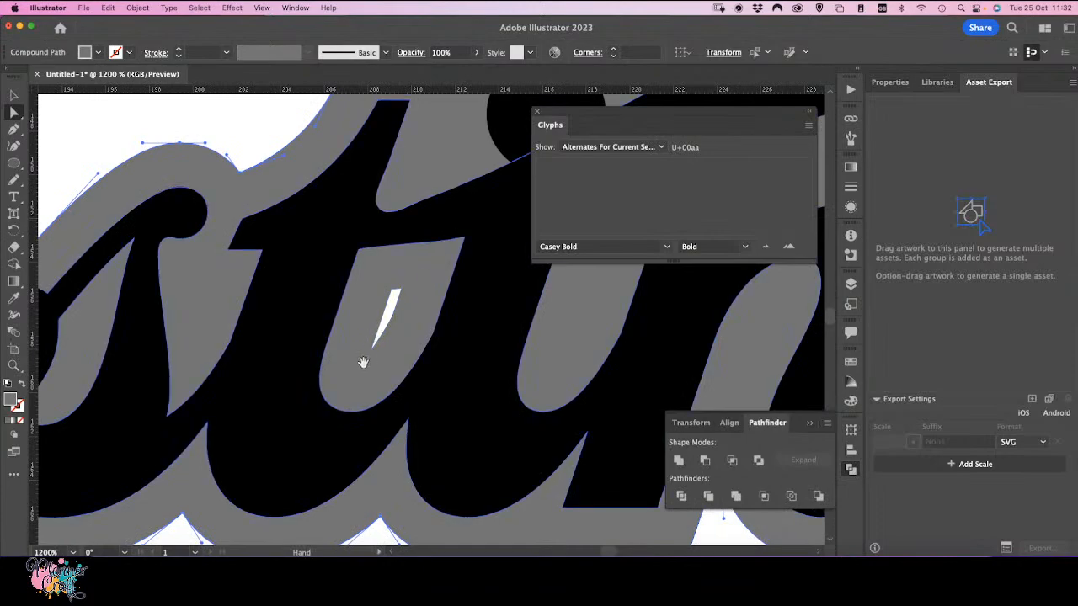
left_click_drag(363, 362, 546, 380)
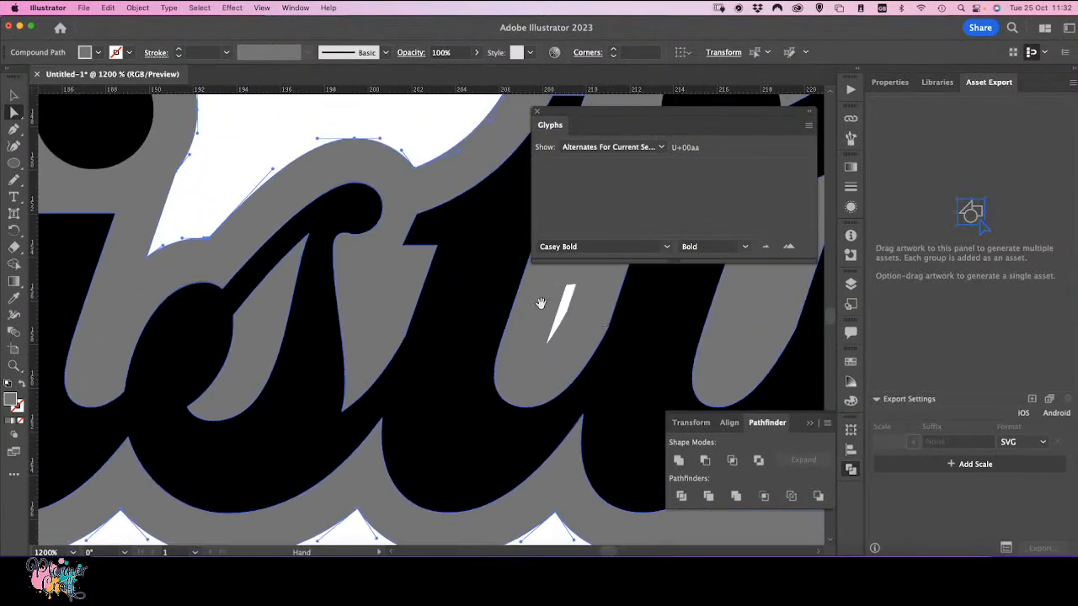
left_click_drag(553, 341, 366, 348)
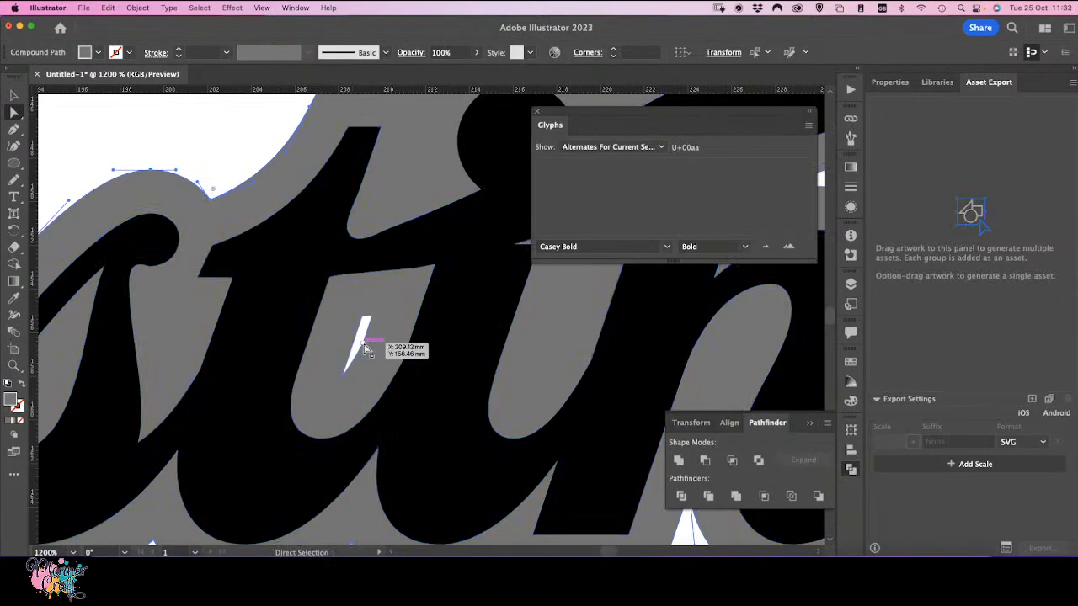
left_click(364, 349)
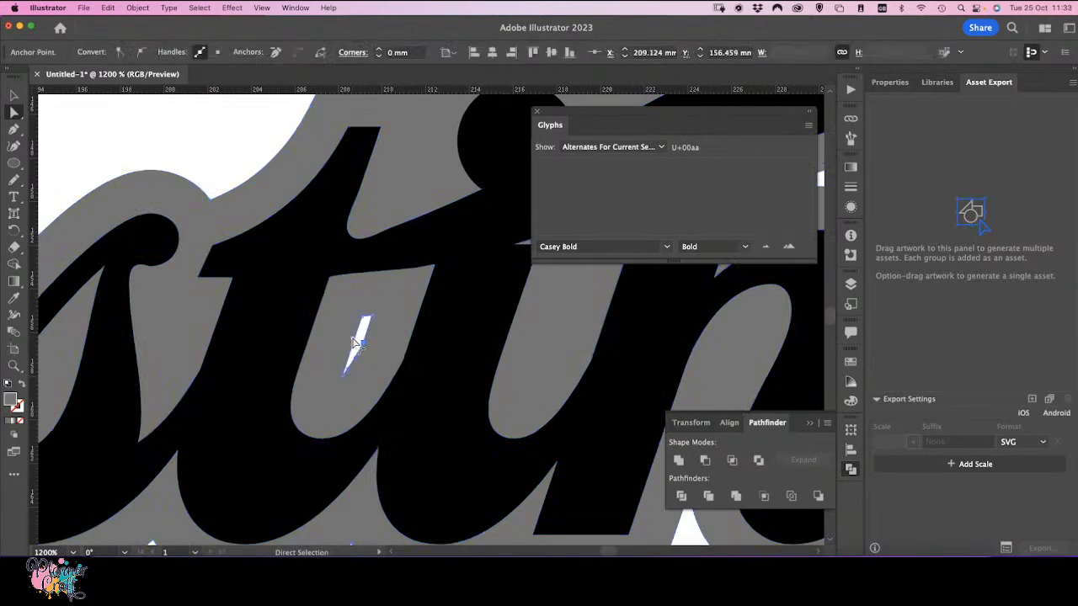
left_click_drag(357, 343, 321, 328)
left_click(440, 378)
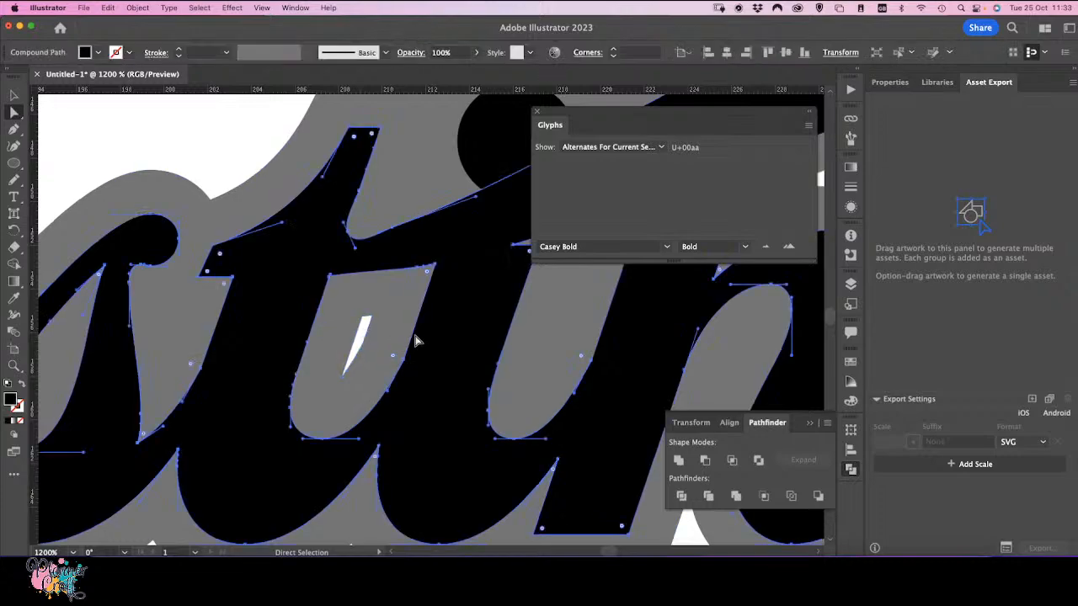
left_click_drag(396, 360, 377, 354)
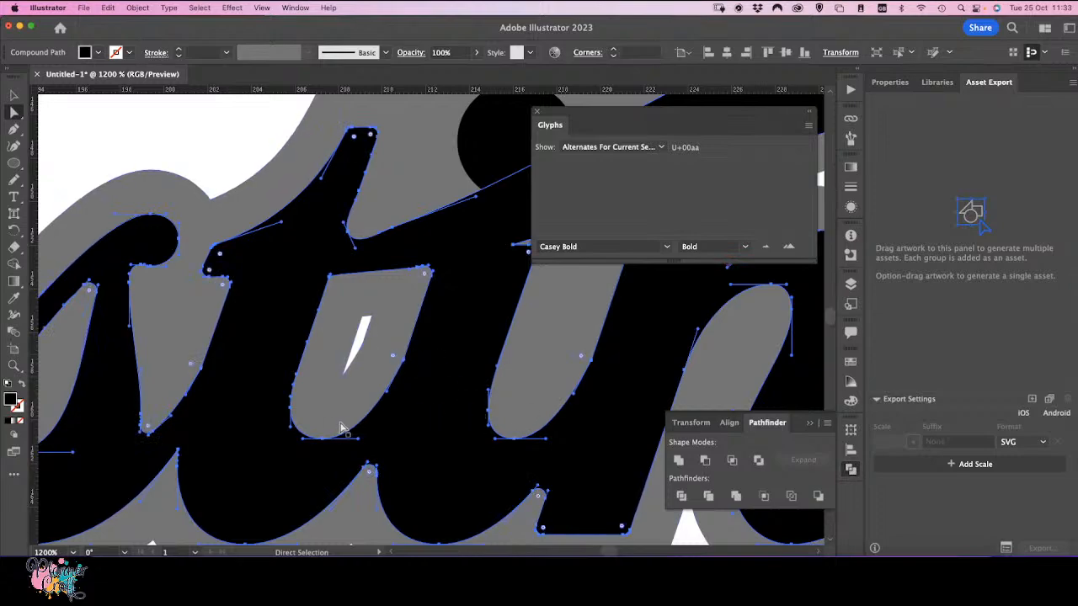
Step: Round the sharp corners of the outline's notch beside the 'i' dot using live corners, about 0.7 mm
key("space")
left_click_drag(172, 411, 452, 441)
left_click_drag(323, 354, 604, 419)
left_click_drag(331, 372, 446, 398)
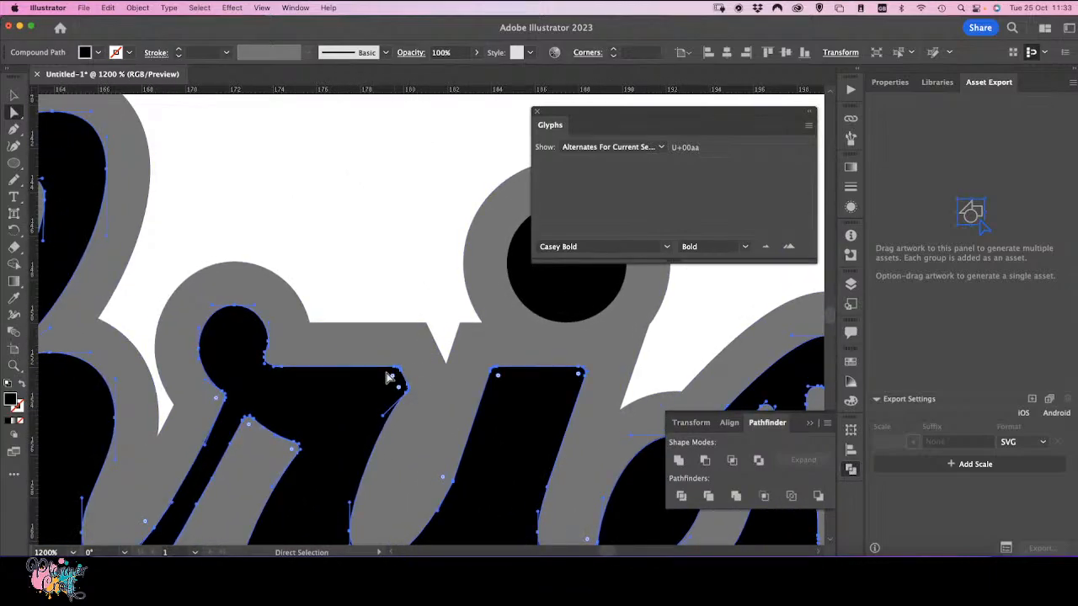
left_click(427, 326)
left_click_drag(427, 325, 408, 360)
left_click(464, 329)
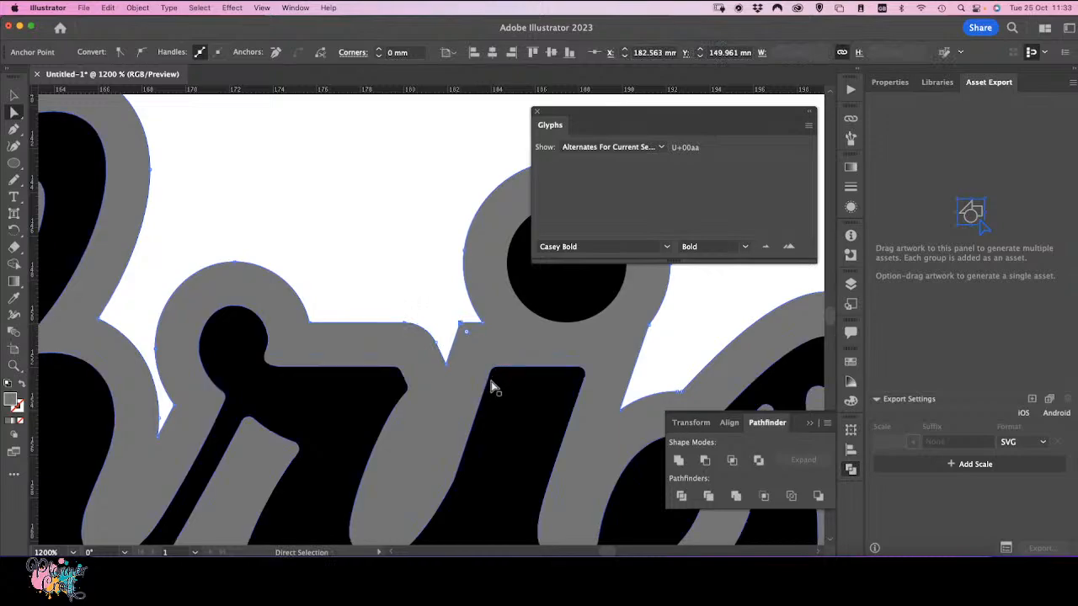
left_click_drag(467, 331, 471, 342)
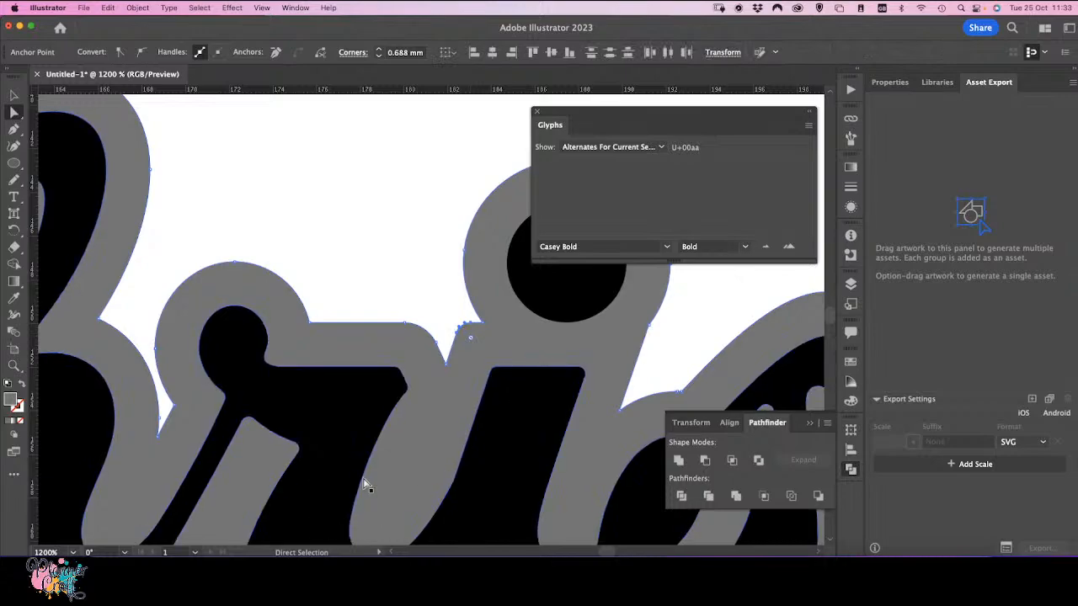
Step: Round two sharp corners along the outline's lower edge with live corners, about 1.1 mm and 0.85 mm
key("space")
left_click_drag(230, 379, 558, 431)
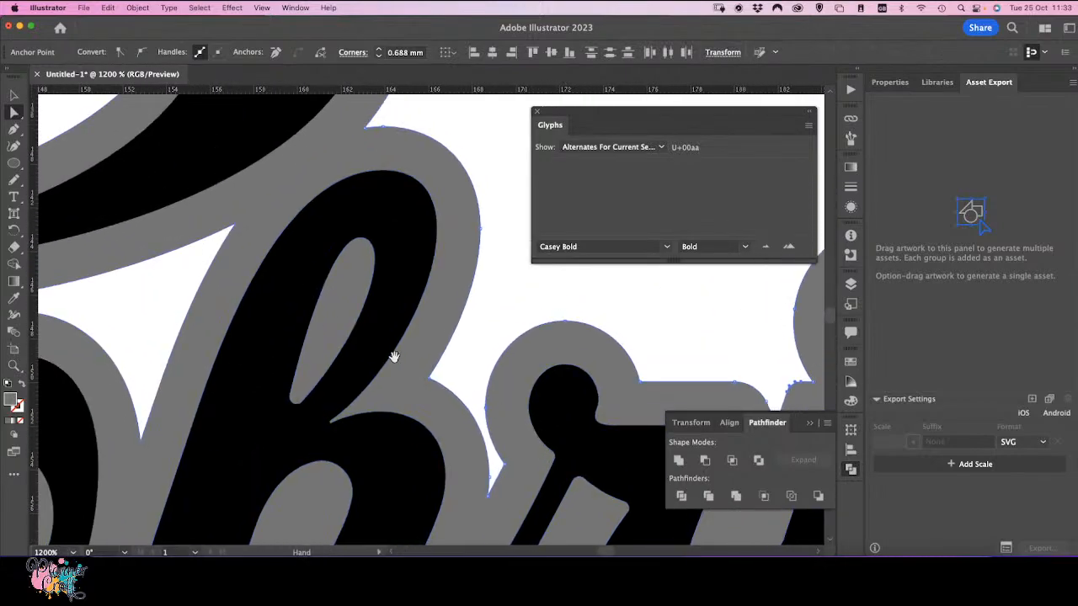
left_click_drag(304, 322, 321, 89)
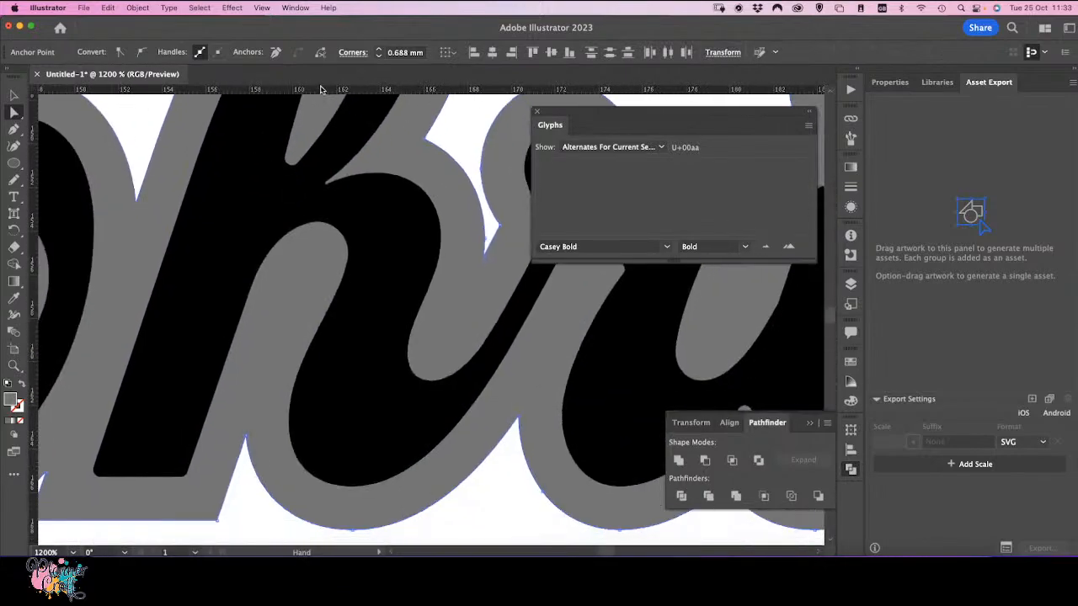
left_click(216, 522)
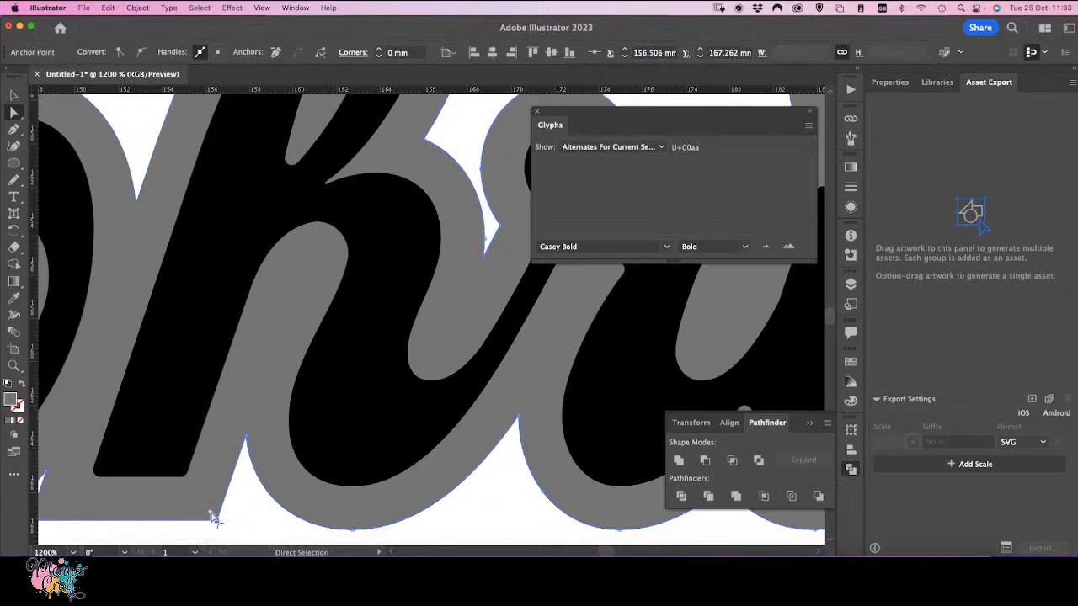
left_click_drag(211, 513, 202, 503)
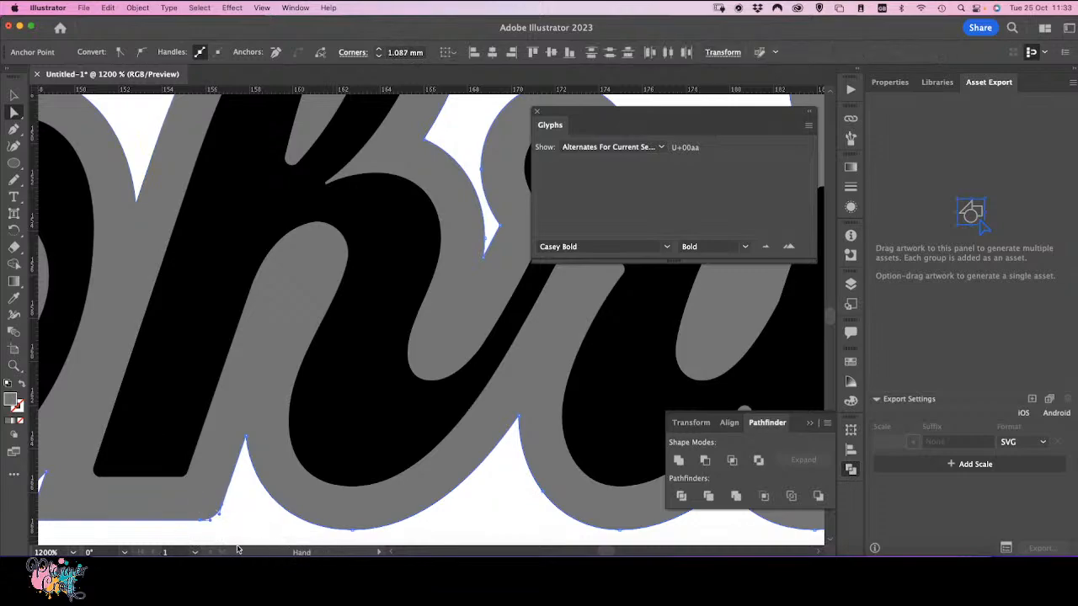
left_click_drag(121, 493, 406, 471)
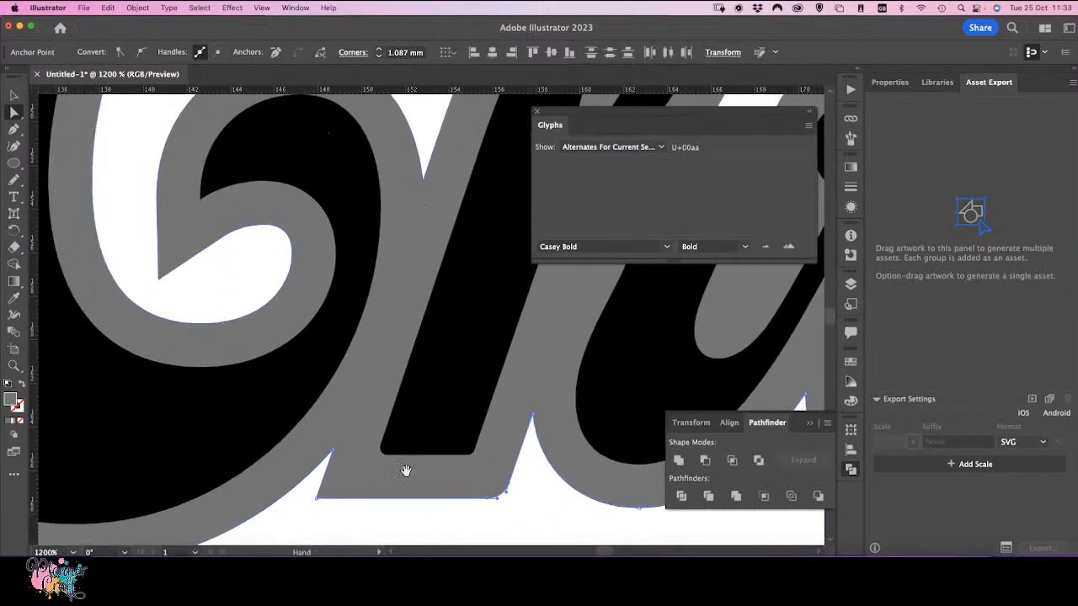
left_click(318, 497)
left_click_drag(329, 497, 347, 492)
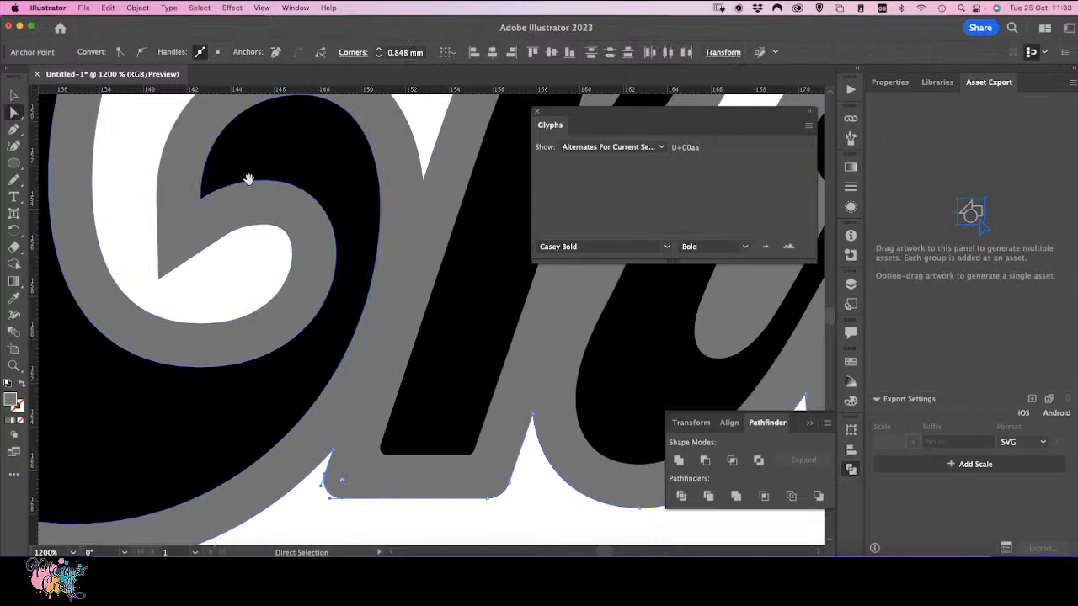
Step: Round the sharp inner corner of the outline's white counter inside the letter loop with a Round live corner of about 1 mm
left_click_drag(248, 178, 339, 396)
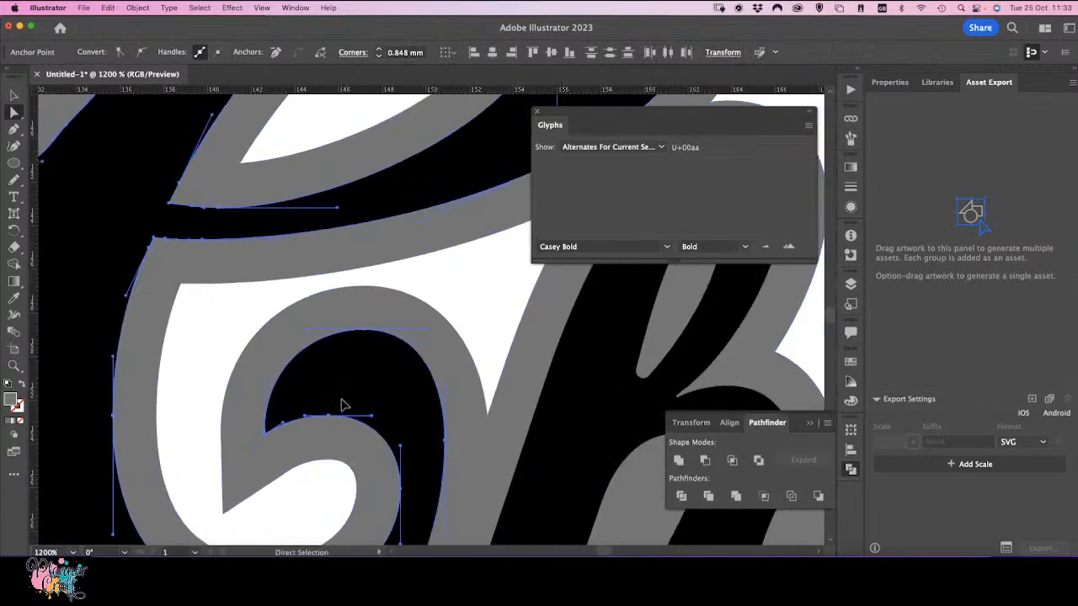
left_click(344, 404)
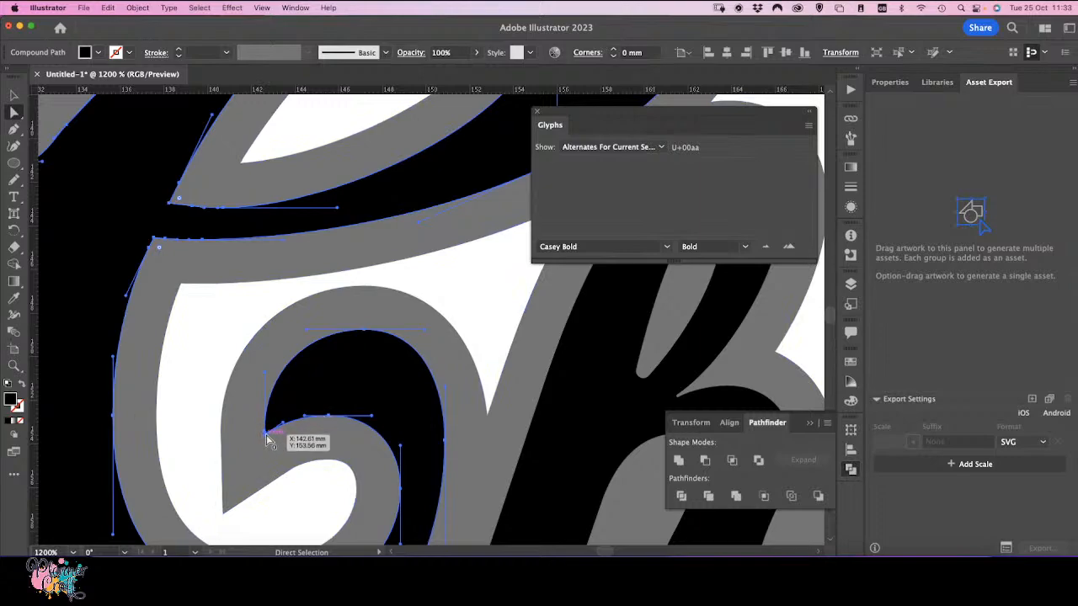
left_click(265, 436)
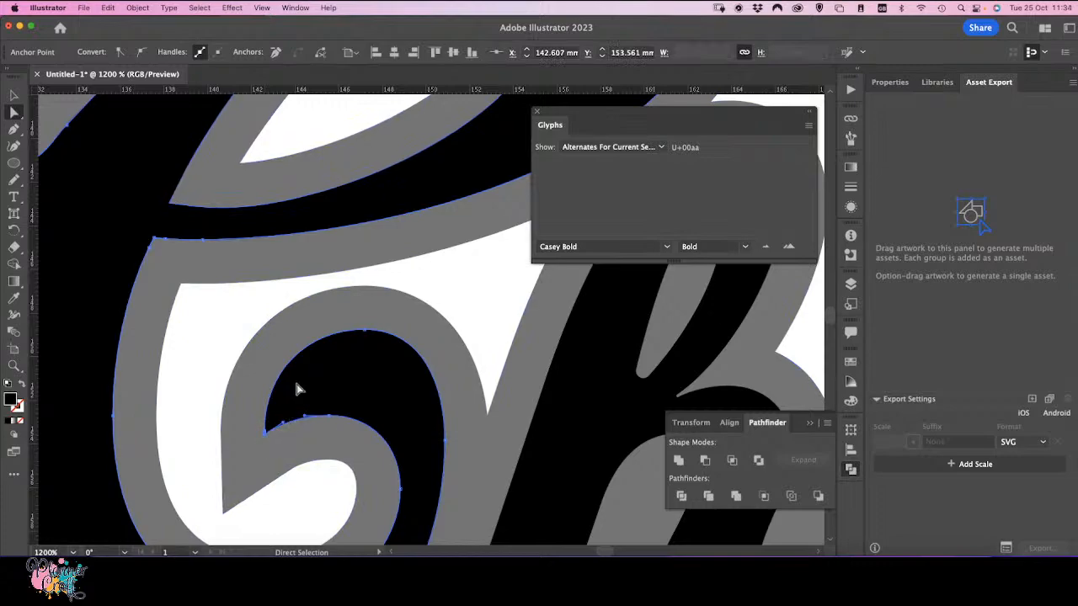
key("super+equal")
key("super+equal")
key("super+equal")
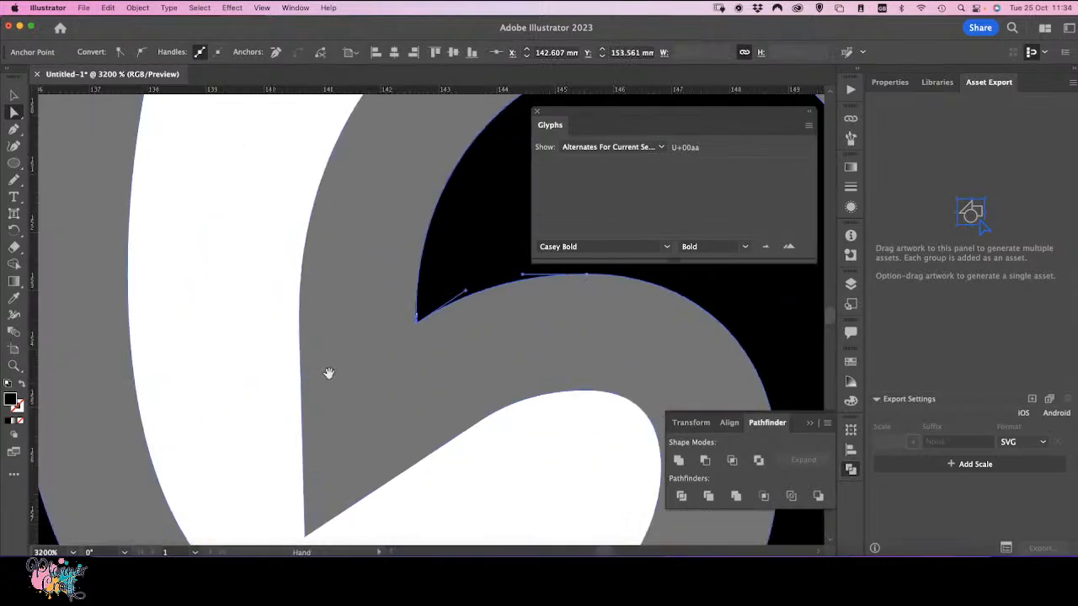
left_click_drag(405, 304, 205, 358)
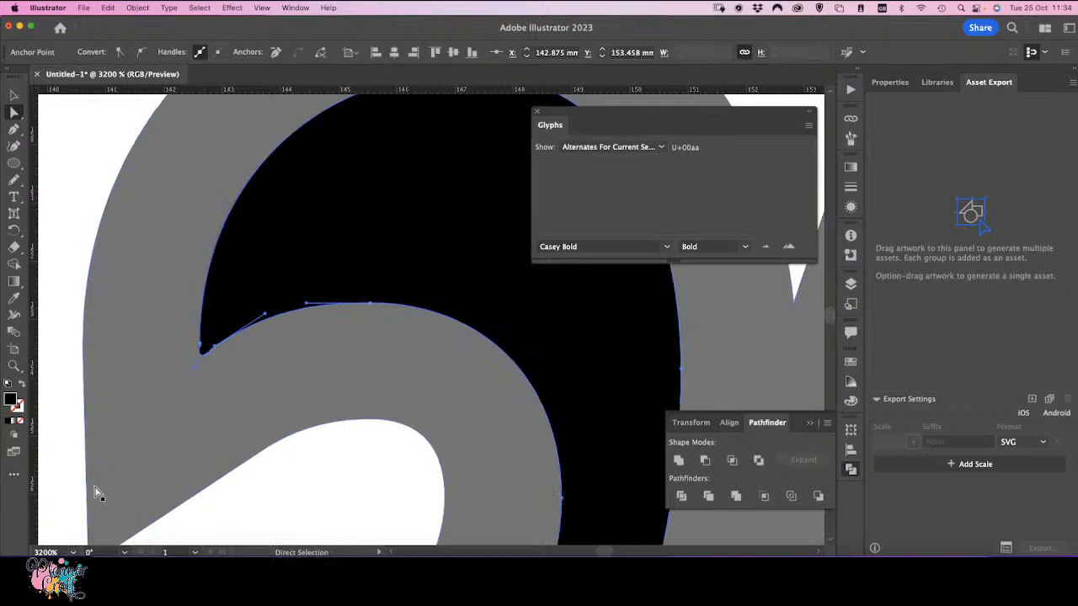
scroll(101, 491, "down", 5)
left_click(124, 324)
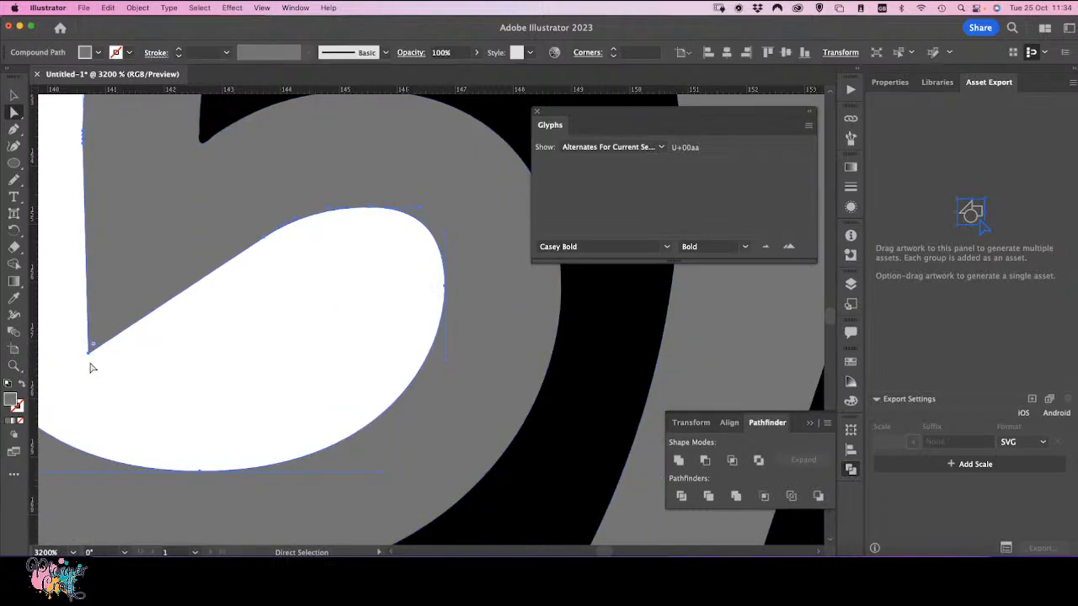
left_click_drag(94, 348, 140, 295)
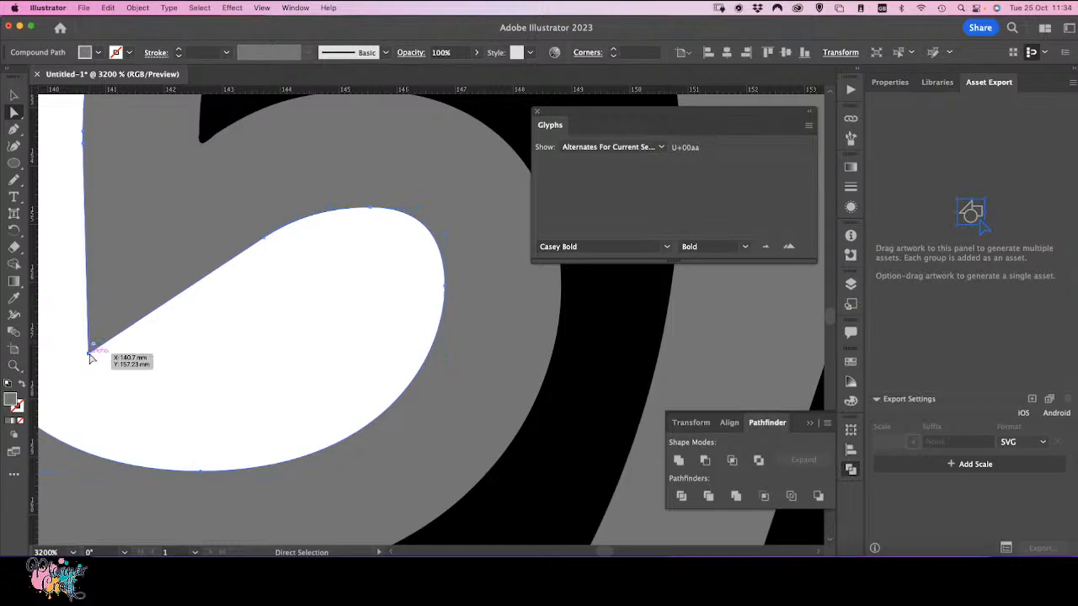
left_click(94, 349)
left_click_drag(94, 349, 164, 263)
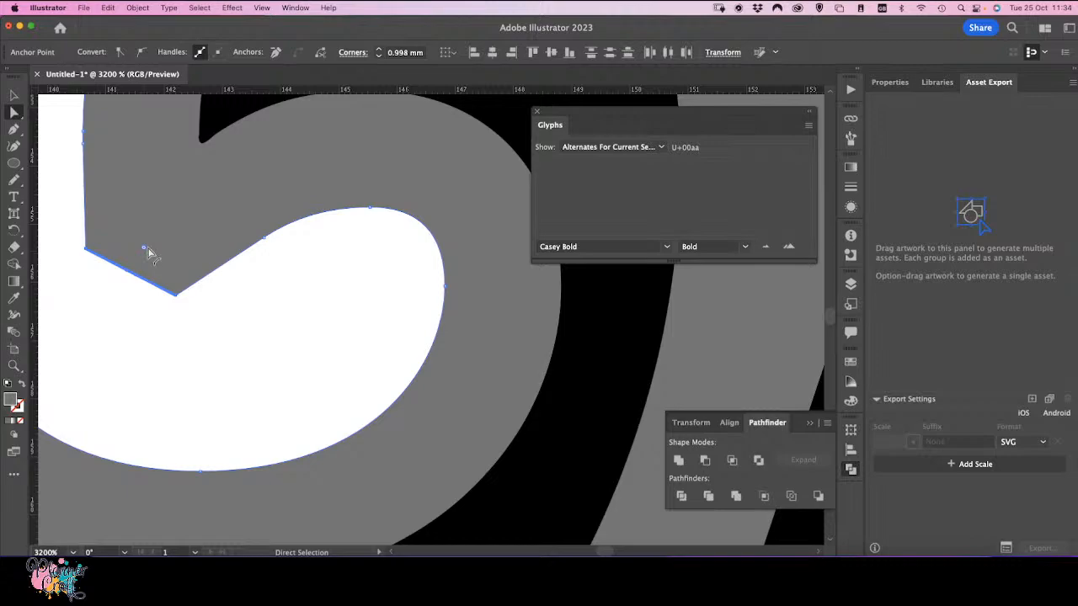
left_click(365, 57)
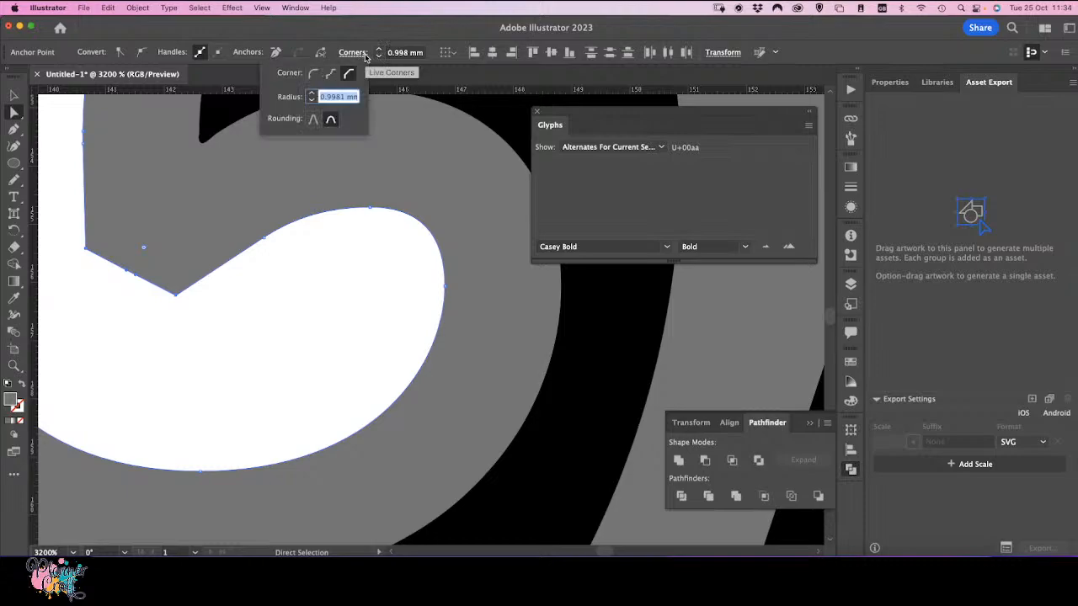
left_click(313, 76)
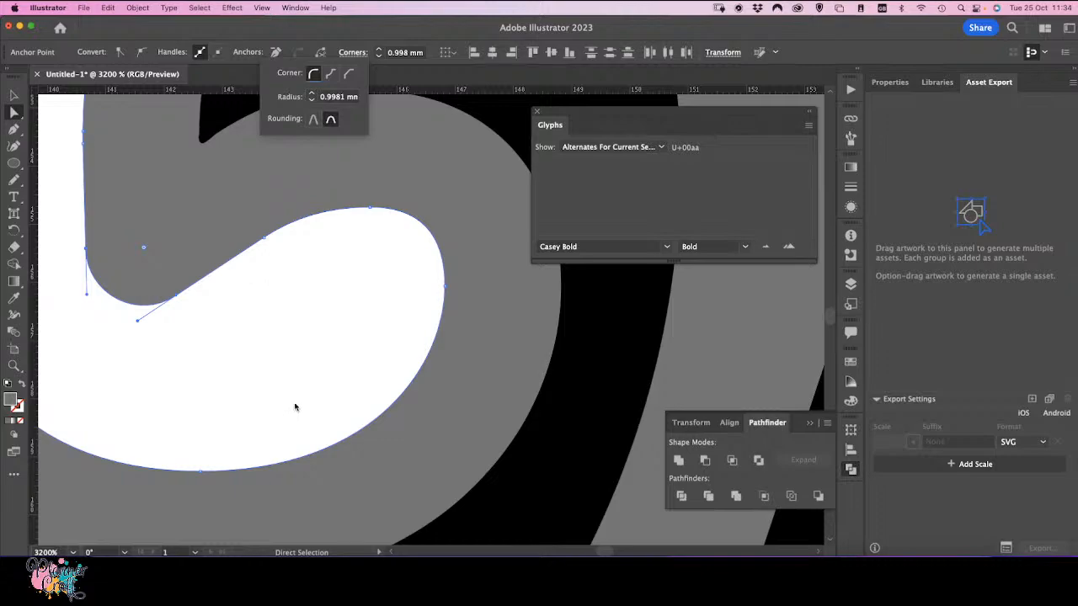
Step: Round the pointed tip of the outline around the 'C' swash with a live corner of about 1.8 mm
key("super+minus")
key("super+minus")
key("super+minus")
key("super+minus")
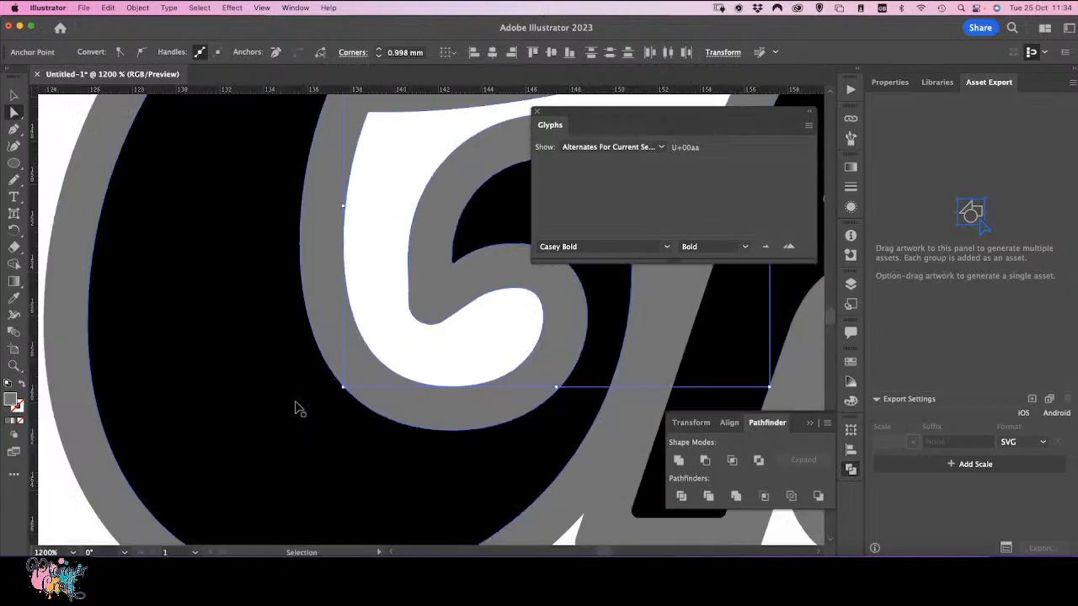
key("space")
left_click_drag(326, 295, 286, 479)
left_click_drag(230, 257, 311, 562)
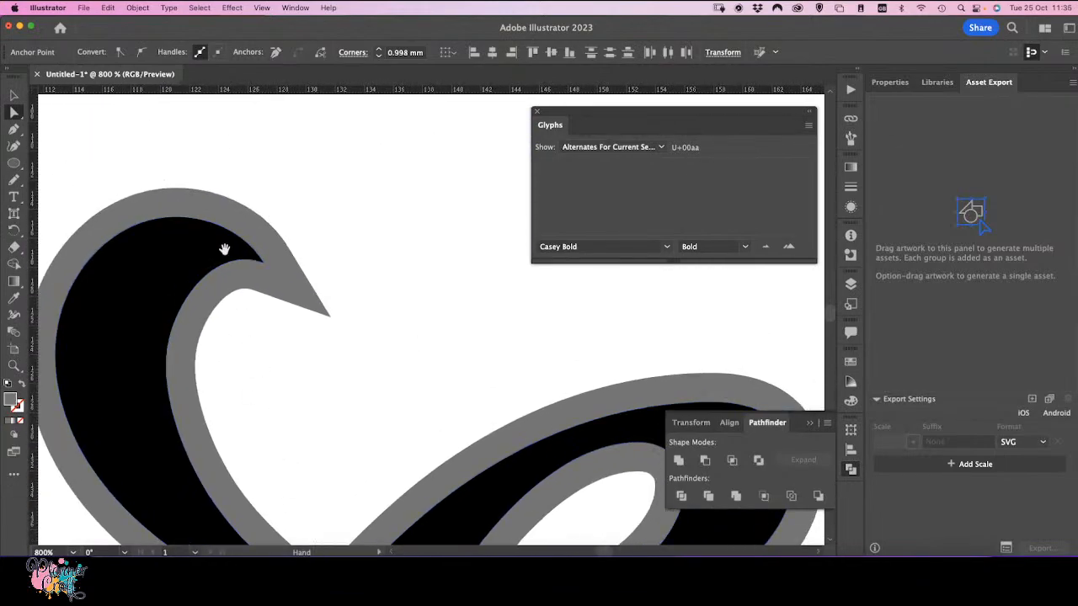
left_click(230, 253)
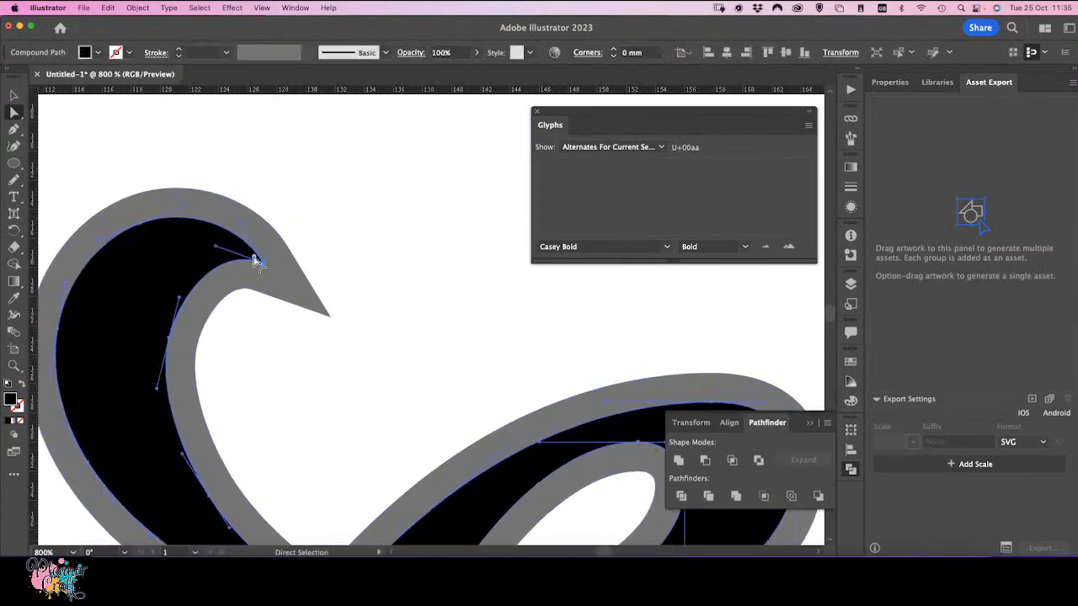
left_click_drag(257, 262, 254, 263)
left_click(323, 312)
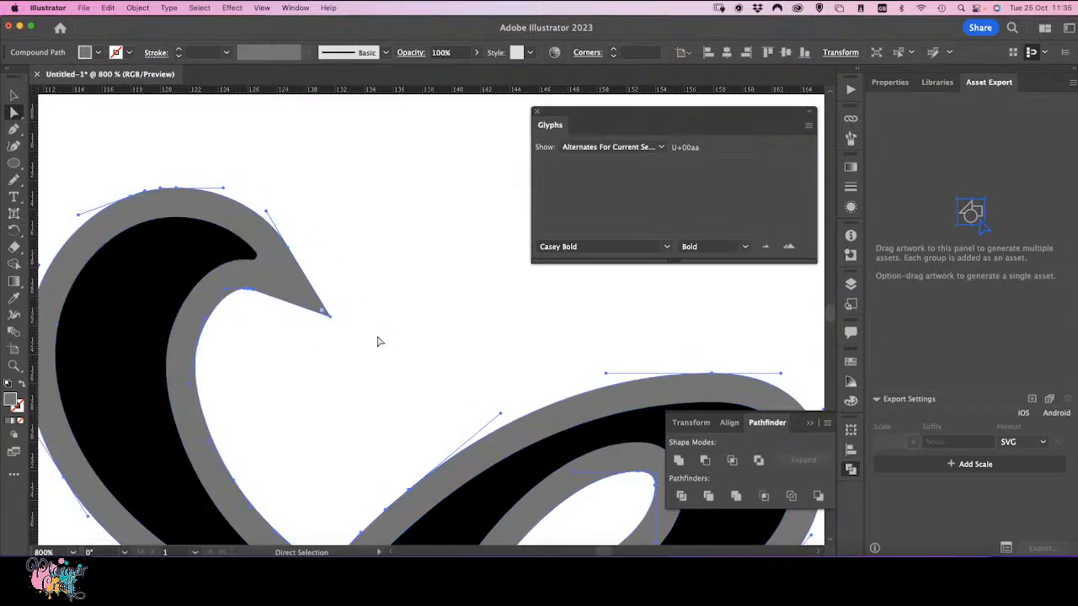
left_click_drag(322, 312, 318, 309)
left_click(325, 313)
left_click_drag(325, 312, 269, 273)
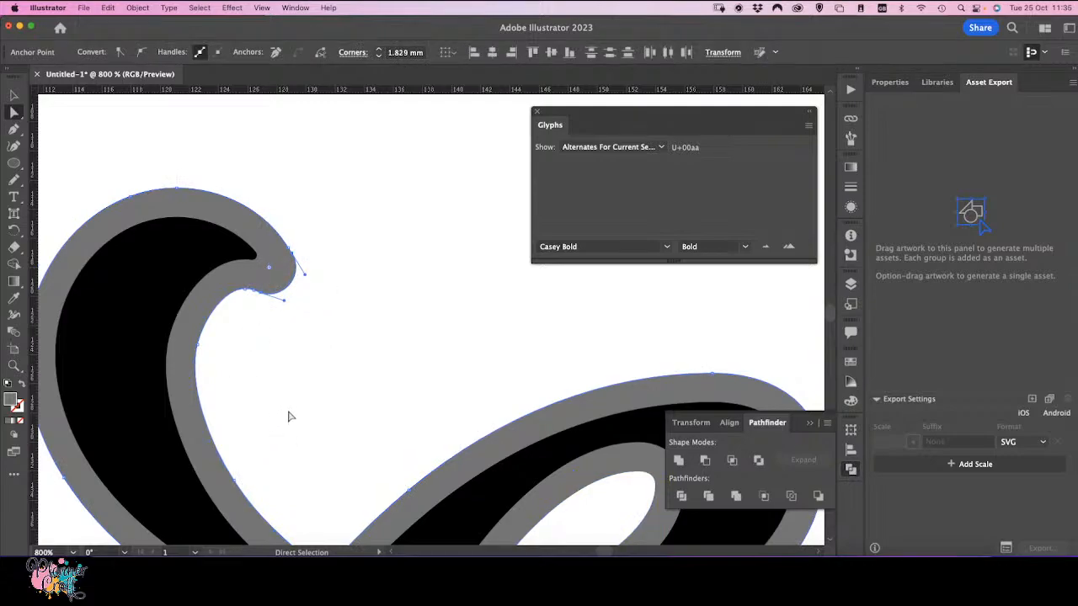
Step: Round the sharp corner at the left end of the flat outline edge above the 't' with a live corner of about 0.57 mm
key("super+minus")
key("super+minus")
key("super+minus")
key("super+minus")
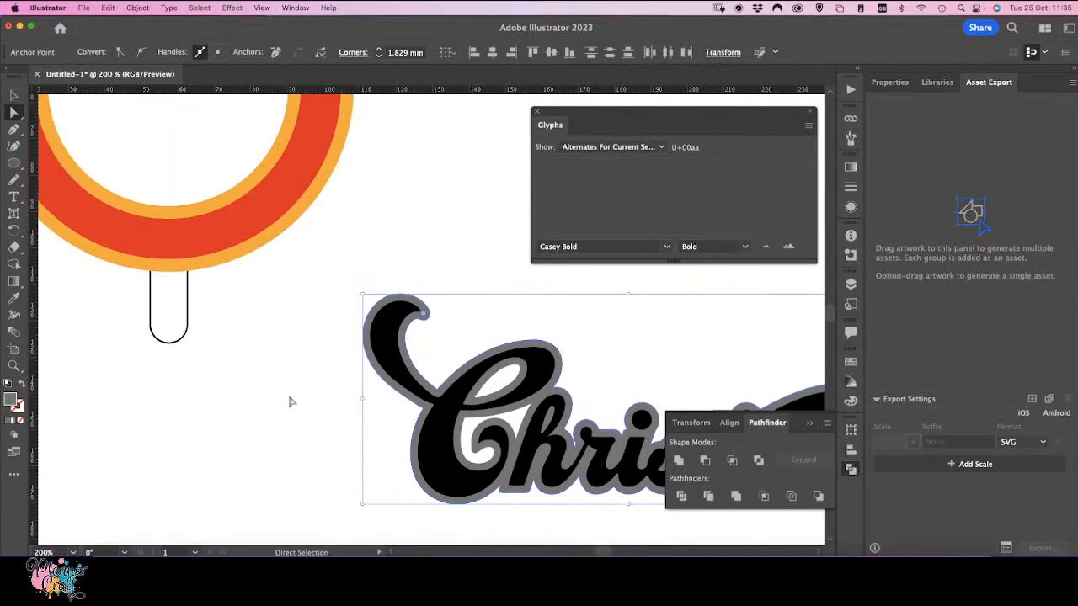
key("space")
left_click_drag(421, 424, 129, 407)
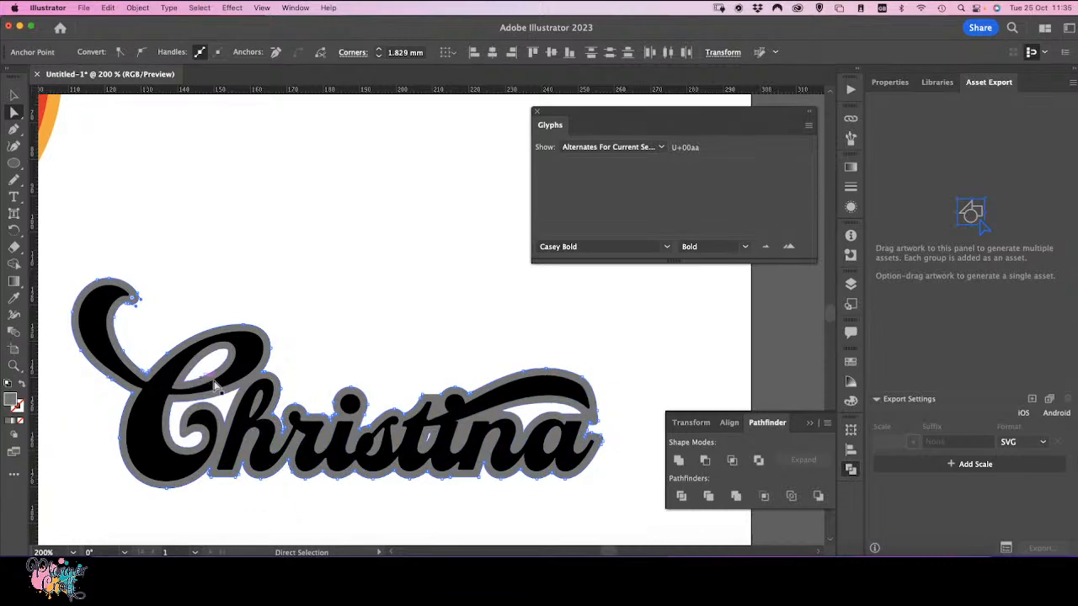
key("super+plus")
key("super+plus")
key("super+plus")
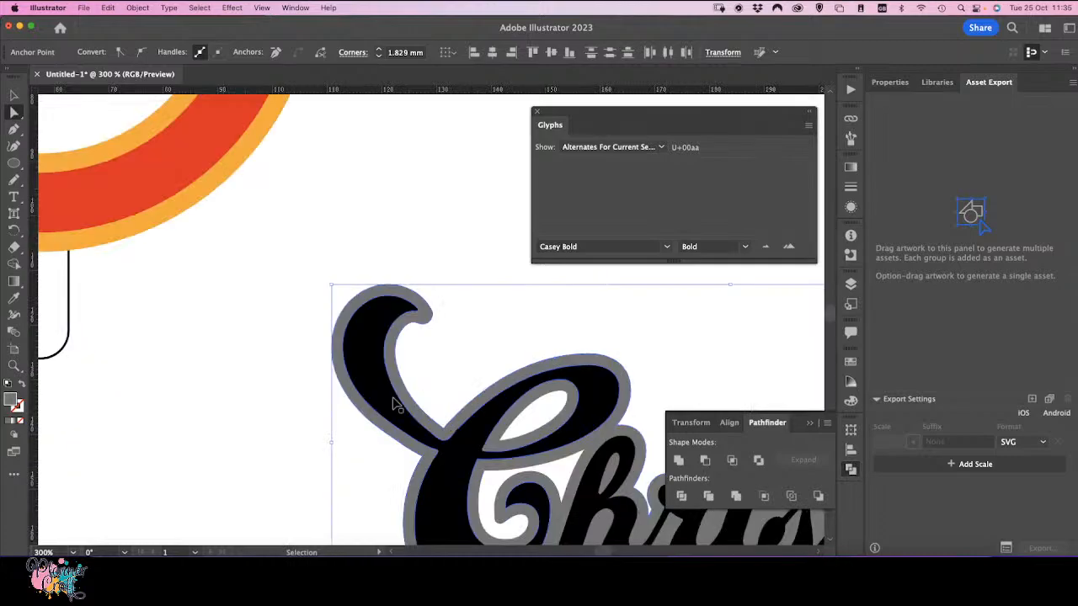
key("space")
left_click_drag(573, 372, 105, 361)
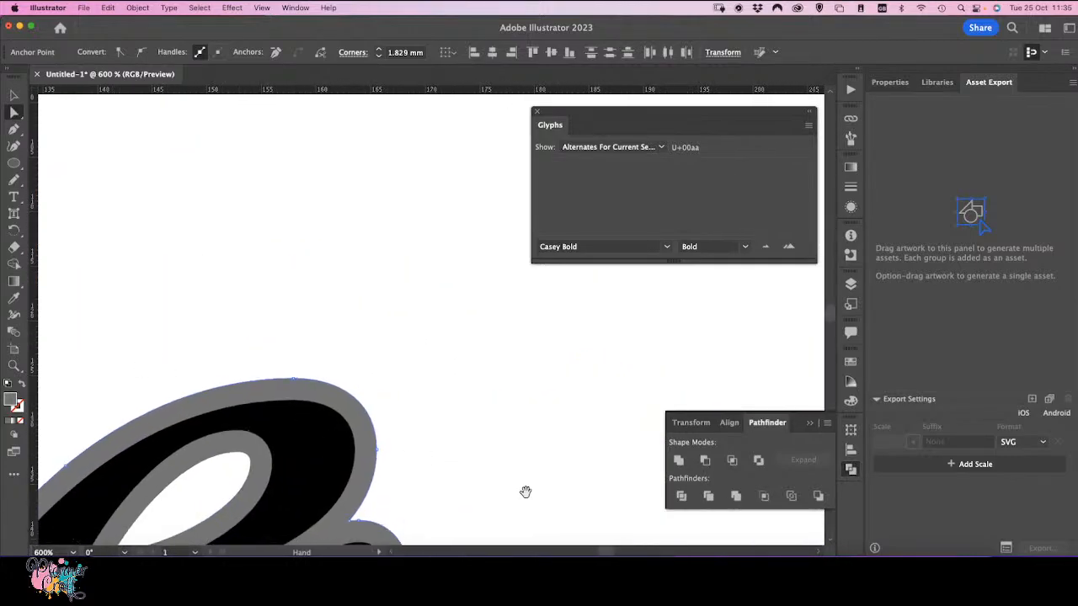
left_click_drag(572, 505, 263, 276)
left_click_drag(555, 367, 341, 355)
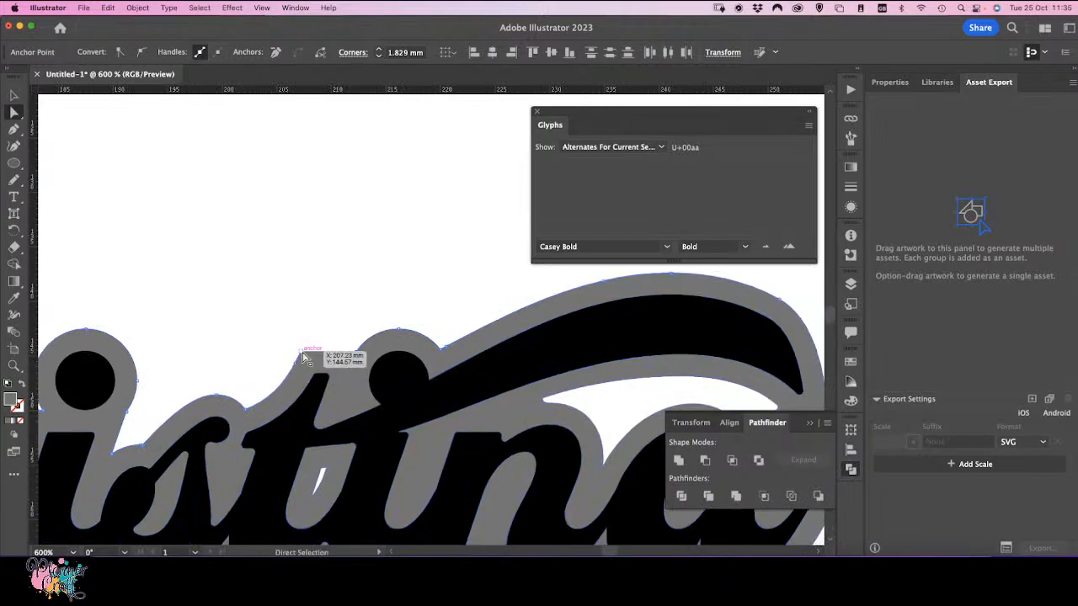
left_click(302, 357)
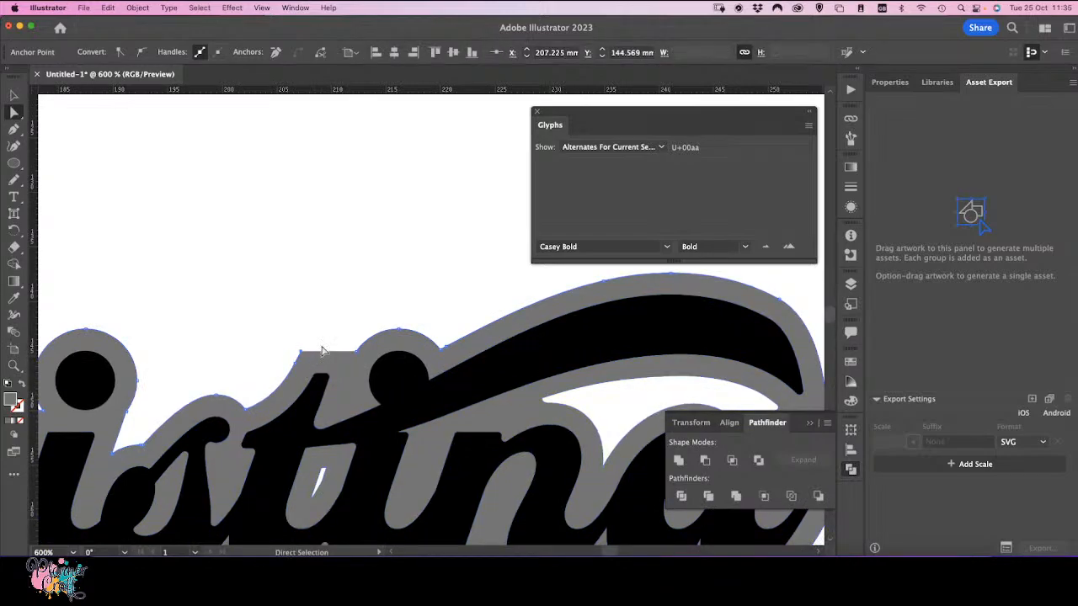
key("super+equal")
key("super+equal")
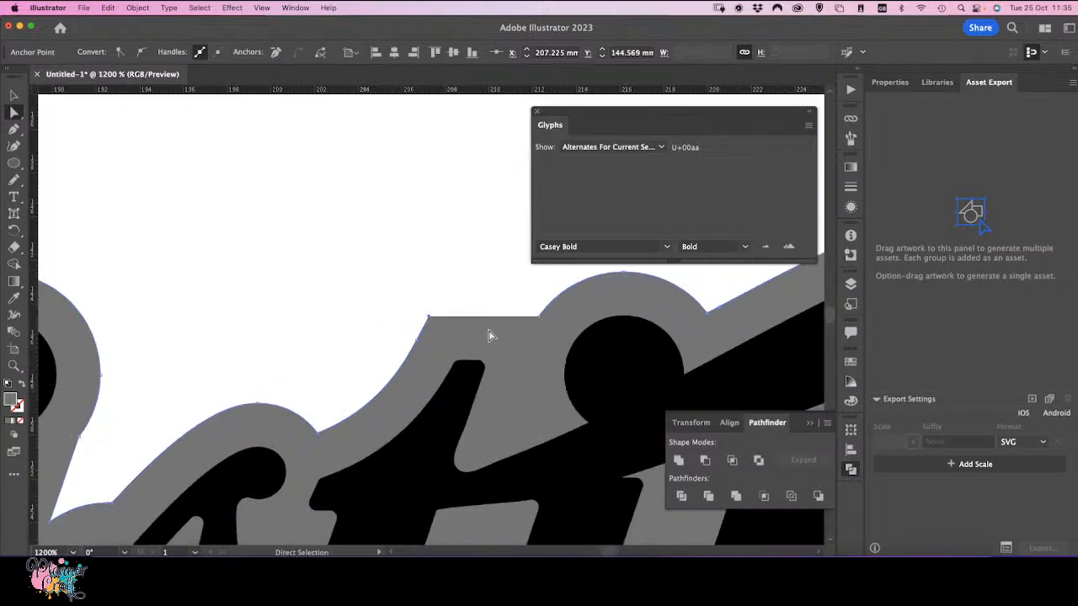
left_click_drag(431, 323, 426, 325)
left_click_drag(426, 322, 425, 320)
key("super+equal")
key("super+equal")
key("super+equal")
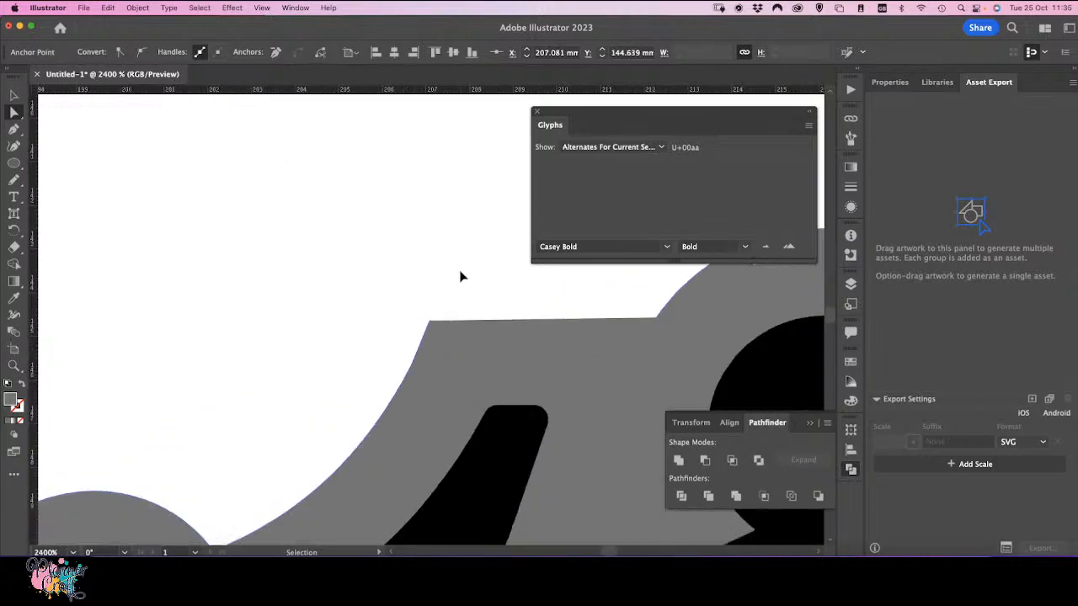
key("space")
left_click_drag(507, 311, 264, 368)
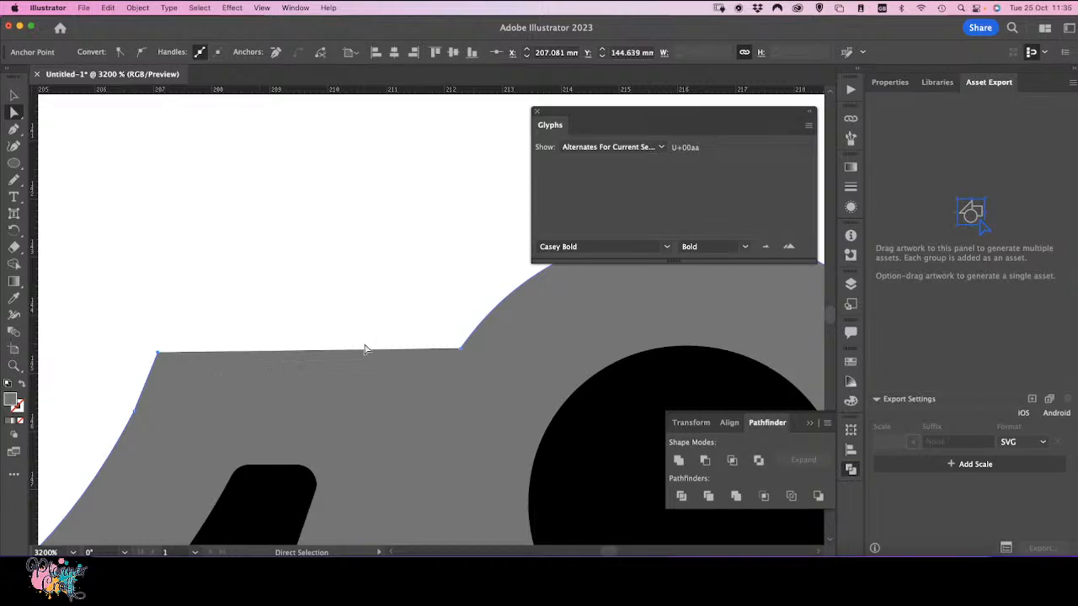
left_click(461, 347)
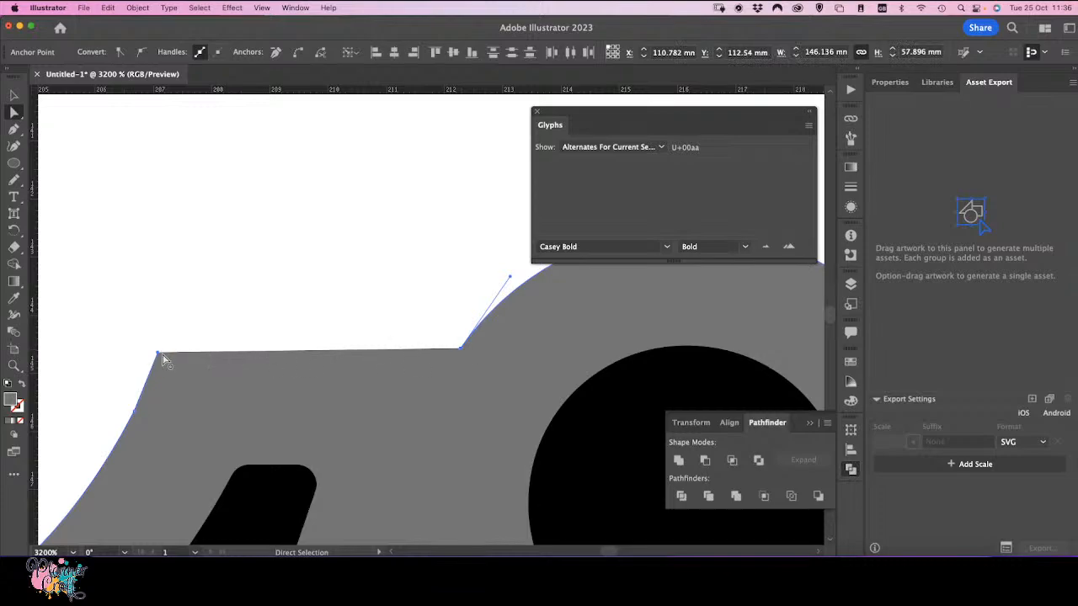
left_click(300, 54)
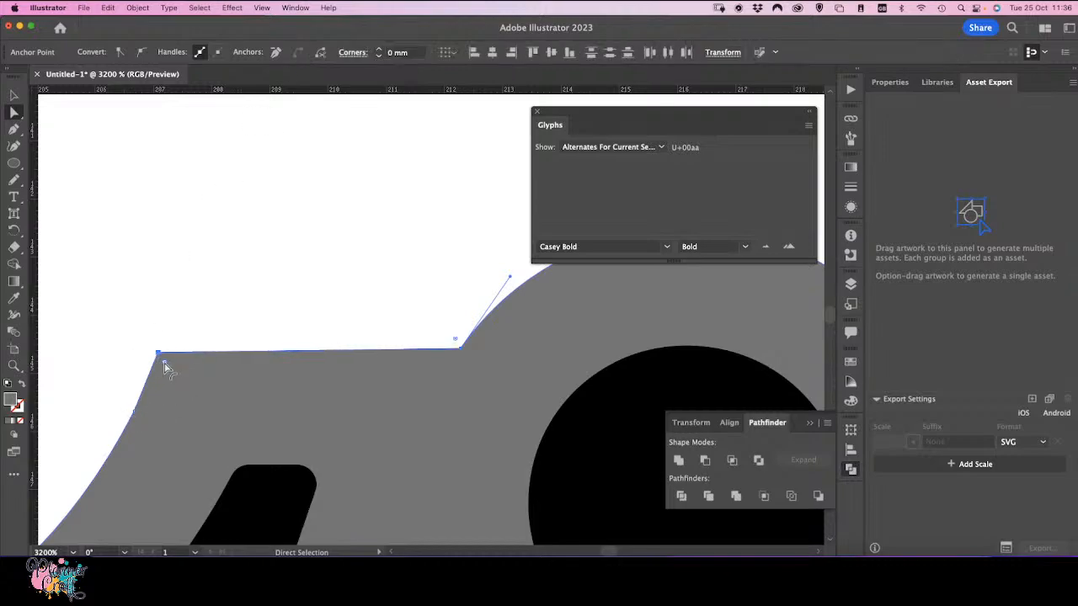
mouse_move(166, 366)
left_mouse_down()
mouse_move(204, 410)
mouse_move(161, 362)
left_mouse_up()
key("super+z")
left_click(158, 354)
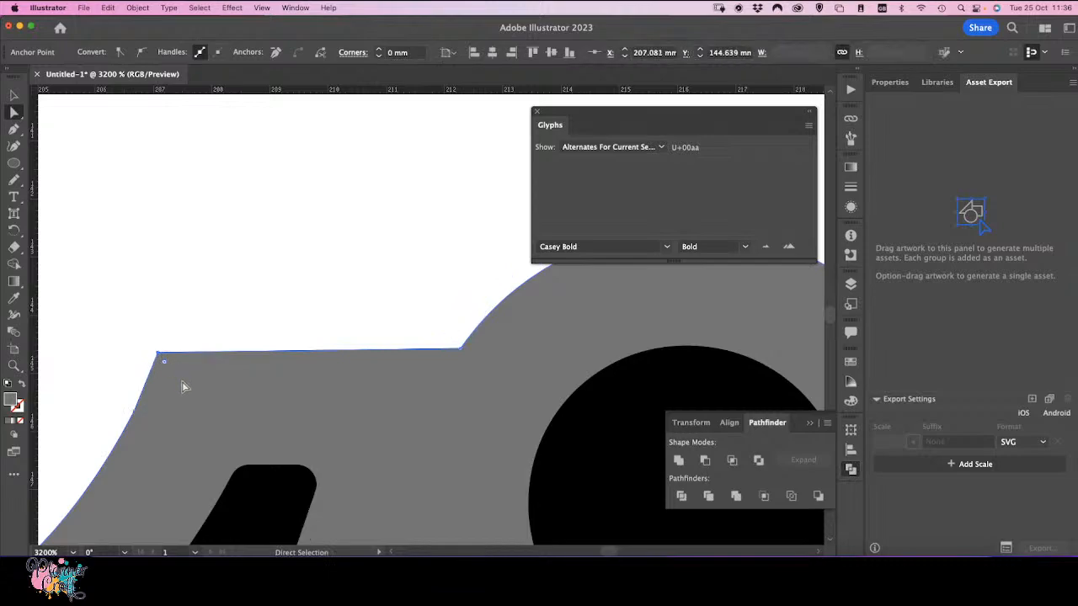
left_click_drag(164, 361, 185, 389)
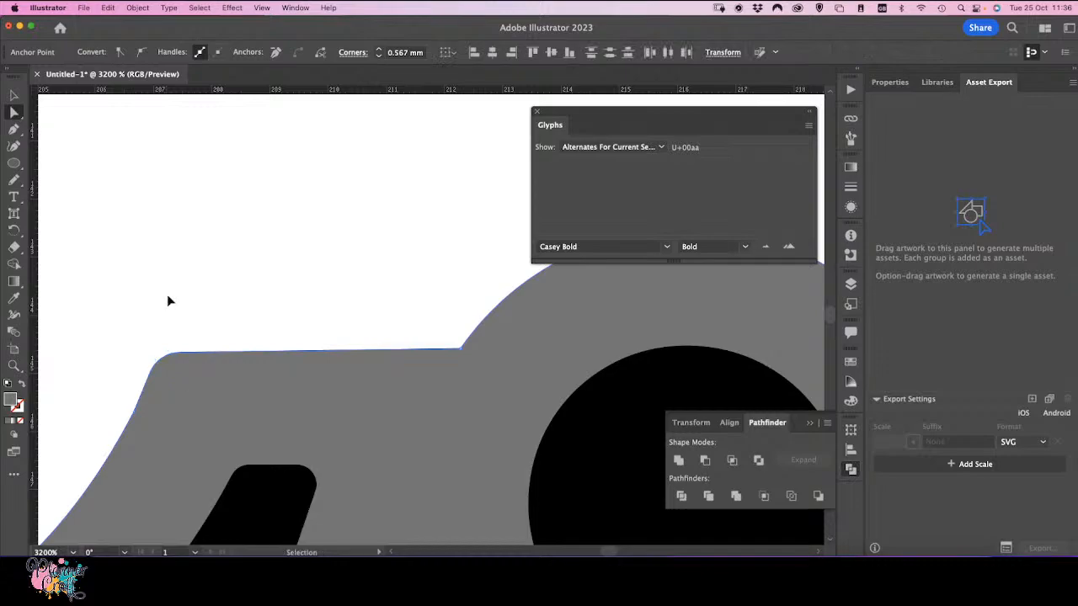
Step: Select the name lettering group and paste a copy of it in place
scroll(168, 301, "down", 10)
scroll(168, 300, "down", 2)
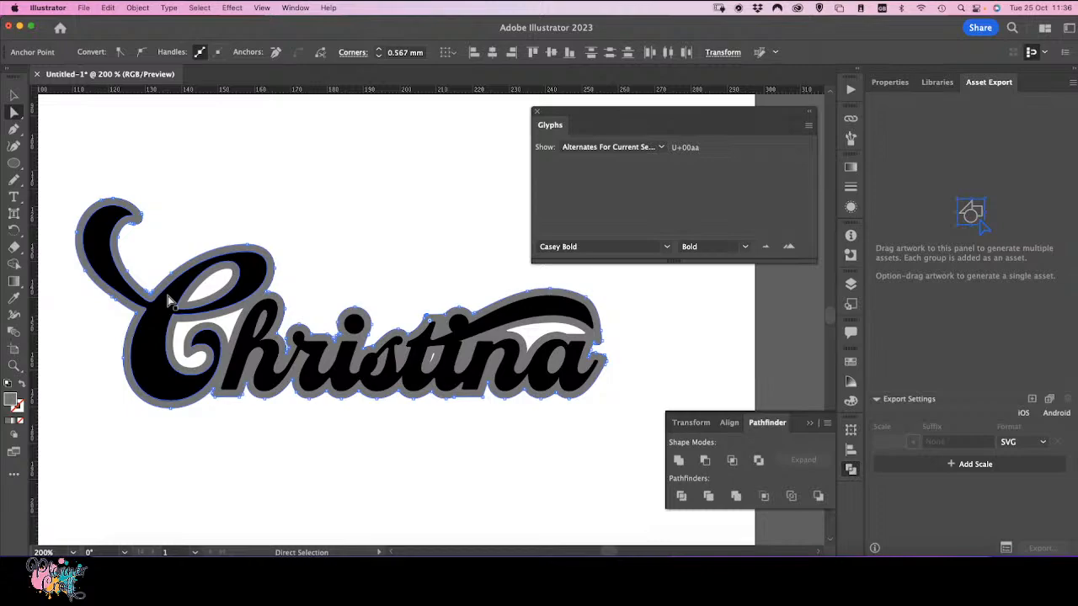
left_click(14, 94)
left_click(298, 460)
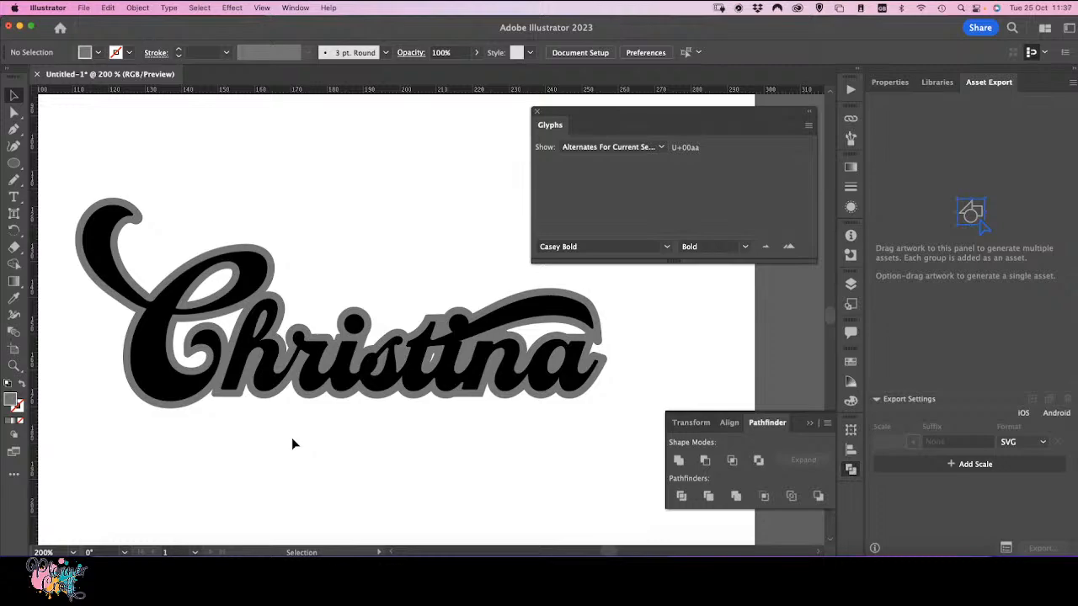
left_click(246, 349)
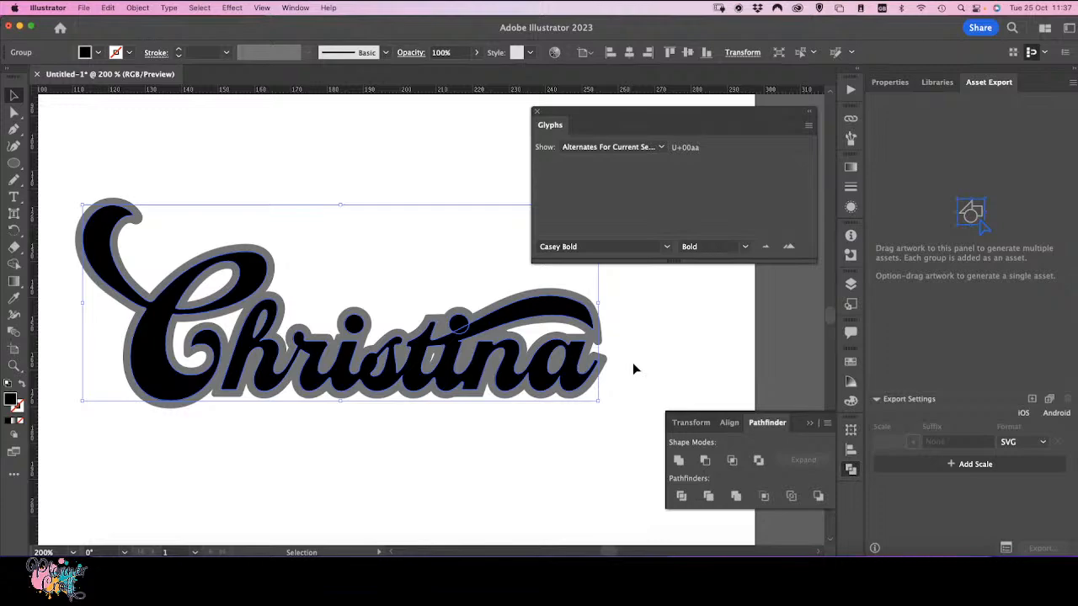
left_click(850, 287)
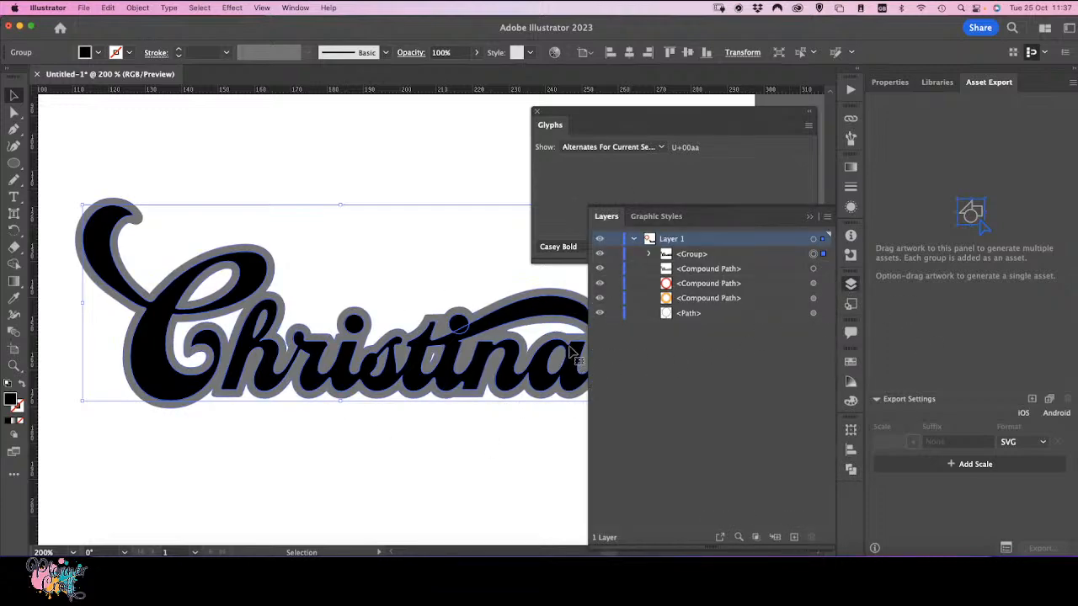
key("a")
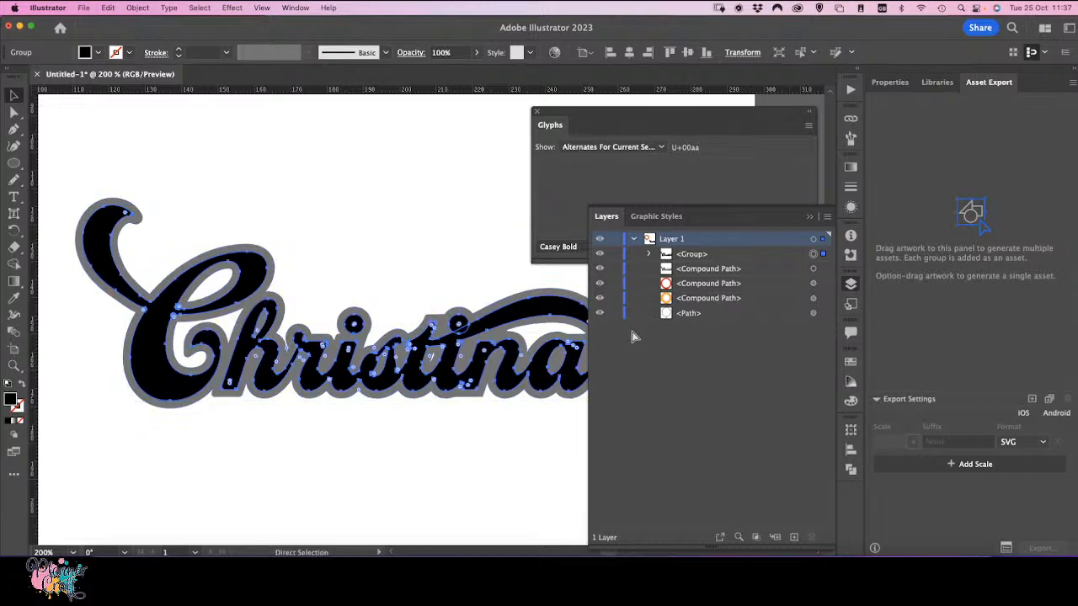
key("v")
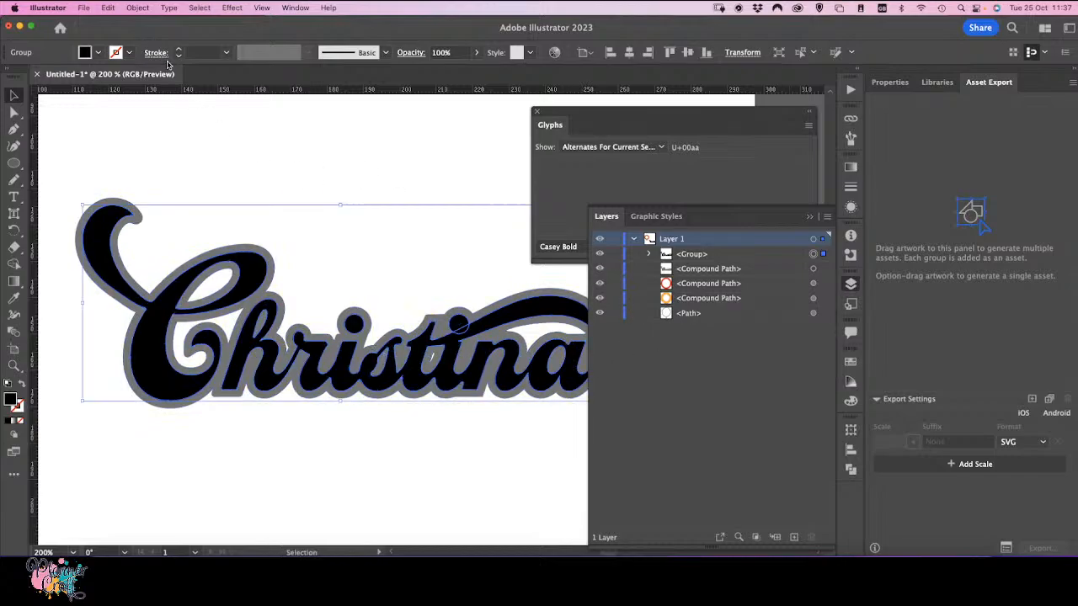
left_click(111, 10)
left_click(125, 117)
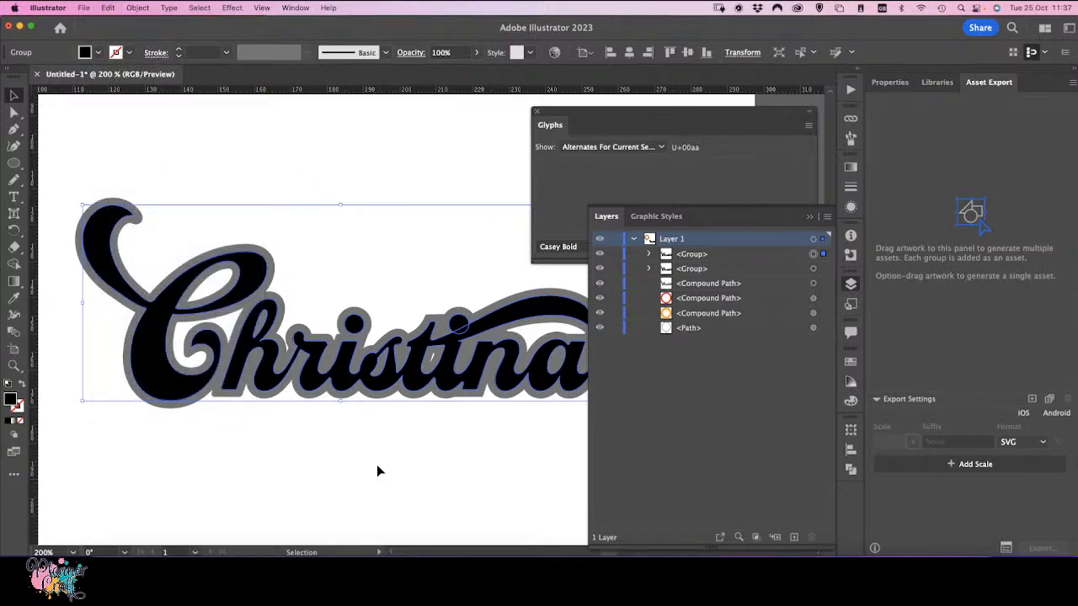
Step: Give the pasted copy of the lettering a white stroke and no fill
left_click(810, 220)
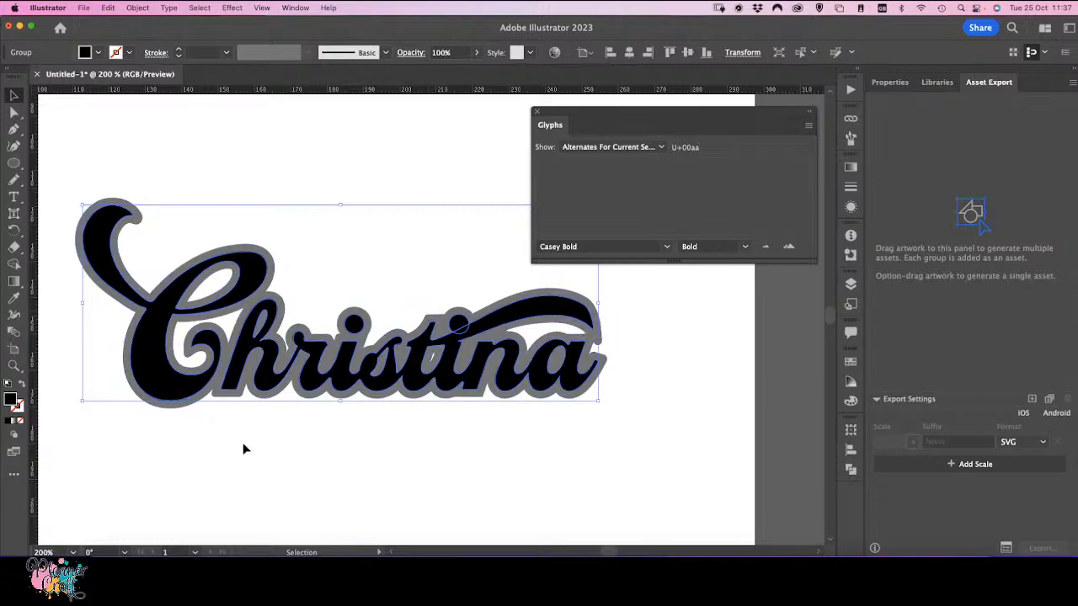
left_click(22, 386)
left_click(17, 407)
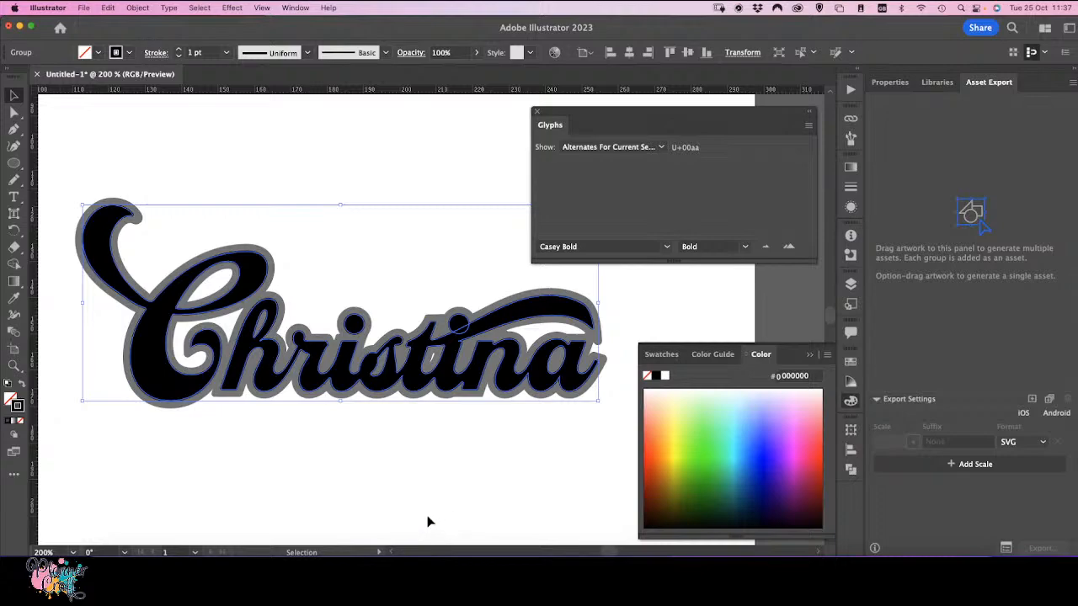
left_click(664, 376)
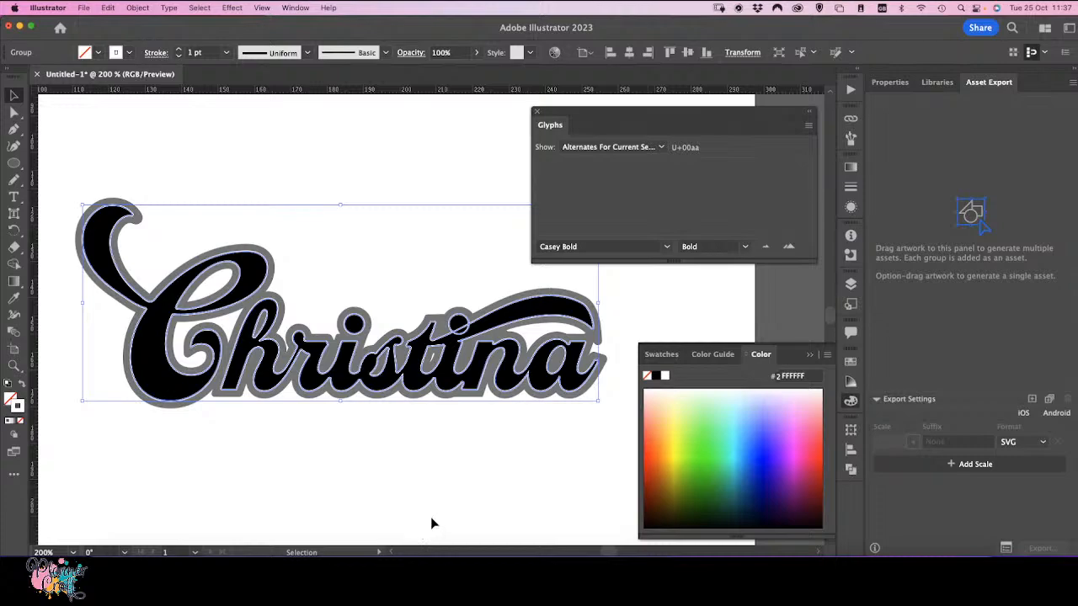
Step: Set the white stroke to 2 pt weight, aligned to the inside, with round corner joins
left_click(851, 188)
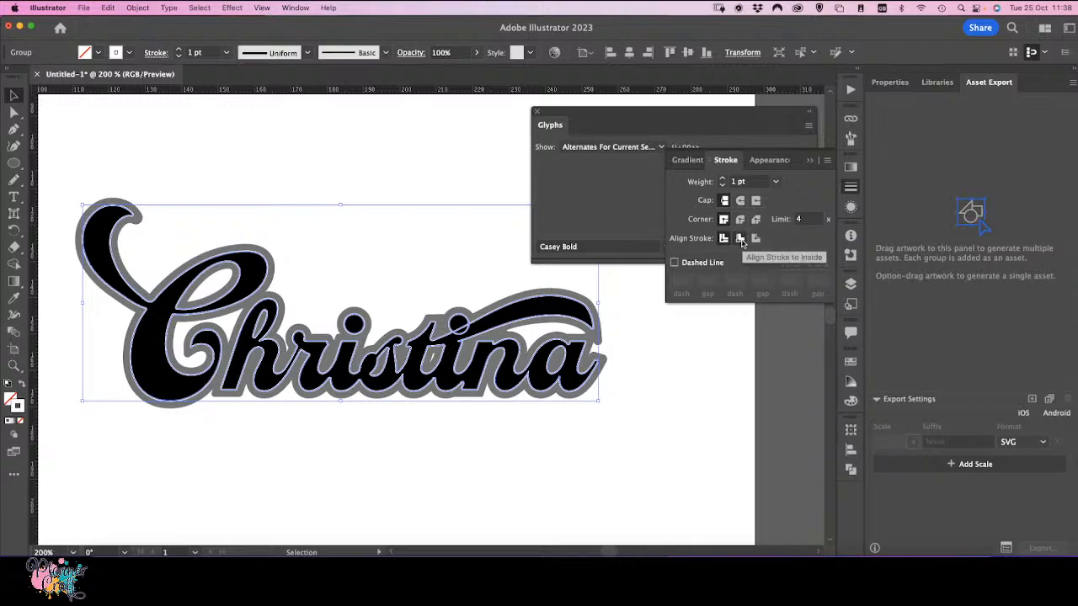
left_click(741, 240)
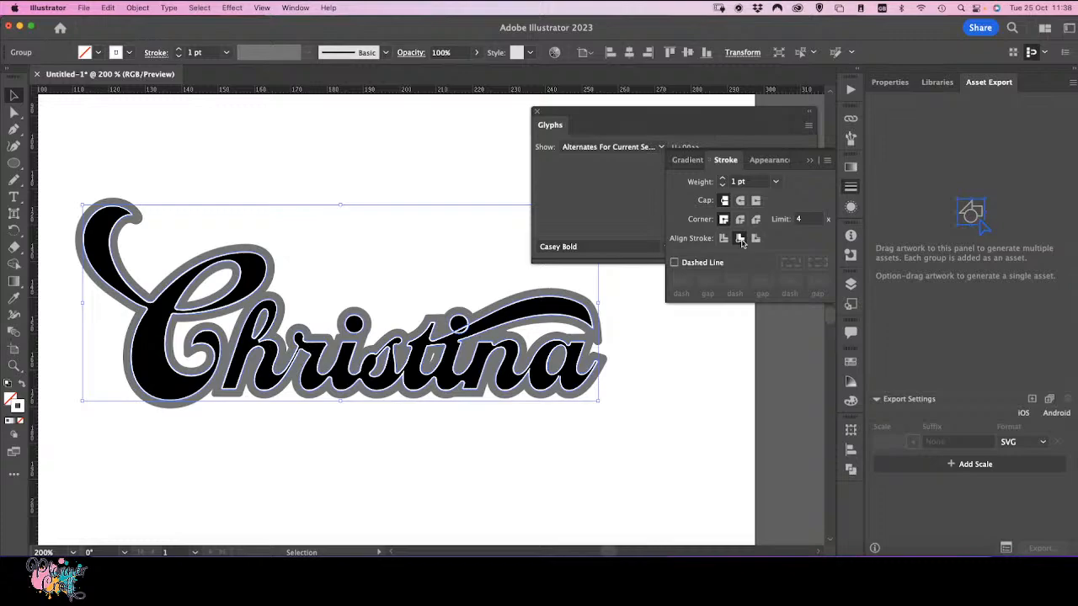
left_click(723, 180)
left_click(723, 179)
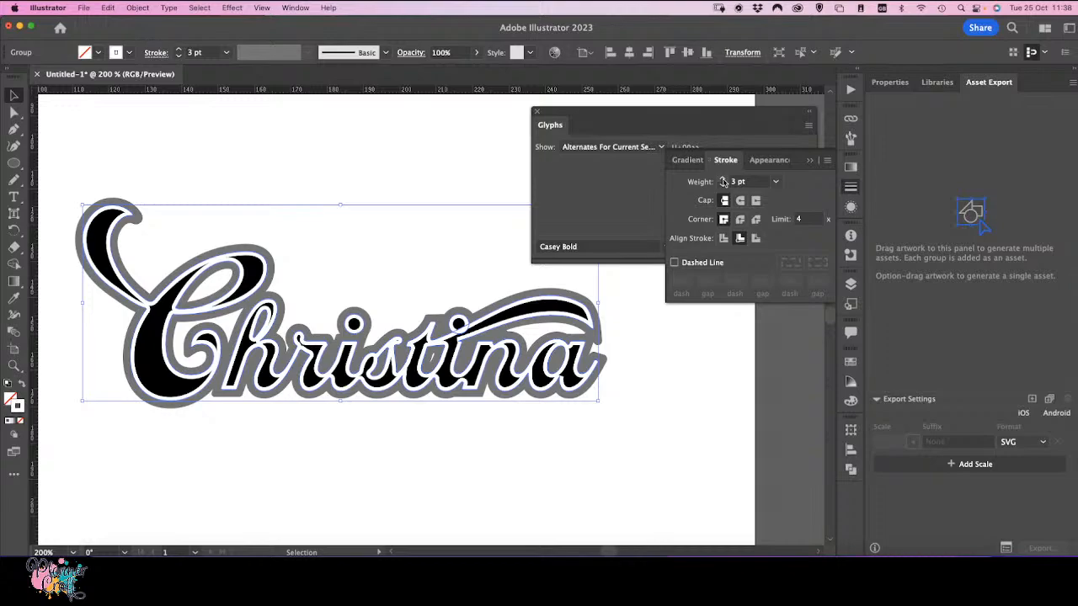
left_click(722, 185)
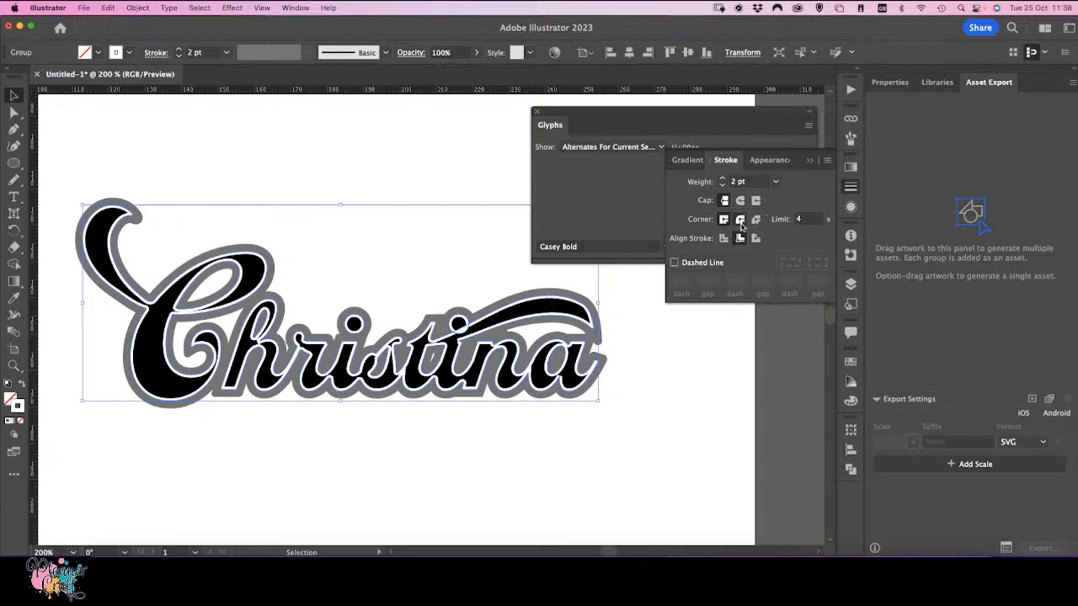
left_click(740, 219)
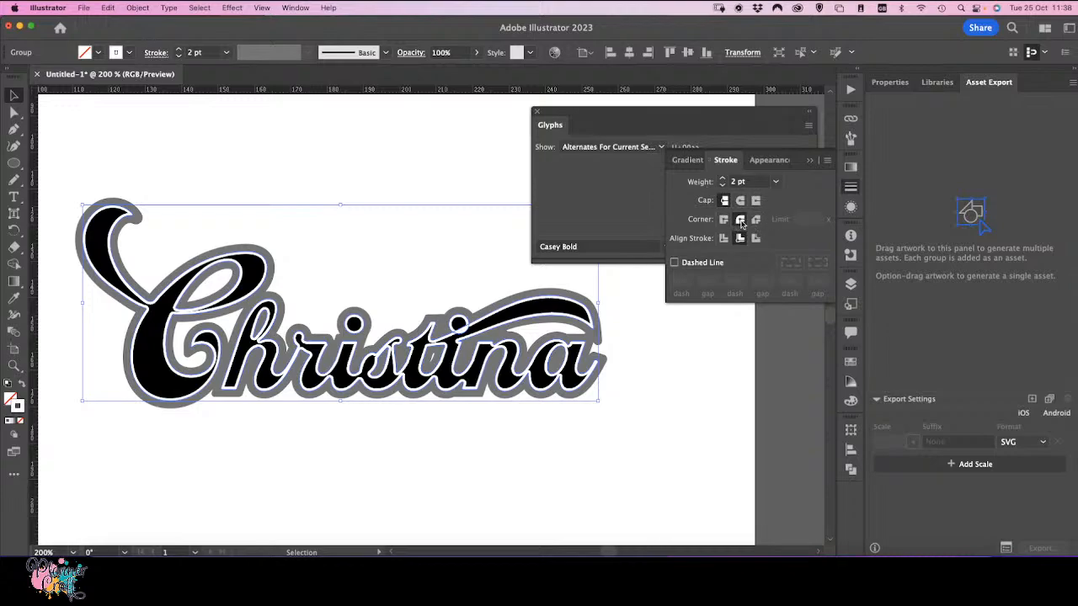
left_click(723, 219)
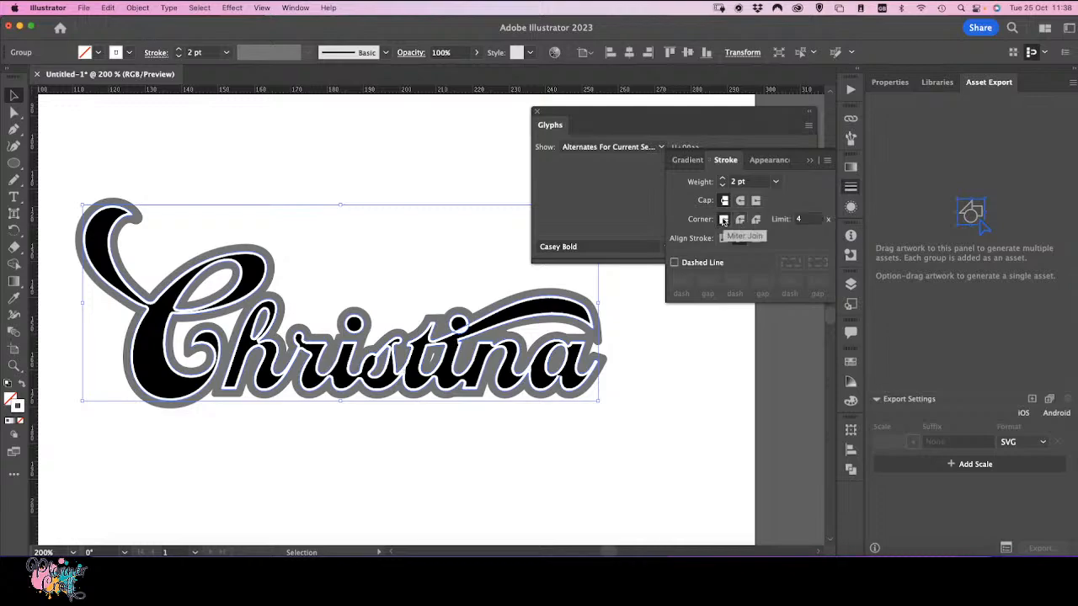
left_click(741, 220)
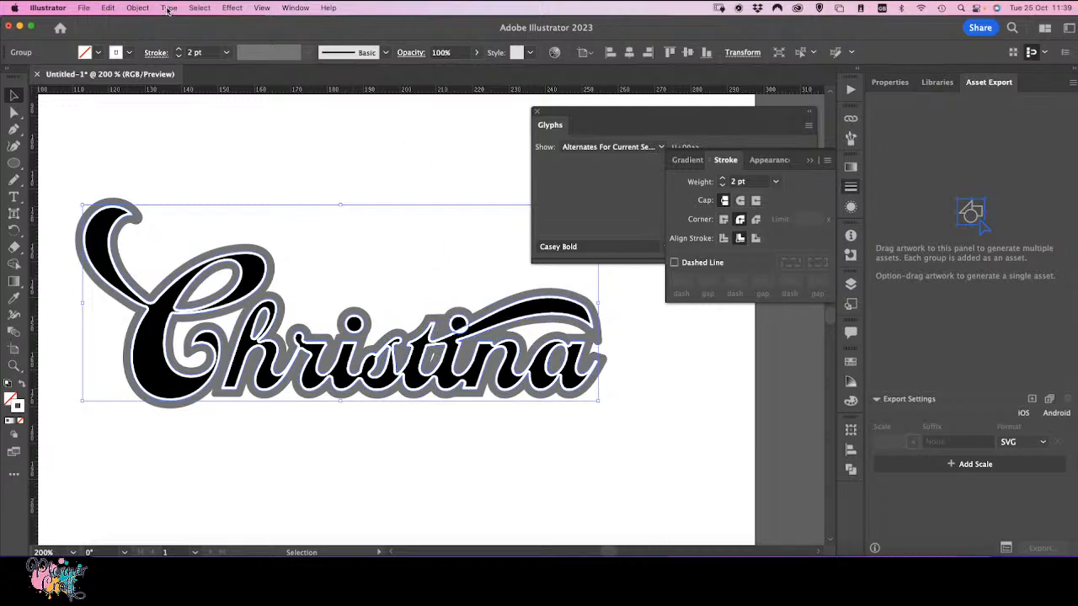
Step: Outline the white stroke of the lettering copy with Outline Stroke
left_click(139, 8)
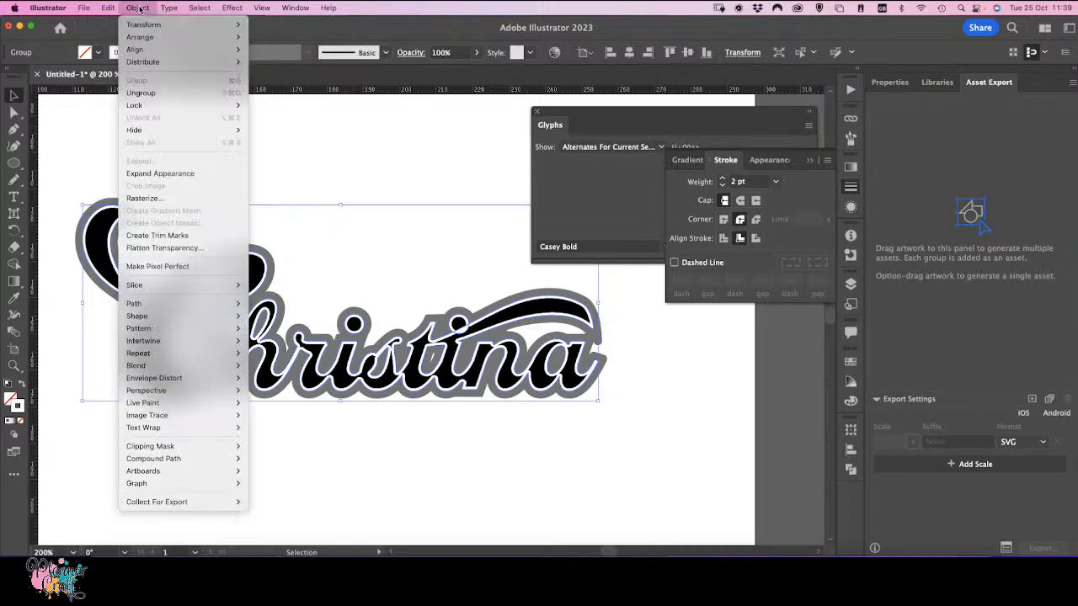
left_click(138, 8)
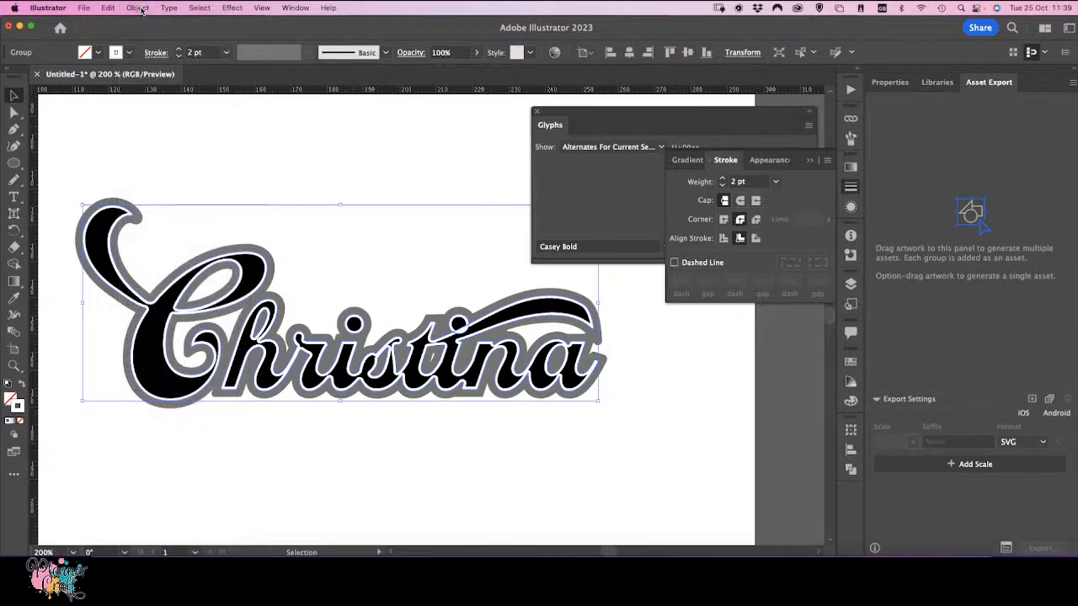
left_click(138, 7)
left_click(141, 10)
left_click(143, 11)
mouse_move(175, 308)
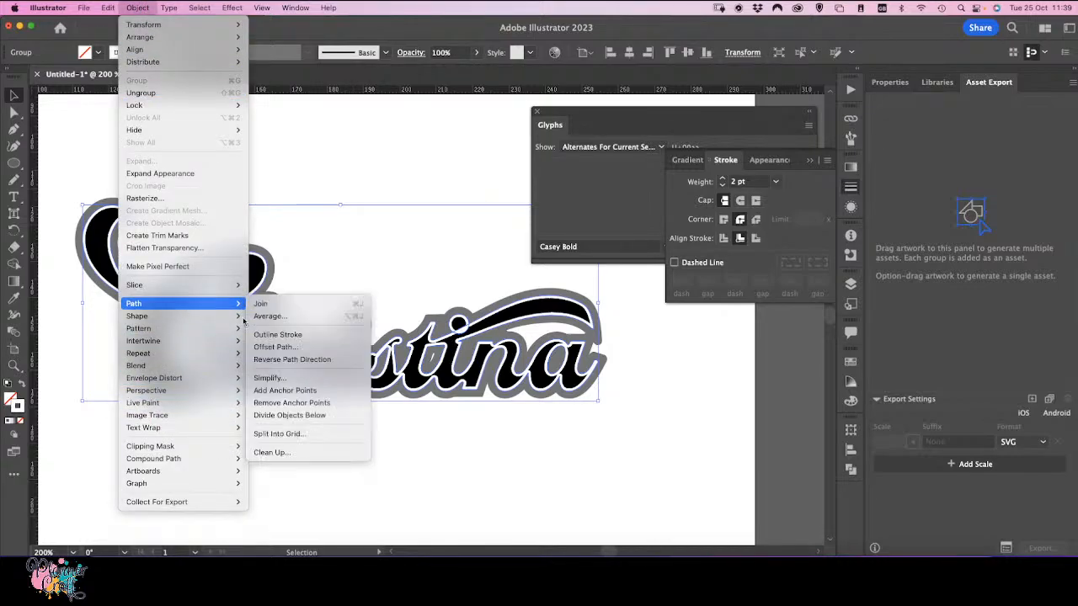
left_click(287, 334)
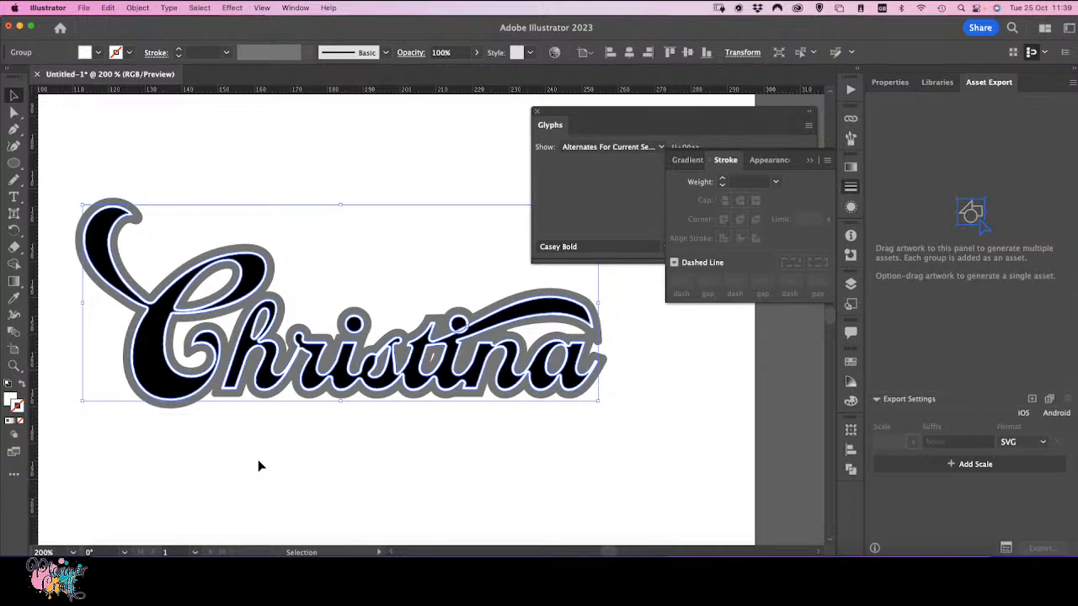
Step: Zoom in and pan along the name to inspect the outlined white stroke around the letters
key("a")
key("super+equal")
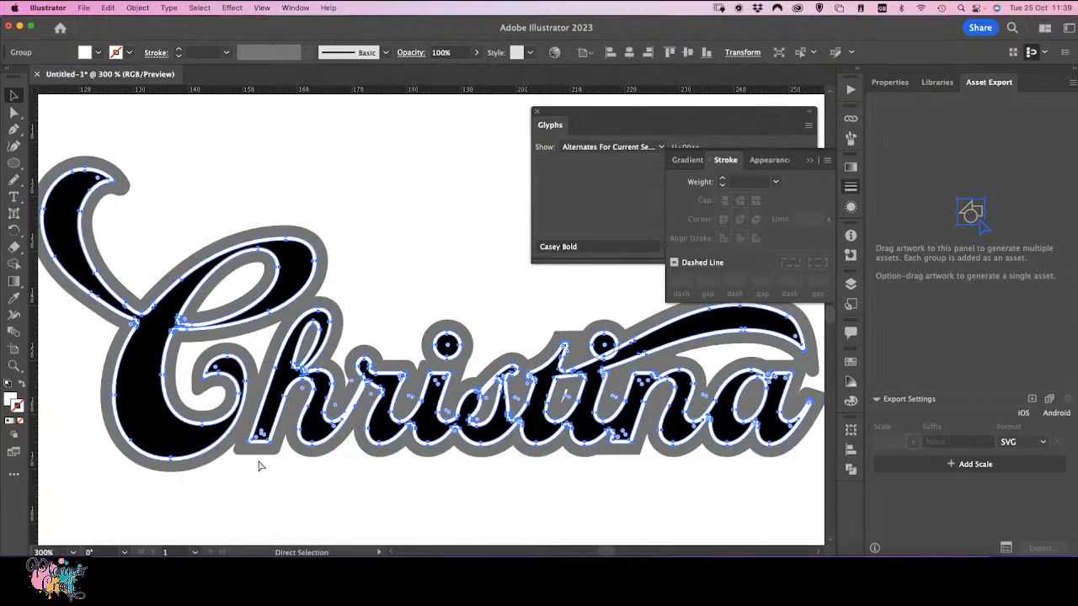
key("v")
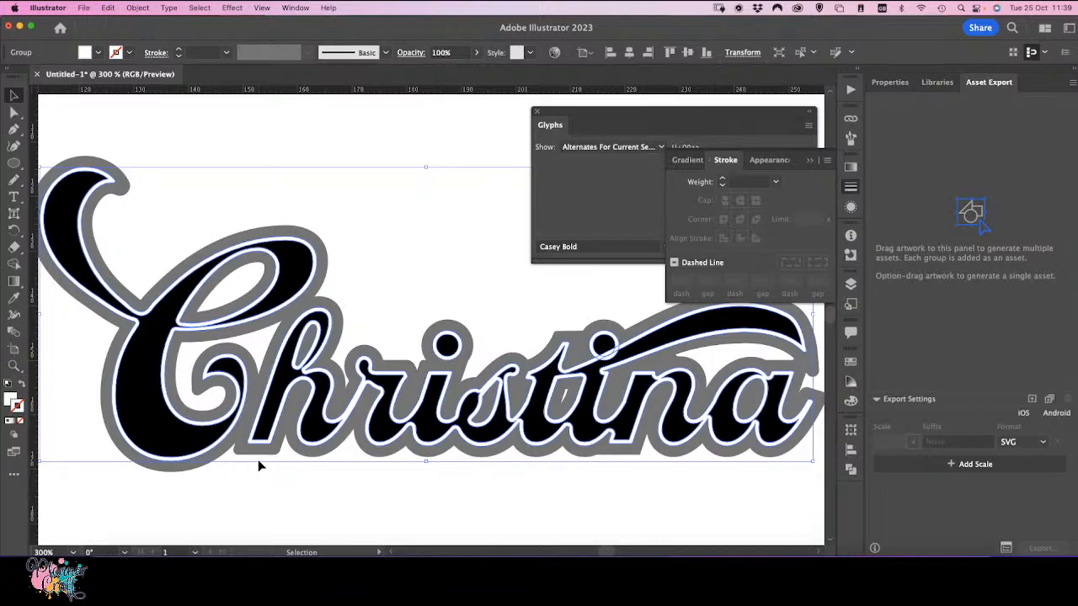
key("a")
left_click_drag(511, 481, 315, 523)
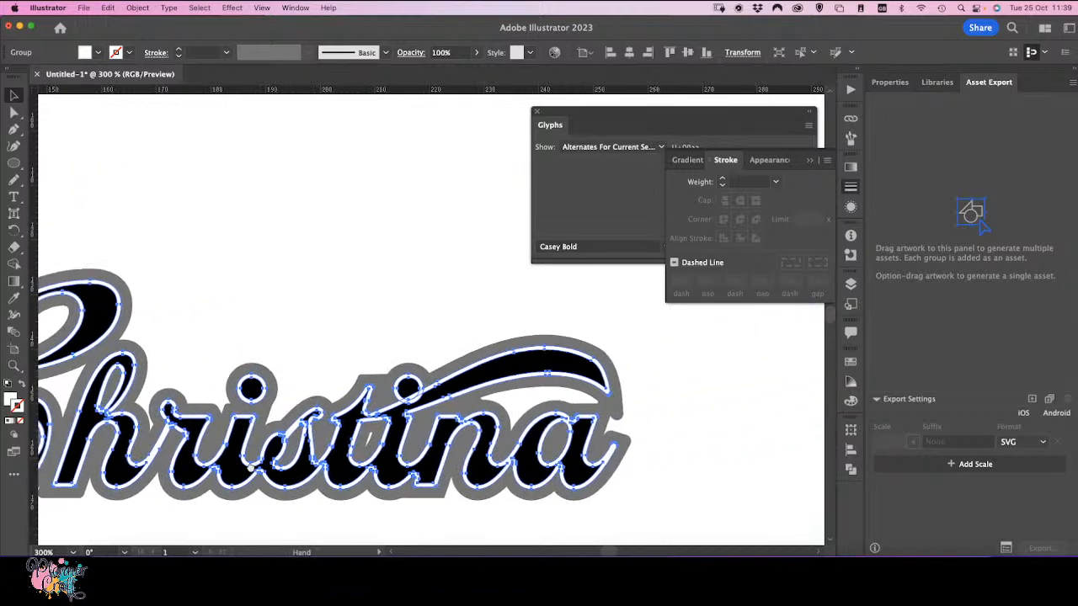
left_click_drag(250, 465, 214, 467)
key("v")
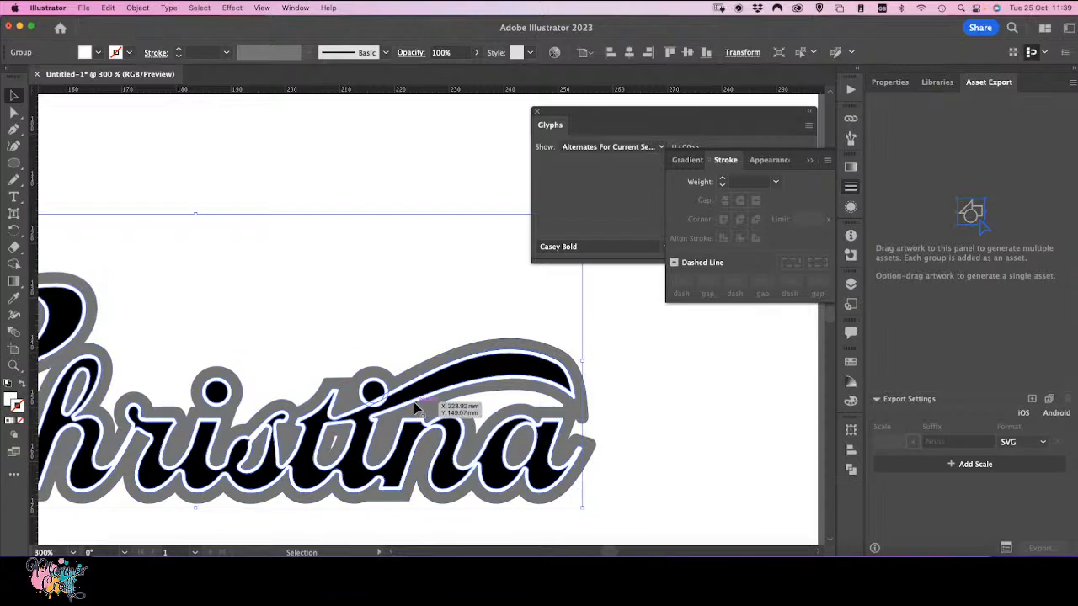
scroll(414, 408, "up", 5)
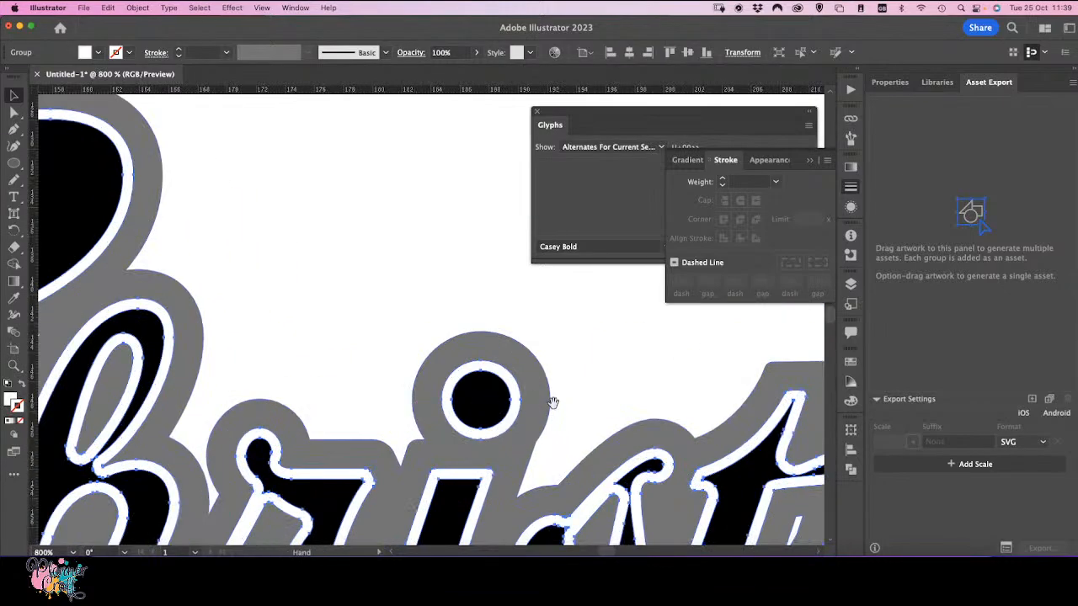
left_click_drag(553, 403, 96, 373)
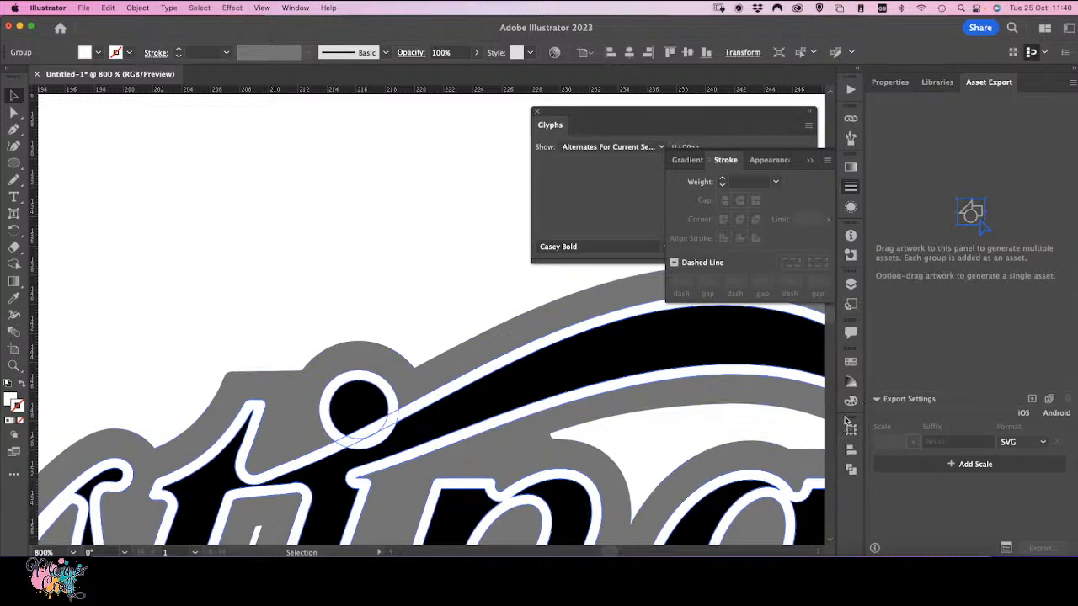
Step: Move the black i-dot path into the white outline group, placing it below that group's first two compound paths
left_click(850, 284)
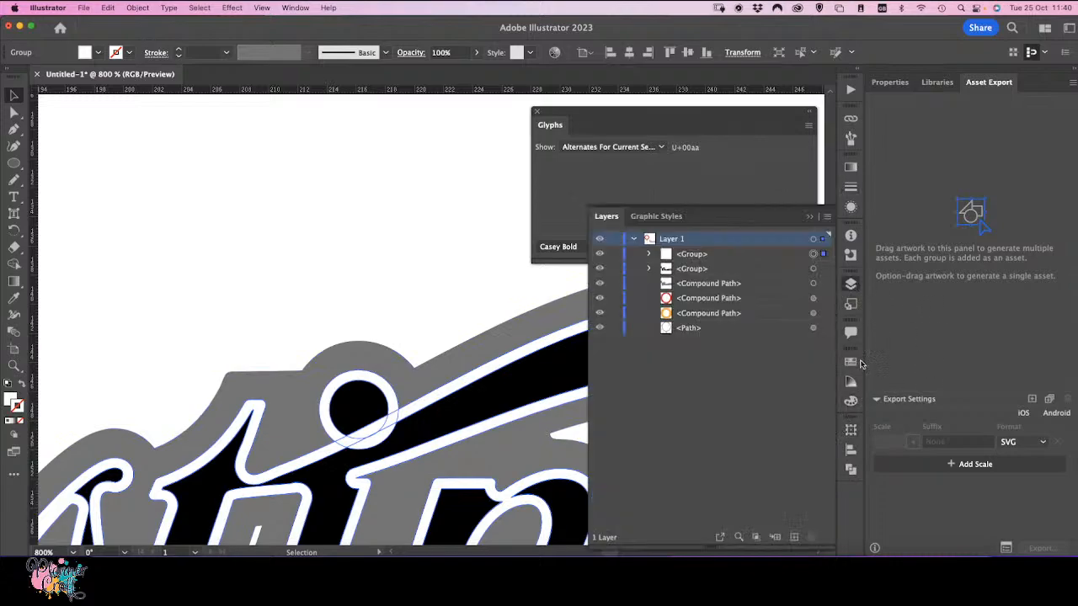
left_click(648, 269)
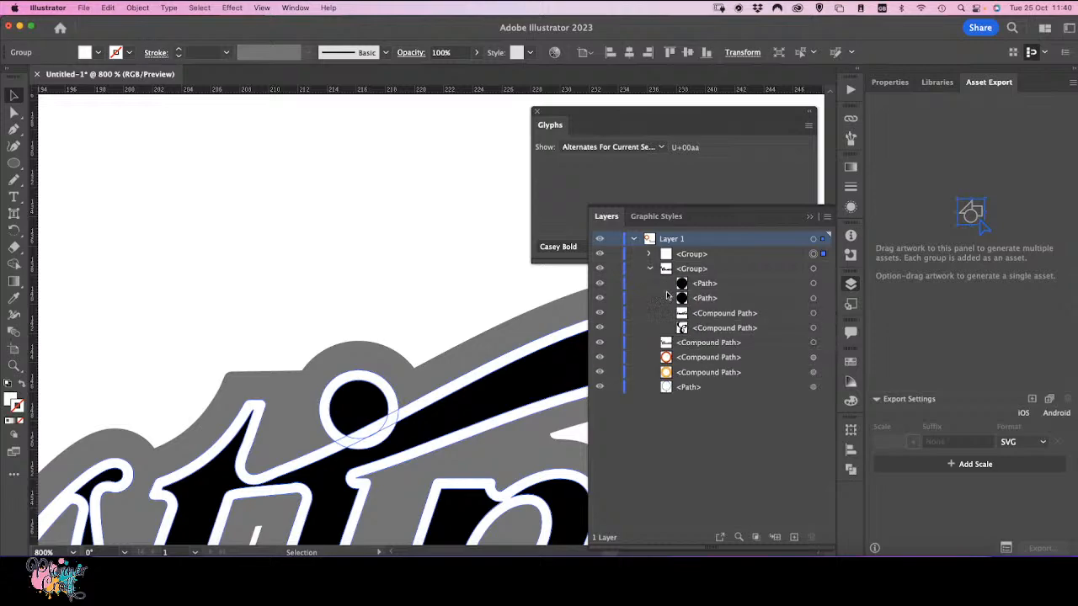
left_click(720, 287)
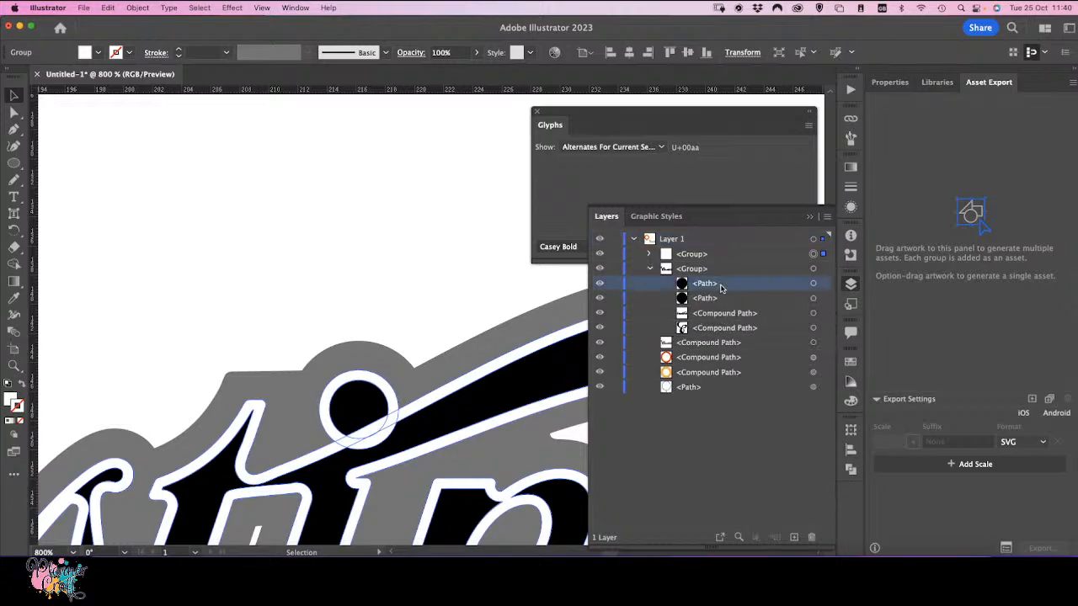
left_click(821, 285)
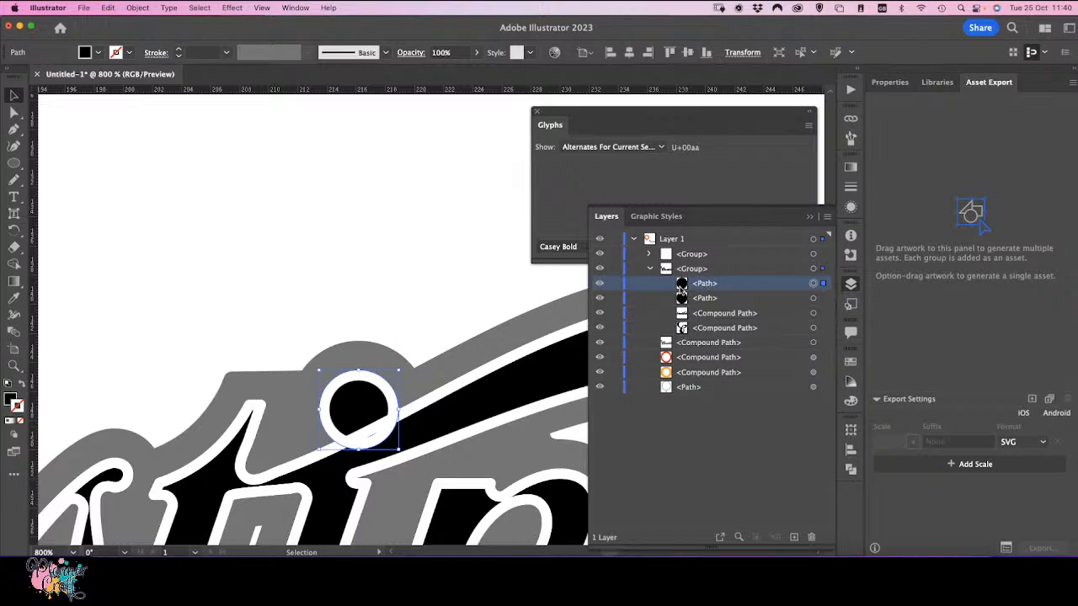
left_click_drag(682, 289, 720, 257)
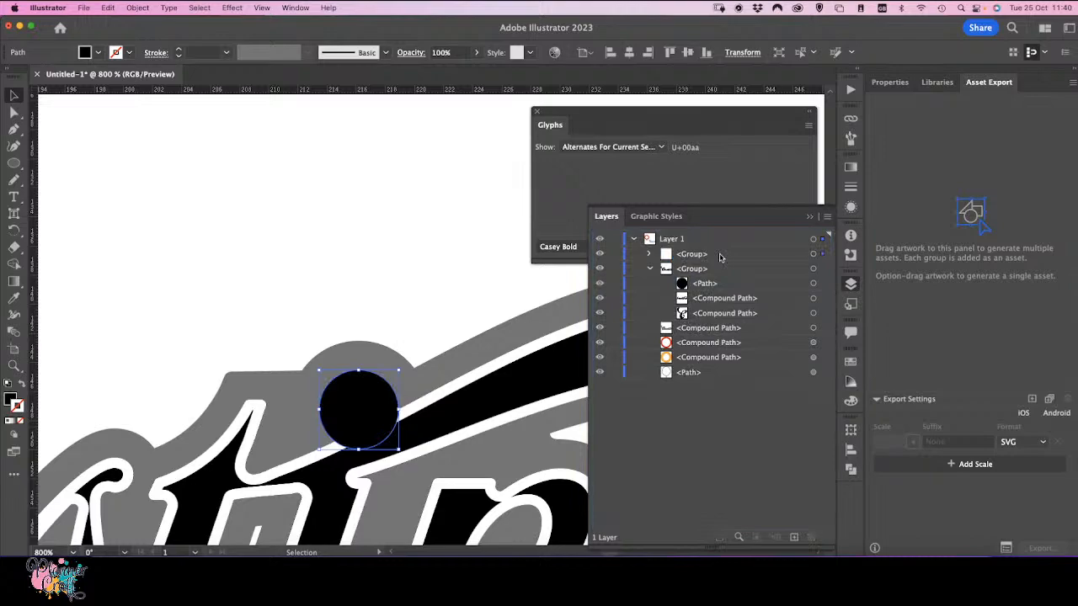
left_click(649, 256)
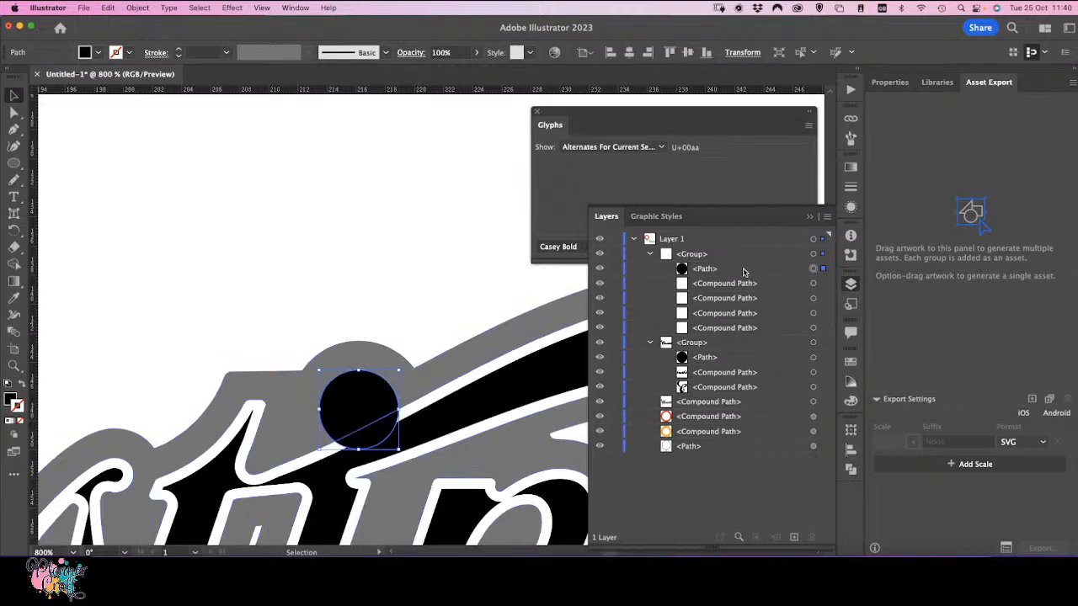
left_click_drag(743, 272, 737, 305)
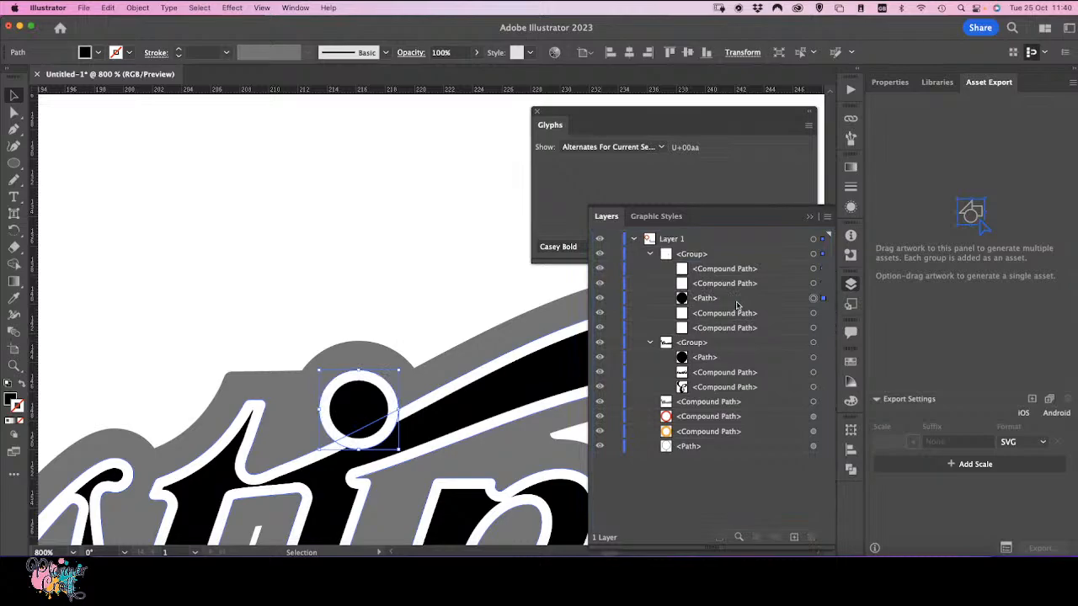
left_click(345, 313)
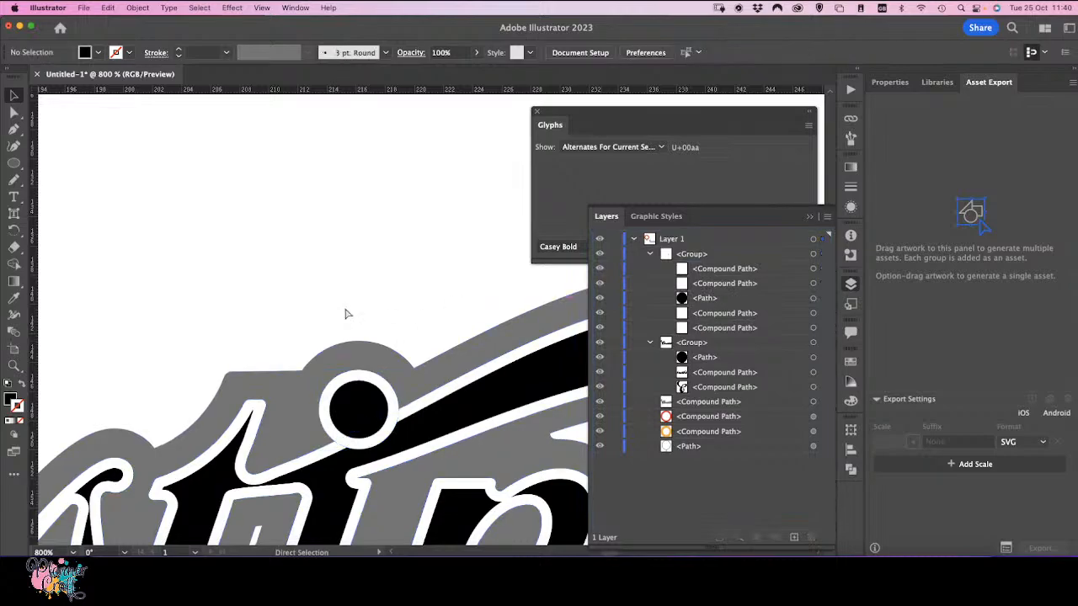
Step: Zoom out and back in across the name to examine the white outline inside the letters
key("super+minus")
key("super+minus")
key("super+minus")
key("super+minus")
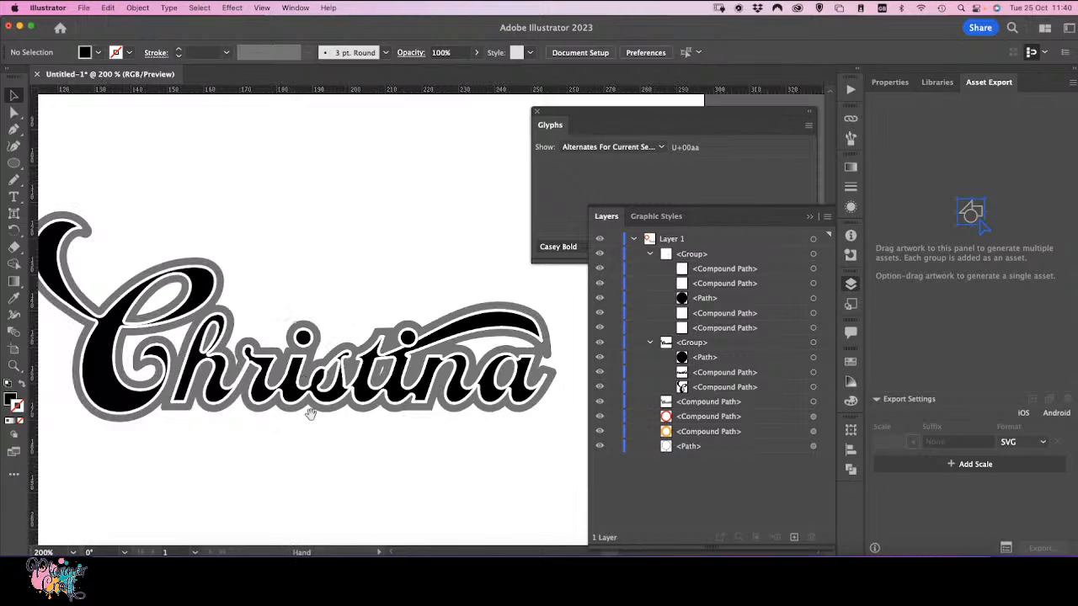
left_click_drag(362, 460, 380, 500)
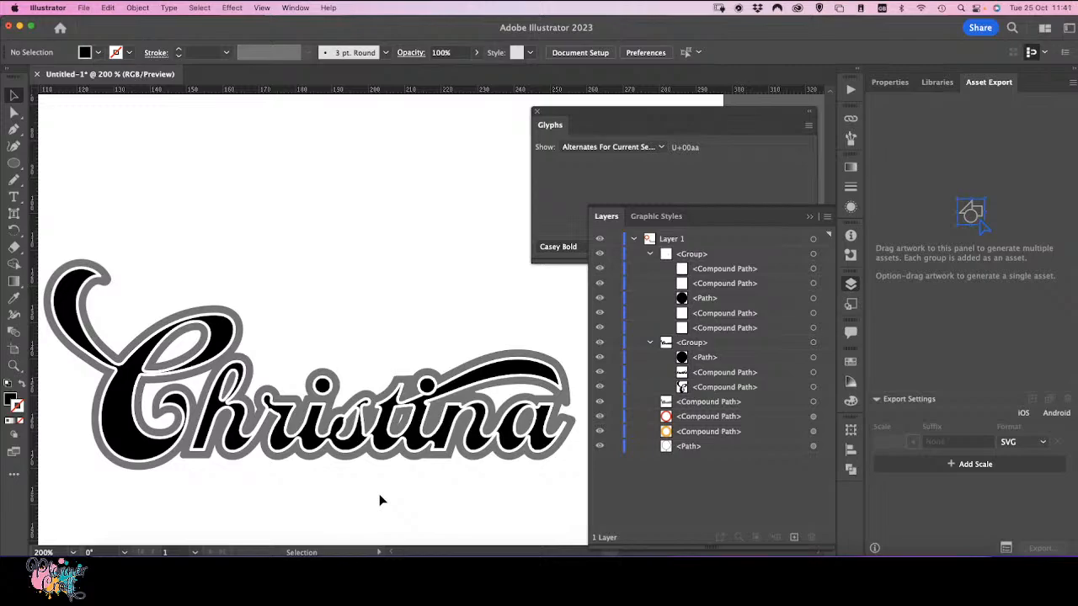
key("super+plus")
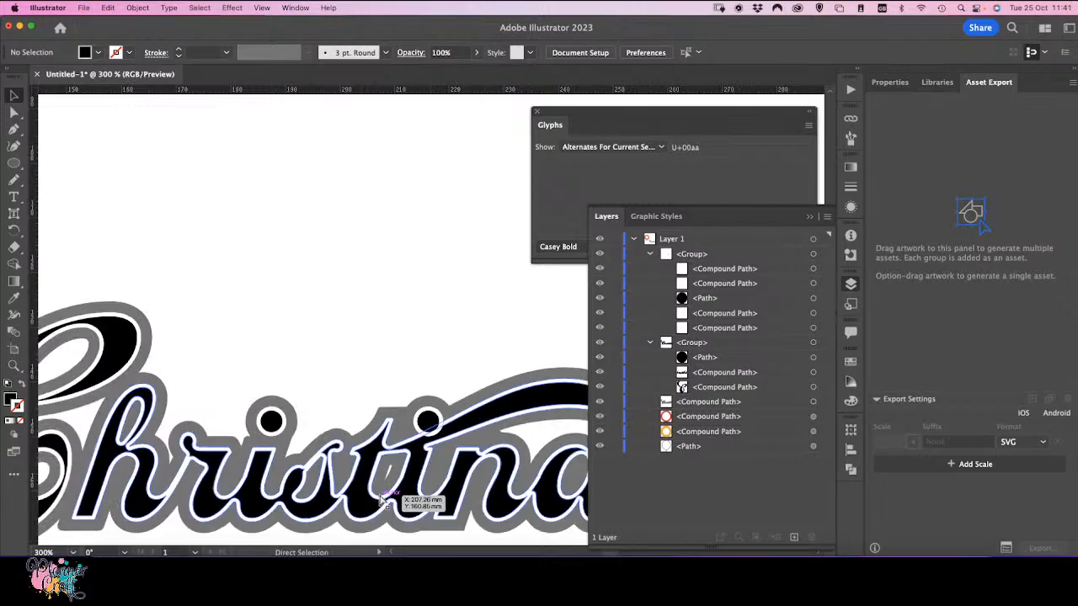
key("super+plus")
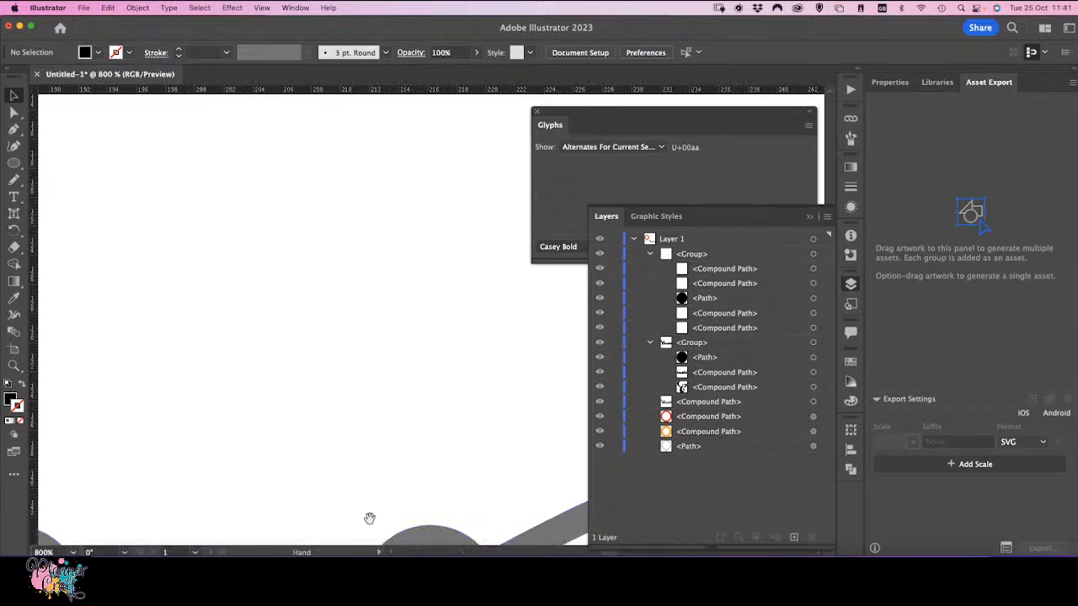
left_click_drag(330, 498, 330, 141)
left_click_drag(266, 442, 354, 396)
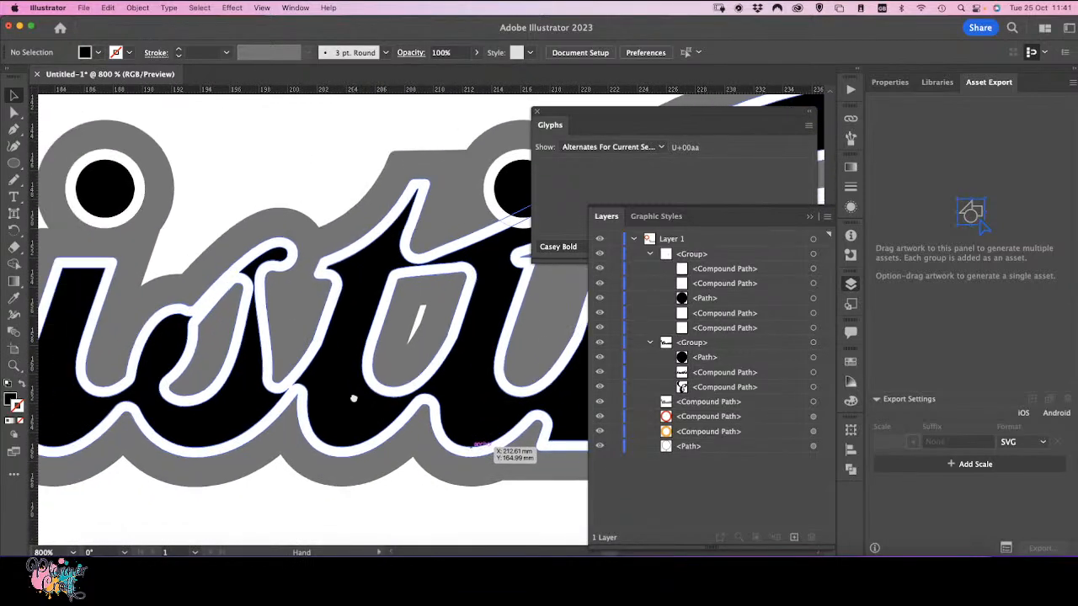
key("super+plus")
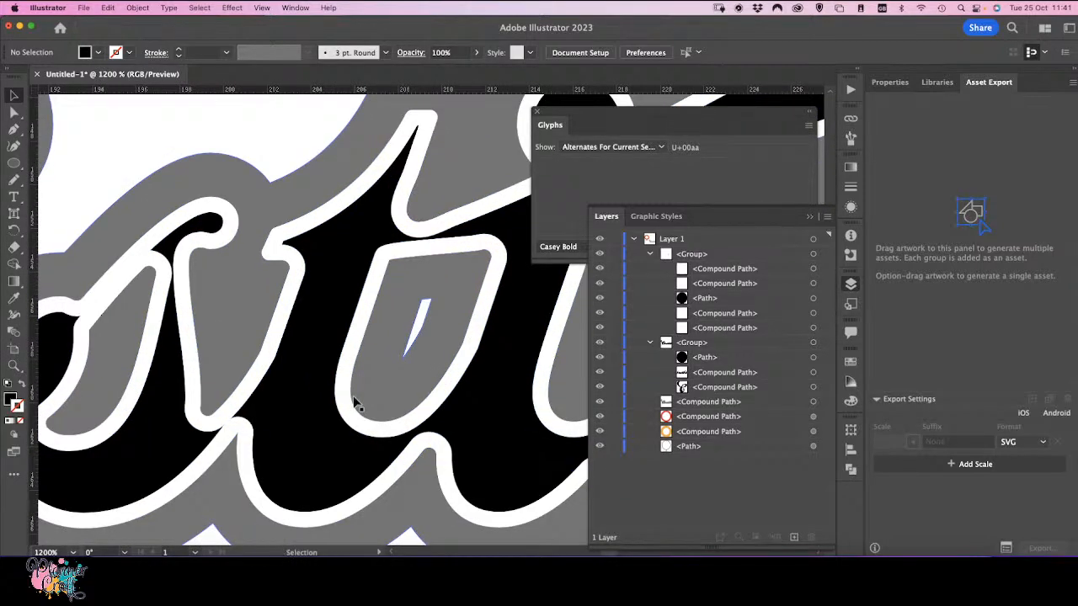
left_click_drag(226, 376, 356, 279)
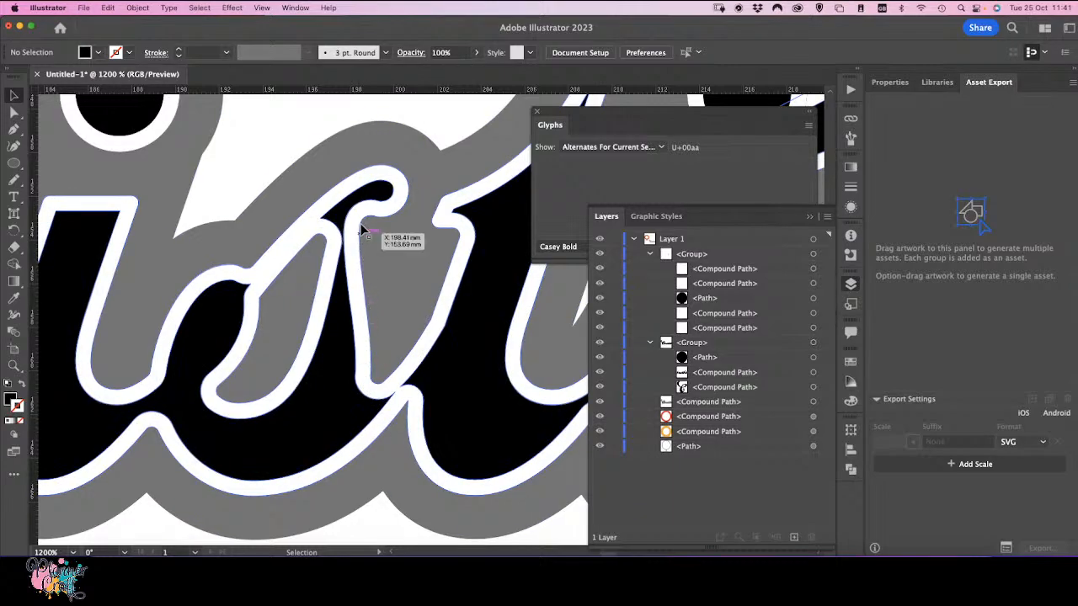
Step: Isolate the white outline compound path and redraw its inner edge along the letter stroke with the Pencil tool
left_click(366, 389)
double_click(368, 392)
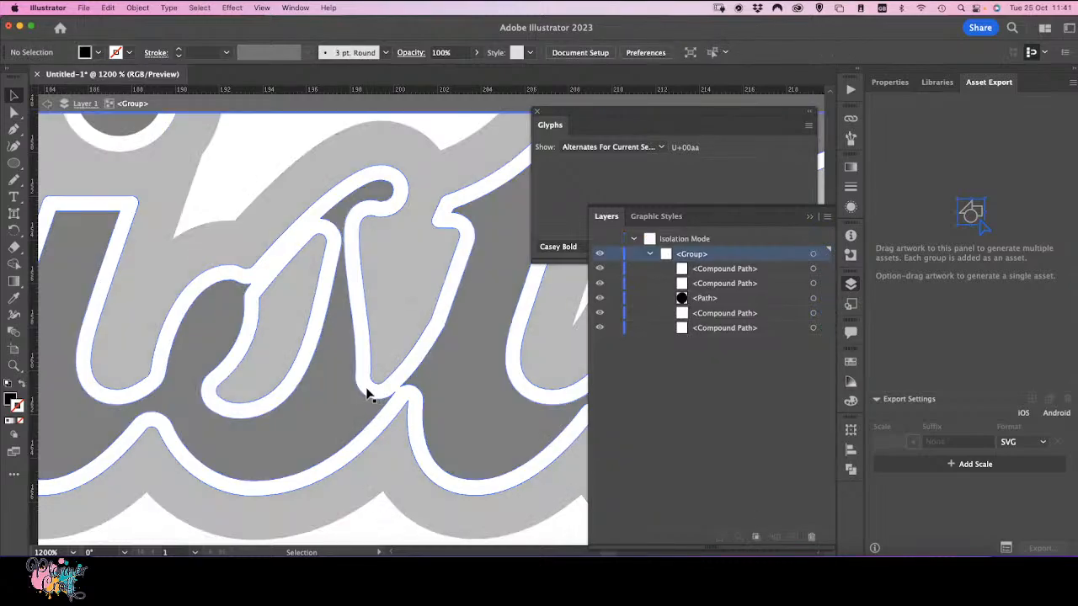
left_click(366, 391)
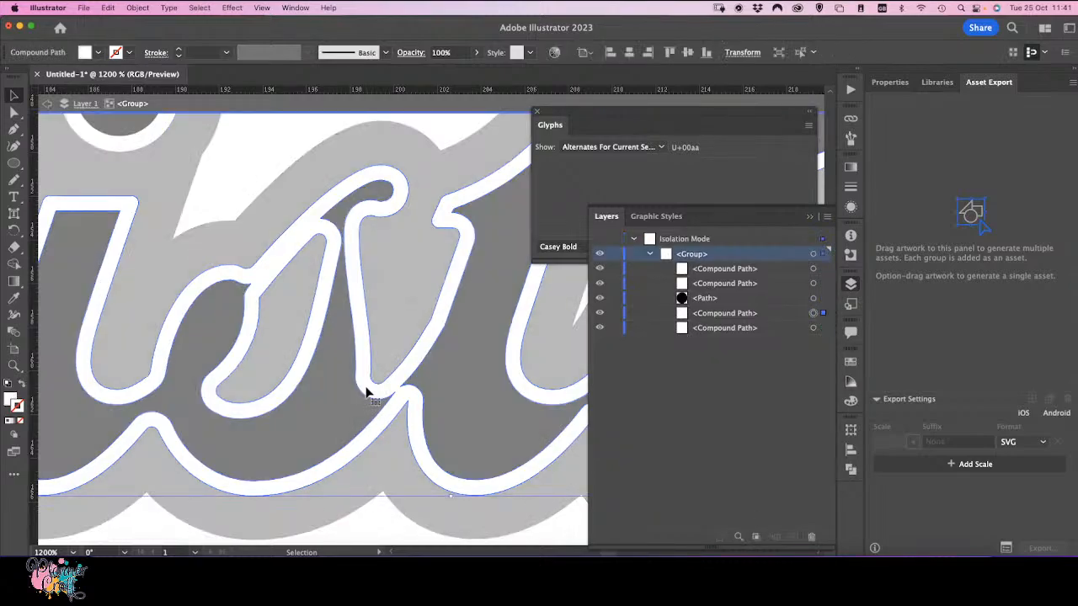
double_click(366, 391)
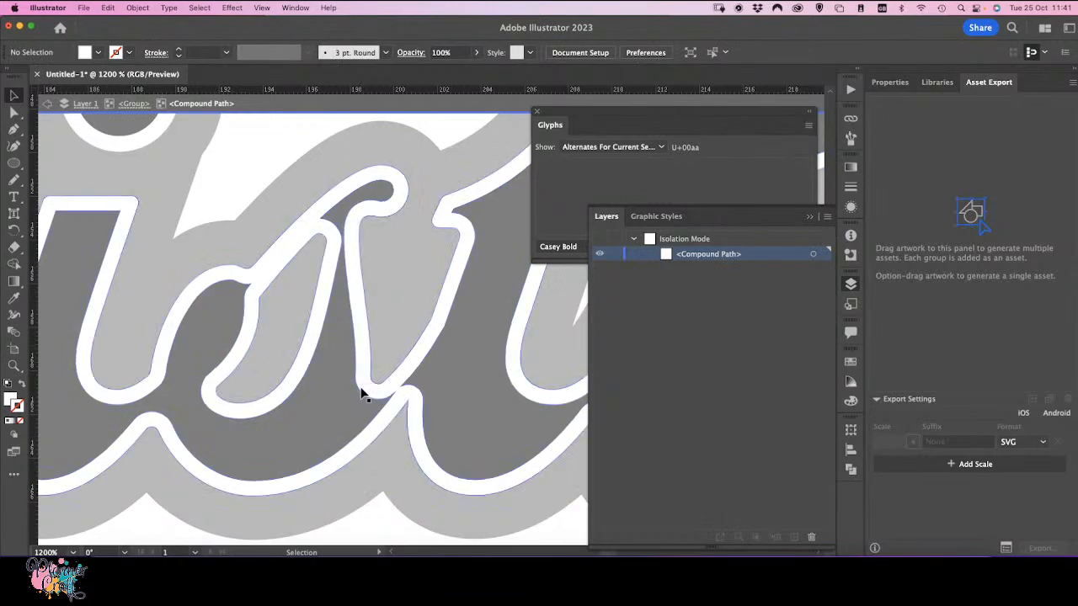
left_click(13, 113)
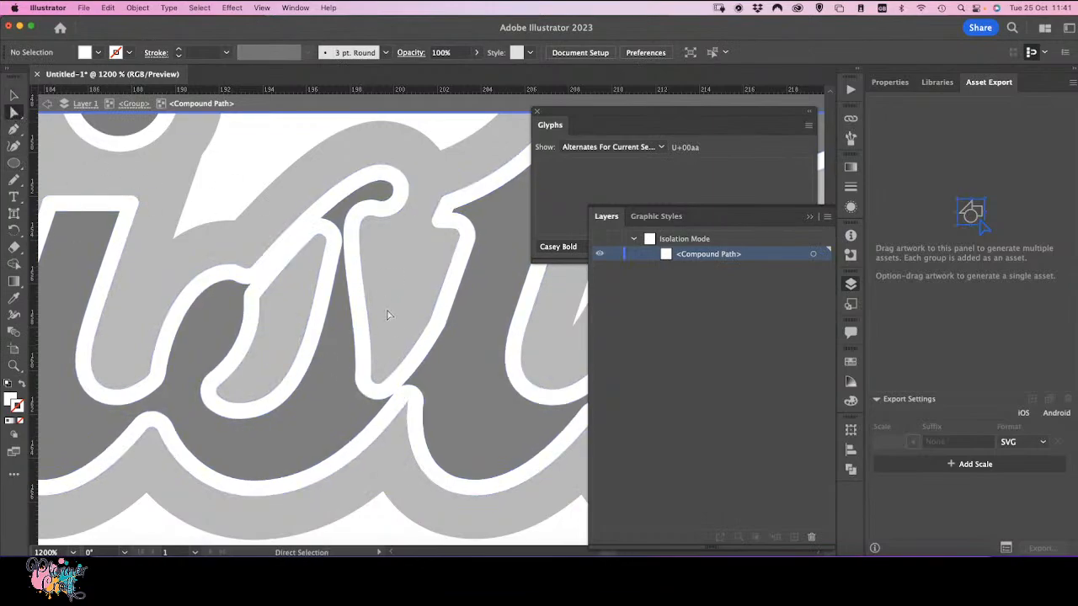
left_click(358, 326)
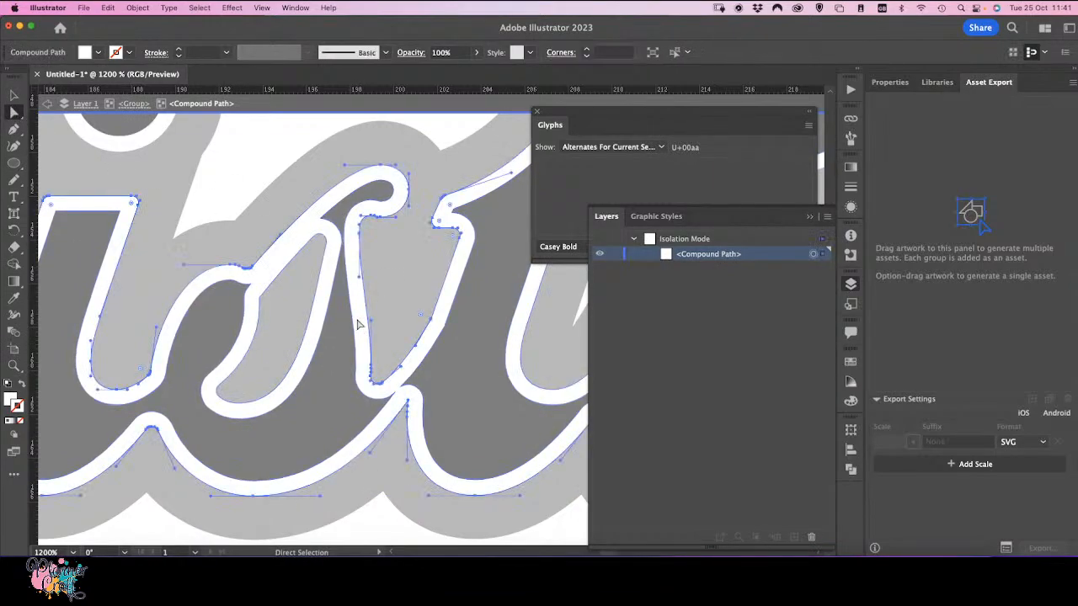
left_click(358, 364)
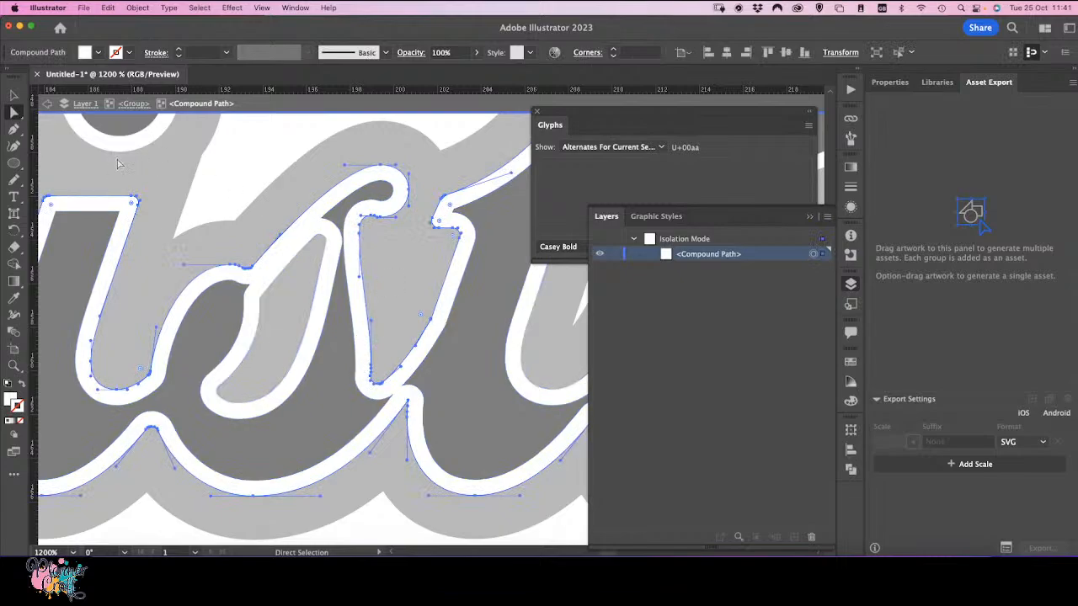
left_click(14, 179)
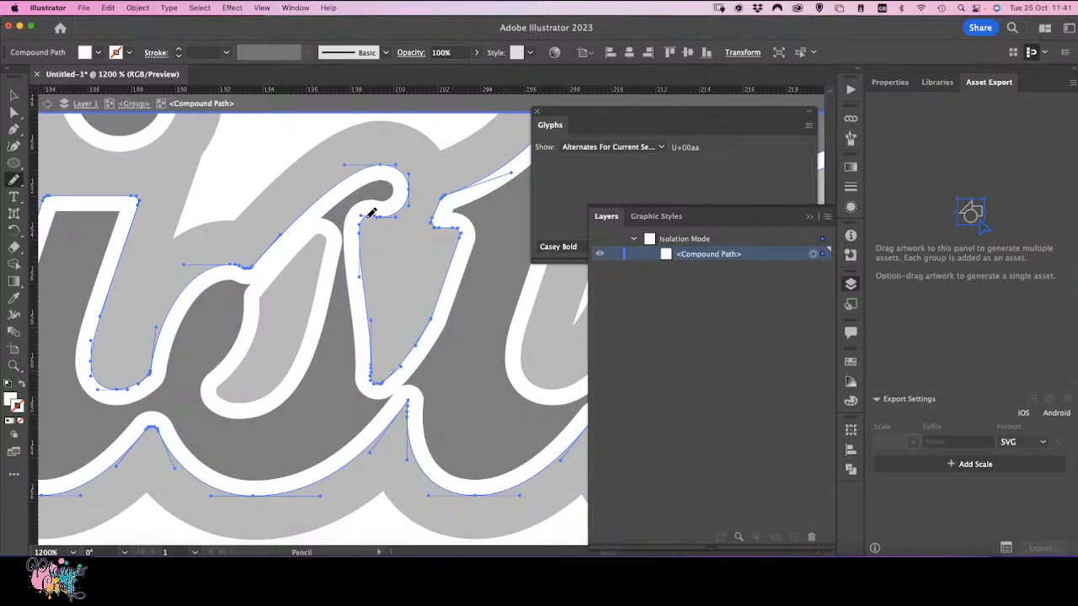
mouse_move(366, 223)
left_mouse_down()
mouse_move(380, 367)
mouse_move(392, 369)
left_mouse_up()
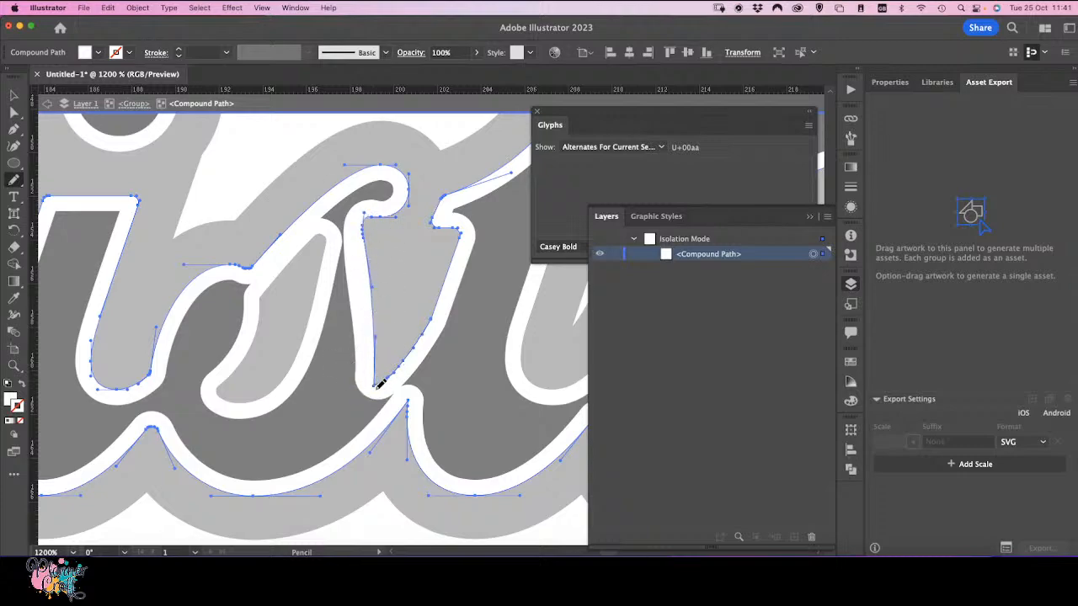
left_click_drag(380, 384, 381, 382)
Step: Reshape the neighbouring inner edge of the white outline with repeated Pencil strokes over the path
left_click(14, 112)
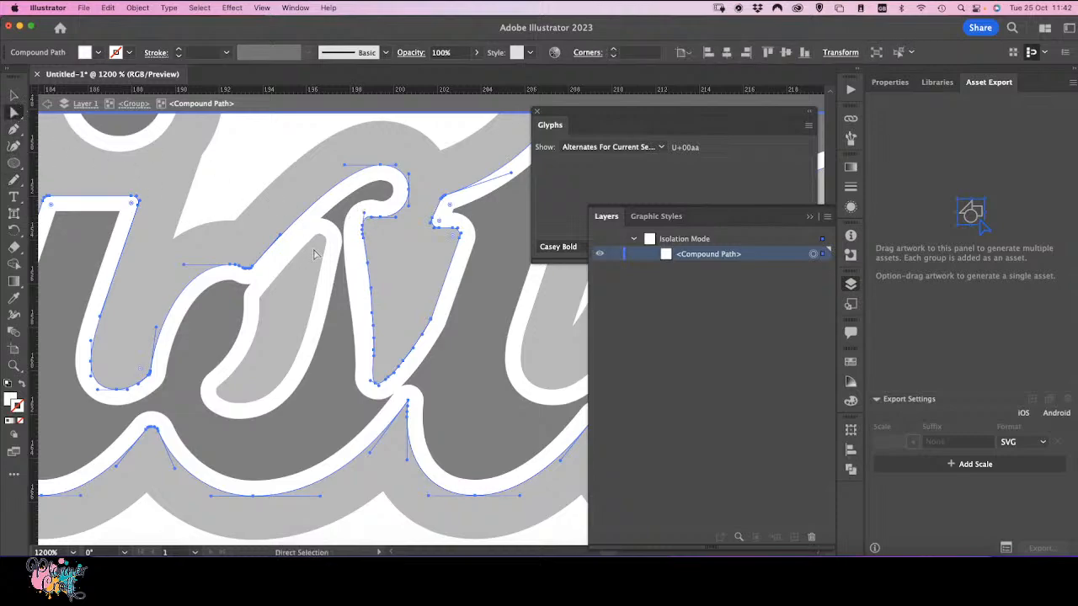
left_click(352, 232)
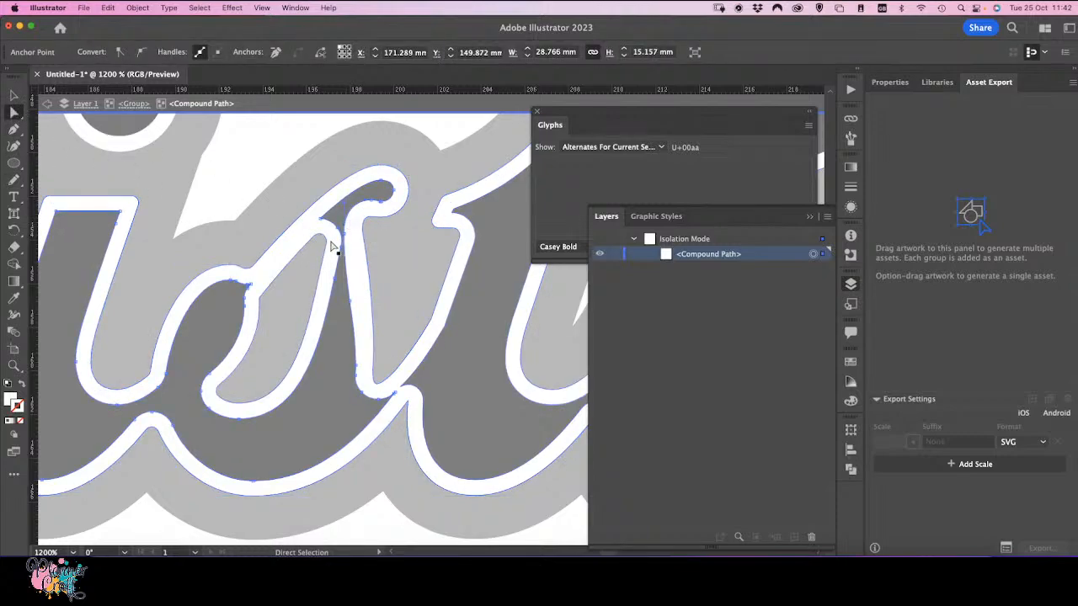
left_click(14, 181)
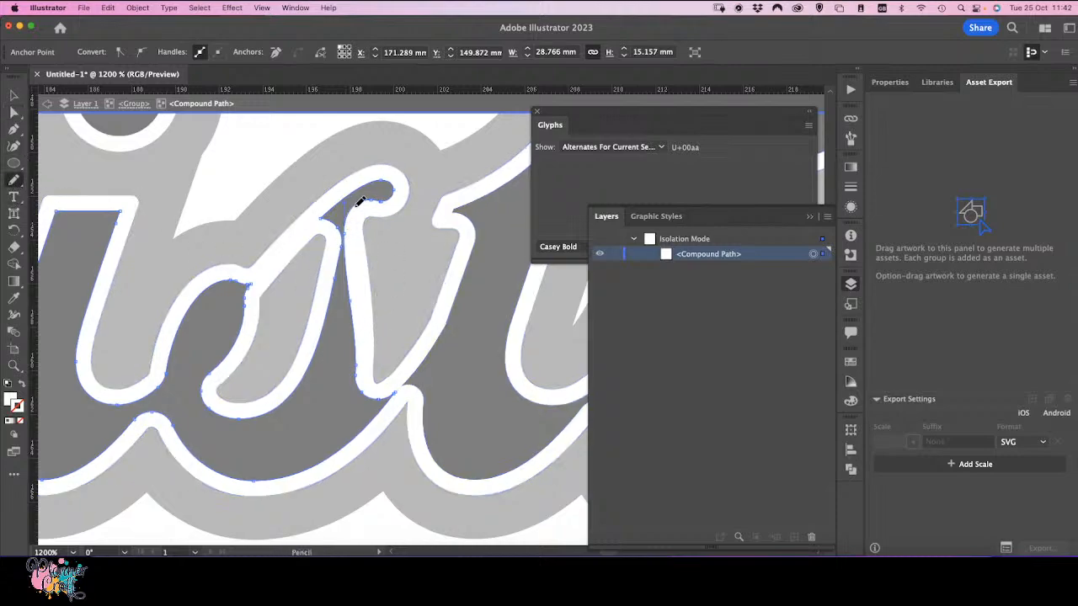
left_click_drag(357, 203, 361, 356)
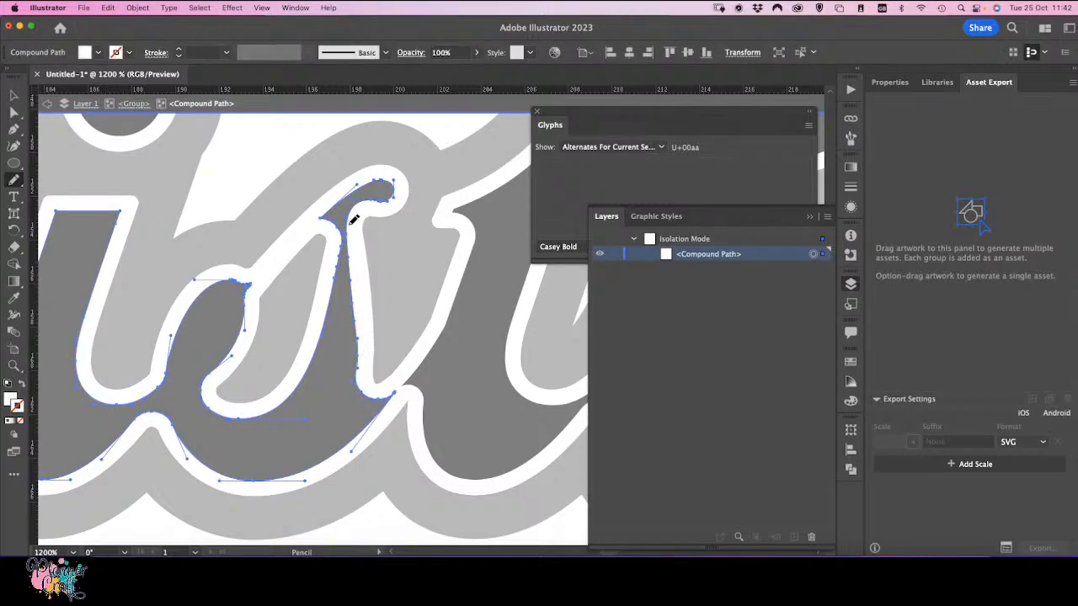
left_click_drag(352, 221, 361, 337)
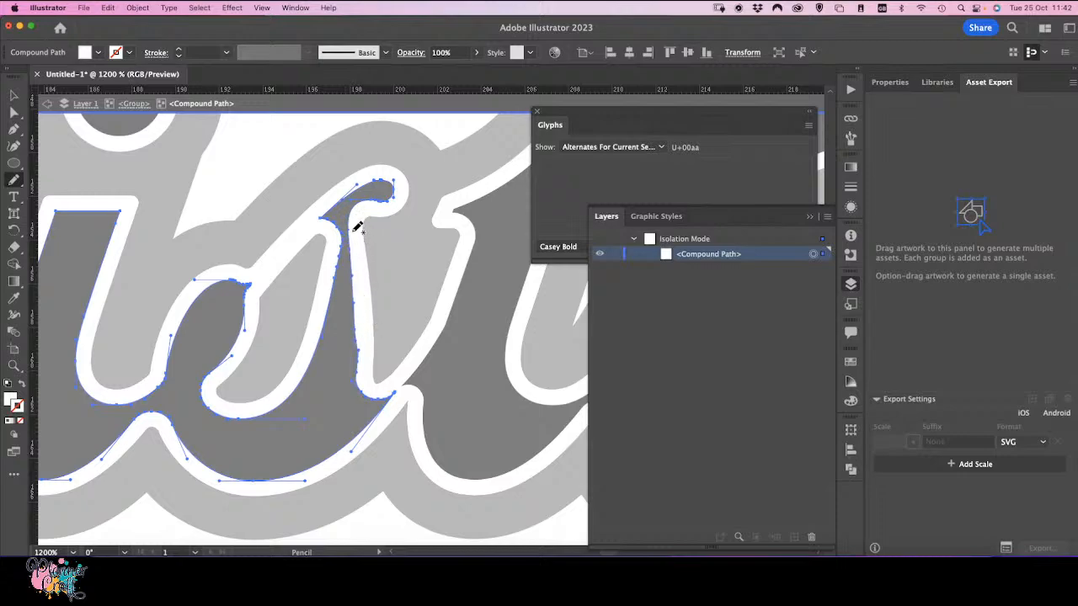
left_click_drag(359, 245, 362, 250)
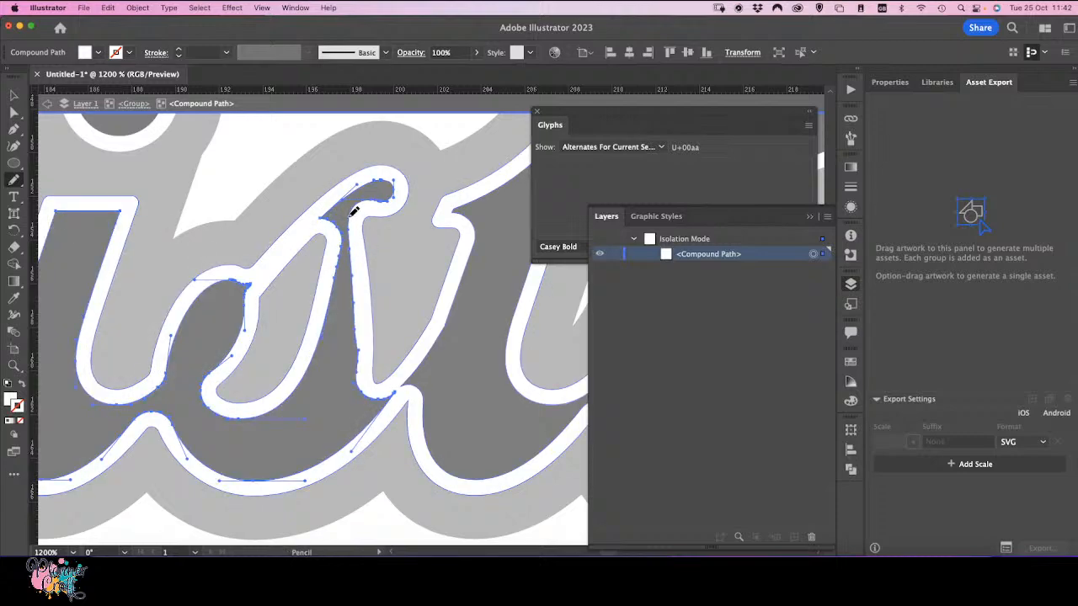
left_click_drag(354, 211, 363, 346)
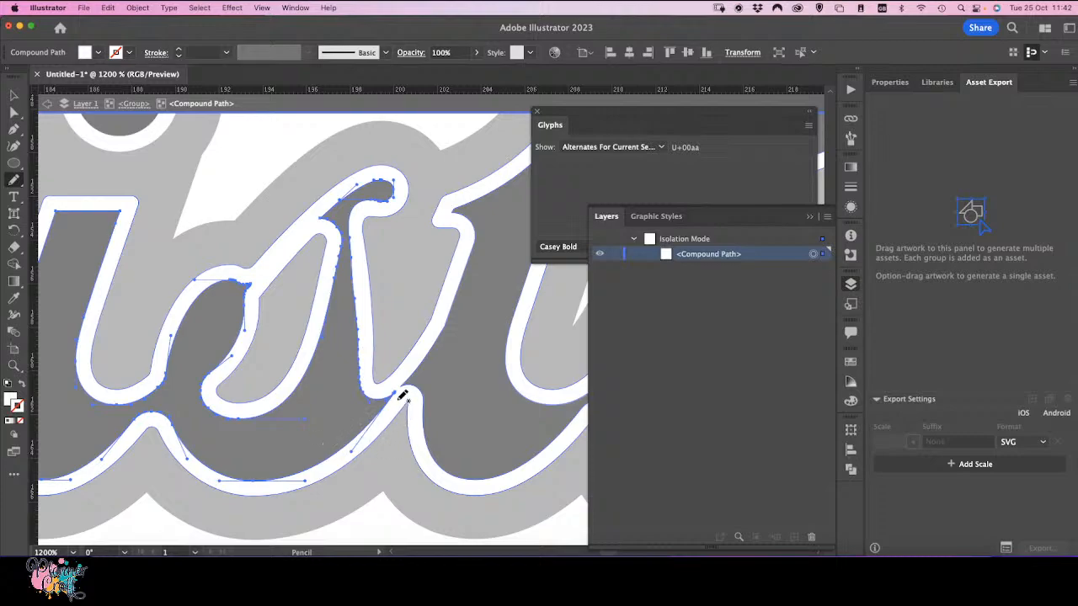
Step: Touch up the white outline's corner at the base of the letter with a short Pencil stroke
left_click(12, 98)
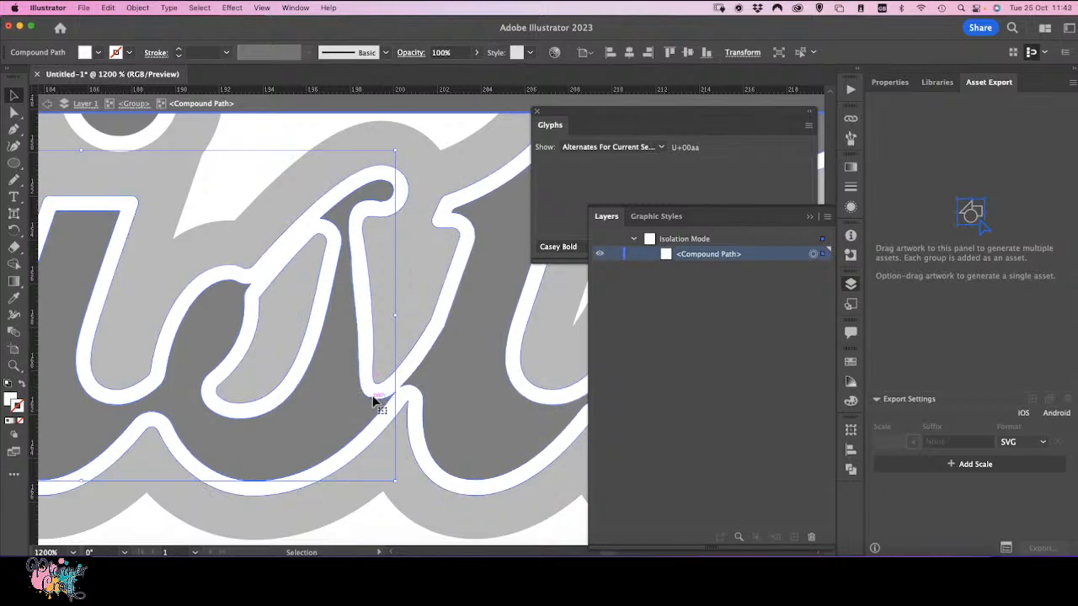
left_click(378, 387)
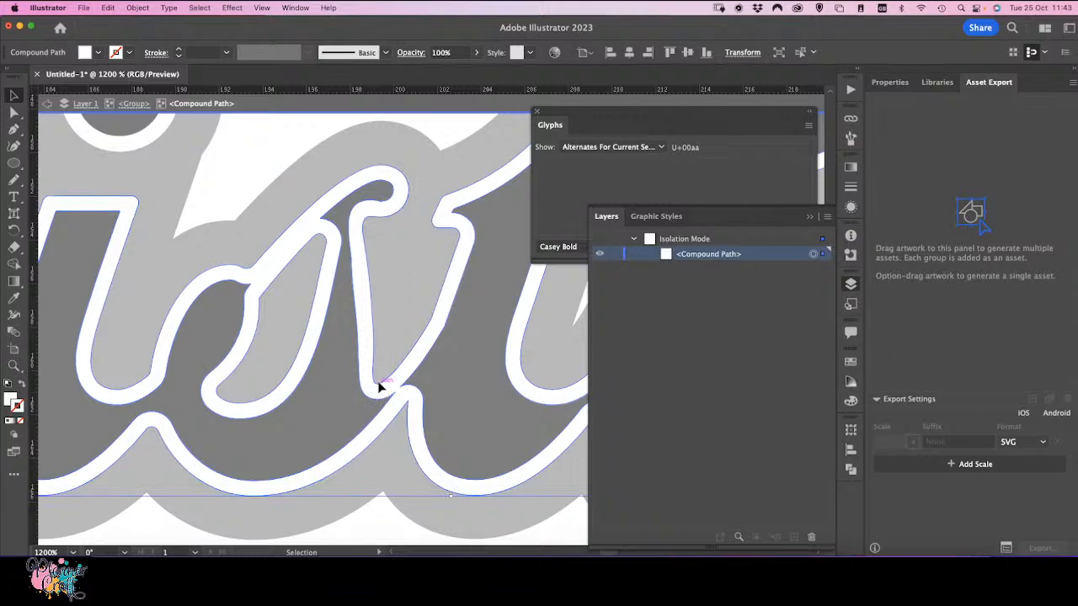
left_click(14, 112)
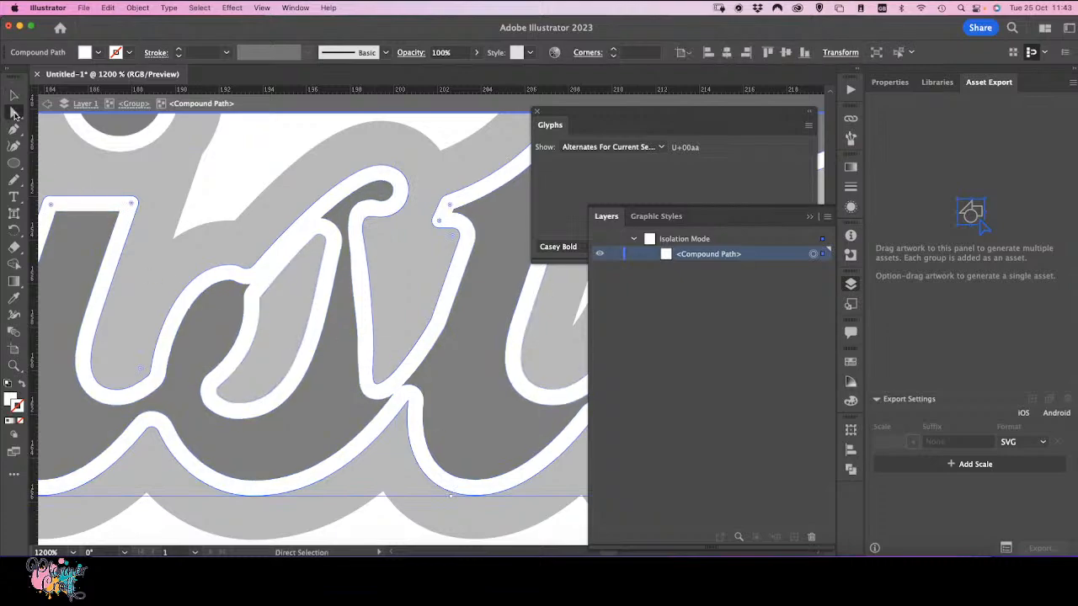
left_click(13, 179)
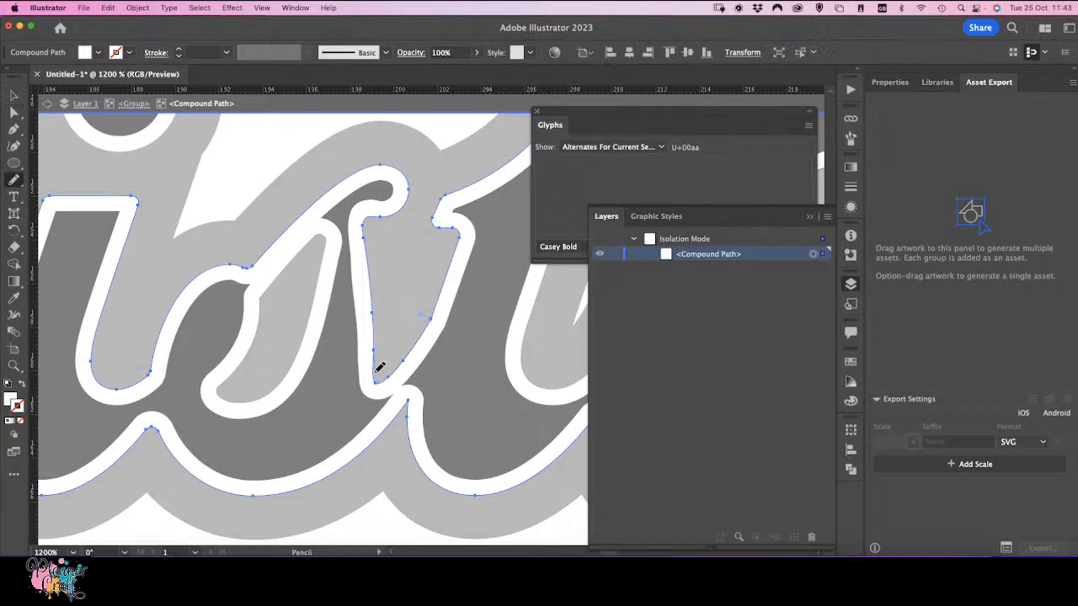
left_click_drag(385, 382, 388, 378)
key("v")
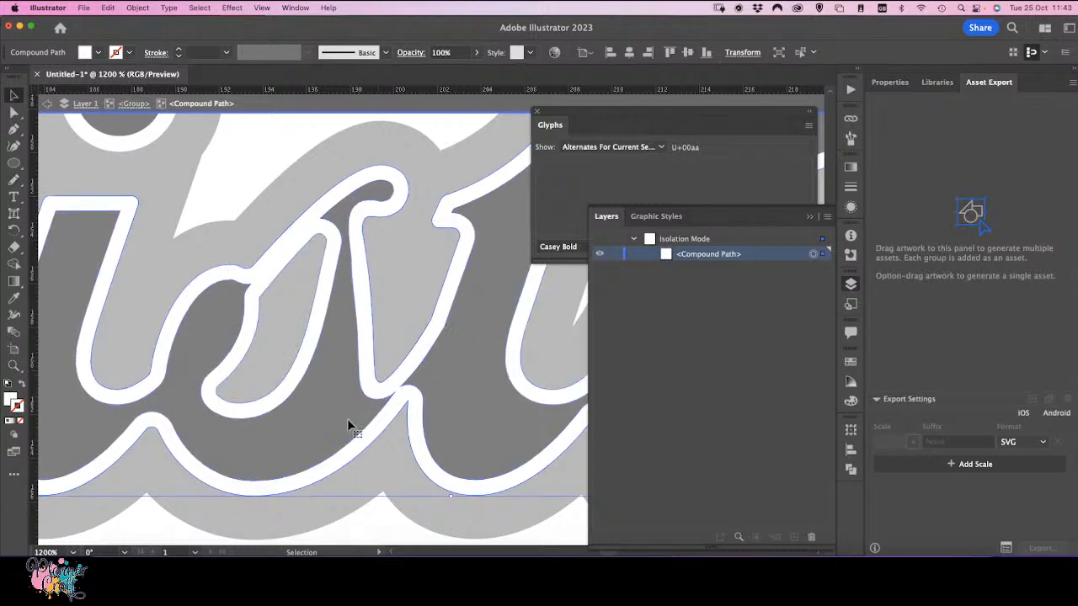
left_click(247, 294)
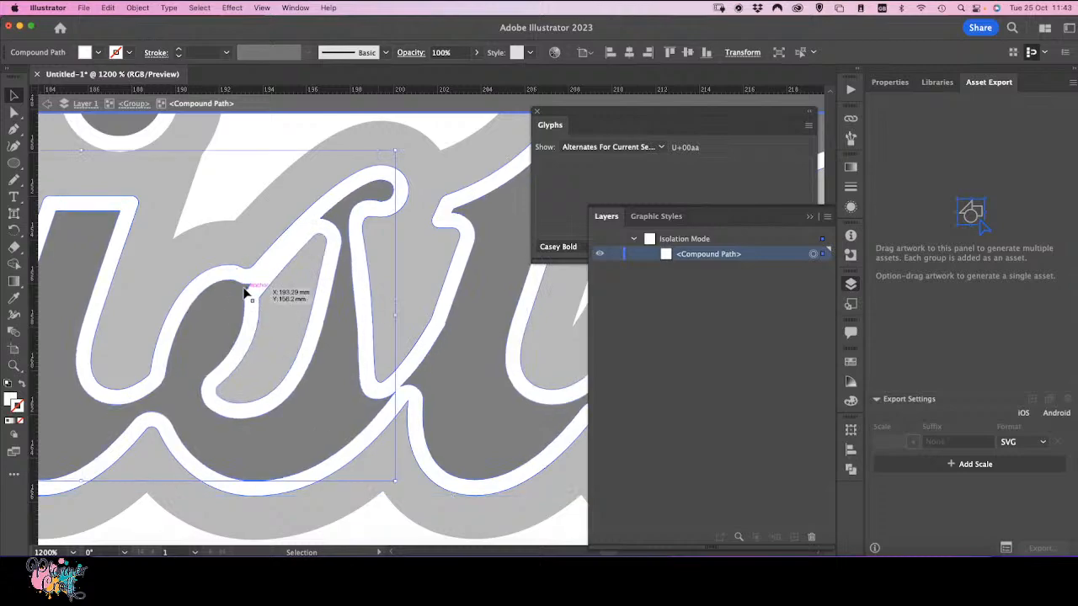
Step: Smooth the white outline's inner curve in the preceding letter with the Pencil tool, then leave isolation mode
left_click(13, 182)
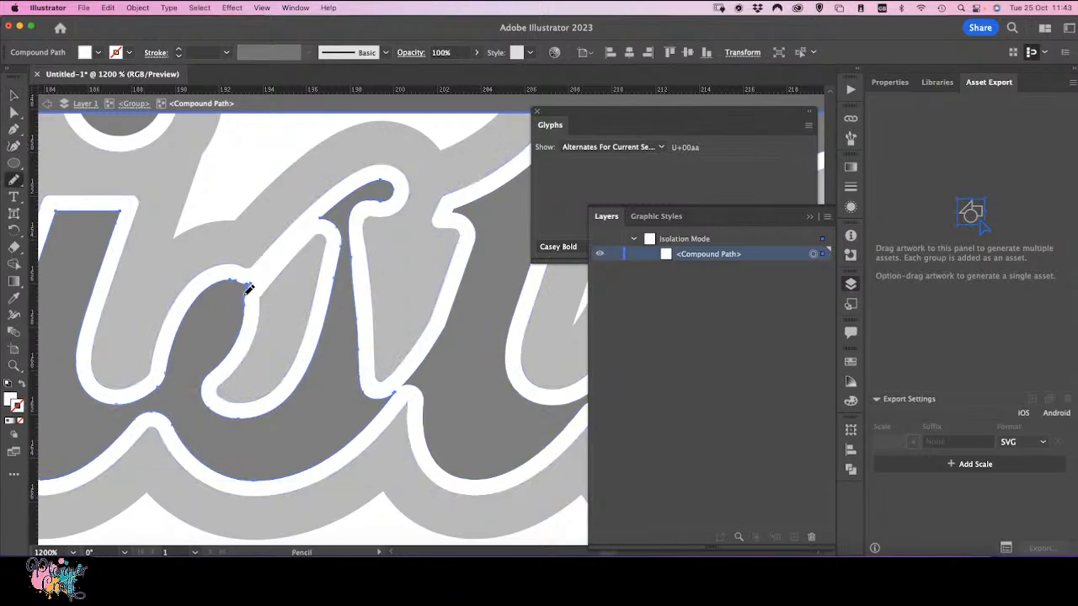
left_click_drag(249, 289, 229, 274)
left_click(13, 95)
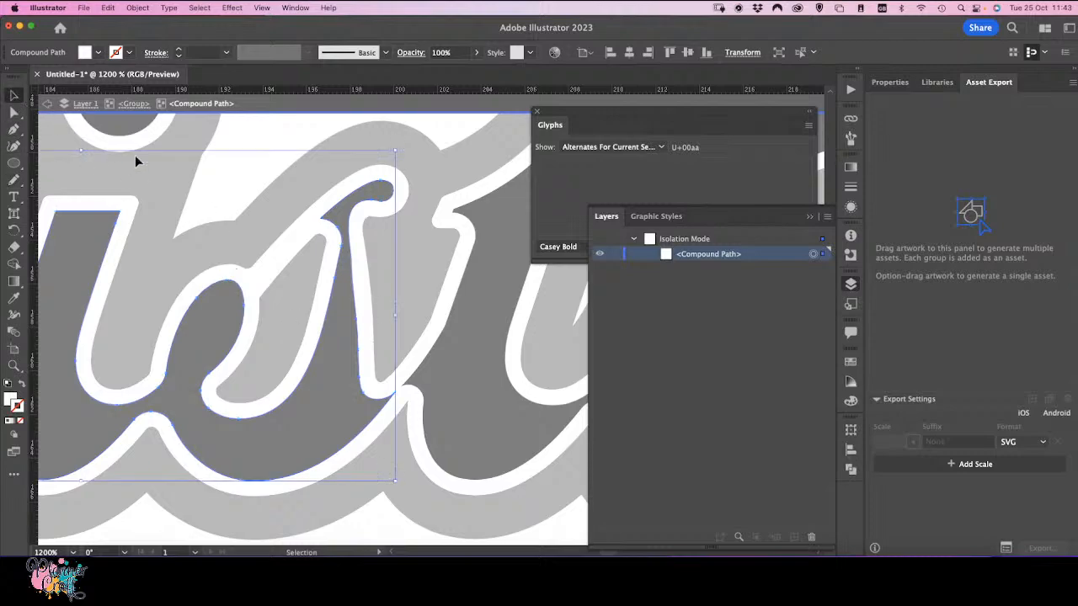
left_click(225, 181)
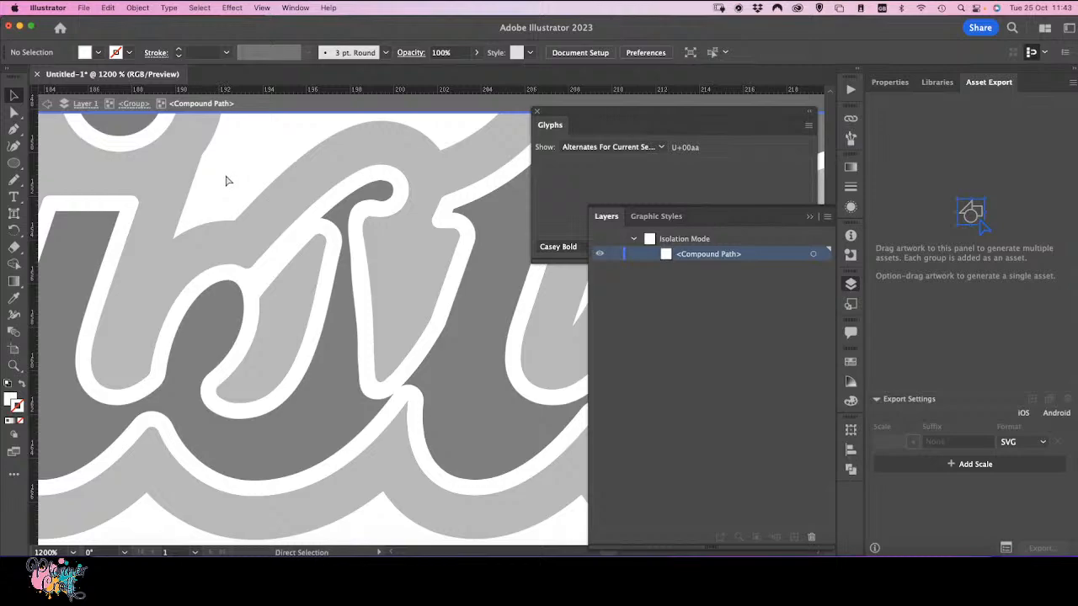
key("super+minus")
key("super+minus")
key("super+minus")
key("super+minus")
key("super+minus")
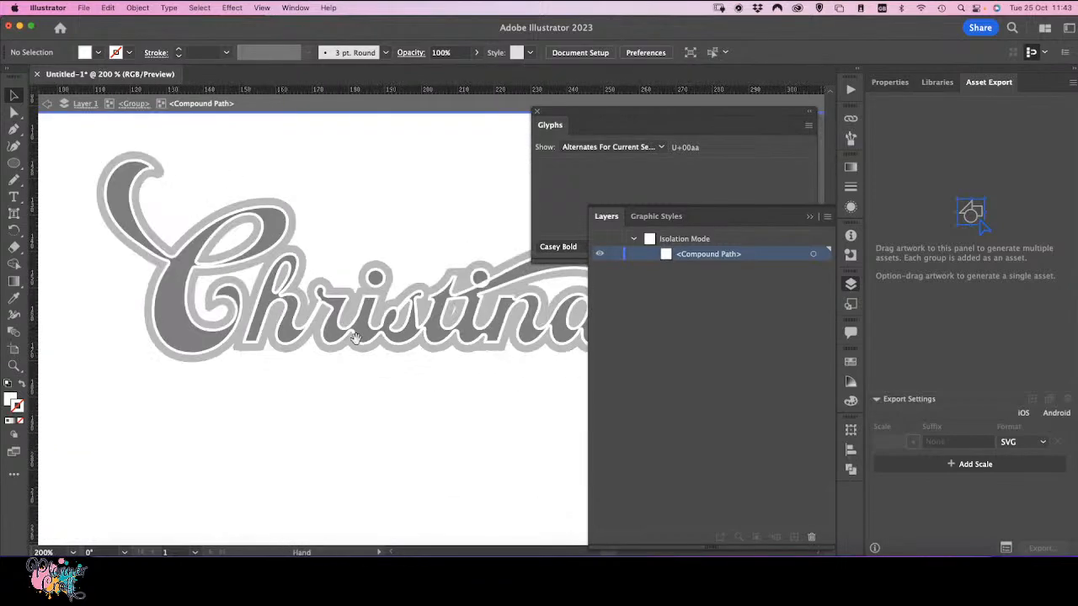
left_click_drag(325, 433, 279, 478)
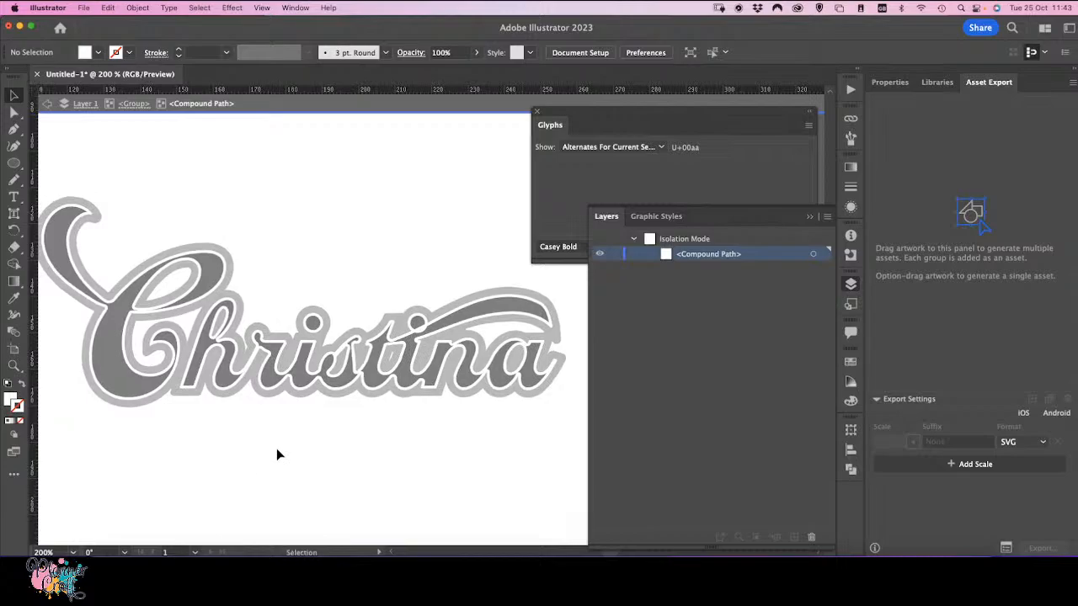
double_click(271, 455)
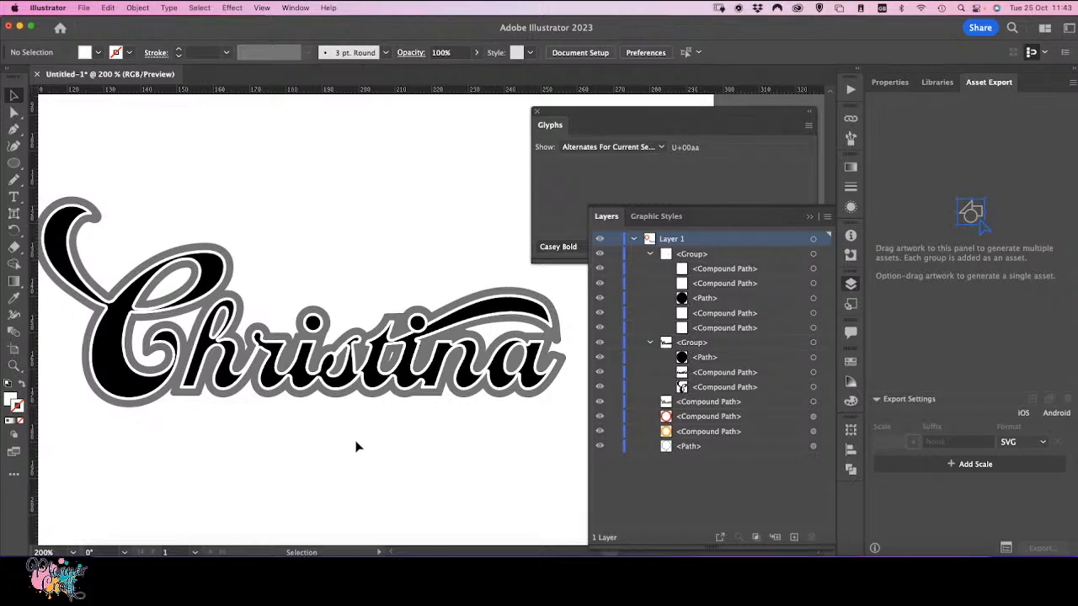
Step: Select the whole name lettering and move it onto the lollipop ring, centred across it
key("super+1")
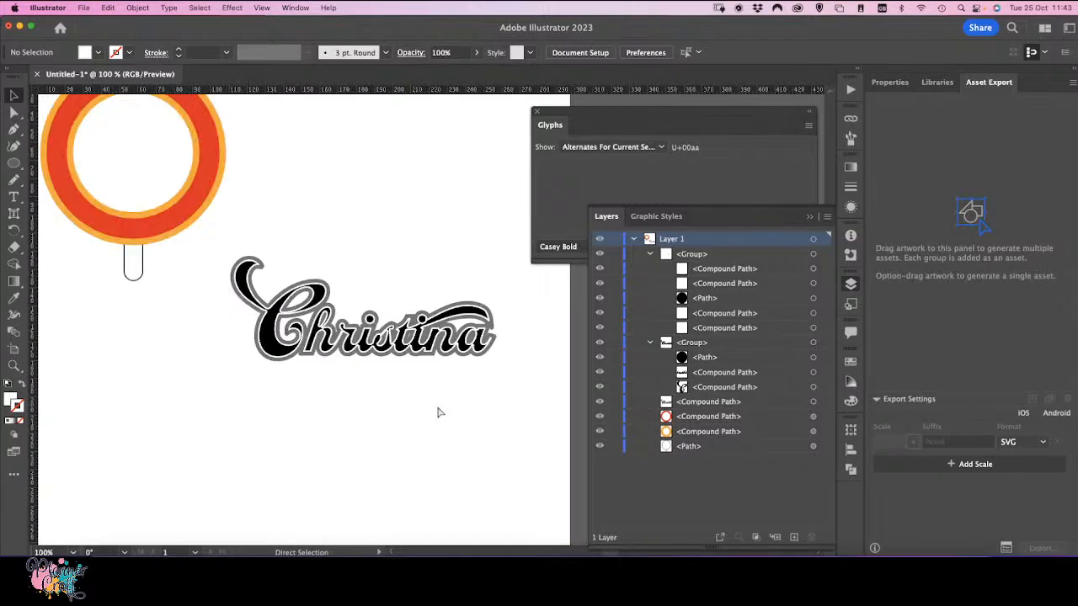
left_click_drag(223, 375, 509, 224)
left_click_drag(364, 341, 118, 192)
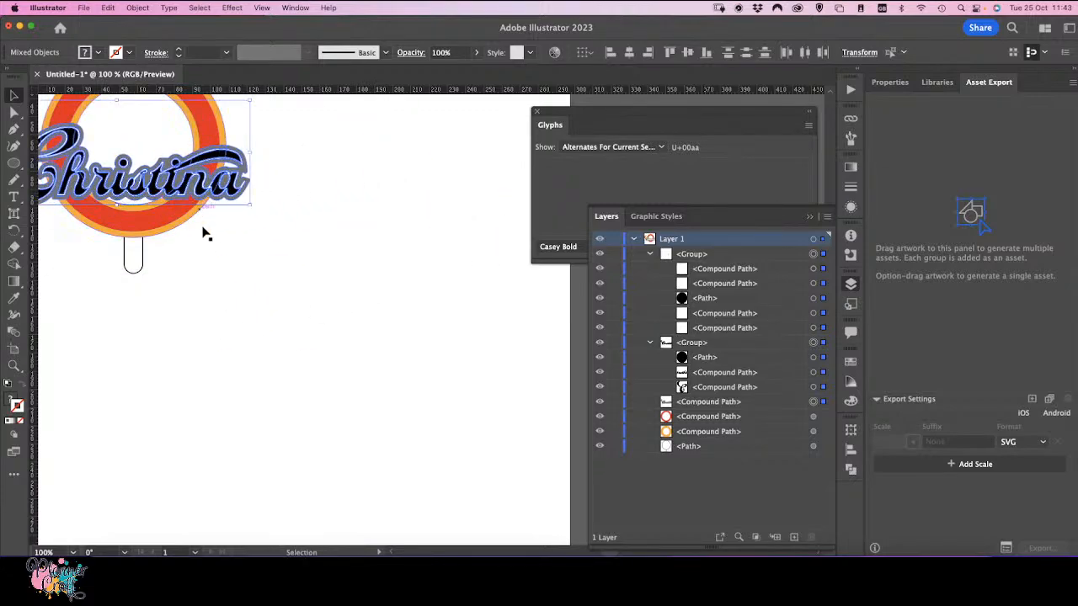
key("space")
left_click_drag(194, 283, 363, 386)
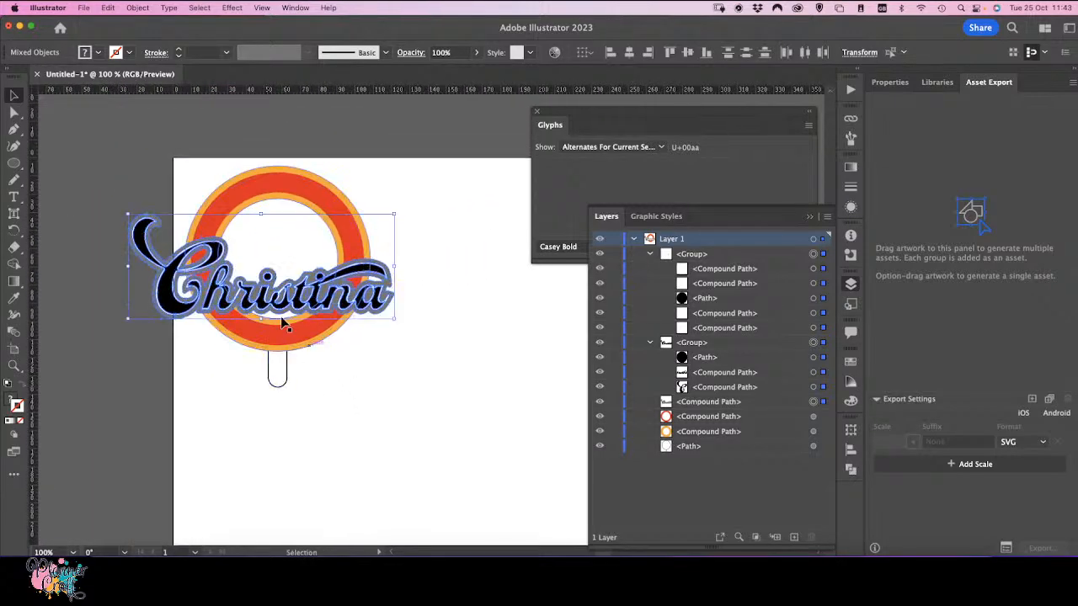
mouse_move(286, 316)
left_mouse_down()
mouse_move(271, 310)
mouse_move(283, 311)
left_mouse_up()
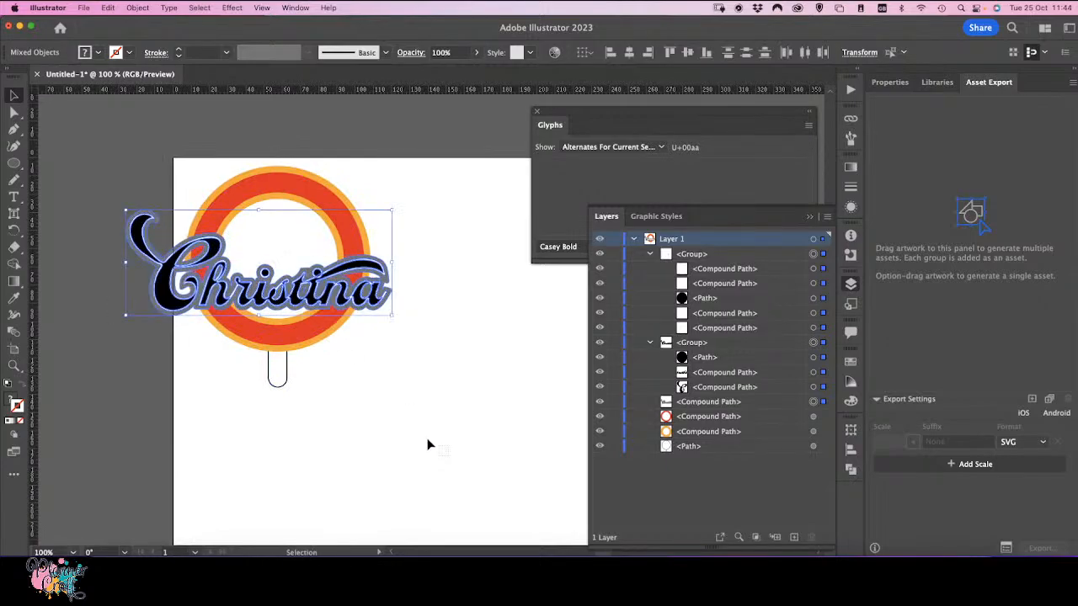
Step: Select all the artwork and move the combined lollipop design towards the artboard's centre
key("super+a")
left_click_drag(237, 204, 374, 255)
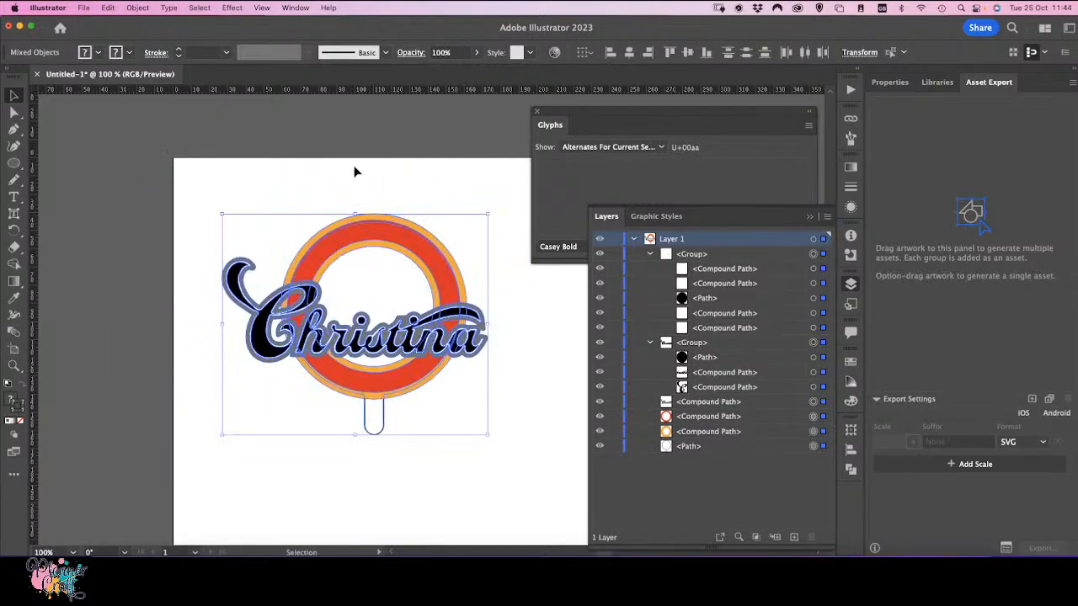
left_click(313, 188)
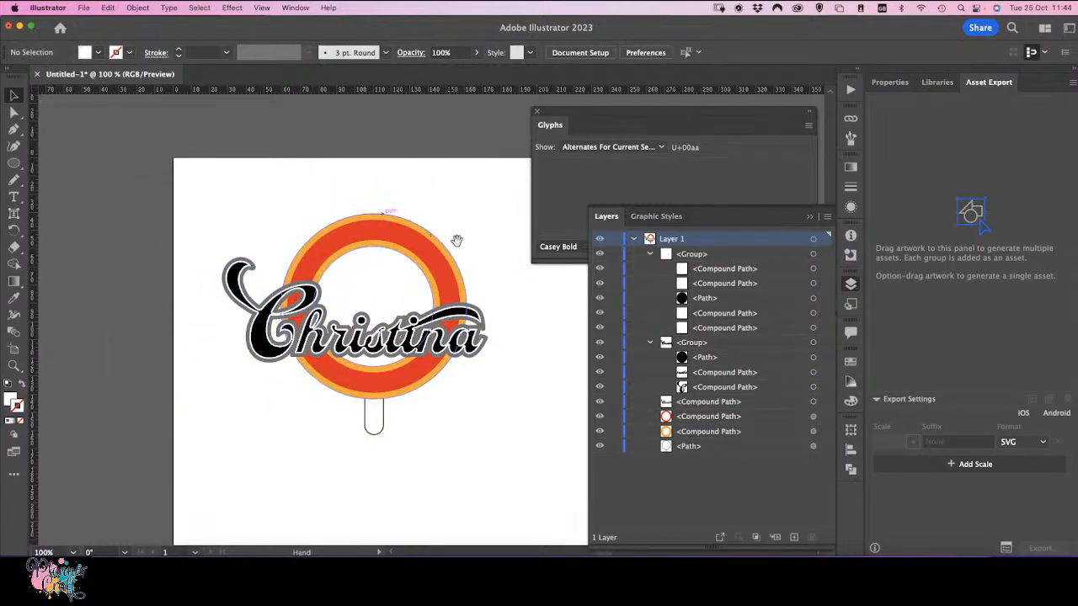
Step: Paste a copy of the grey outline in place and unite it with the red ring using Pathfinder
left_click_drag(455, 380, 310, 375)
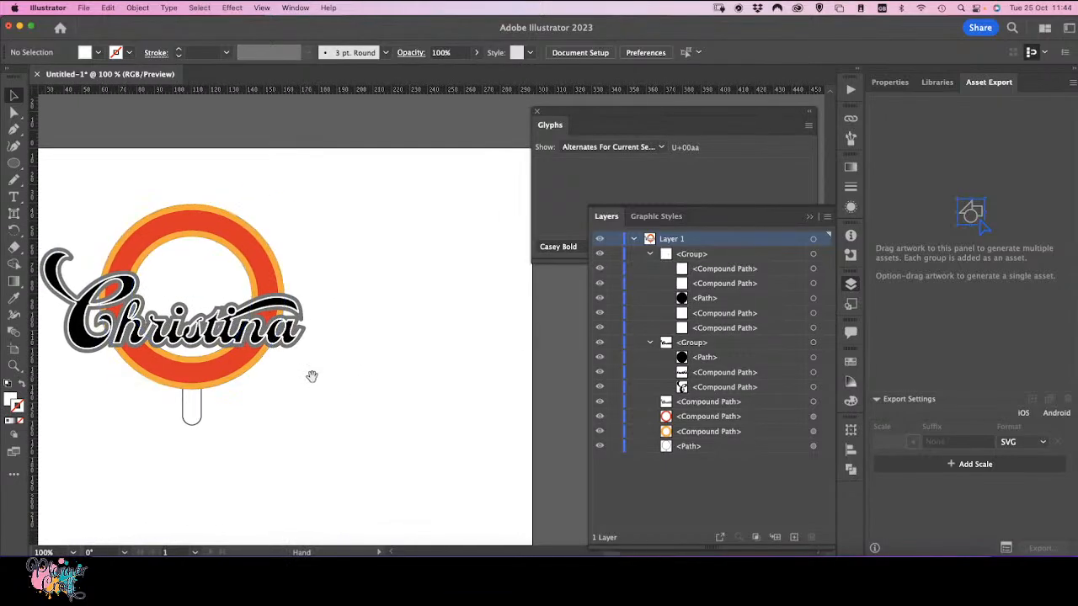
left_click(304, 326)
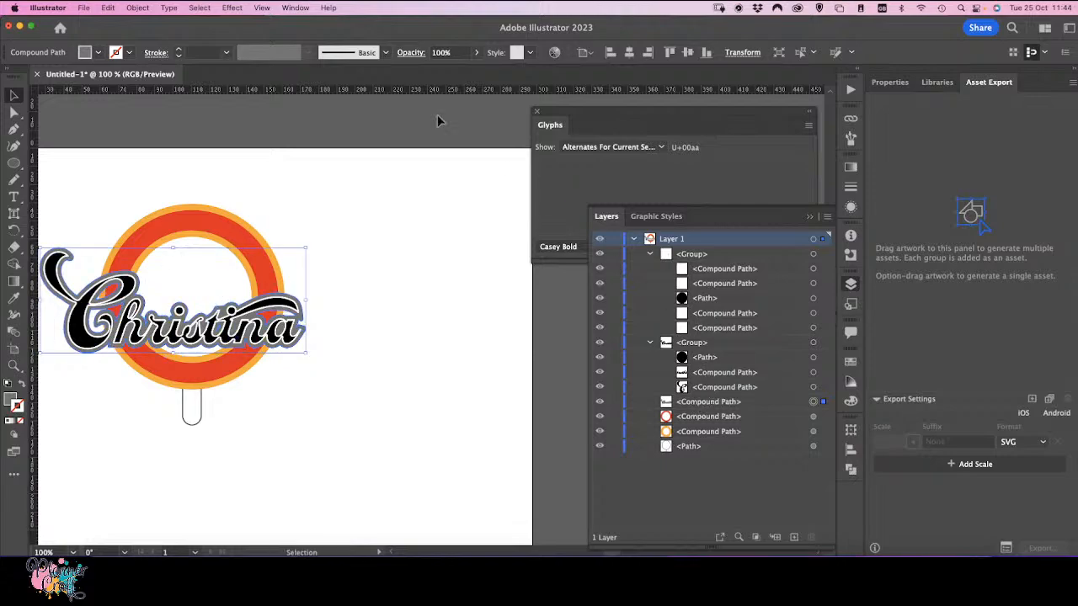
left_click(109, 9)
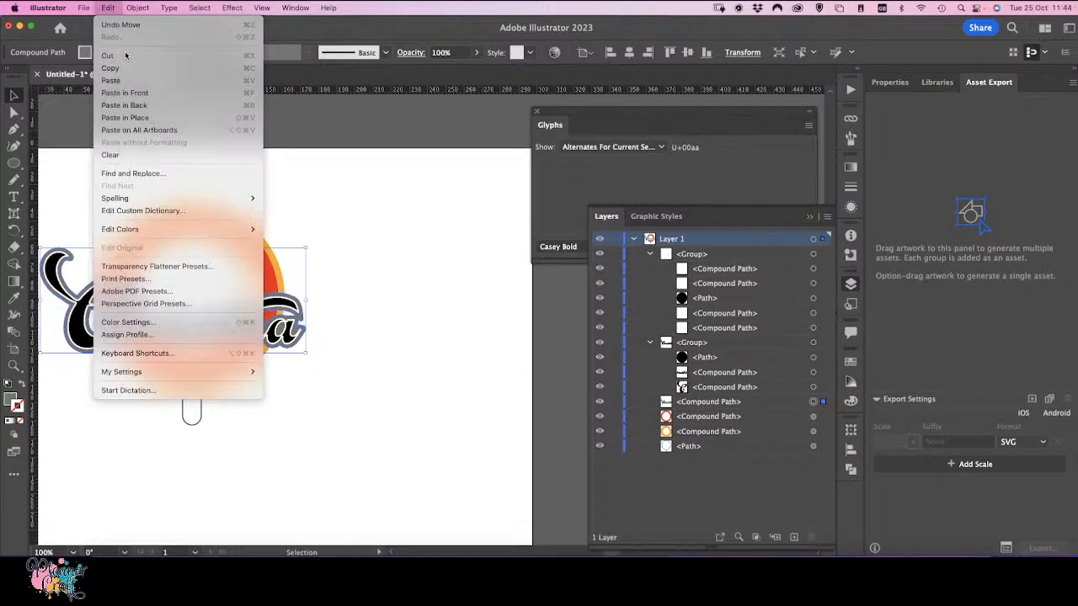
left_click(146, 118)
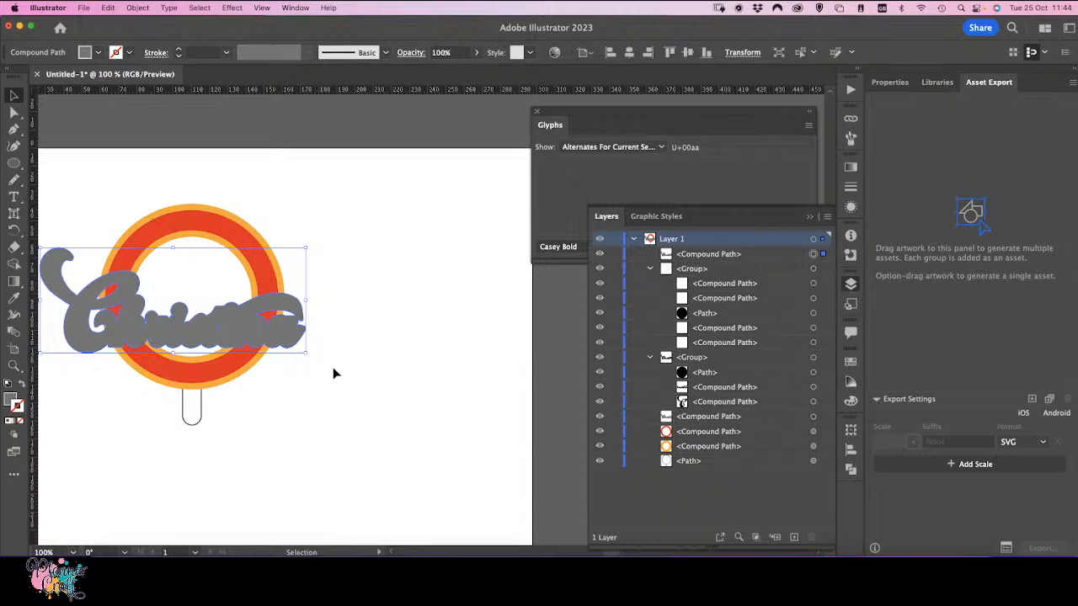
left_click(210, 226, "shift")
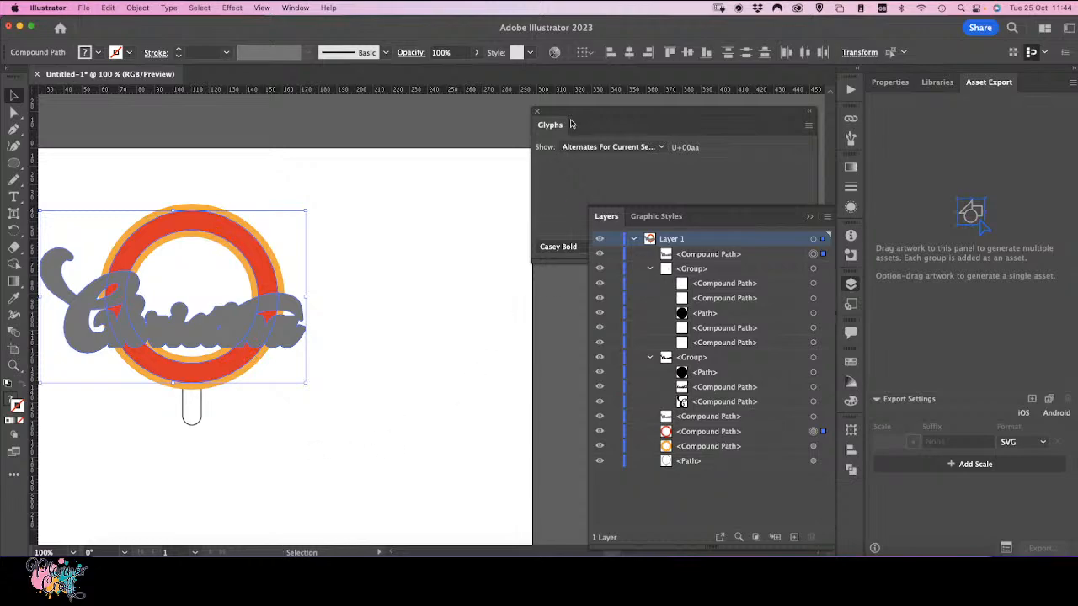
left_click(851, 471)
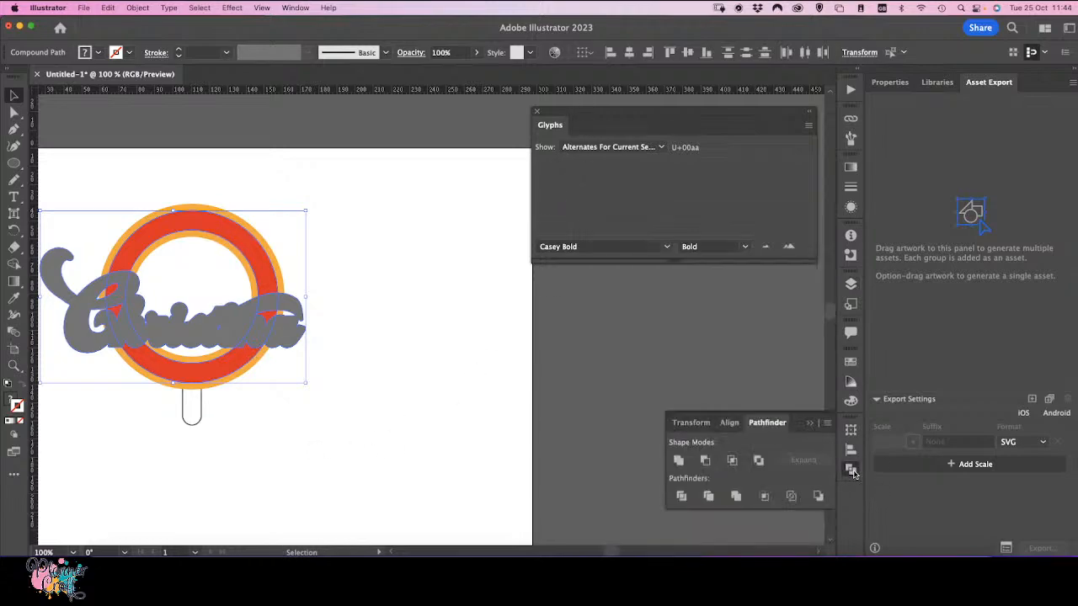
left_click(678, 461)
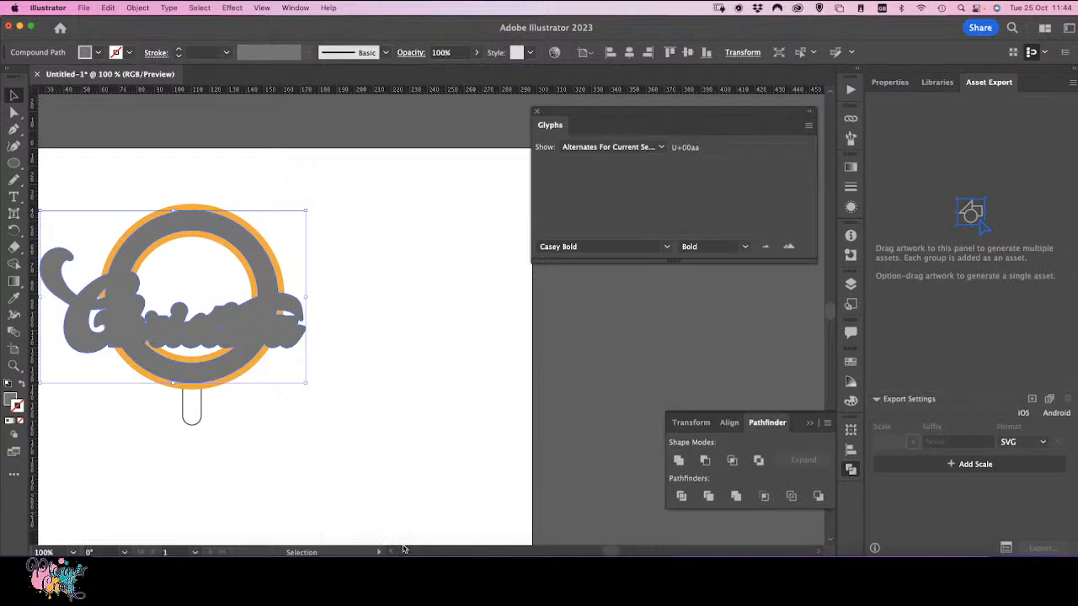
Step: Fill the united ring-and-outline shape with red and remove its stroke
left_click(851, 362)
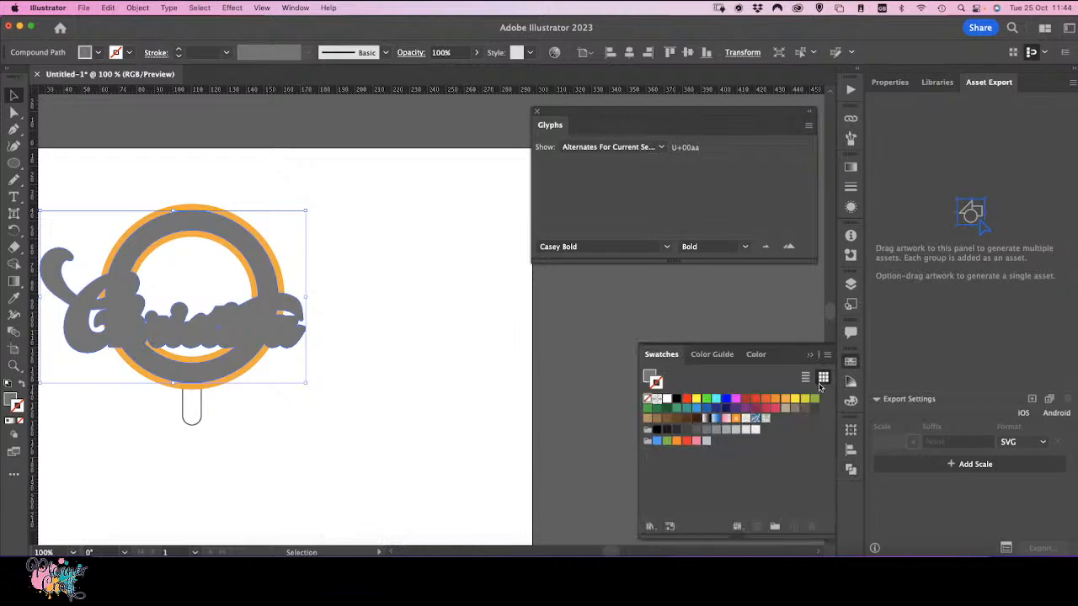
left_click(755, 400)
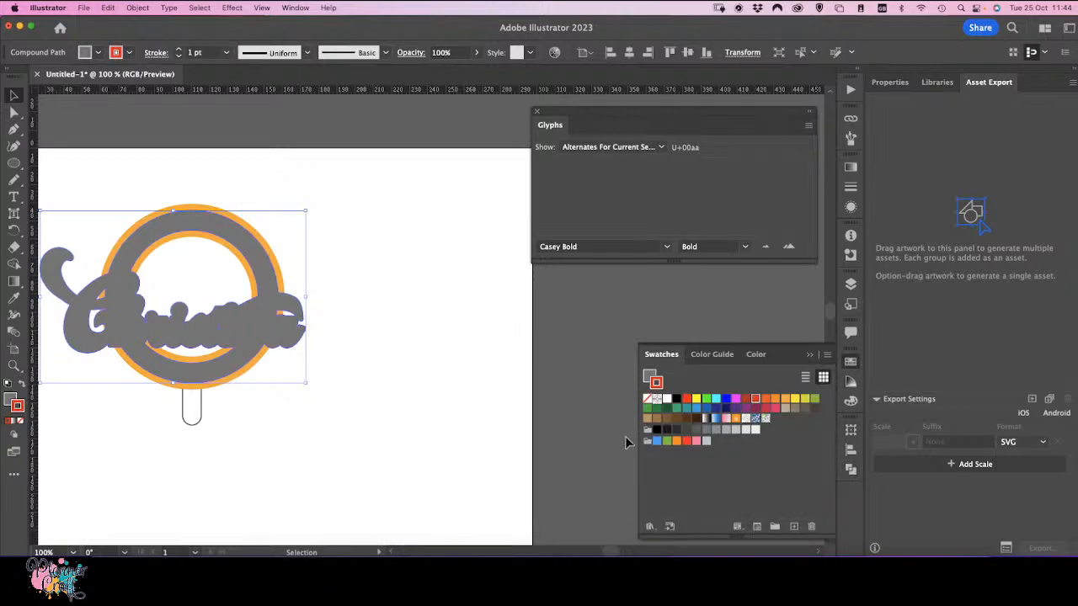
left_click(24, 385)
left_click(20, 422)
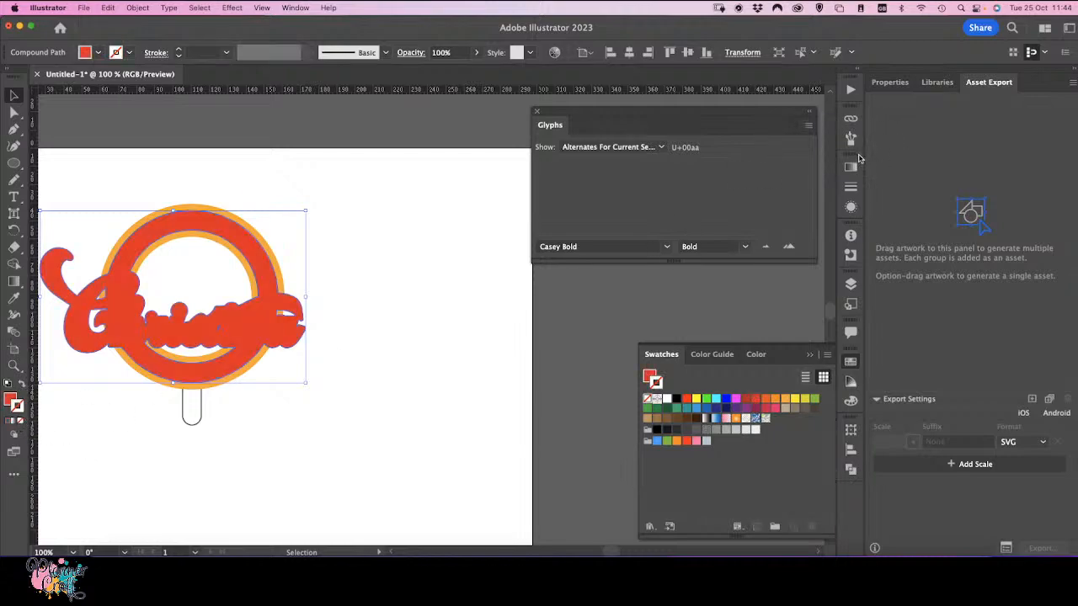
Step: Move the united red shape below the name lettering groups in the layer stack
left_click(851, 285)
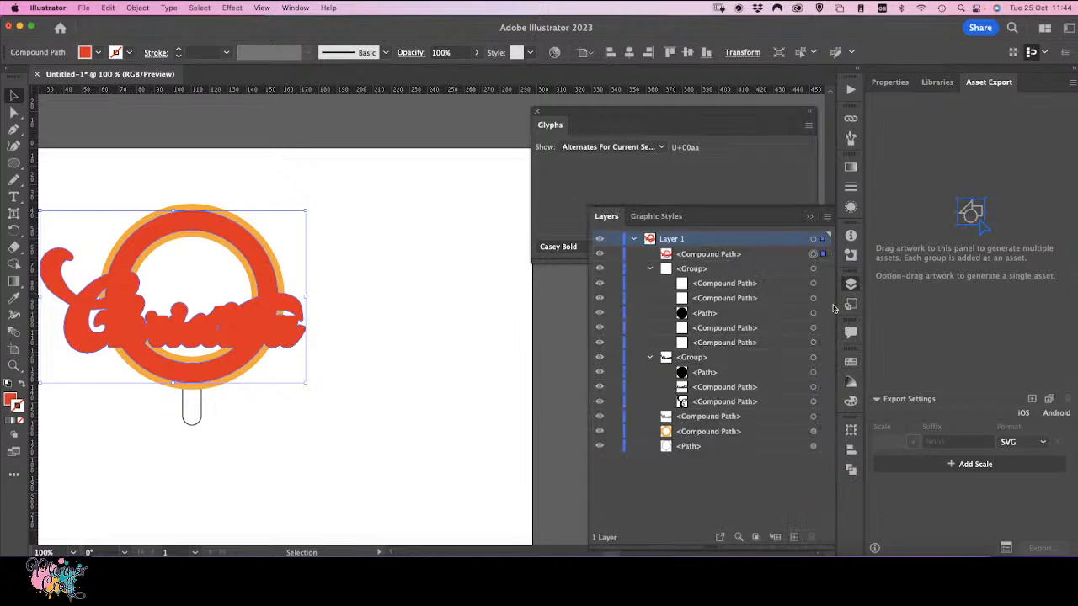
left_click_drag(712, 256, 712, 436)
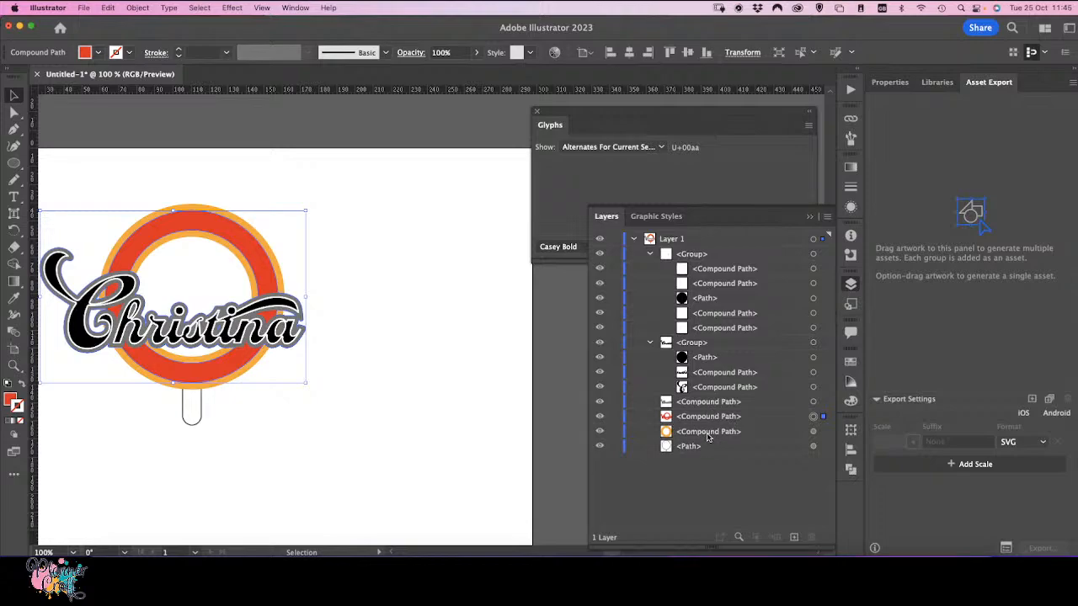
left_click(401, 492)
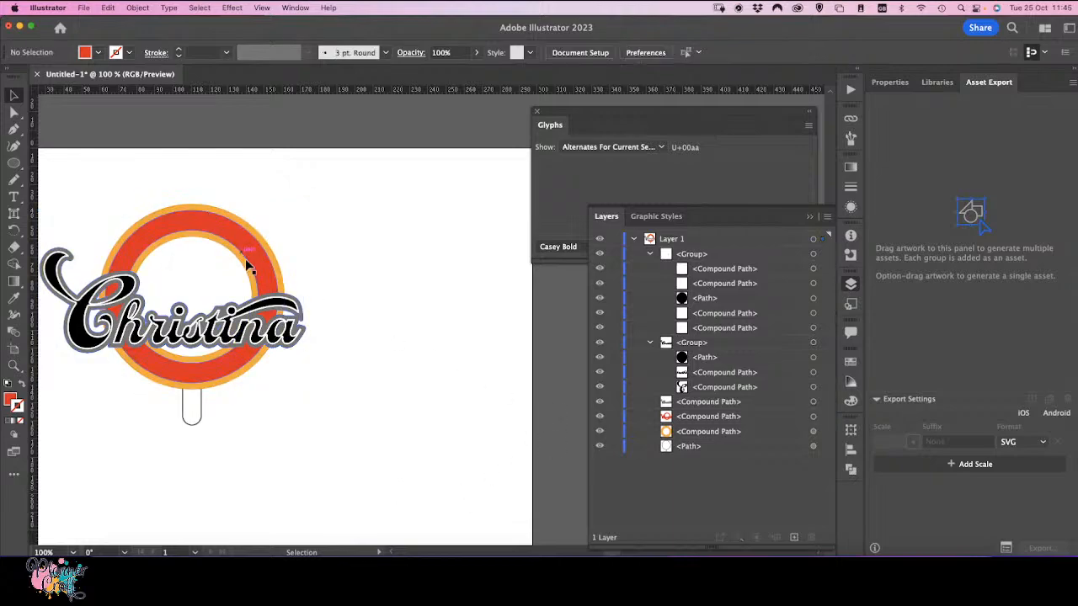
Step: Select the whole lollipop design and paste a duplicate of it beside the original
scroll(438, 257, "left", 3)
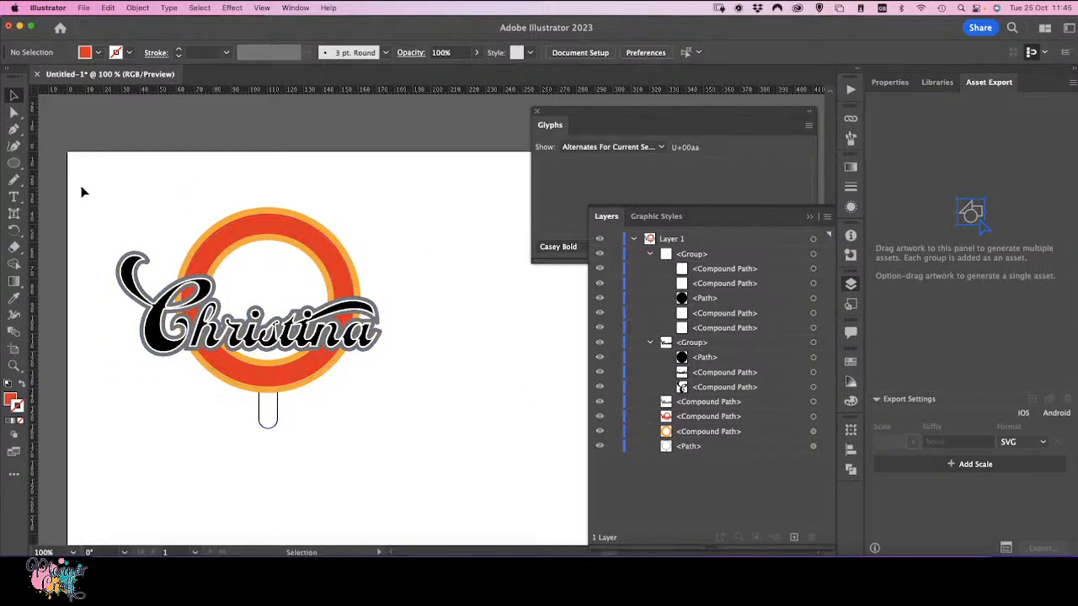
left_click_drag(93, 191, 421, 485)
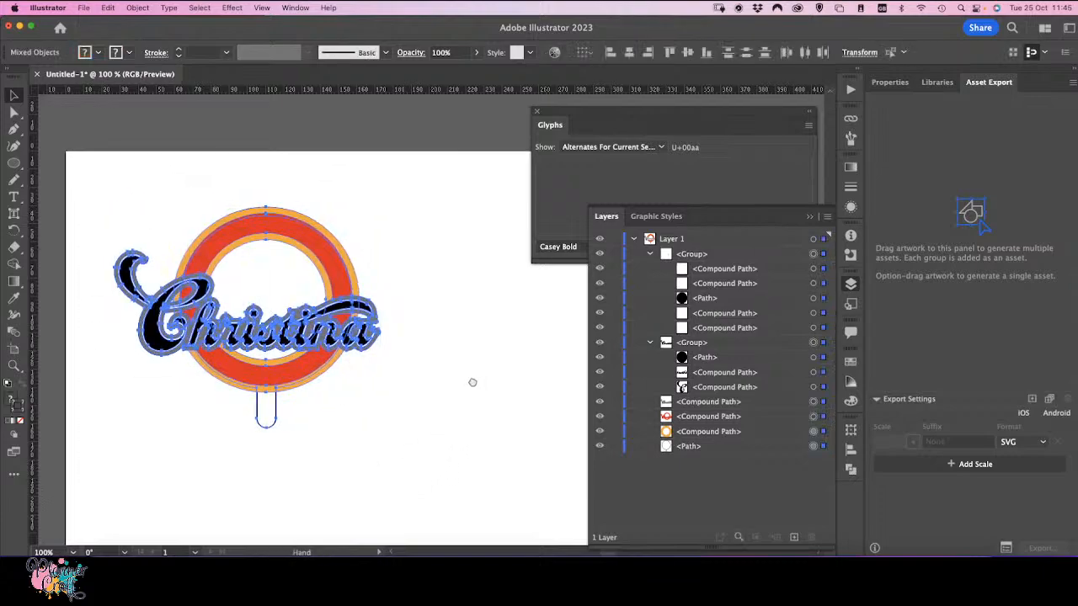
left_click_drag(471, 380, 303, 313)
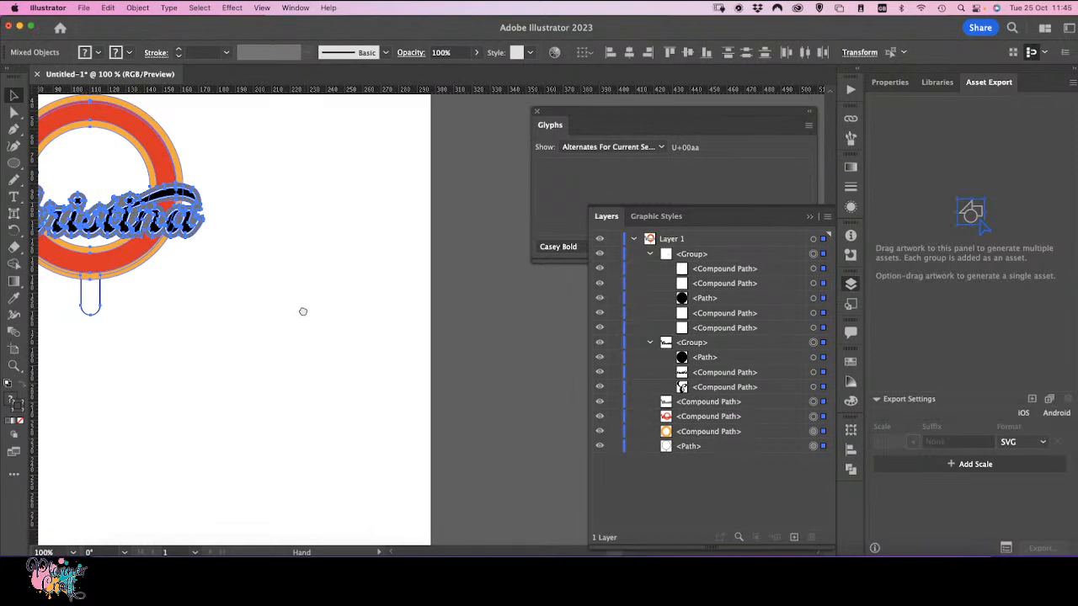
left_click(272, 439)
key("super+v")
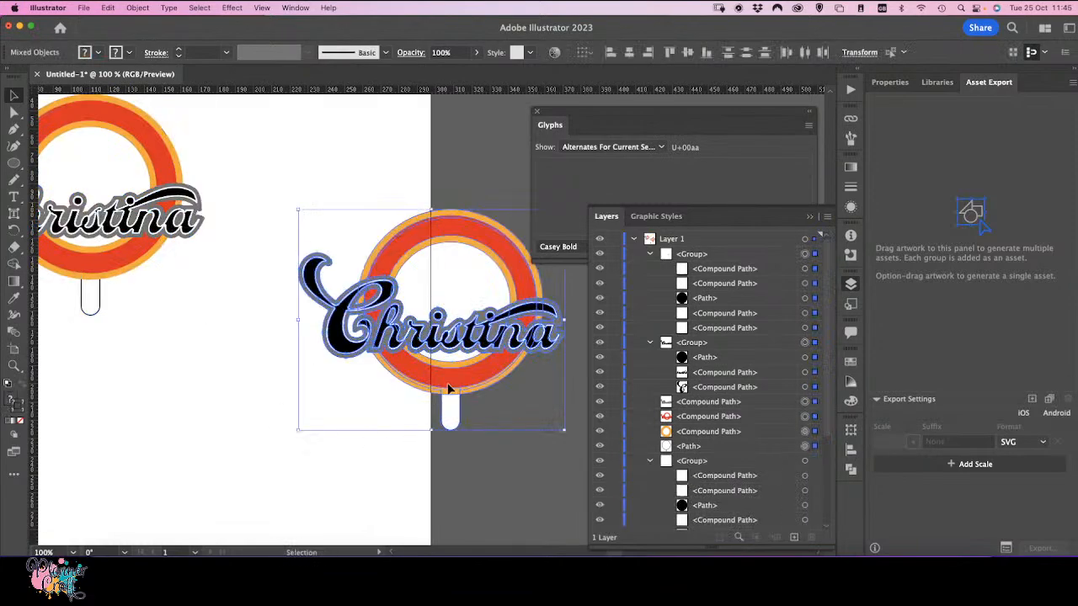
left_click_drag(454, 381, 290, 481)
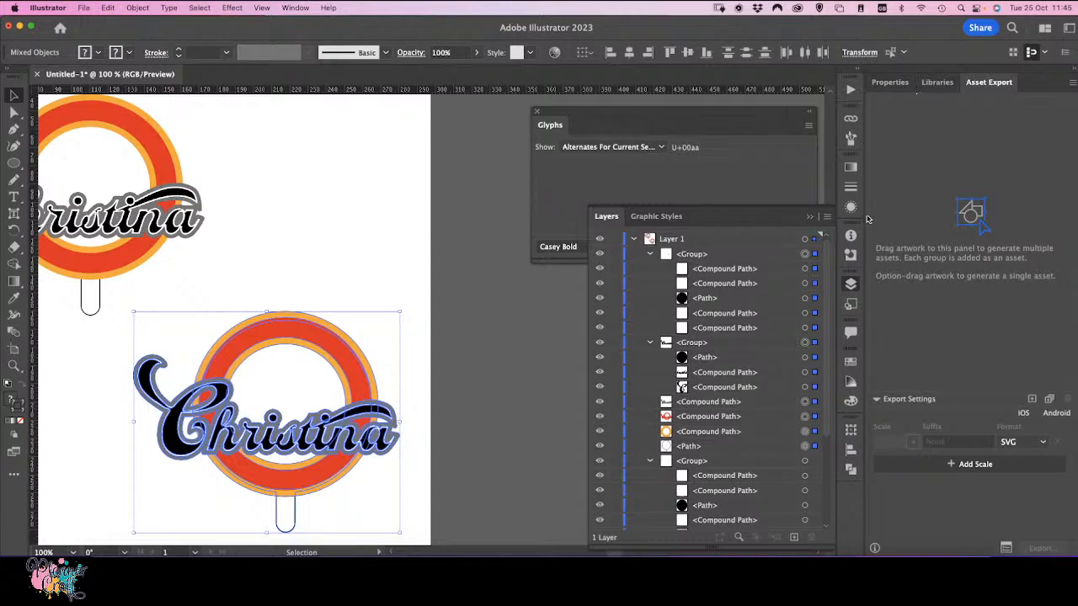
Step: Flip the duplicate design horizontally and move it back into place on the artboard
left_click(897, 82)
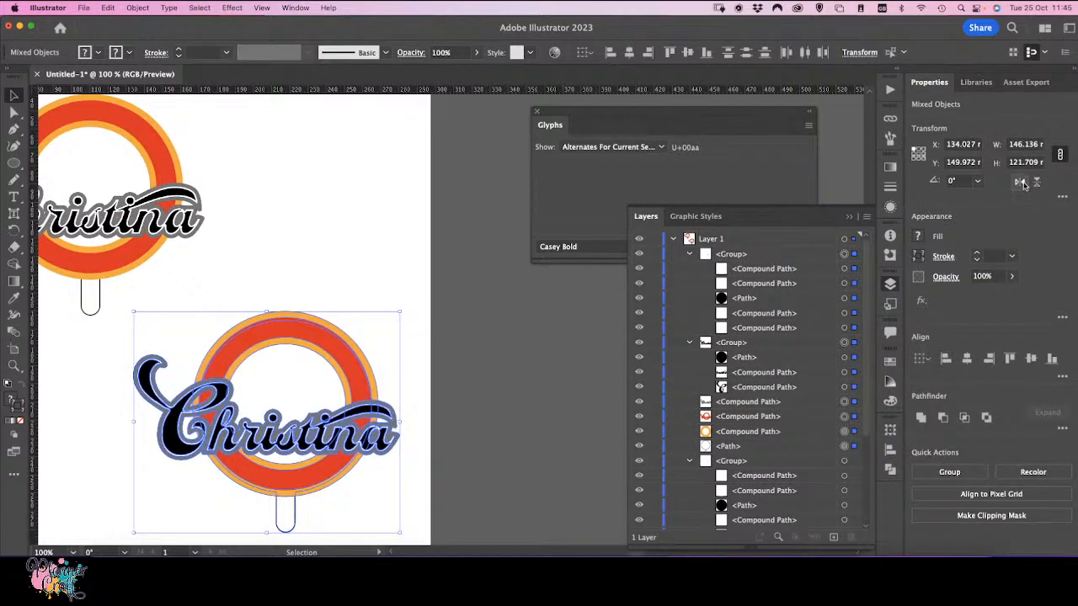
left_click(1019, 181)
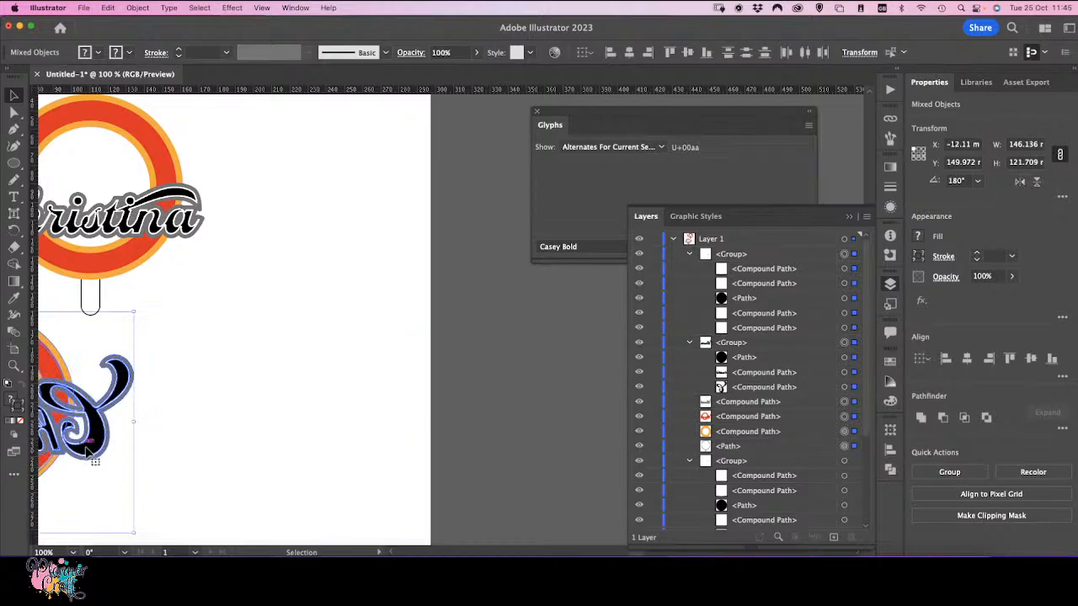
left_click_drag(93, 457, 360, 448)
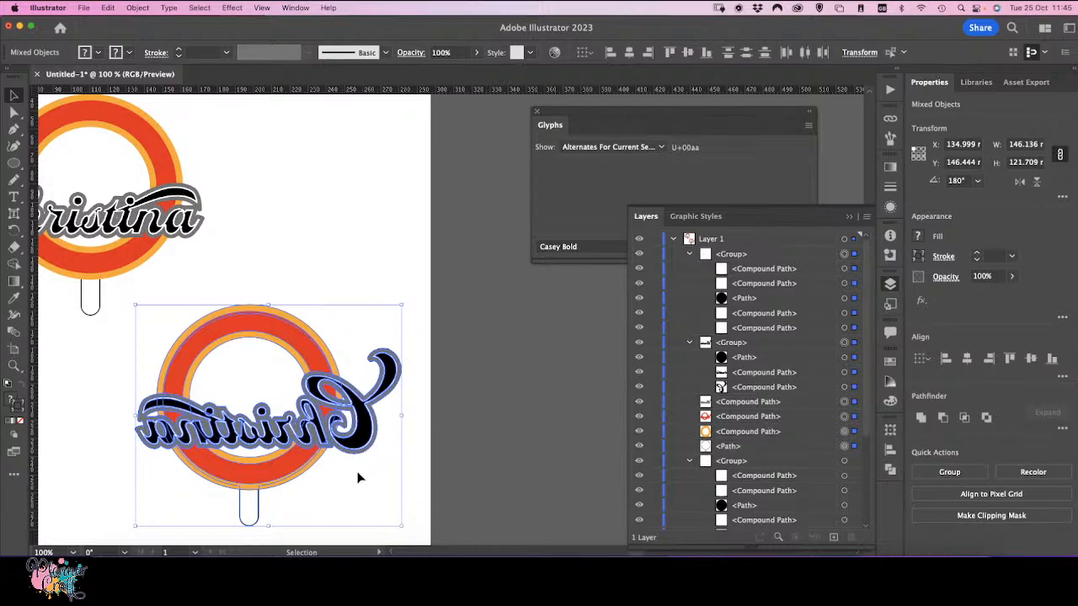
Step: Delete the black lettering and the grey outline from the flipped duplicate
left_click(393, 438)
left_click(370, 442)
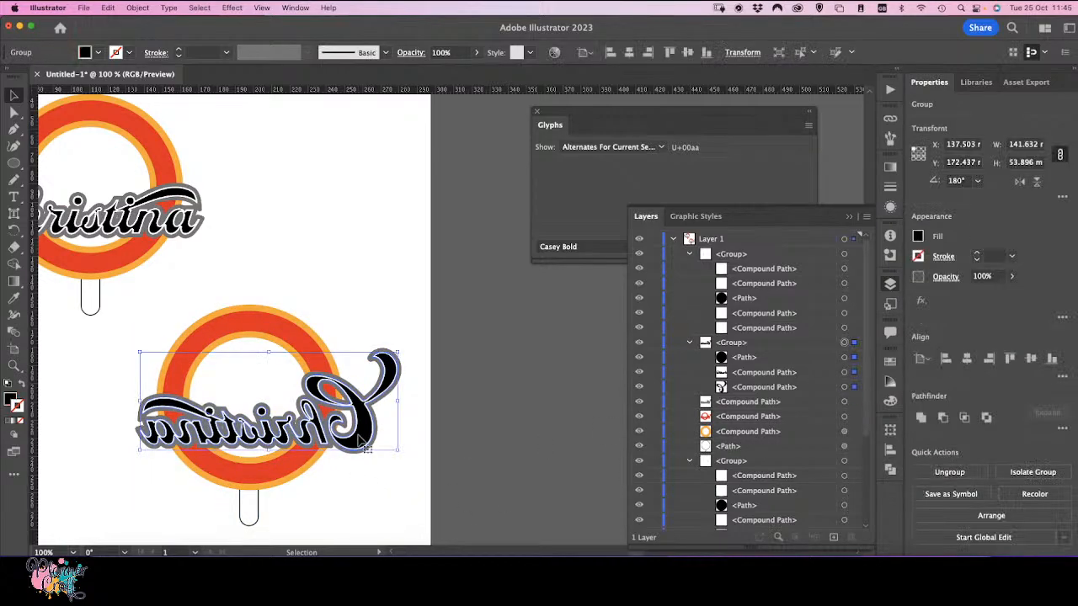
key("super")
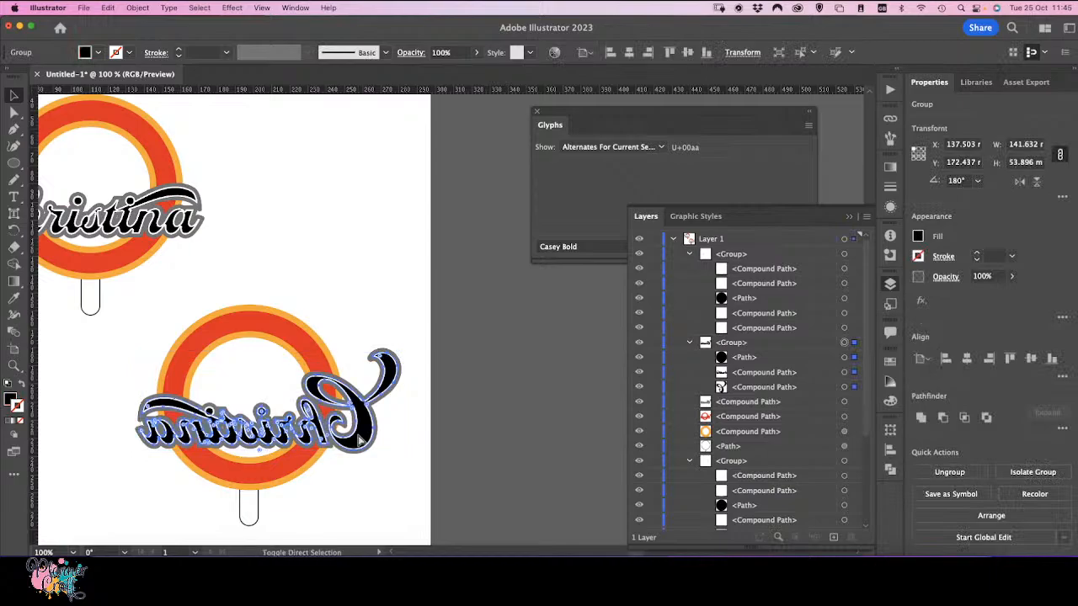
key("Delete")
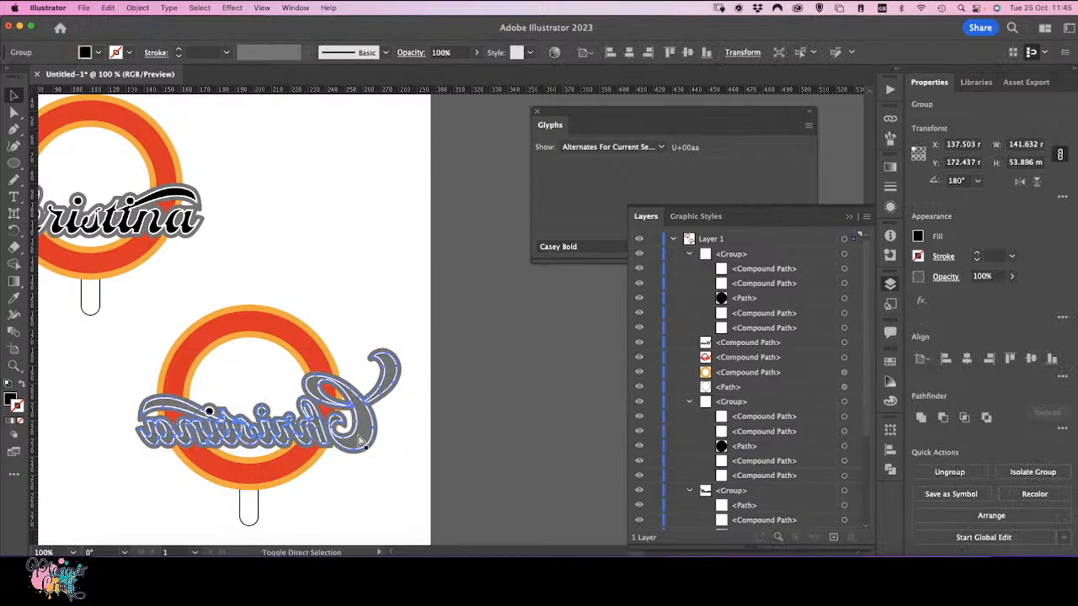
left_click(371, 433, "super")
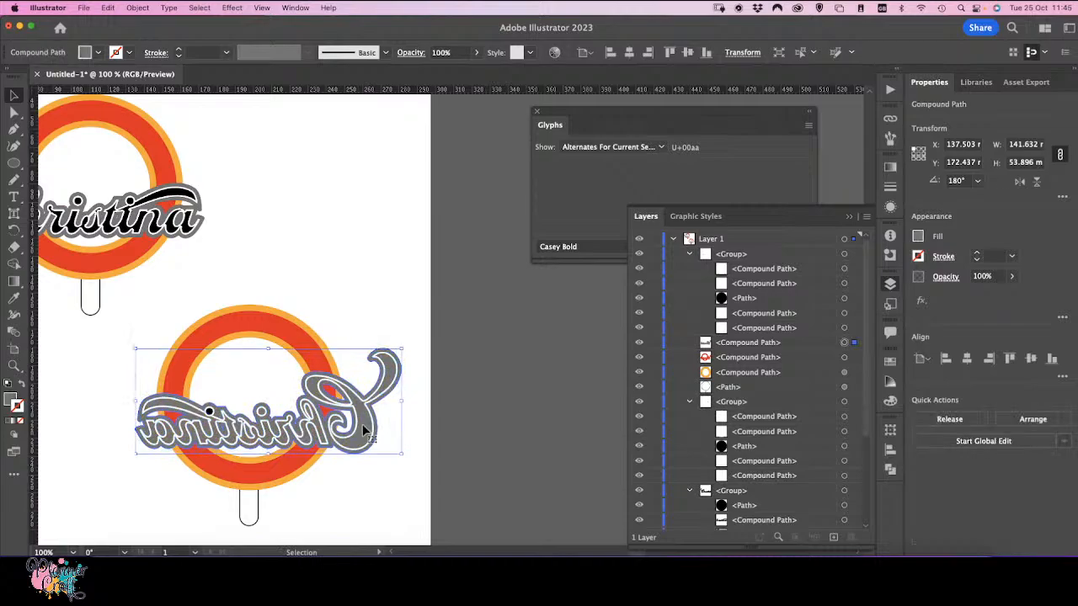
key("super")
key("Delete")
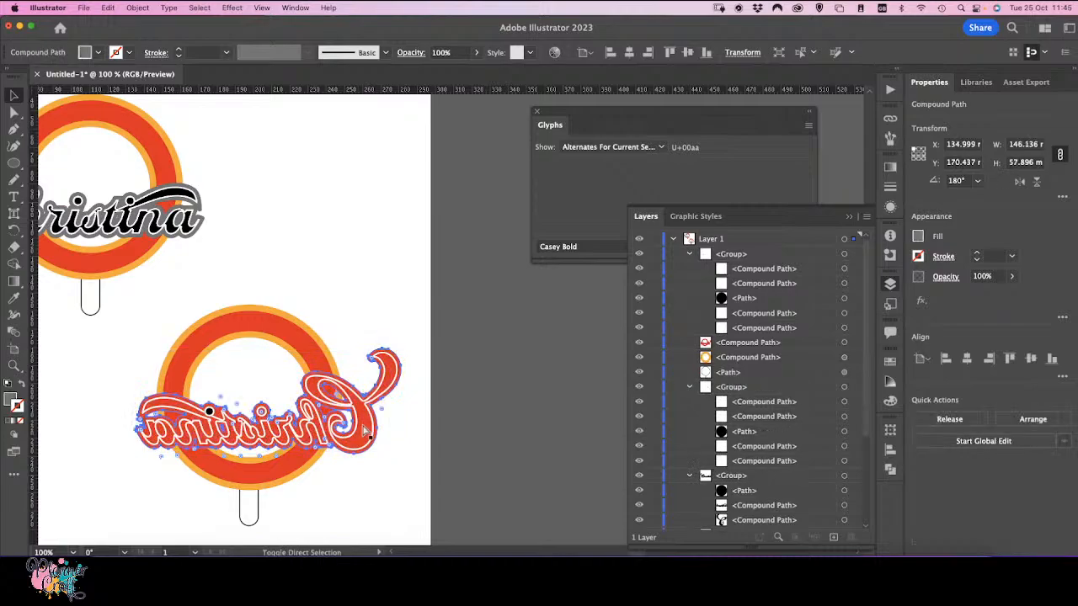
Step: Restack the duplicate's white outline and red shape, making a compound path and sending it behind the orange ring
left_click(369, 417)
left_click(369, 417)
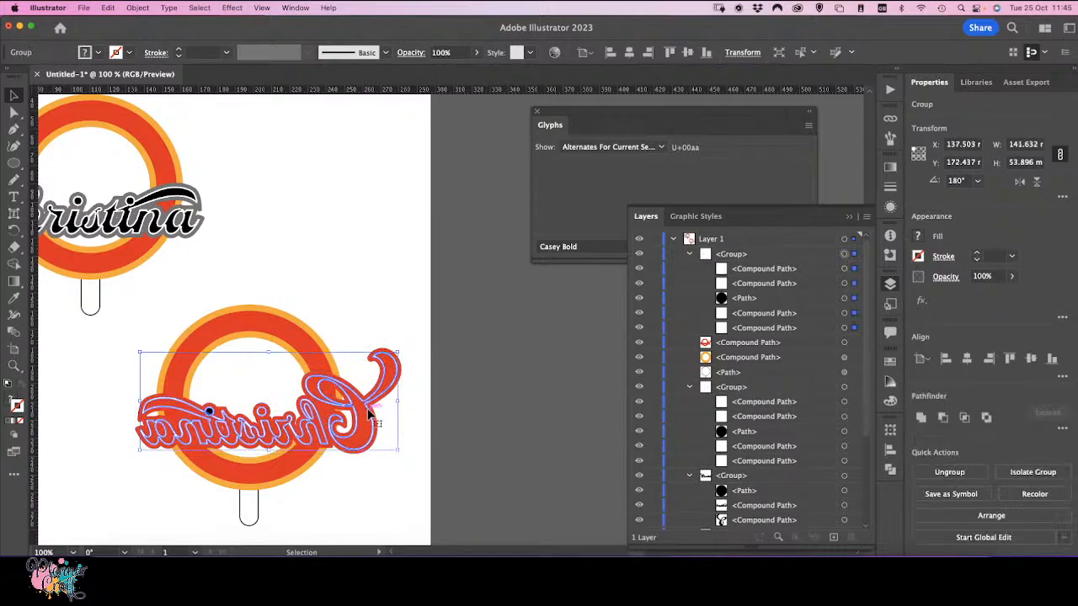
key("super")
key("super+[")
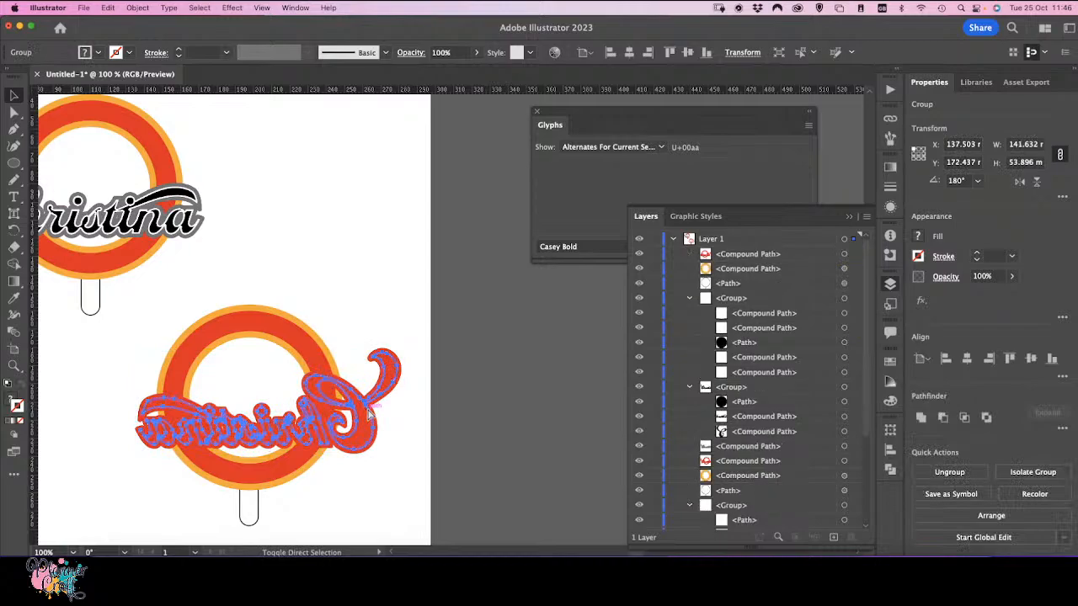
key("super+8")
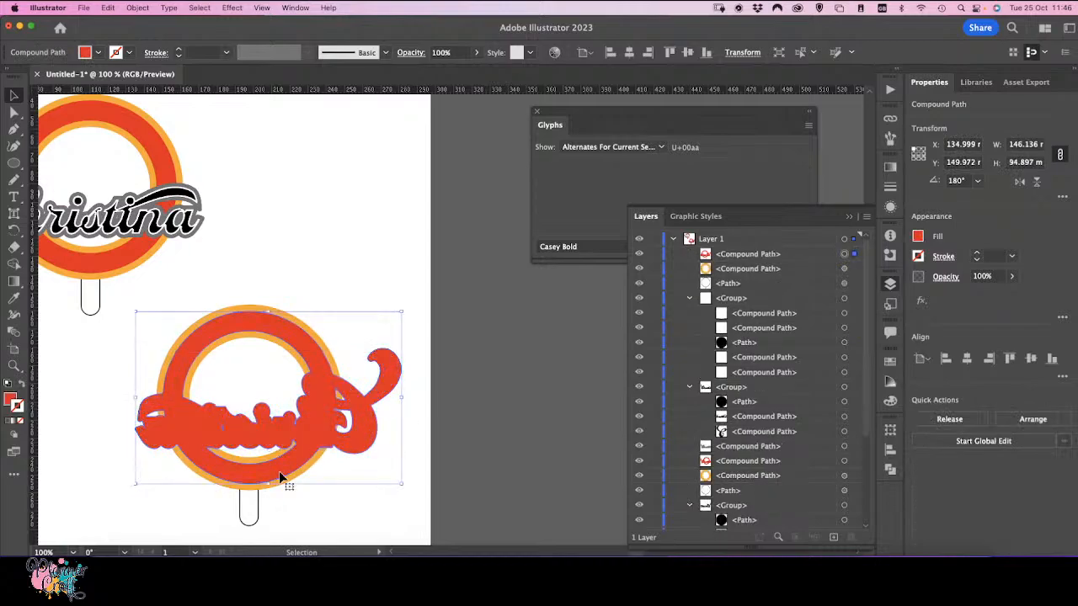
key("super+[")
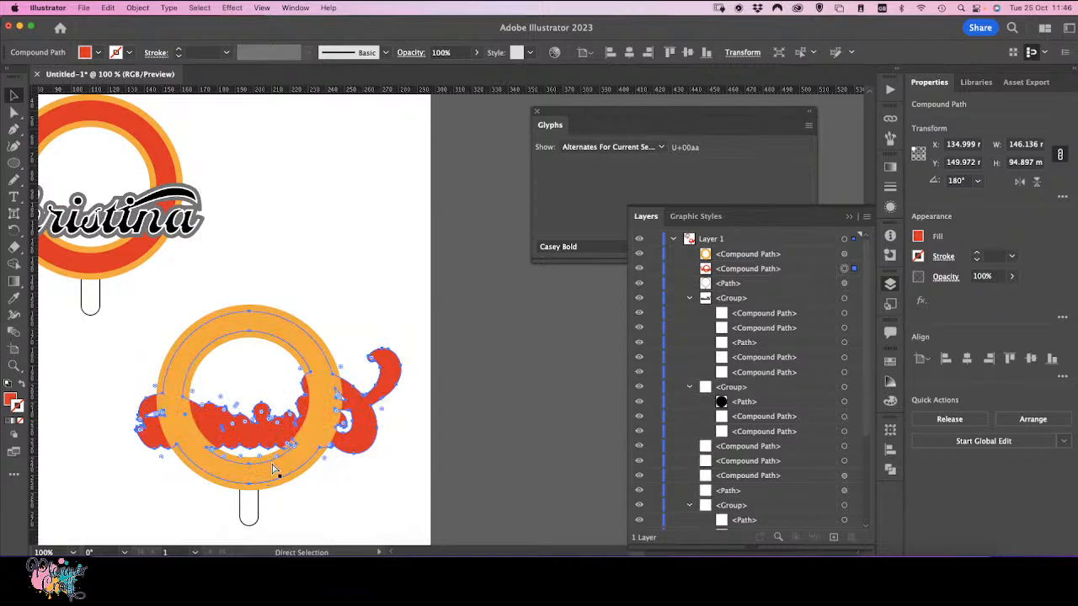
Step: Bring the duplicate's lollipop stick outline to the front and set its fill to none
left_click(250, 509, "super")
key("super+shift+]")
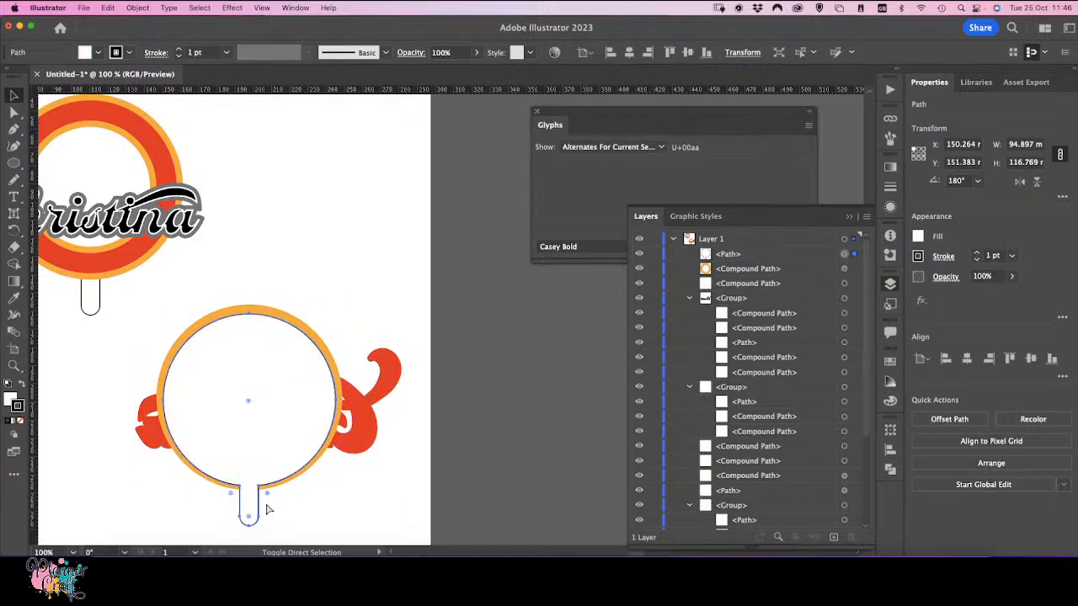
left_click(384, 502)
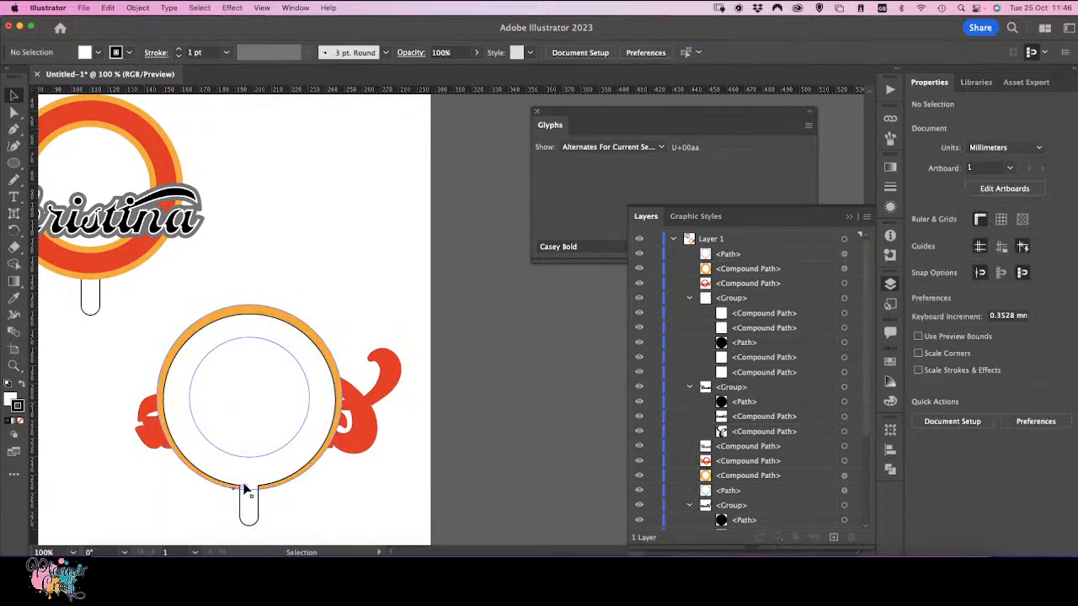
left_click(257, 497)
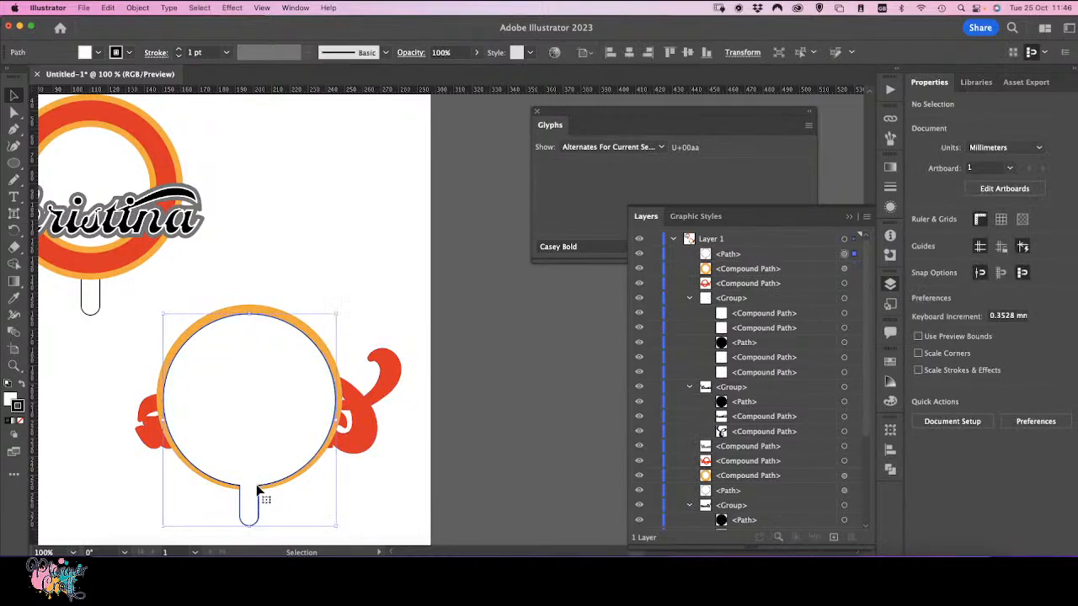
left_click(9, 400)
left_click(20, 421)
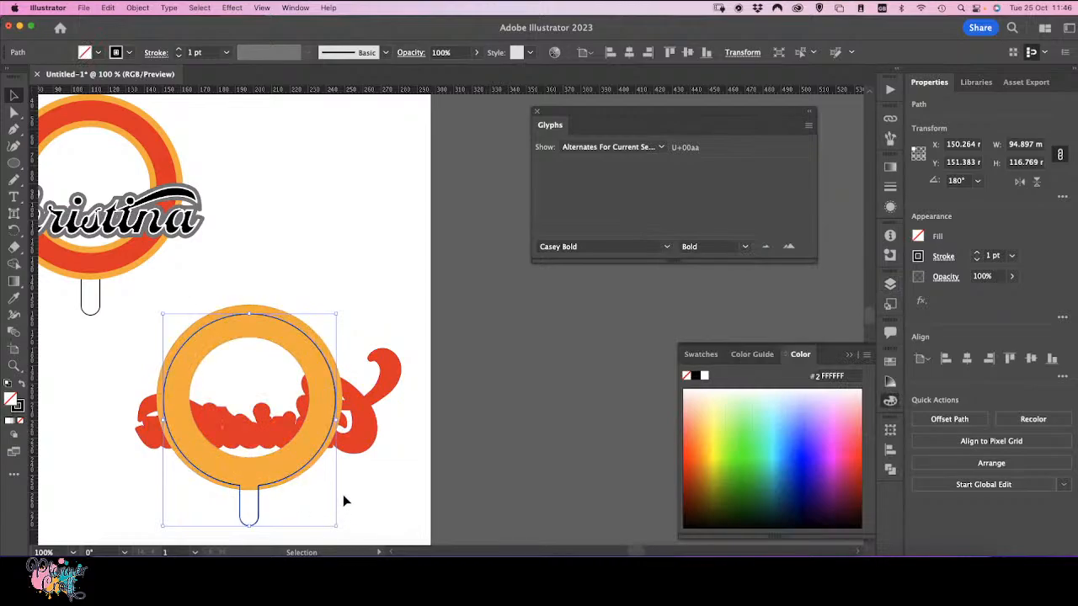
left_click(368, 503)
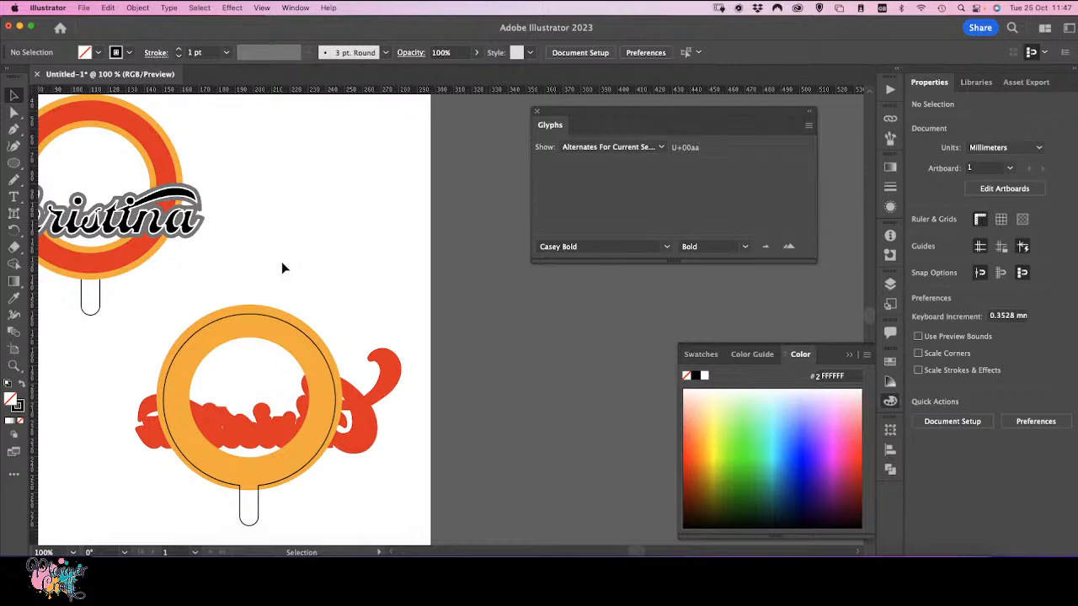
Step: Group the flipped duplicate design and the original lollipop design each into its own group
left_click_drag(133, 356, 267, 379)
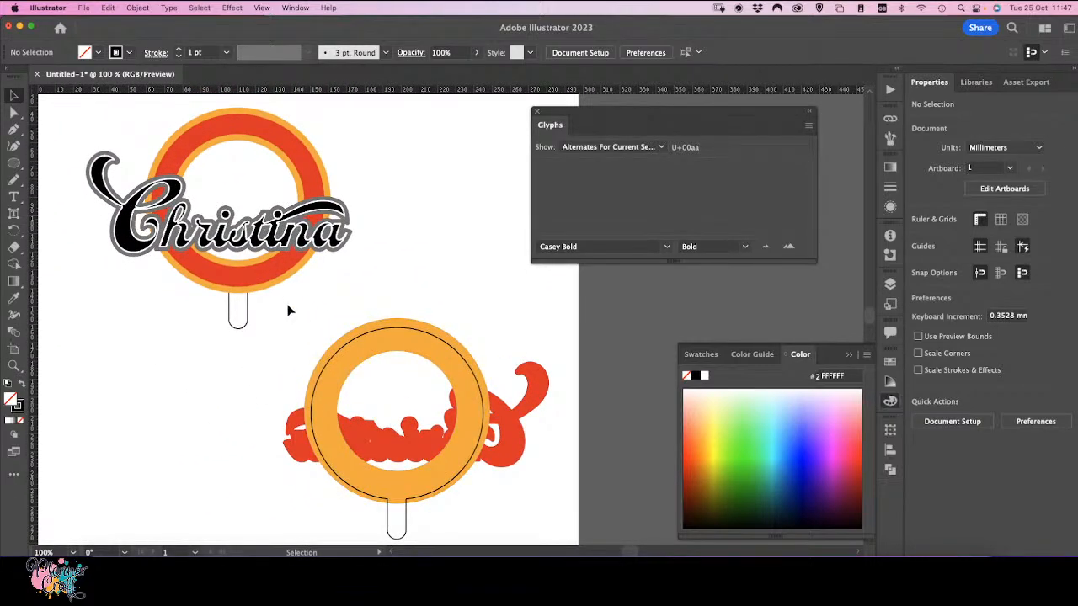
left_click_drag(288, 311, 533, 536)
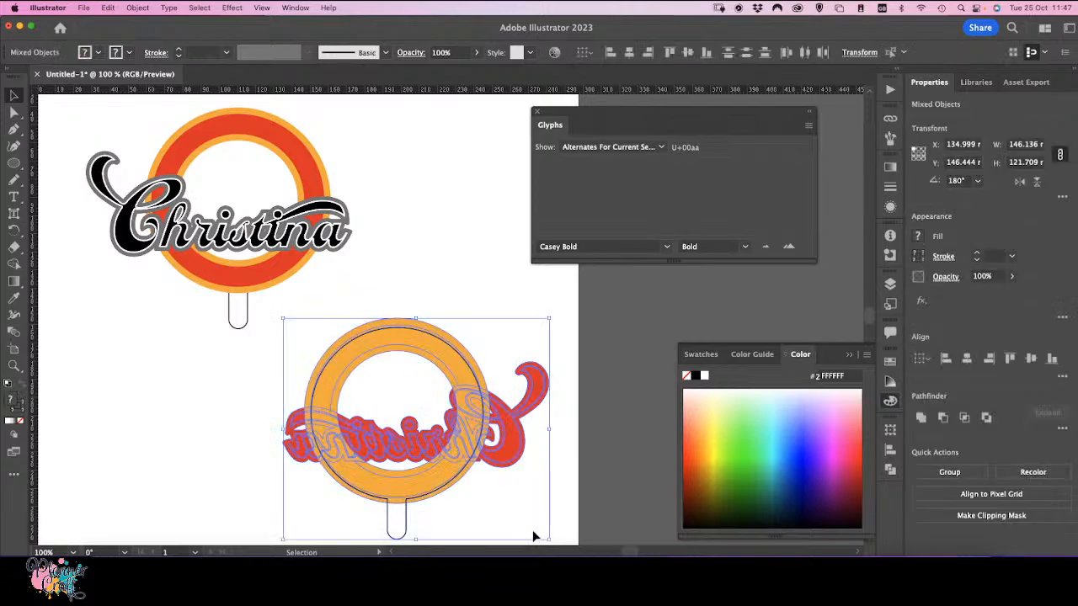
key("super+g")
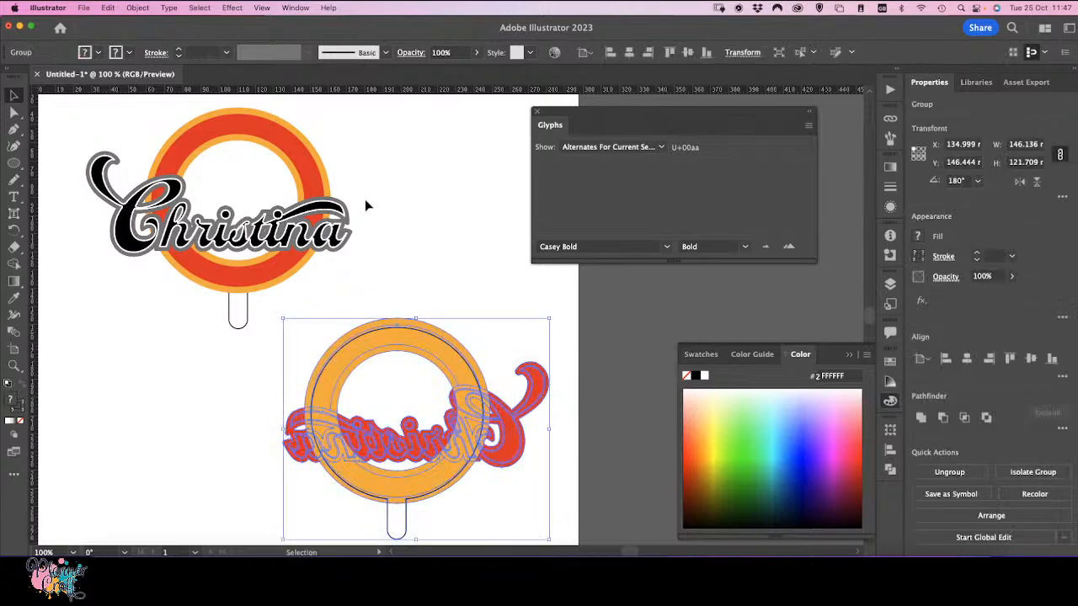
left_click_drag(108, 111, 382, 309)
key("super+g")
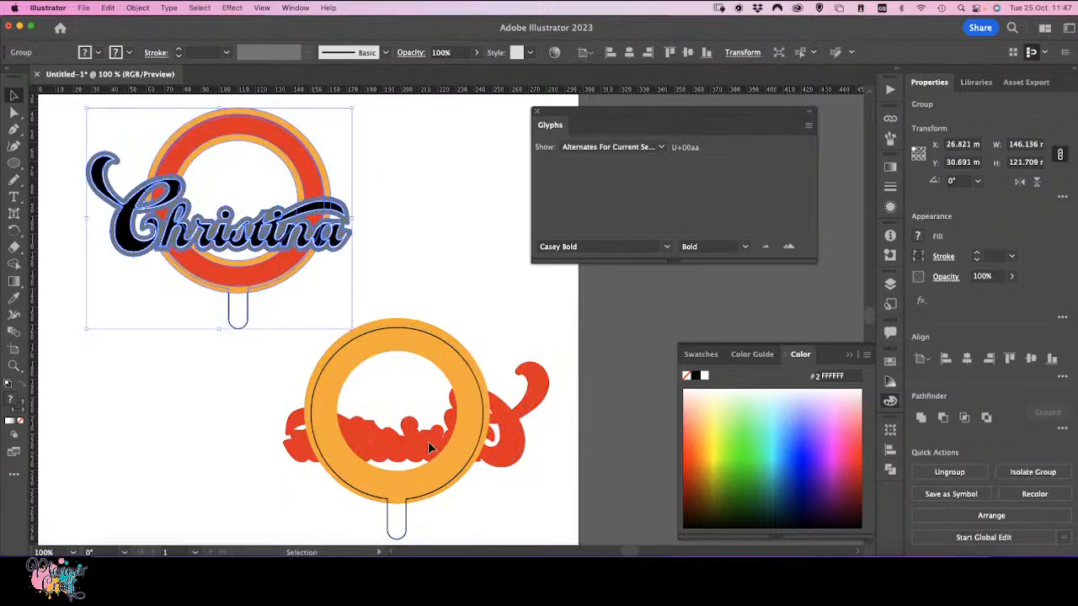
Step: Move the duplicate group onto the original design and send it to the back
left_click(405, 495)
left_click_drag(404, 491, 255, 286)
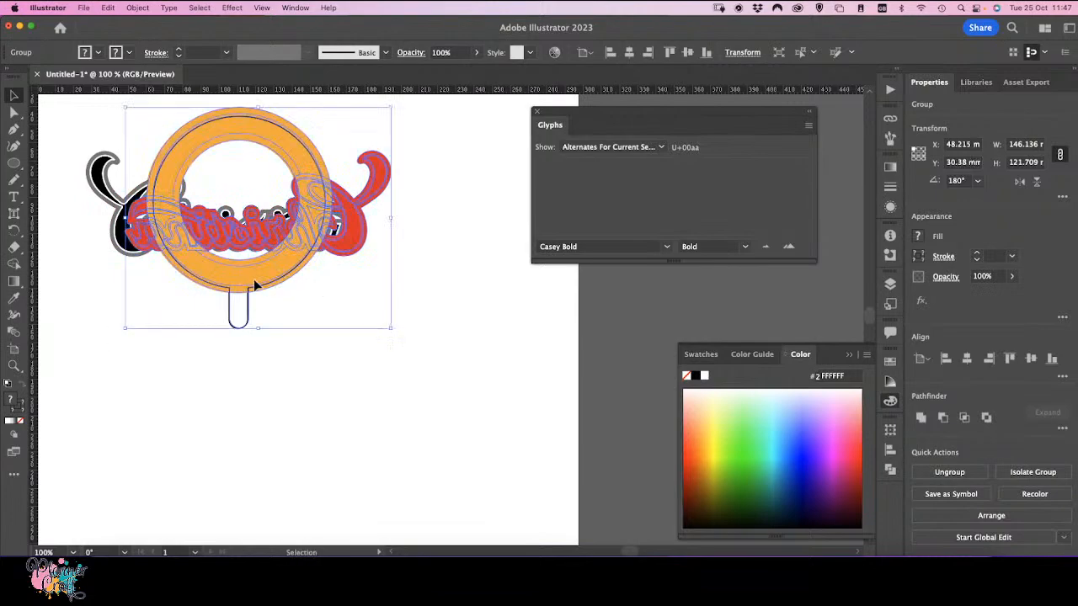
key("super+shift+bracketleft")
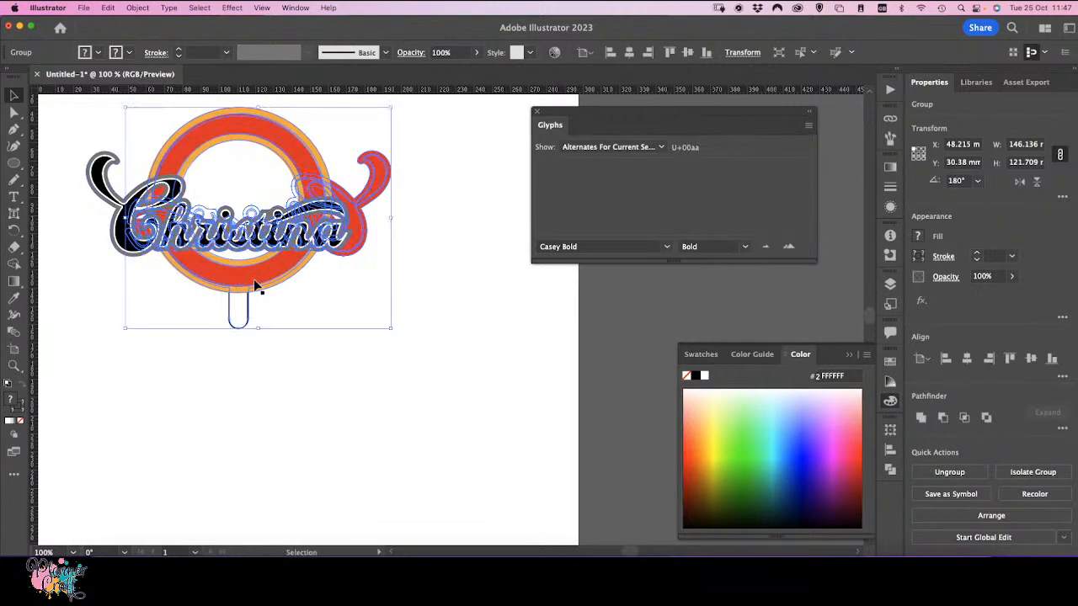
left_click(355, 464)
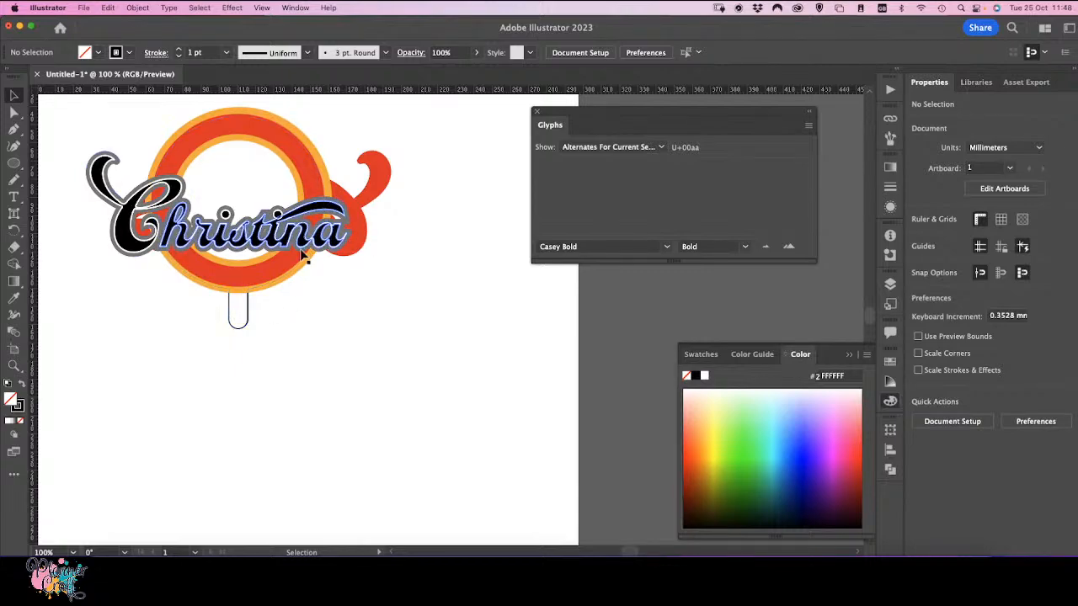
Step: Inside the original design's group, set the fill of its white outline path to none
left_click(243, 175)
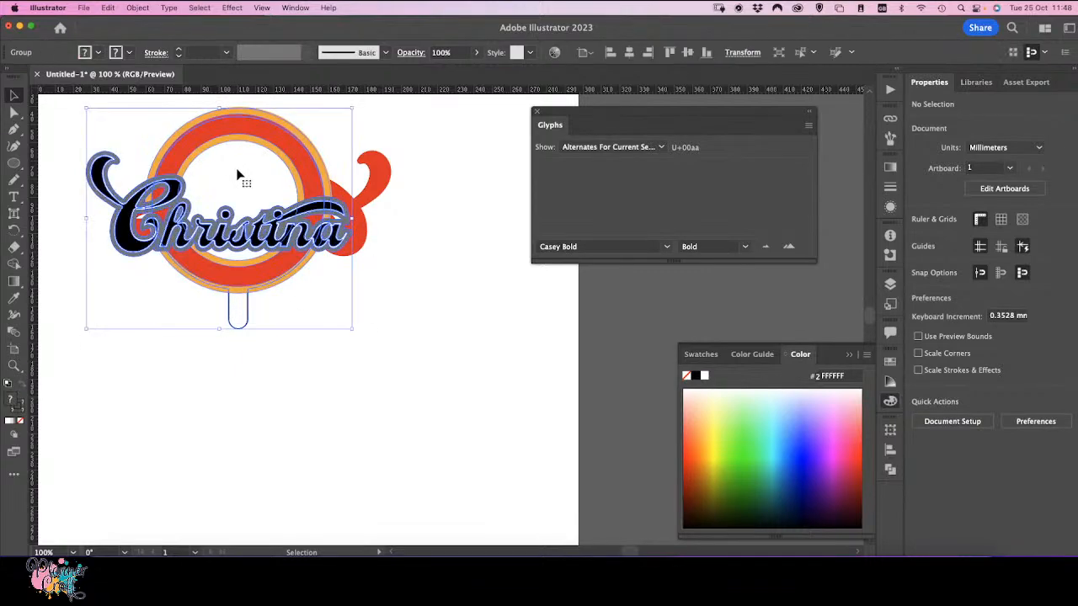
double_click(237, 320)
left_click(238, 320)
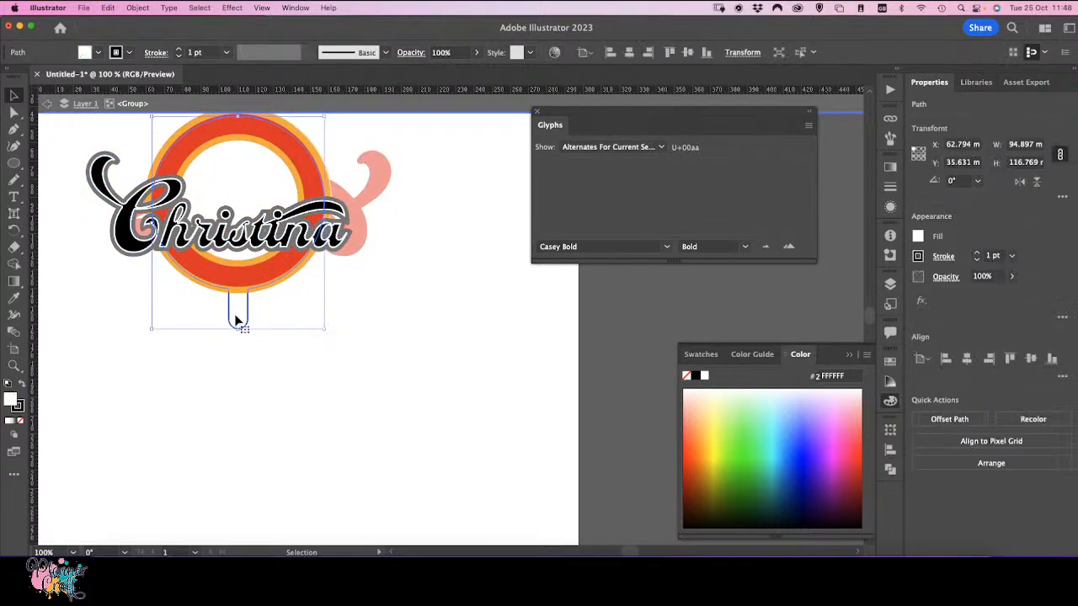
left_click(20, 420)
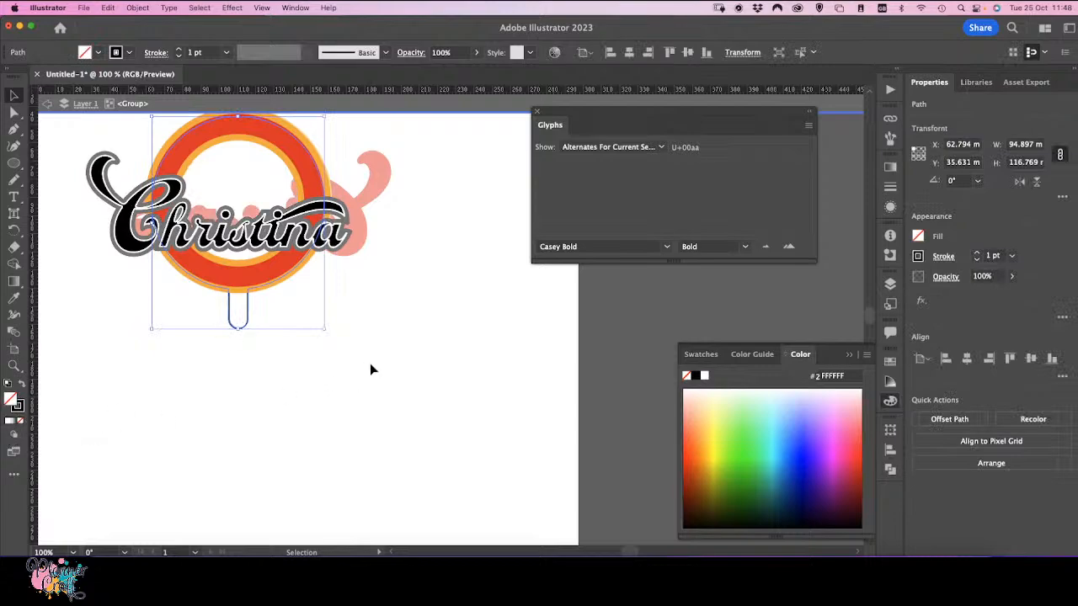
left_click(370, 365)
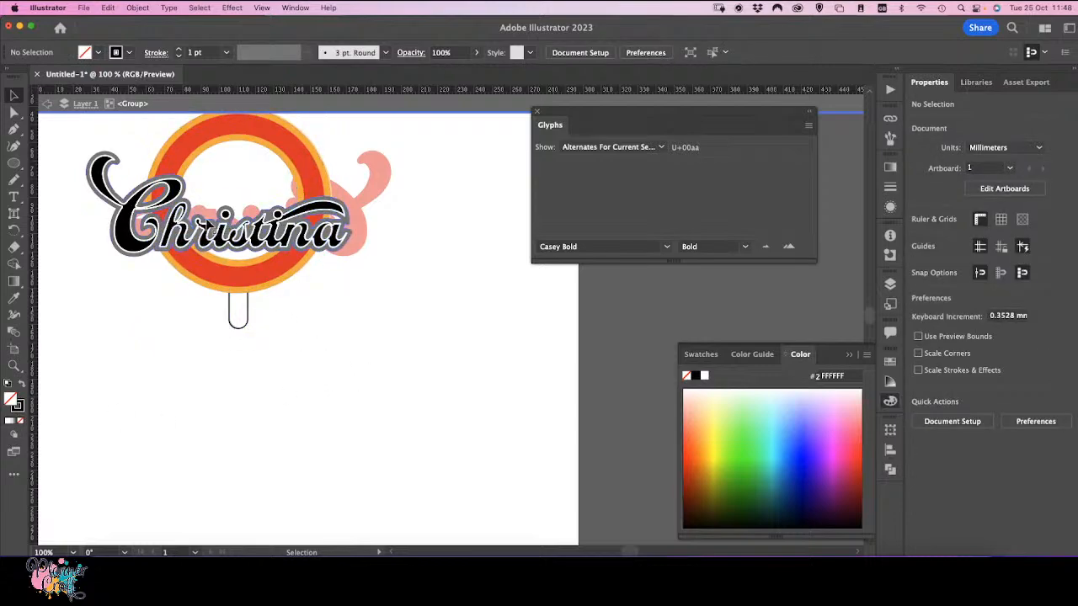